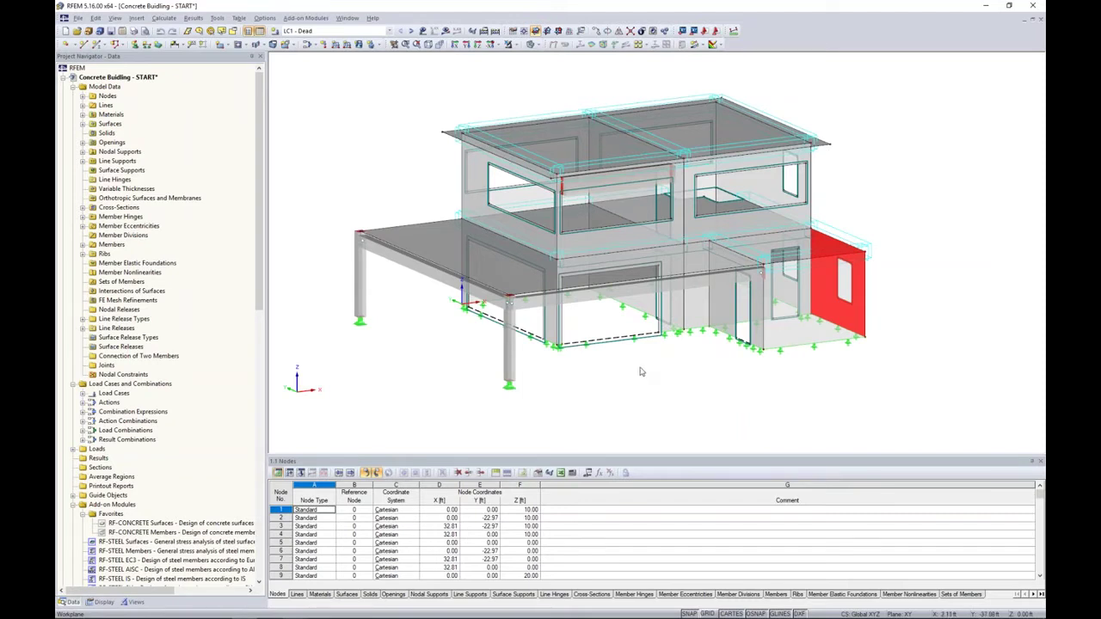
- Examine the line release on the upper roof edge and its release type settings, keeping both unchanged
middle_drag(643, 372, 583, 385)
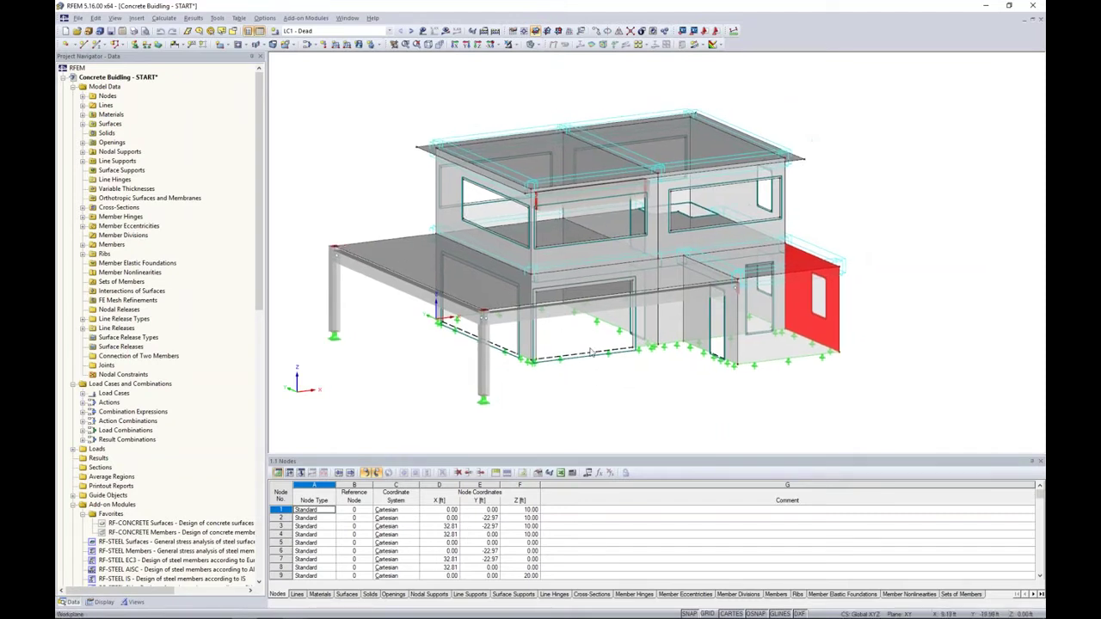
click(665, 397)
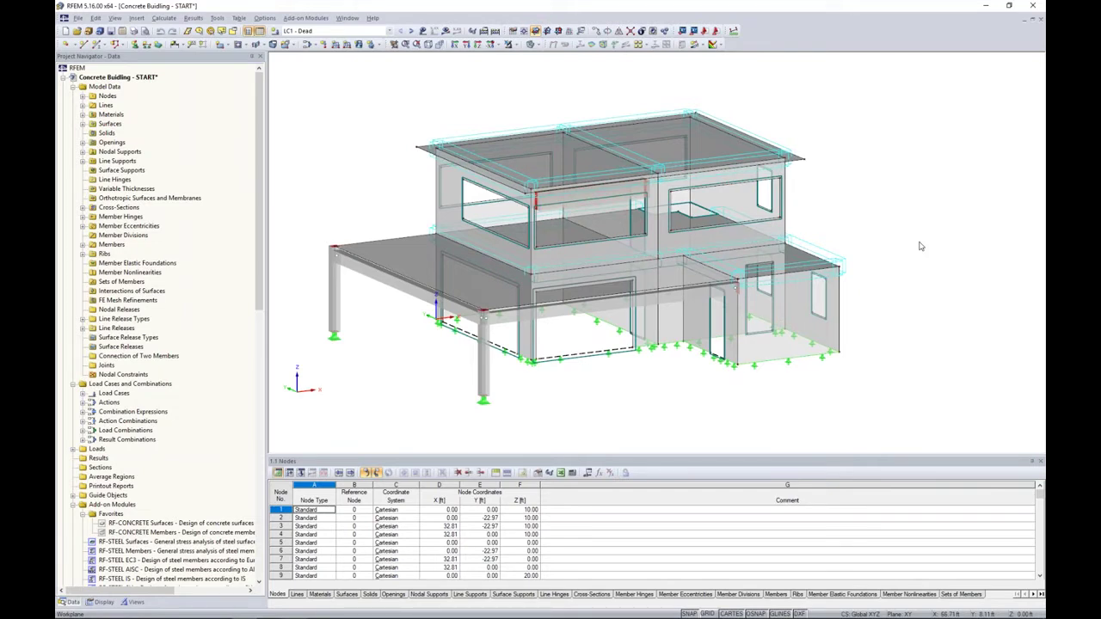
double_click(525, 131)
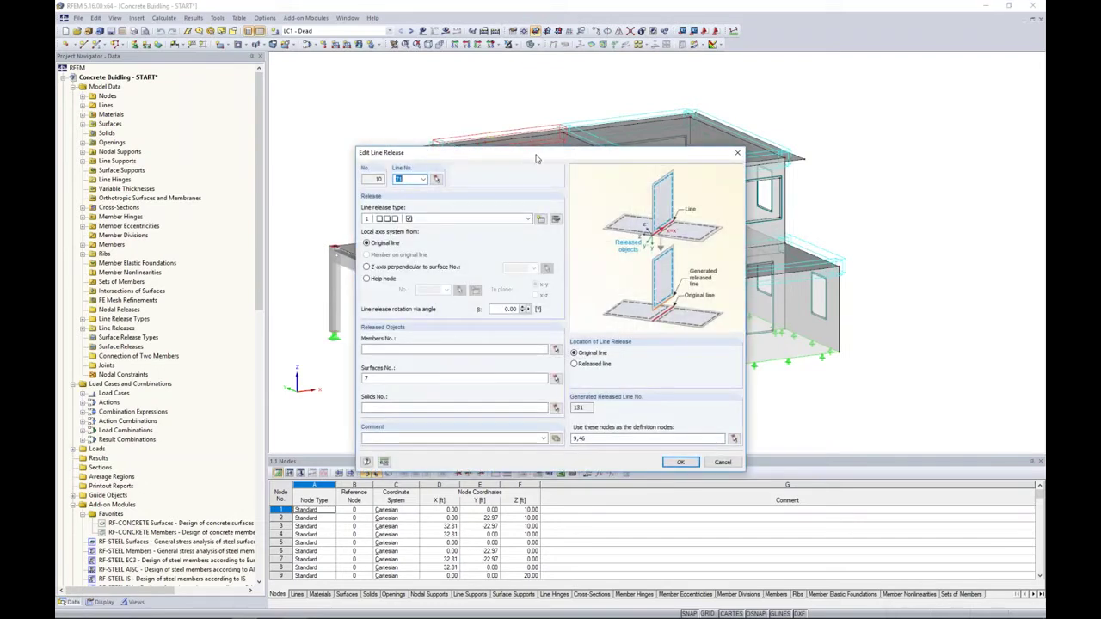
drag(535, 158, 528, 201)
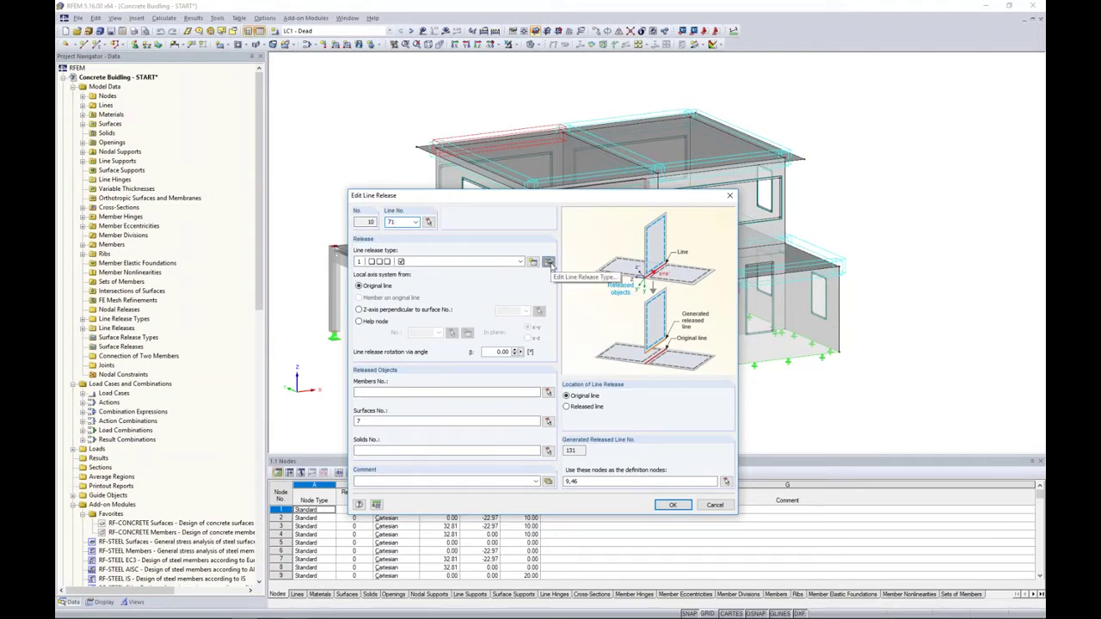
click(547, 263)
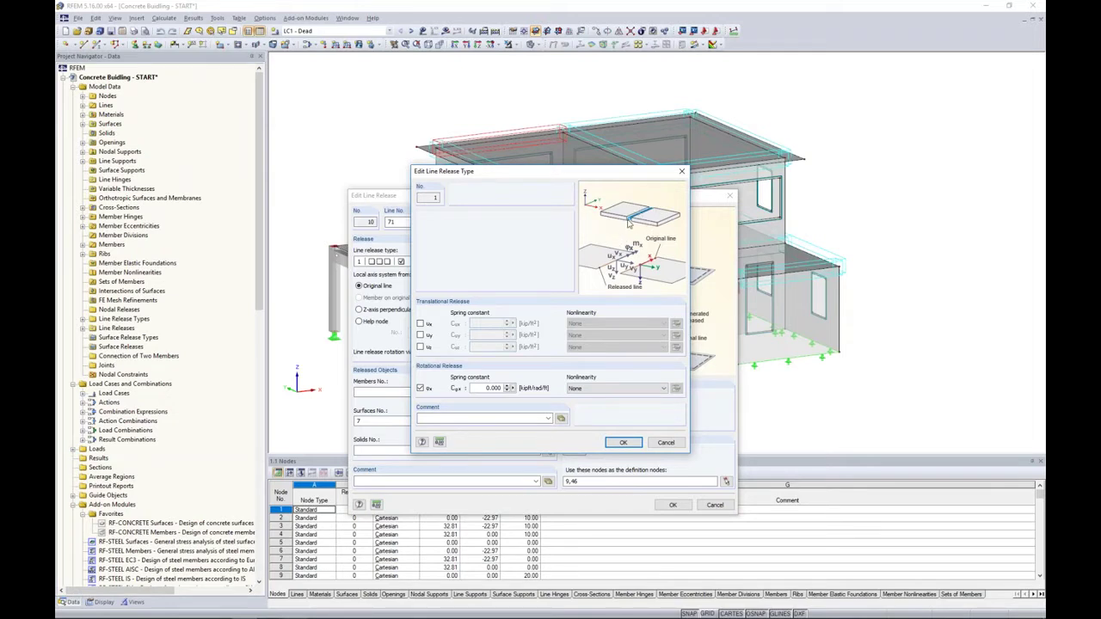
click(661, 442)
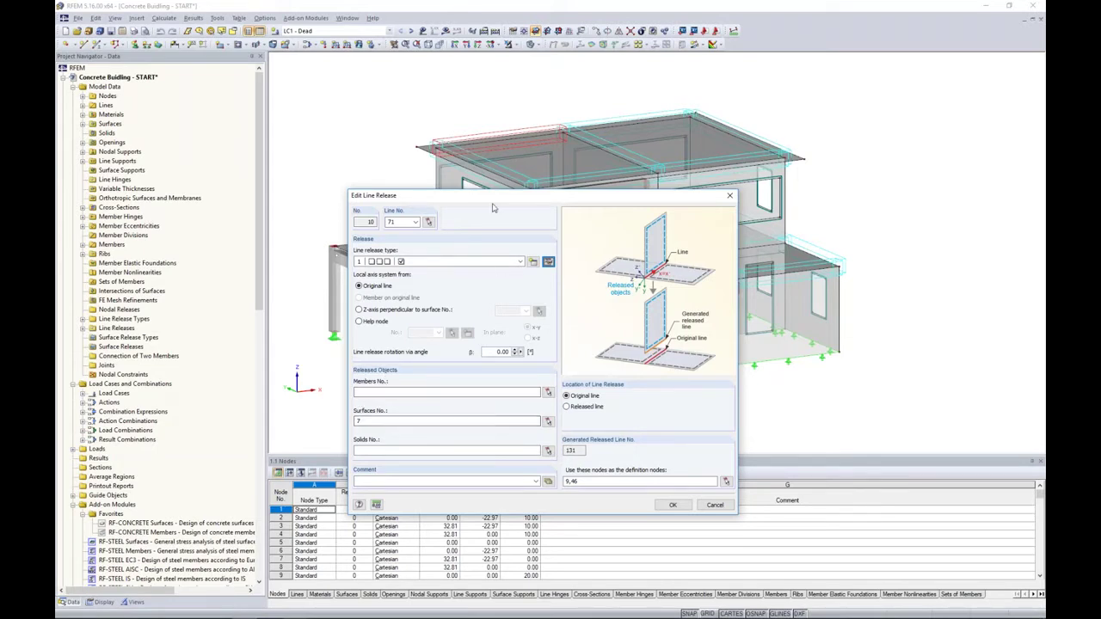
drag(495, 196, 521, 253)
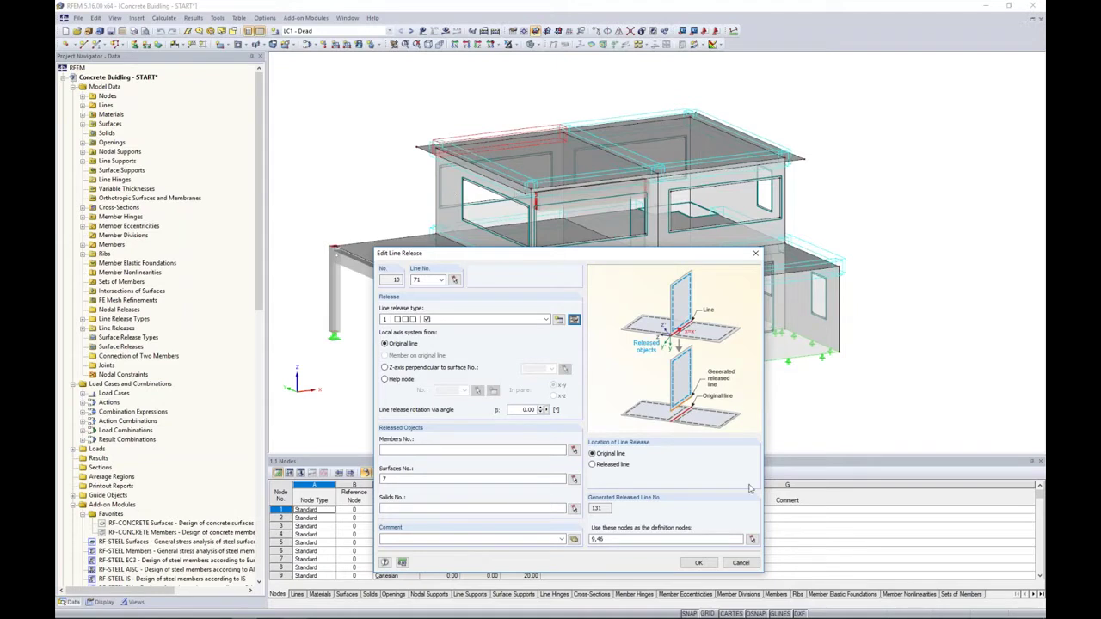
click(701, 562)
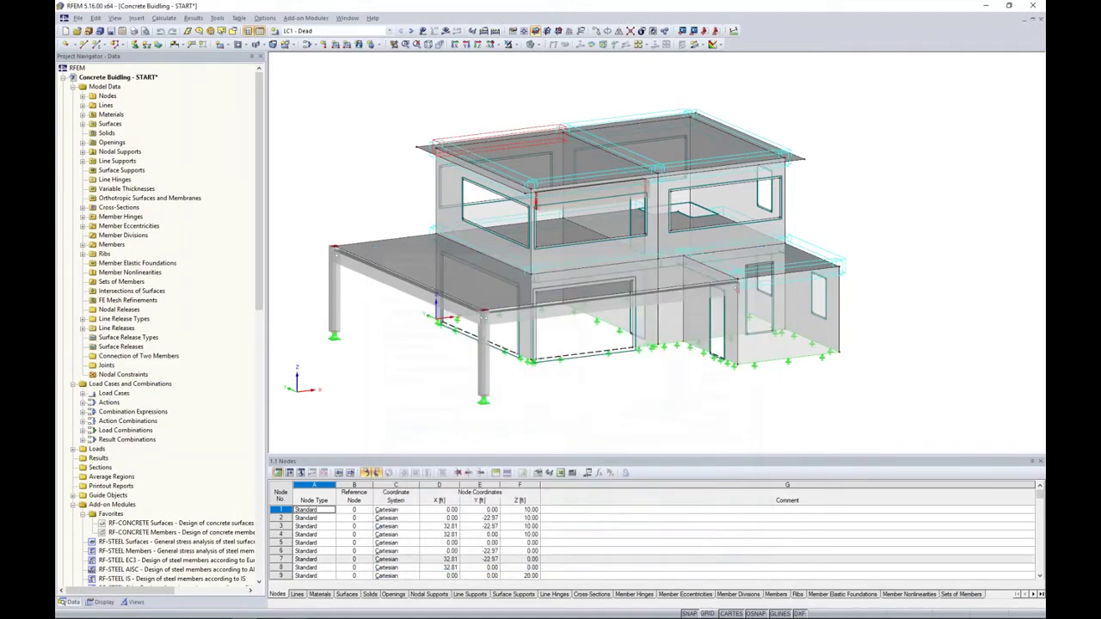
- Hide the line releases in the model display and colour the graphics according to Member Type
click(104, 601)
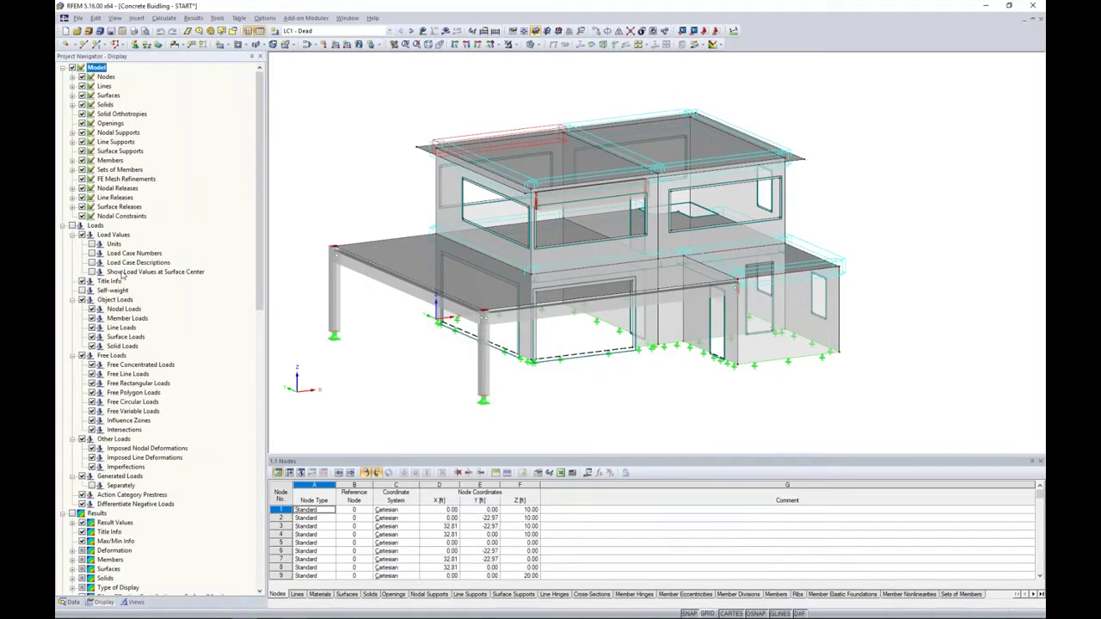
click(83, 197)
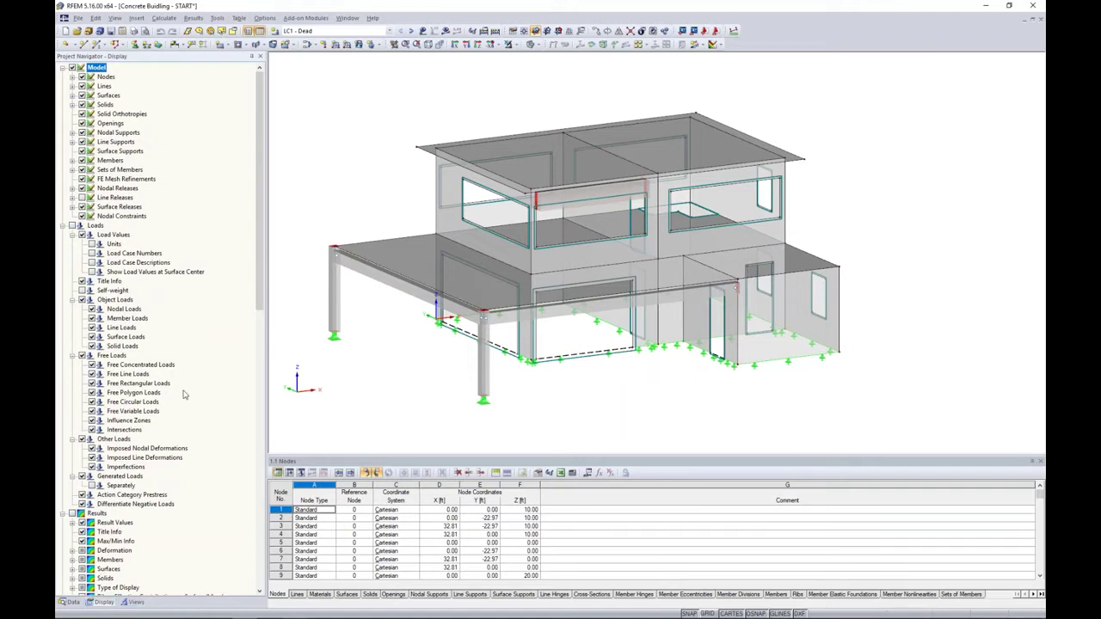
scroll(183, 395, down, 15)
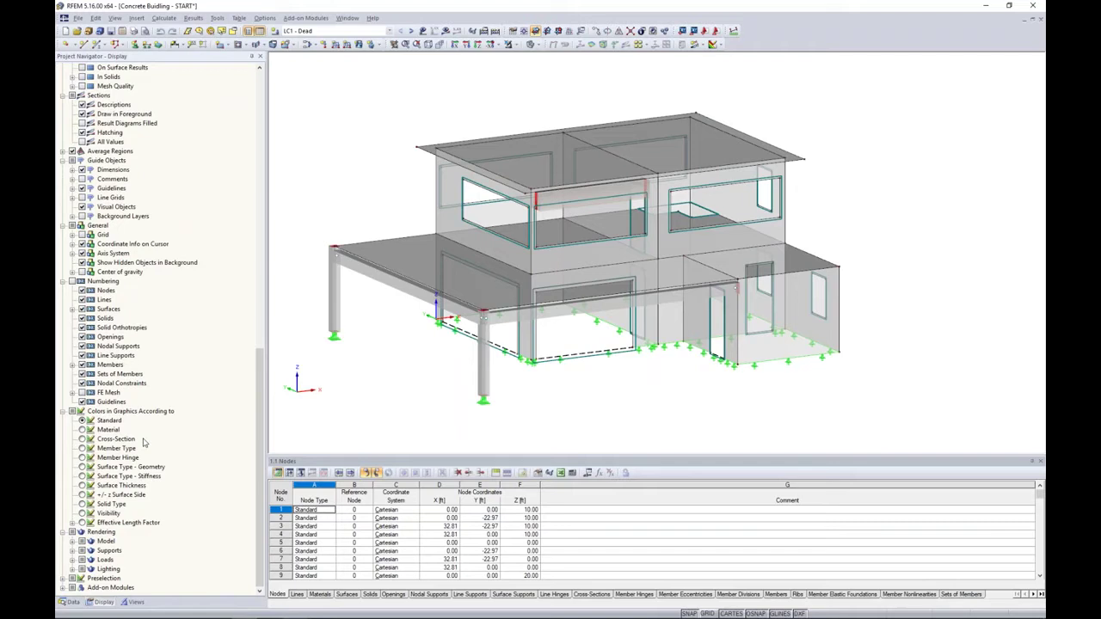
click(82, 448)
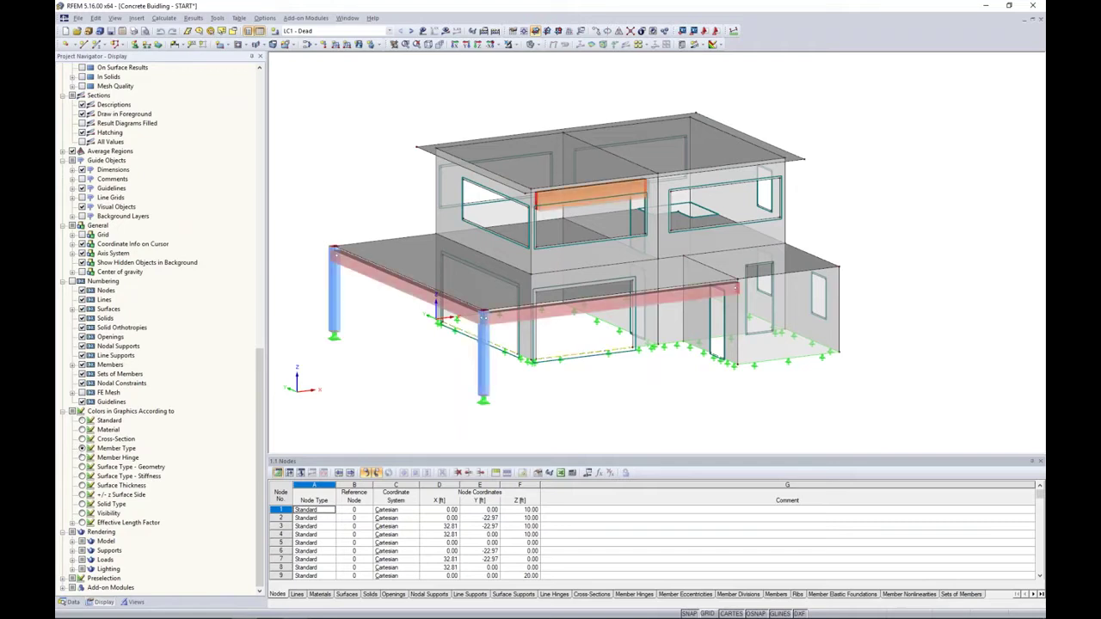
- Inspect the front carport column's member properties and the available member types without changing them
middle_drag(793, 416, 799, 393)
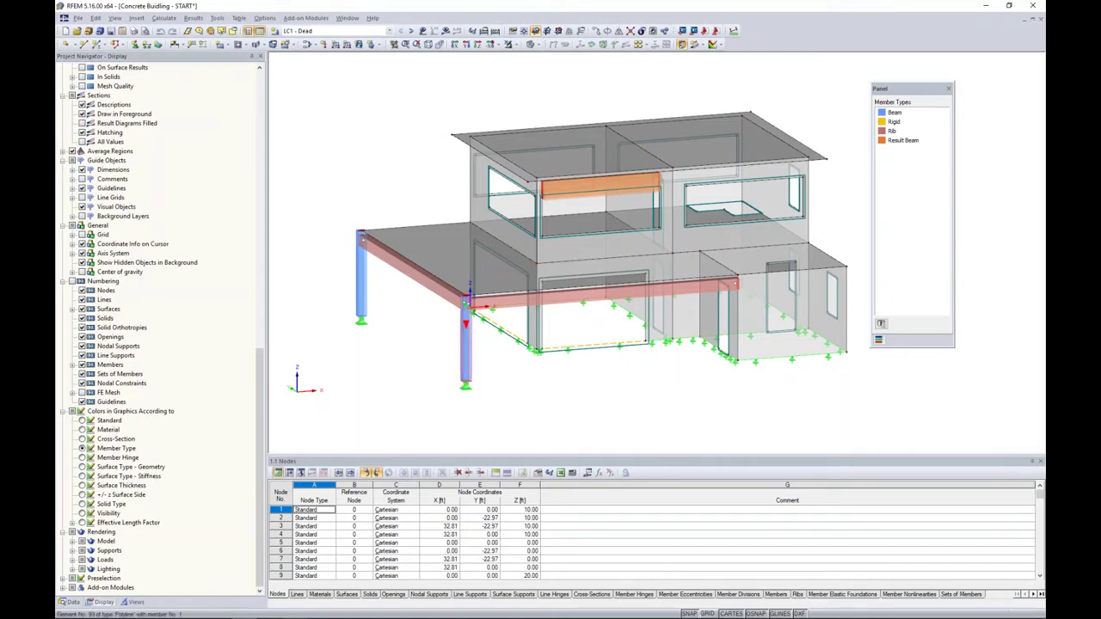
double_click(465, 318)
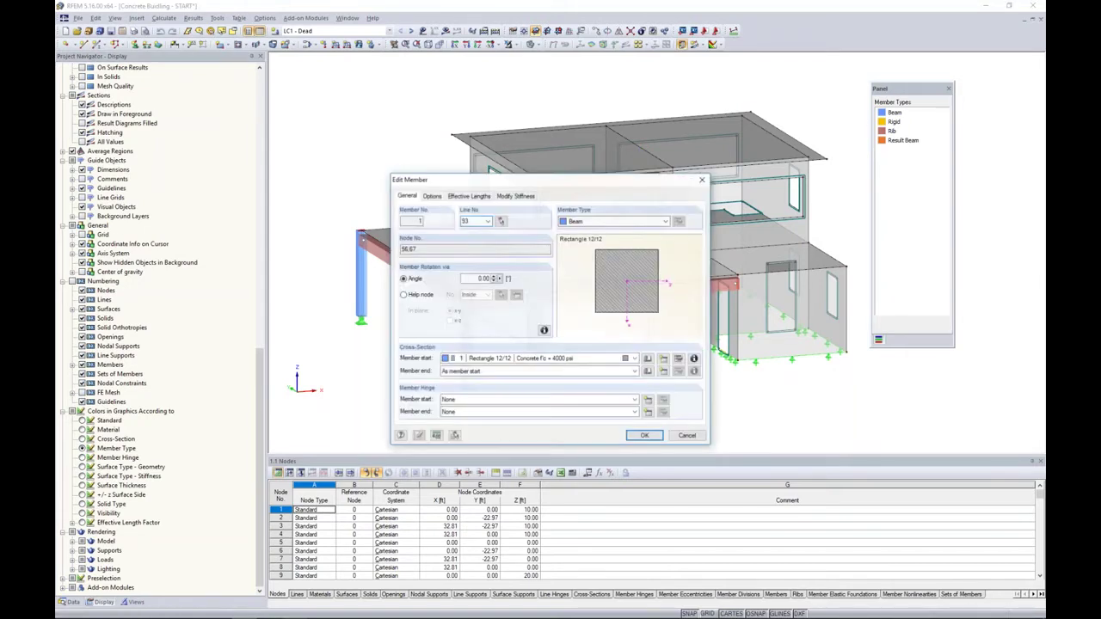
click(613, 221)
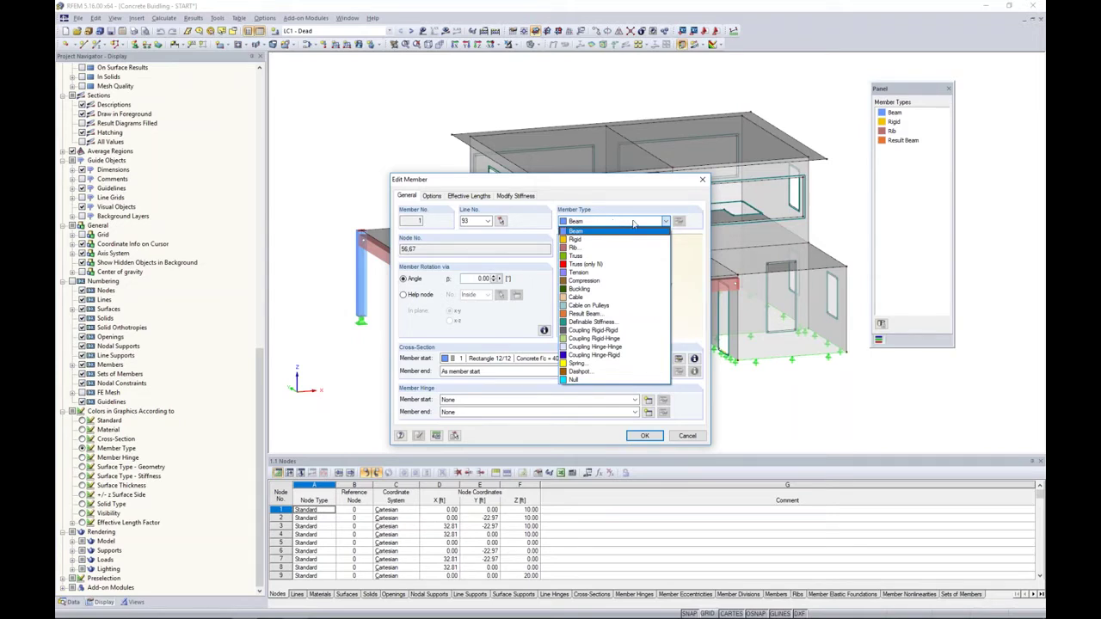
click(653, 194)
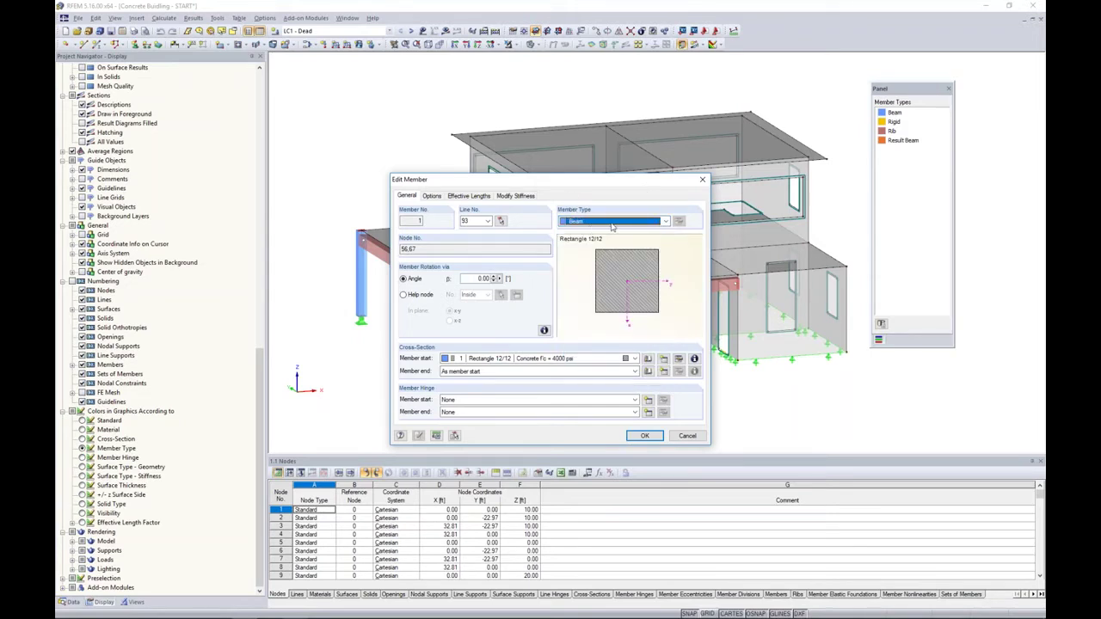
click(687, 436)
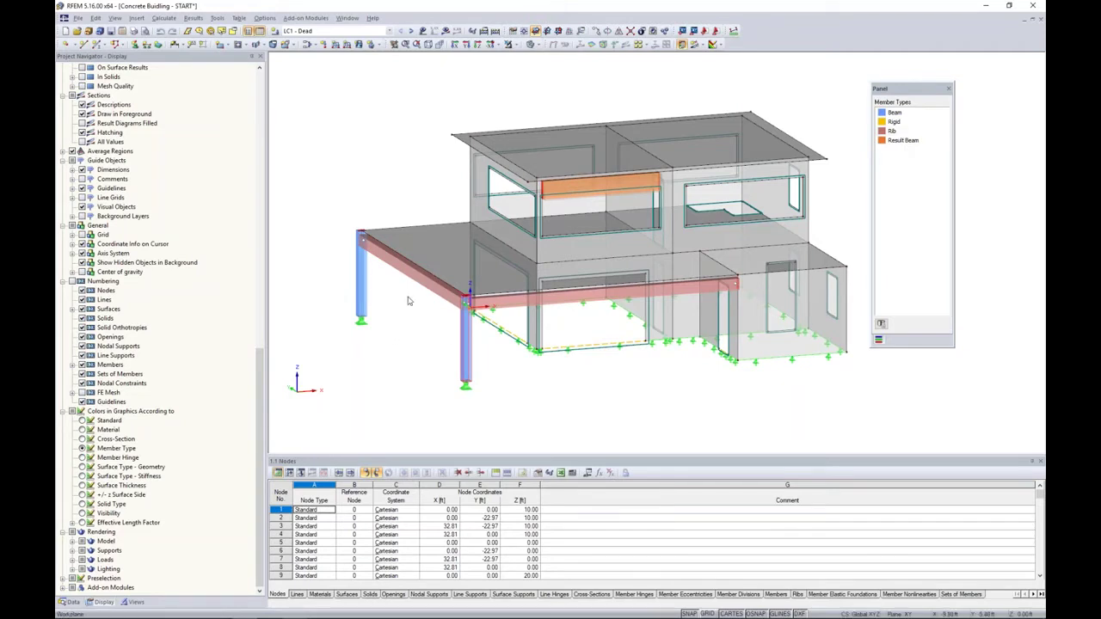
- Examine the carport slab edge beam's rib settings, including position, alignment and integration widths on both sides
double_click(468, 299)
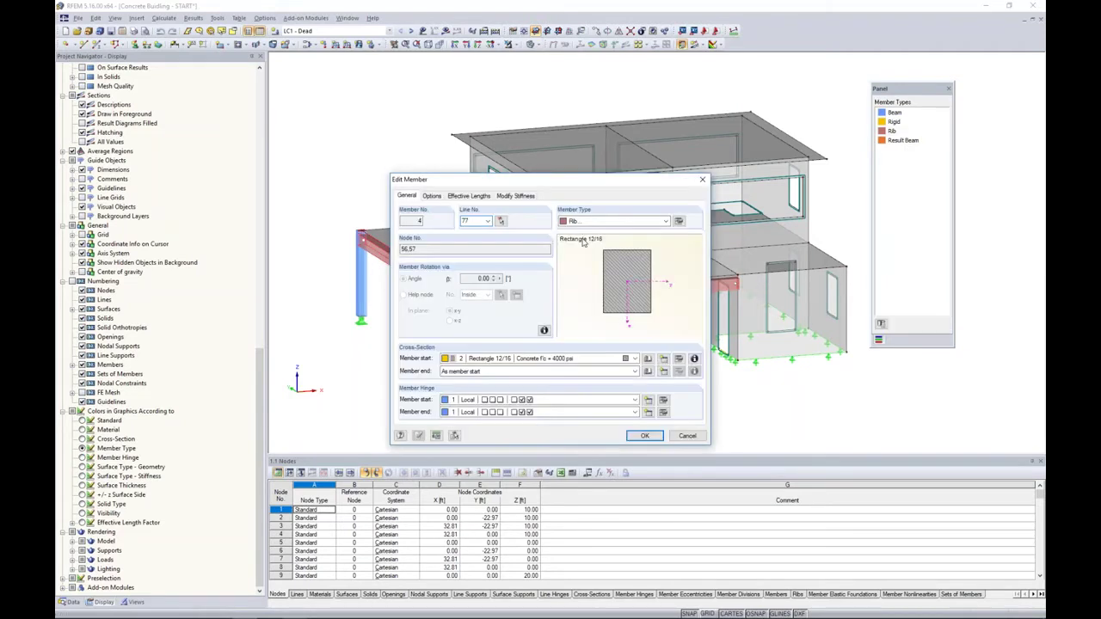
click(679, 222)
drag(658, 179, 660, 254)
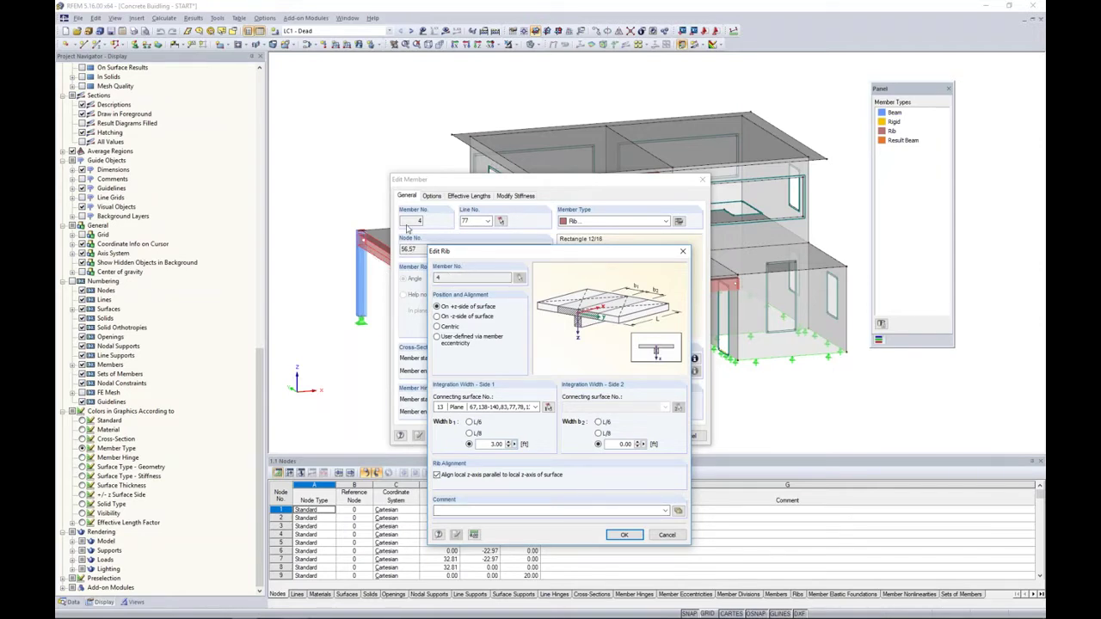
drag(489, 444, 519, 440)
click(627, 444)
click(658, 536)
click(686, 436)
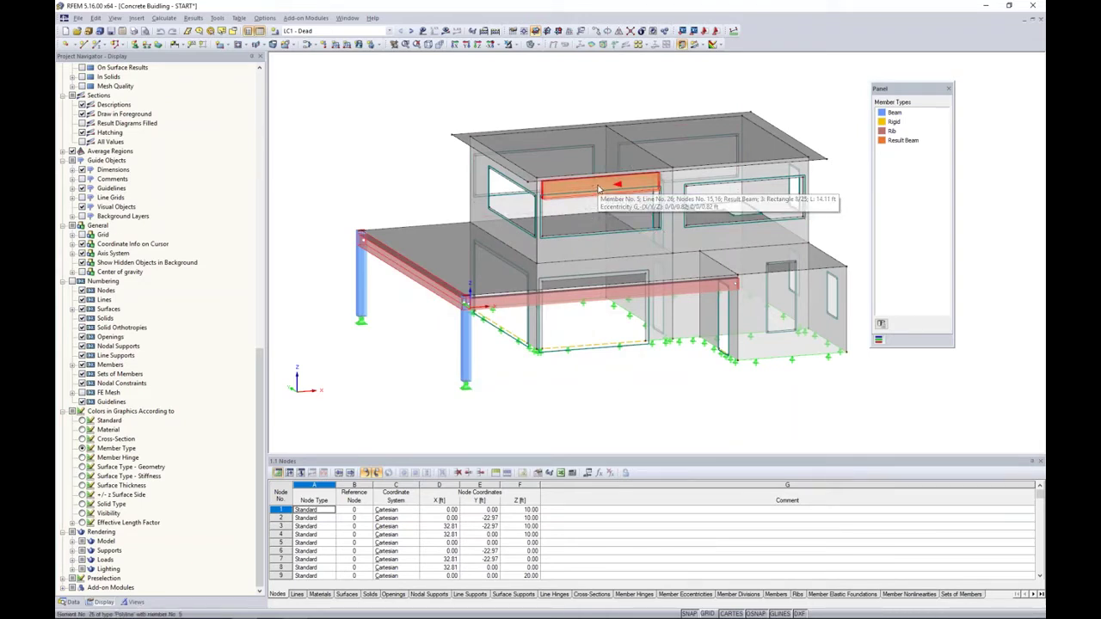
- Examine the result beam above the upper-floor window, including its stress integration method and included surfaces
scroll(593, 190, up, 3)
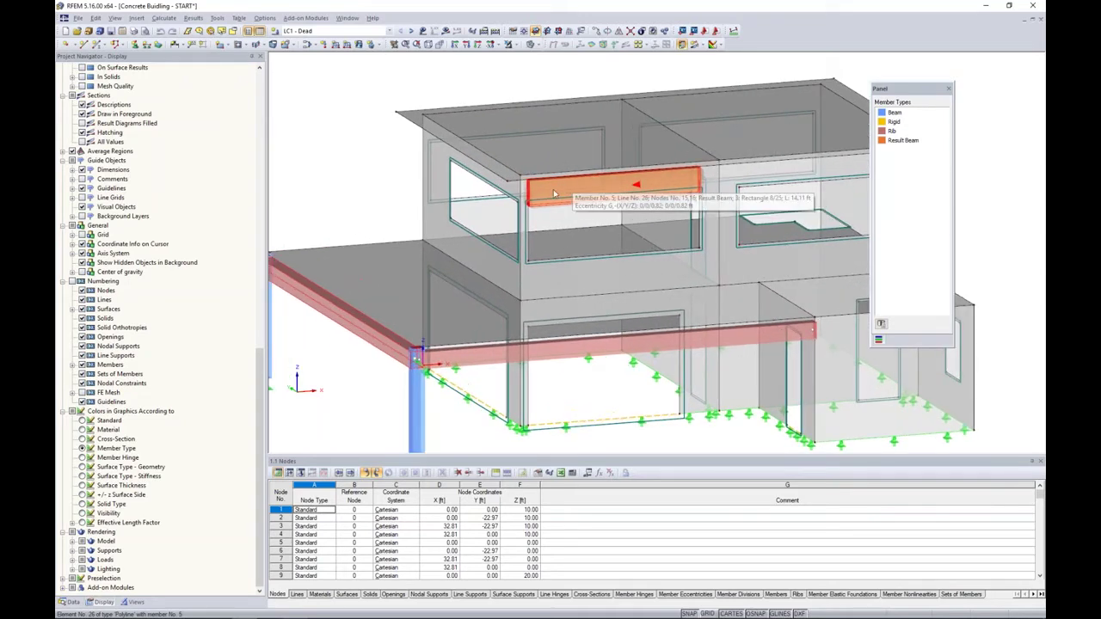
ctrl+middle_drag(554, 195, 613, 178)
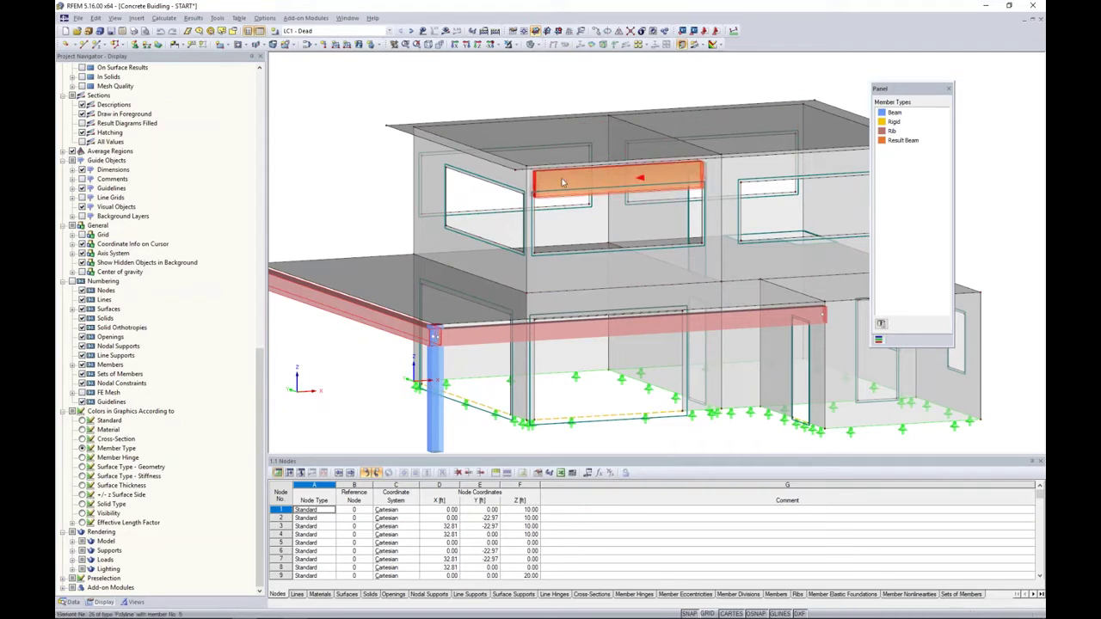
mouse_move(562, 182)
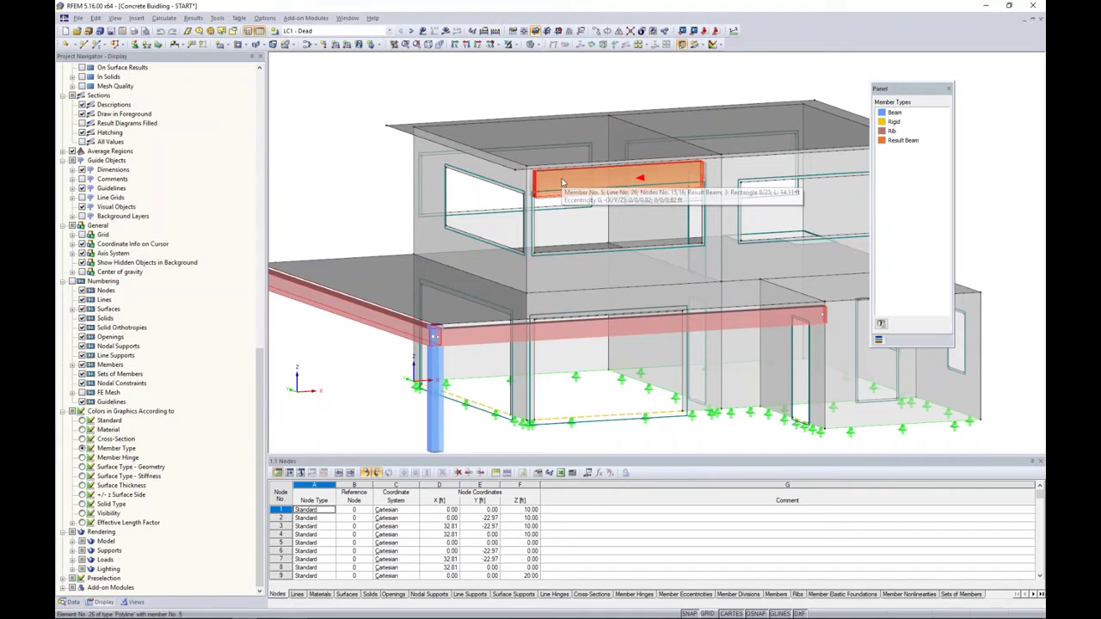
ctrl+middle_drag(562, 205, 561, 237)
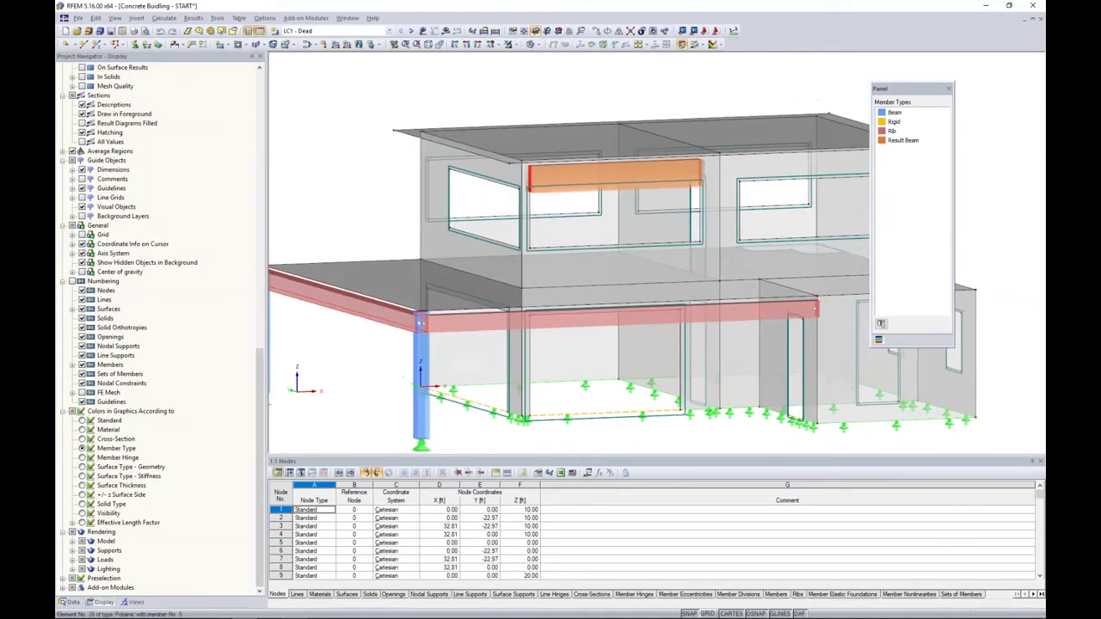
click(559, 275)
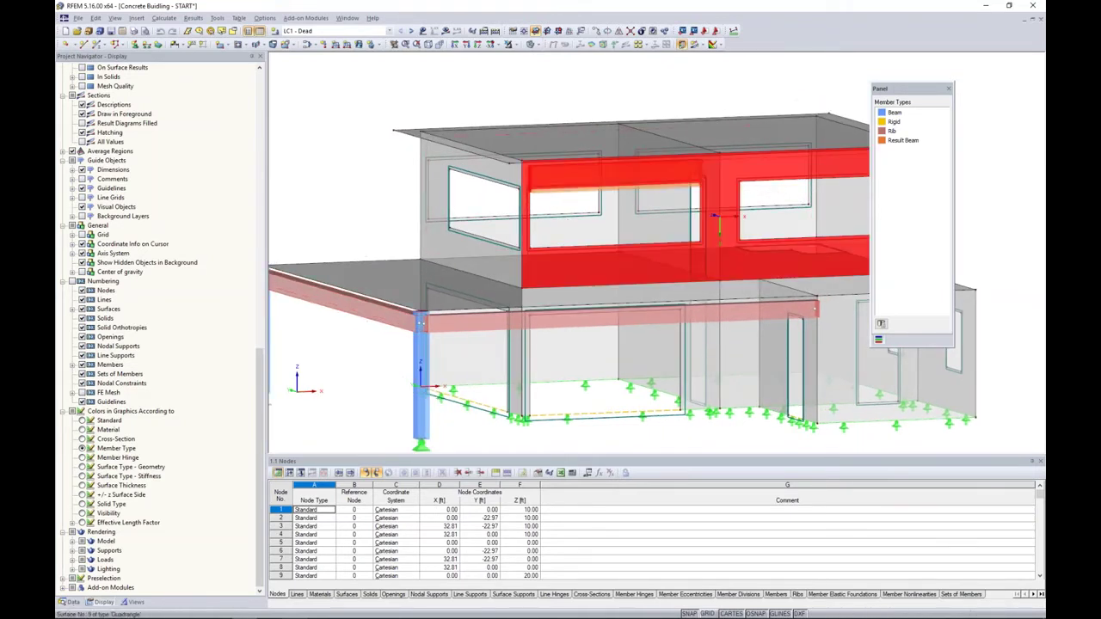
click(540, 93)
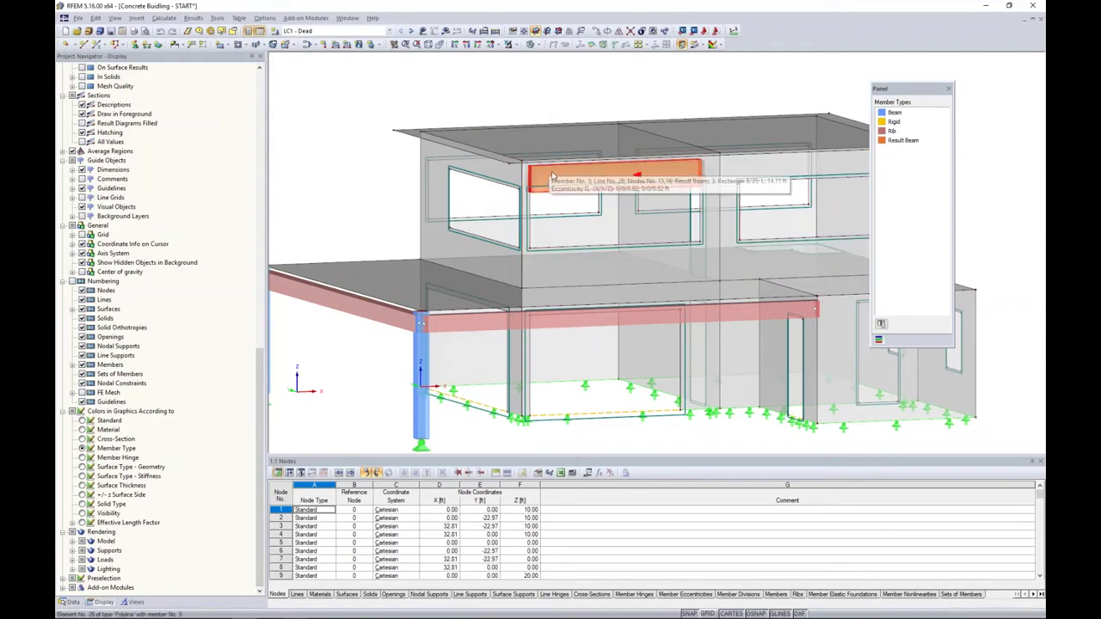
double_click(551, 176)
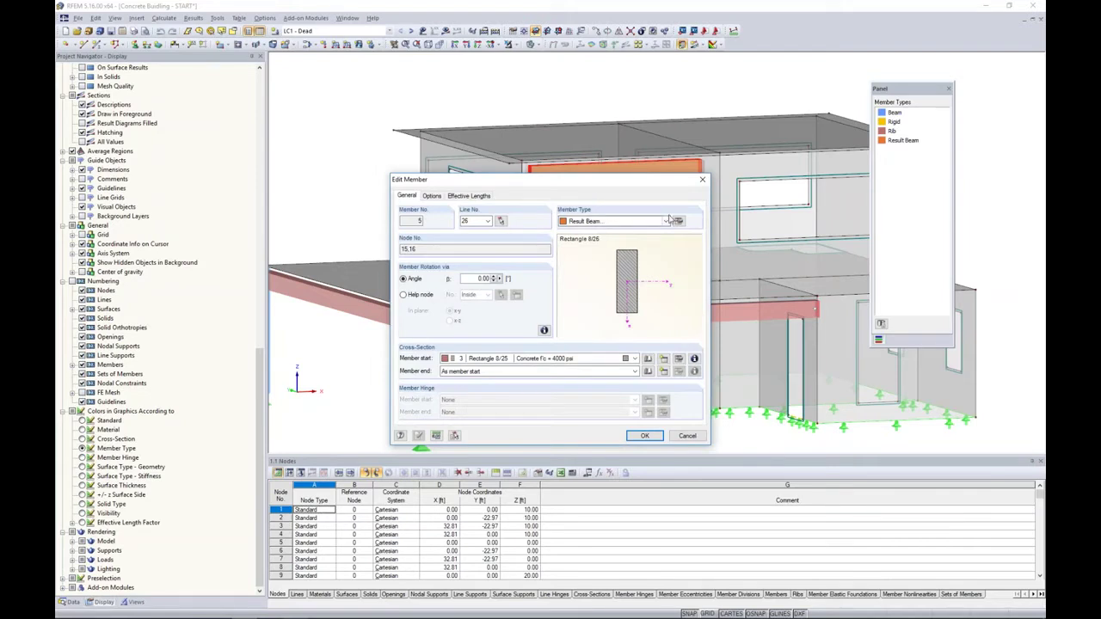
click(677, 221)
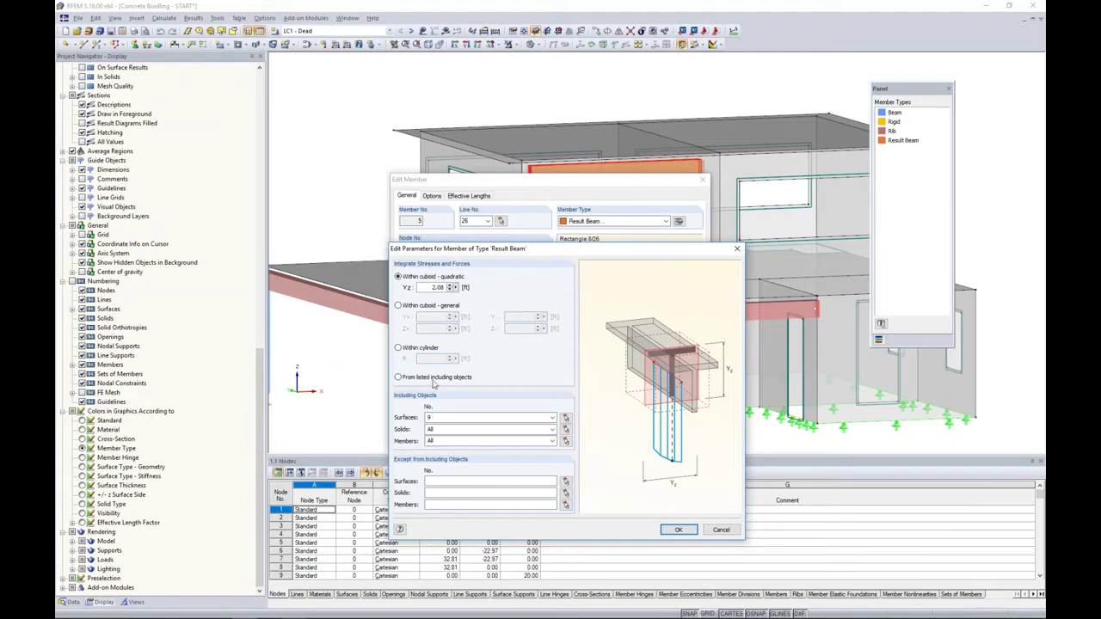
click(436, 417)
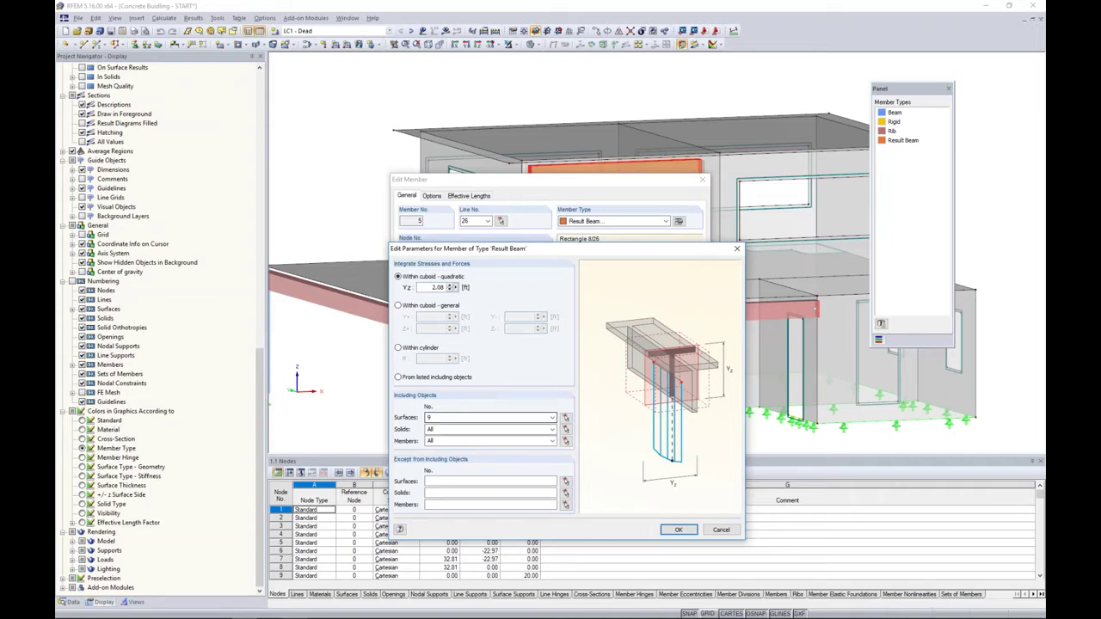
click(720, 529)
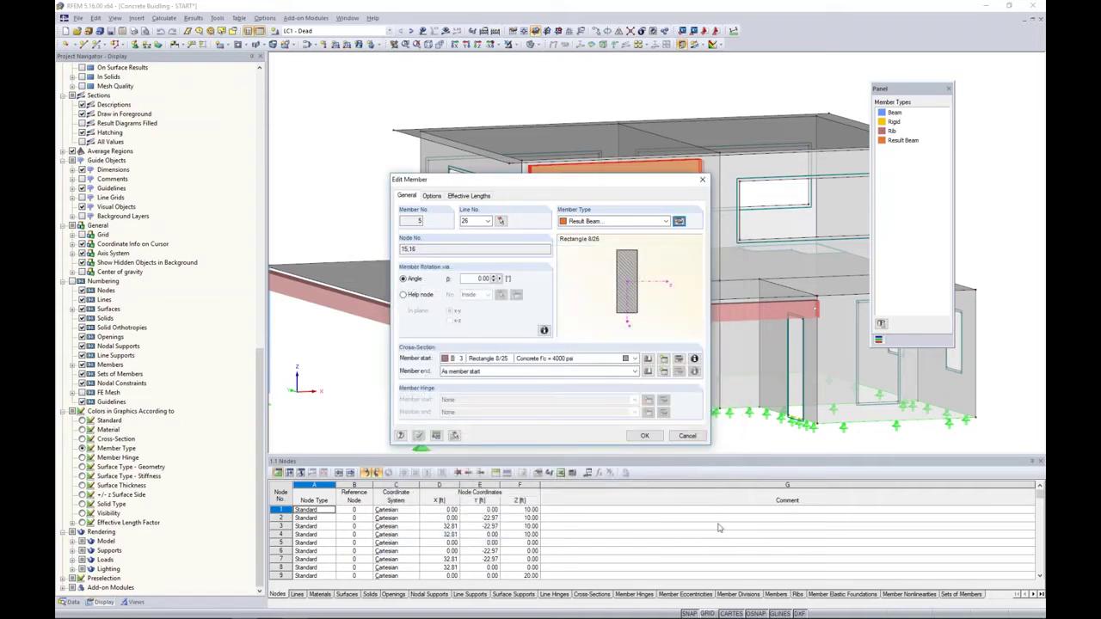
click(687, 437)
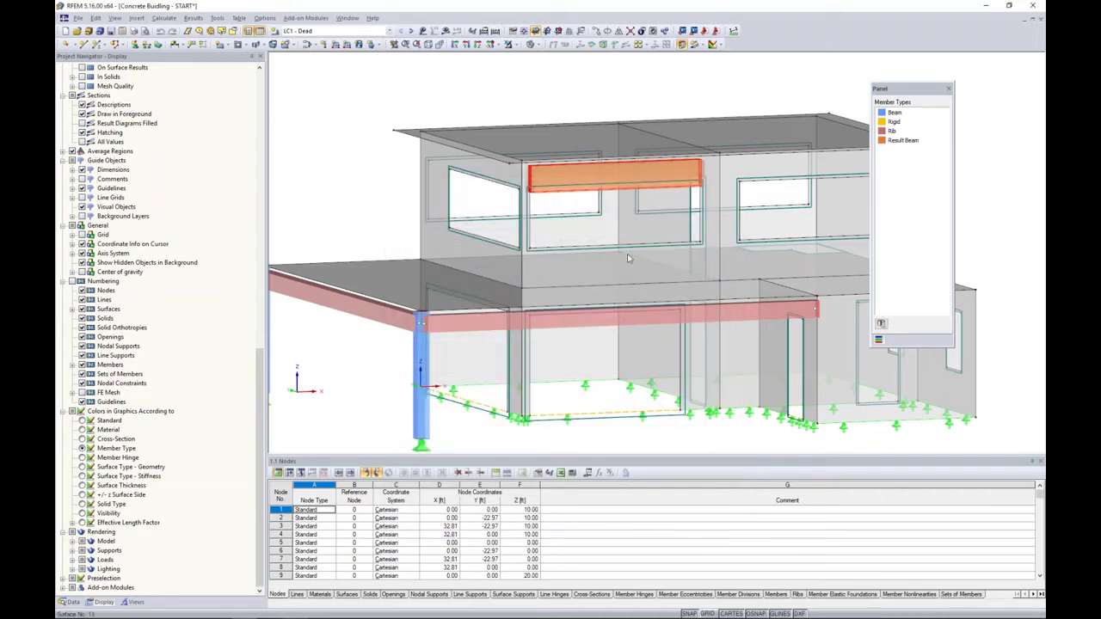
- Check the cross-section and material of the result beam, and move the member types legend away from the model
double_click(564, 172)
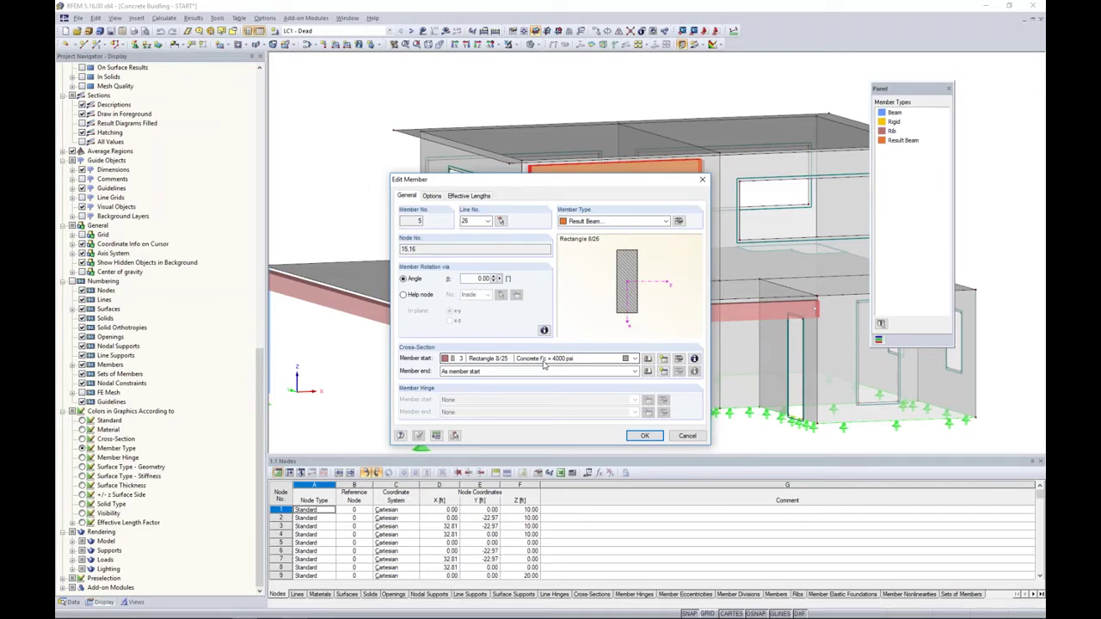
click(683, 436)
scroll(450, 180, down, 2)
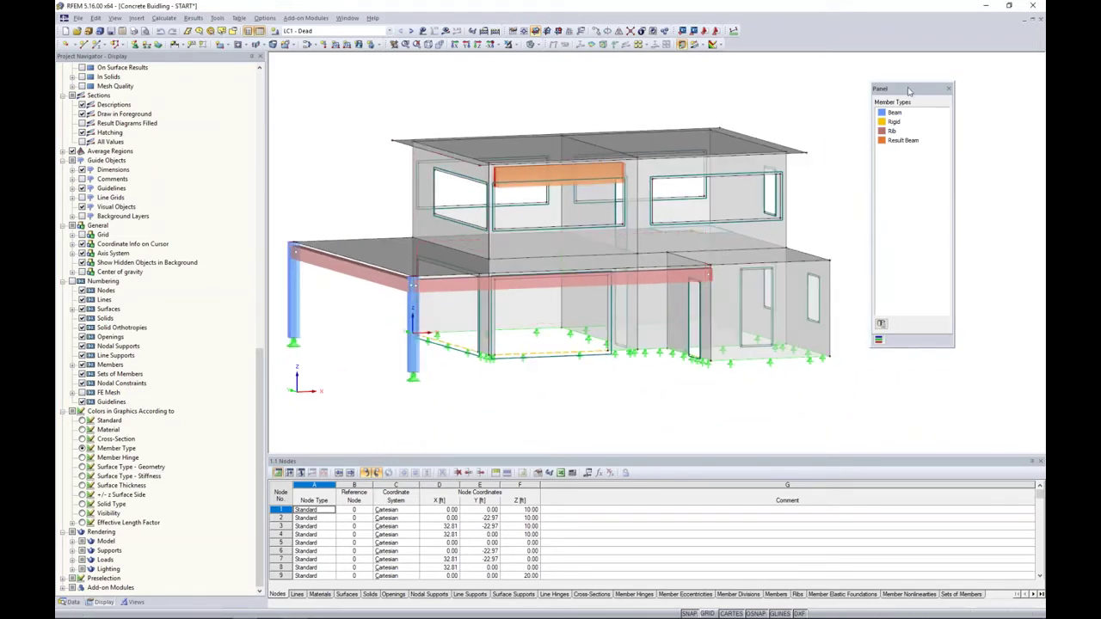
drag(917, 94, 953, 81)
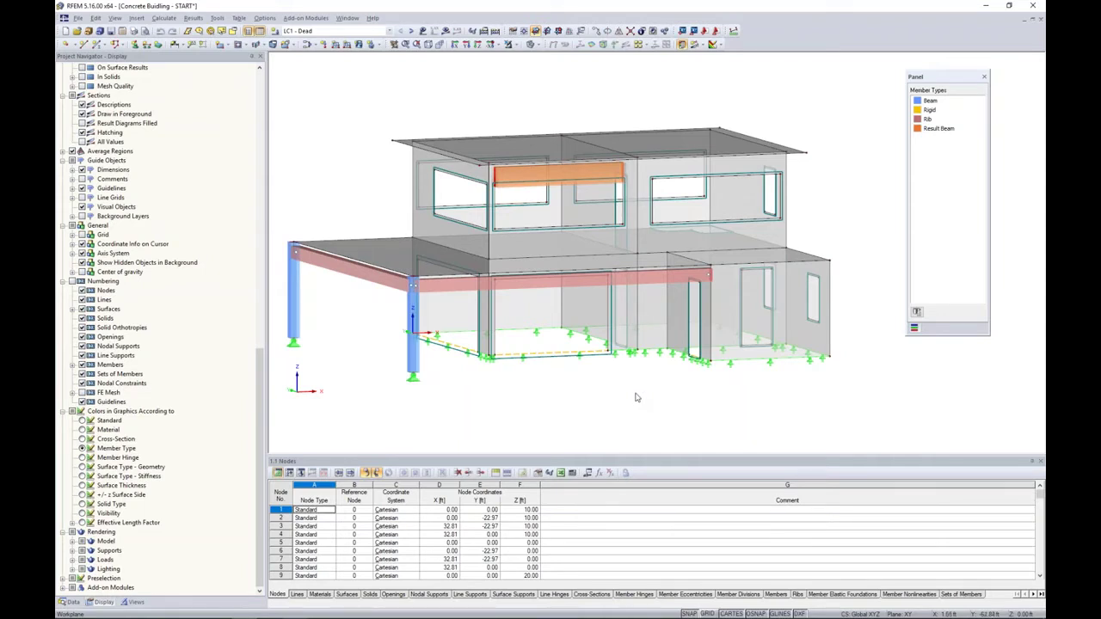
mouse_move(625, 398)
ctrl+middle_down()
mouse_move(591, 396)
mouse_move(623, 408)
ctrl+middle_up()
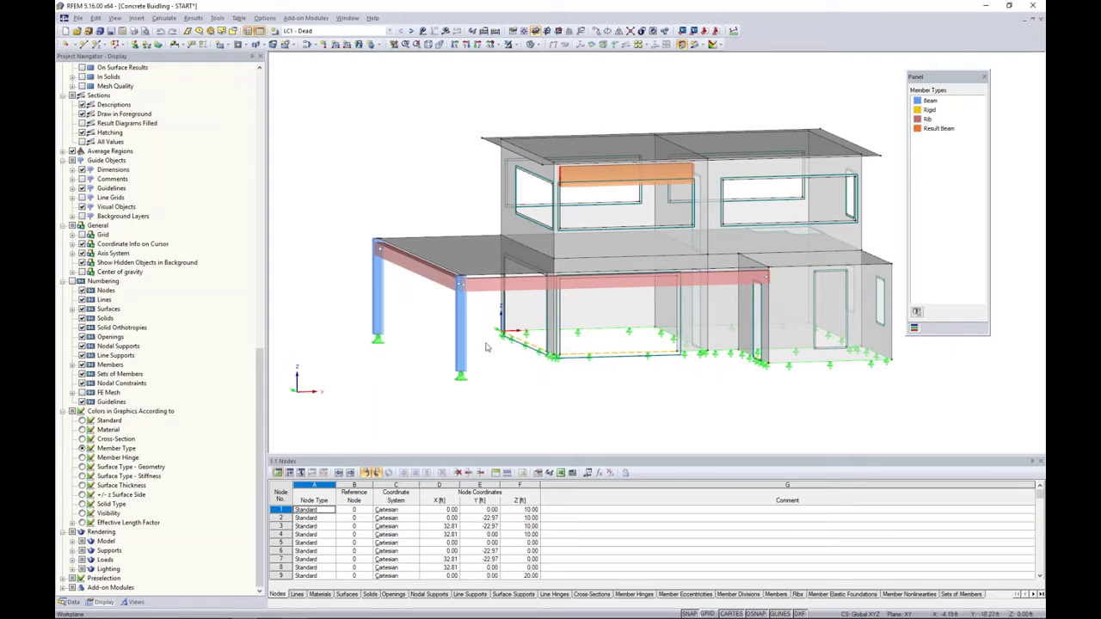
- Modify the stiffness of both carport columns according to ACI 318-14 Table 6.6.3.1.1(a) with component type Columns
ctrl+middle_drag(488, 356, 494, 342)
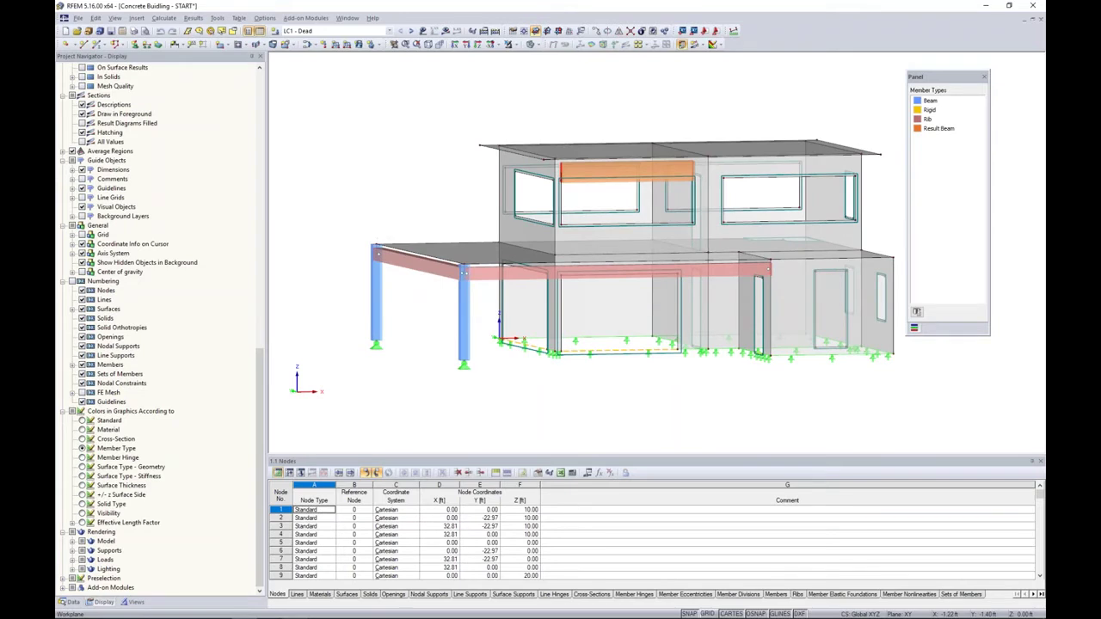
drag(484, 320, 351, 299)
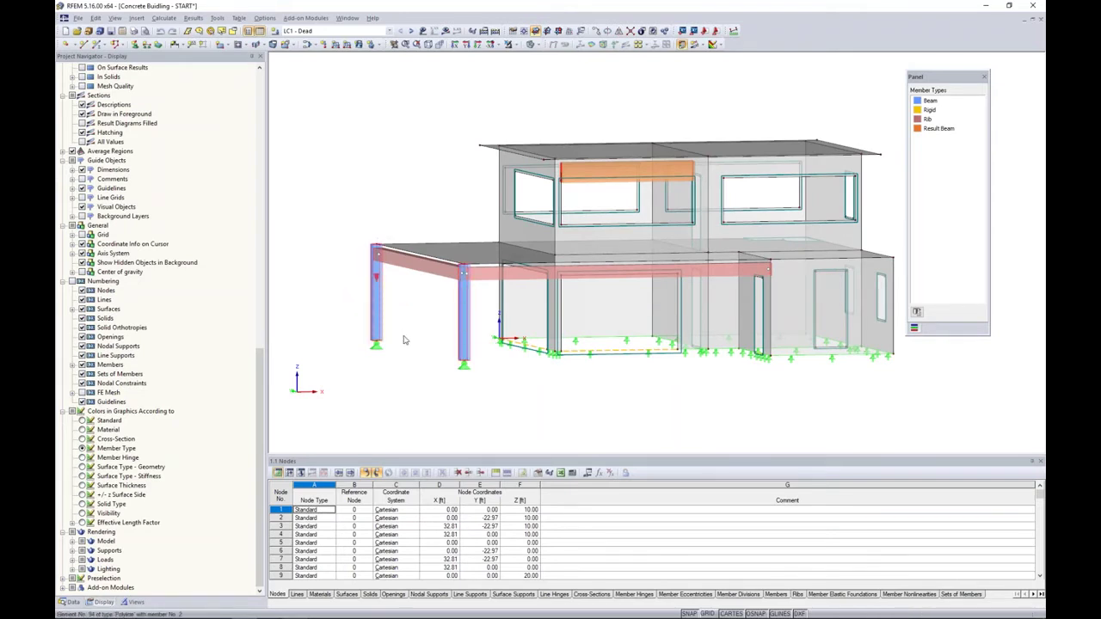
double_click(467, 327)
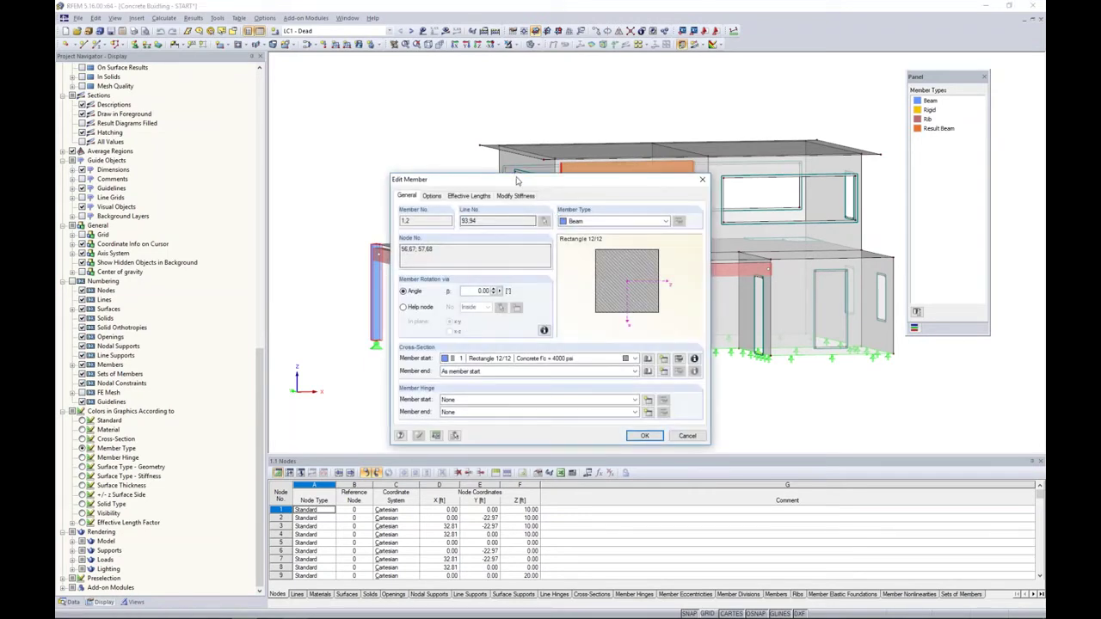
click(514, 196)
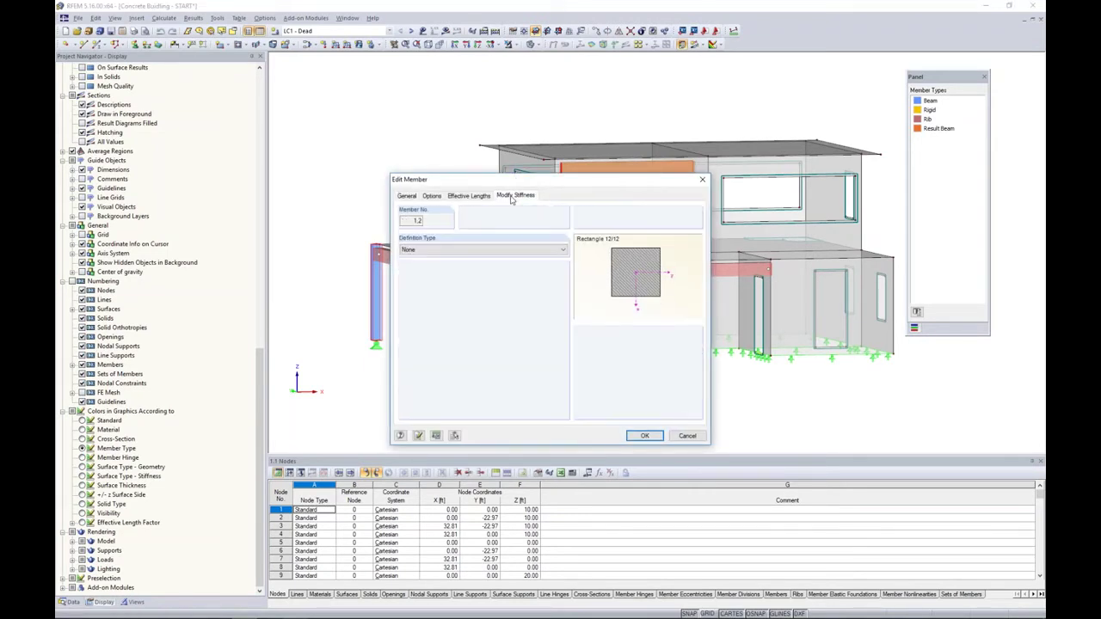
click(524, 249)
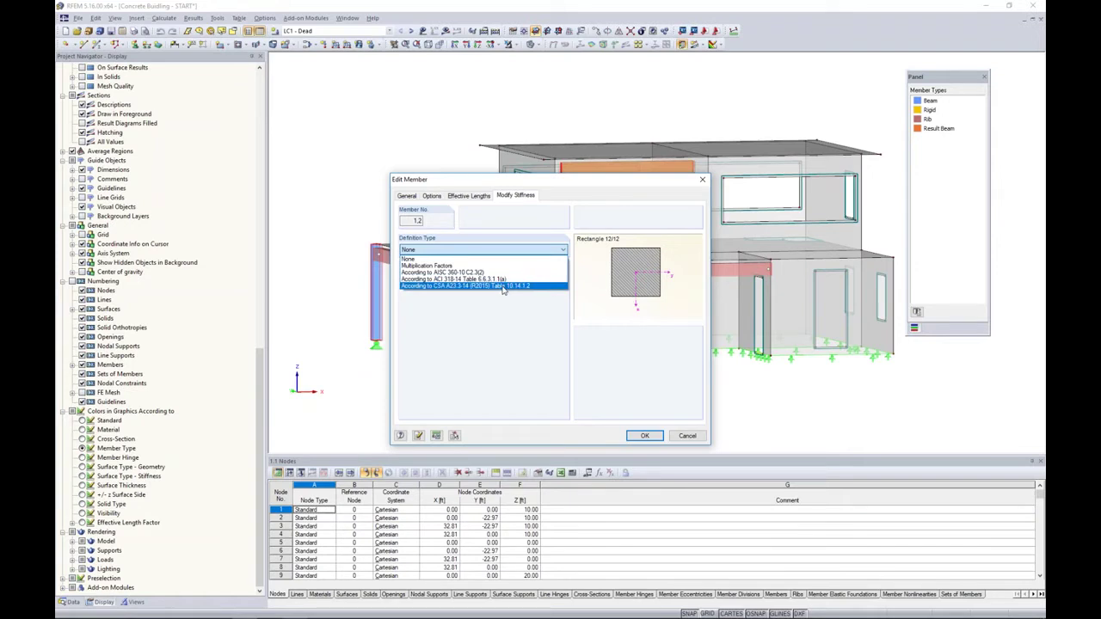
click(499, 281)
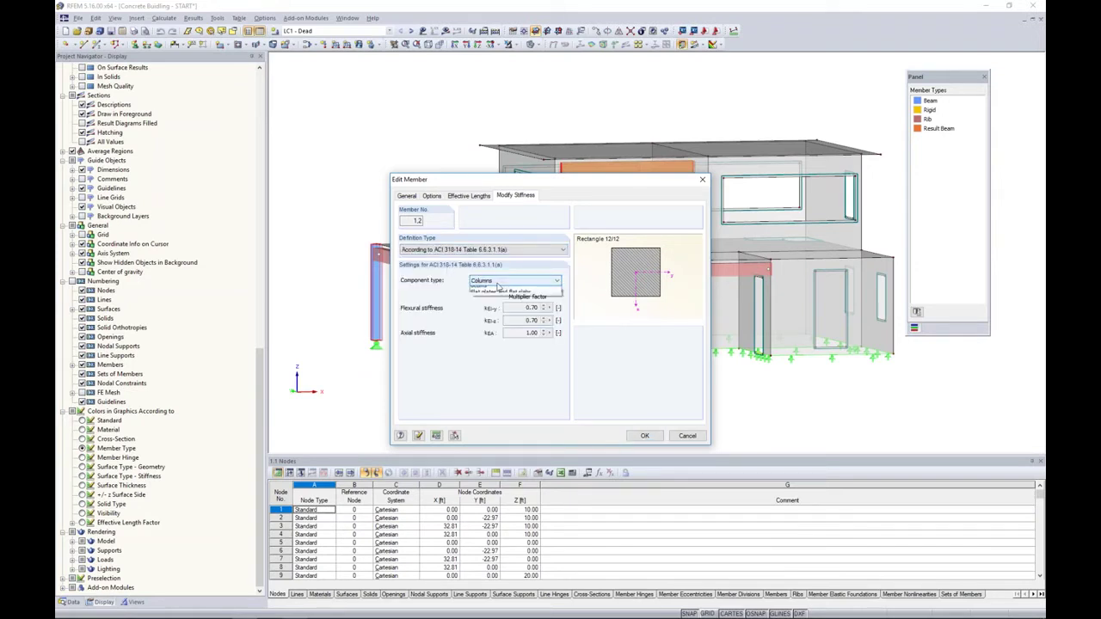
click(499, 285)
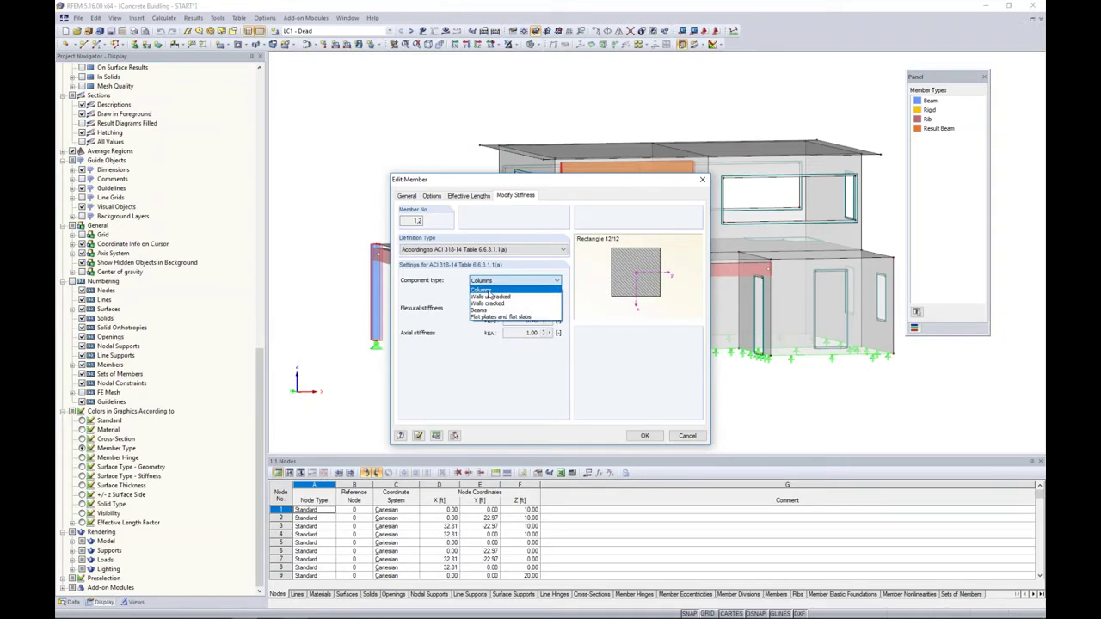
click(488, 294)
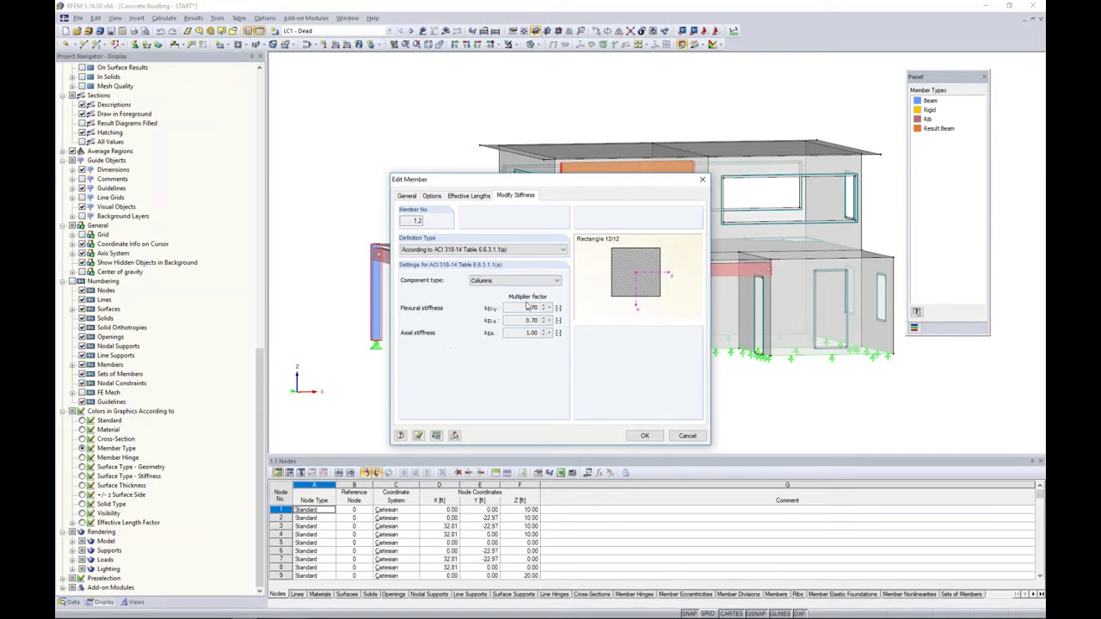
click(647, 436)
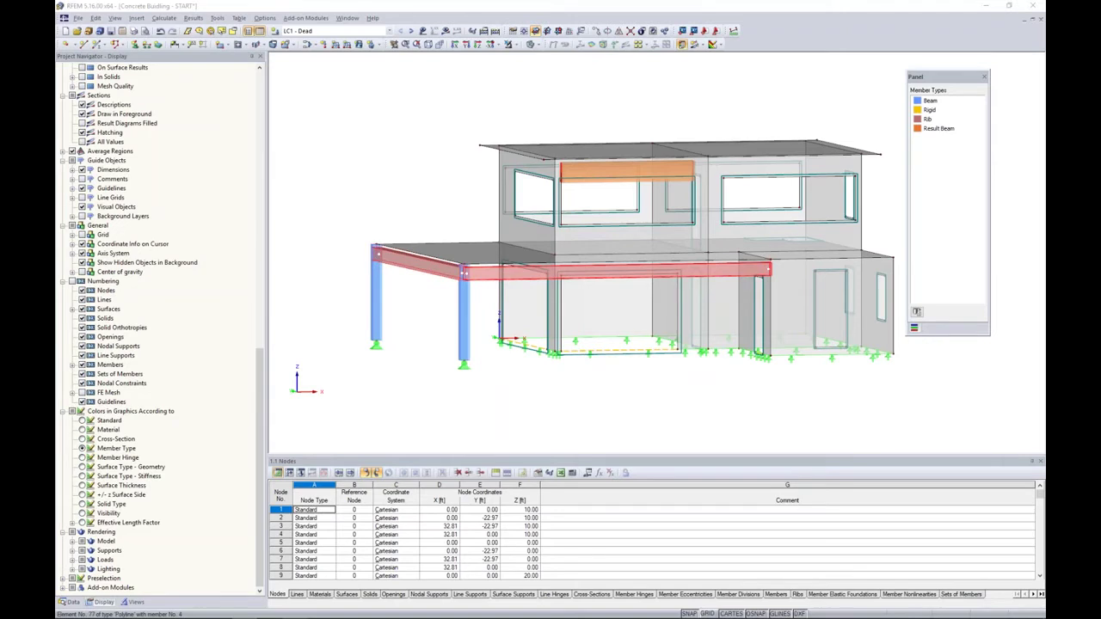
- Modify the stiffness of both carport edge ribs according to ACI 318-14 Table 6.6.3.1.1(a) with component type Beams
double_click(501, 263)
click(502, 250)
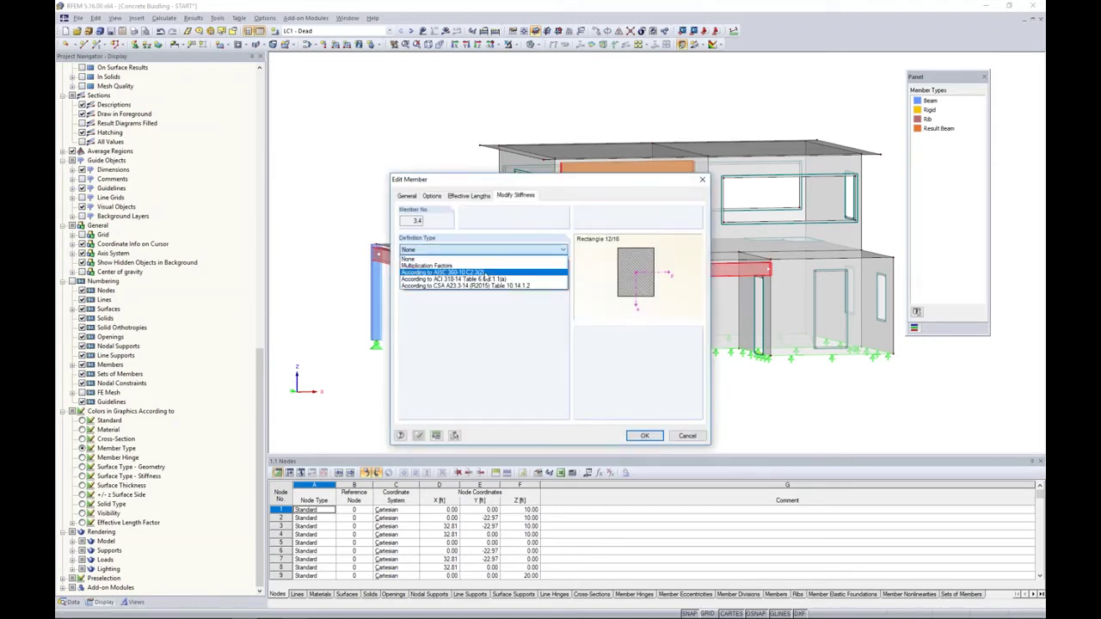
click(479, 281)
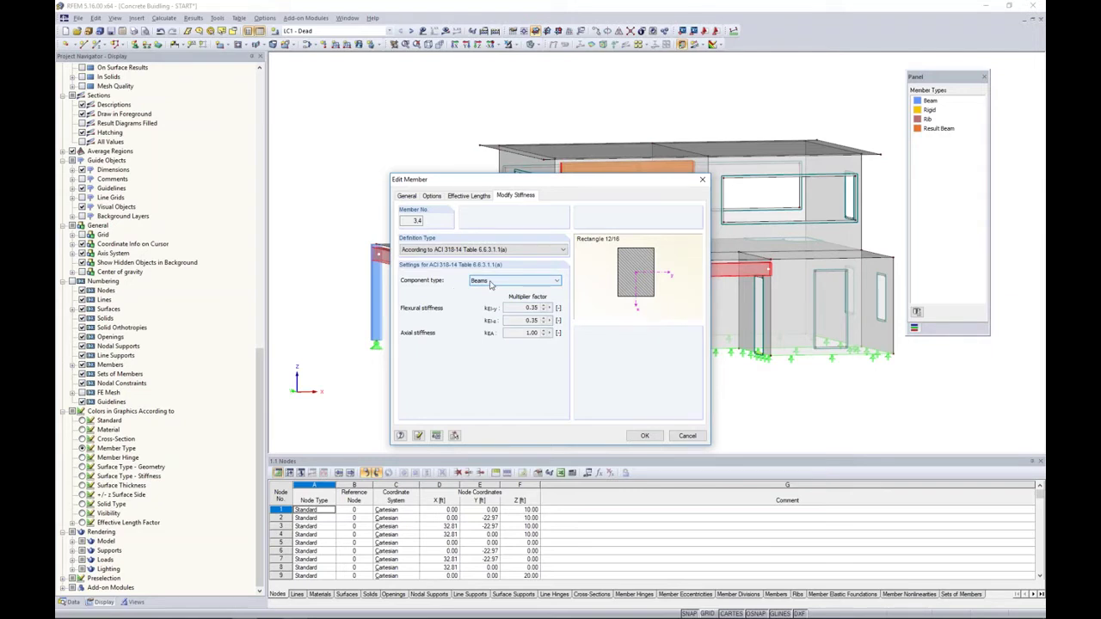
click(644, 435)
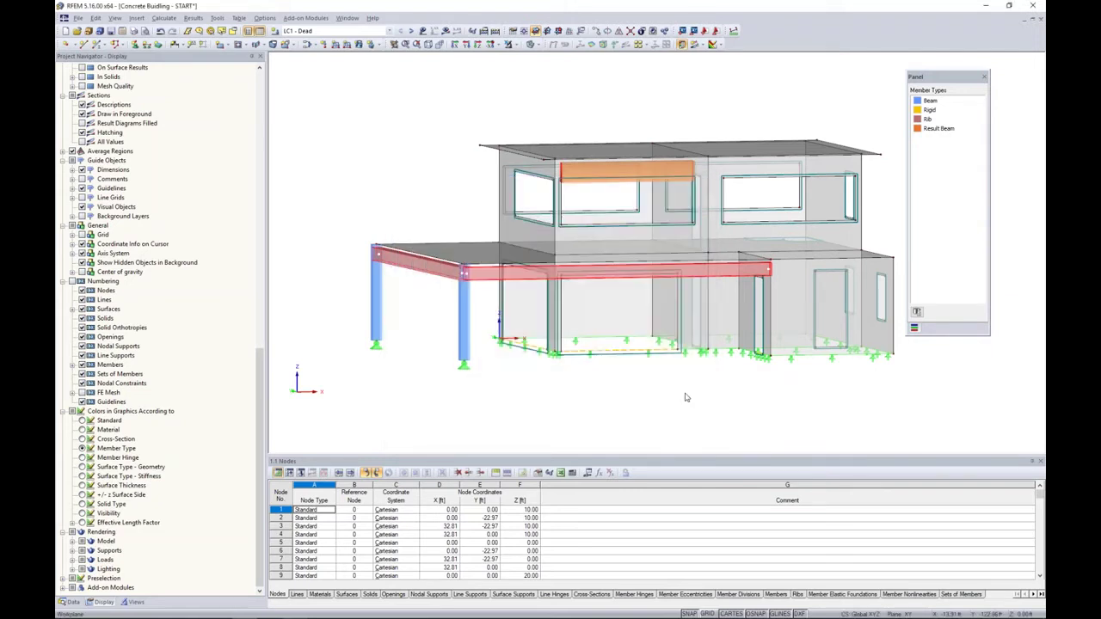
- Modify the stiffness of the carport, floor and roof slabs according to ACI 318-14 Table 6.6.3.1.1(a) as Flat plates and flat slabs
ctrl+middle_drag(656, 396, 722, 437)
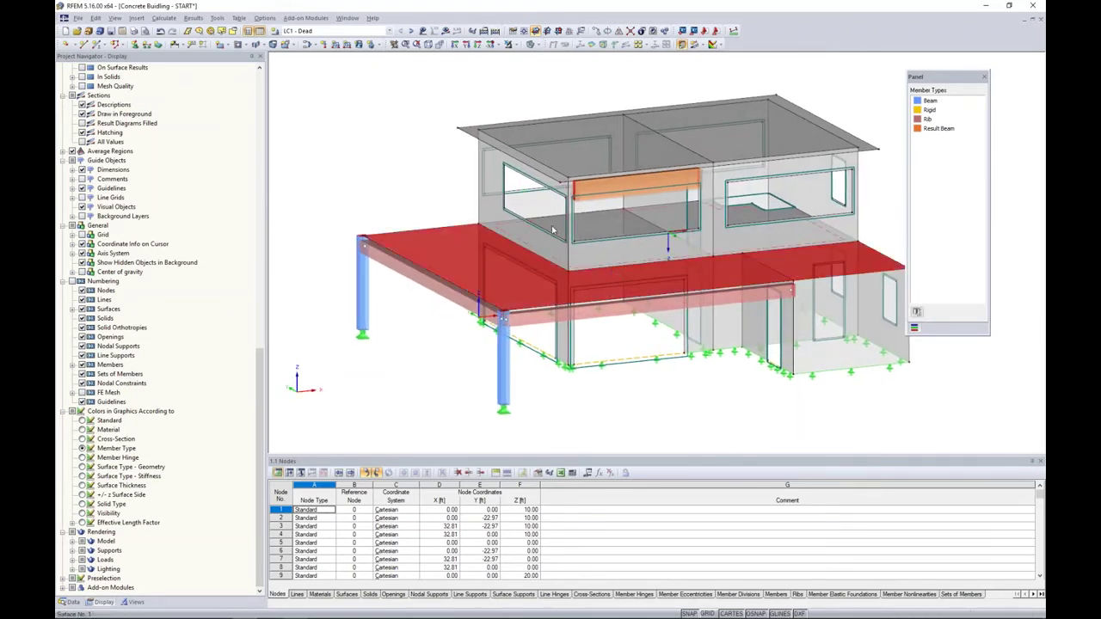
ctrl+click(664, 240)
ctrl+click(669, 146)
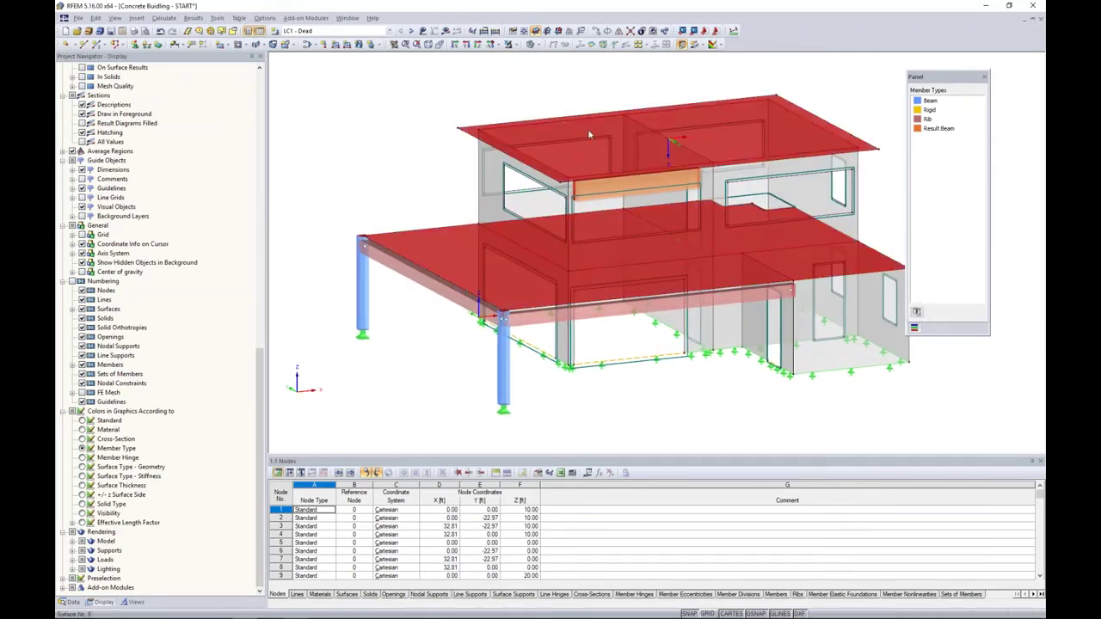
right_click(452, 258)
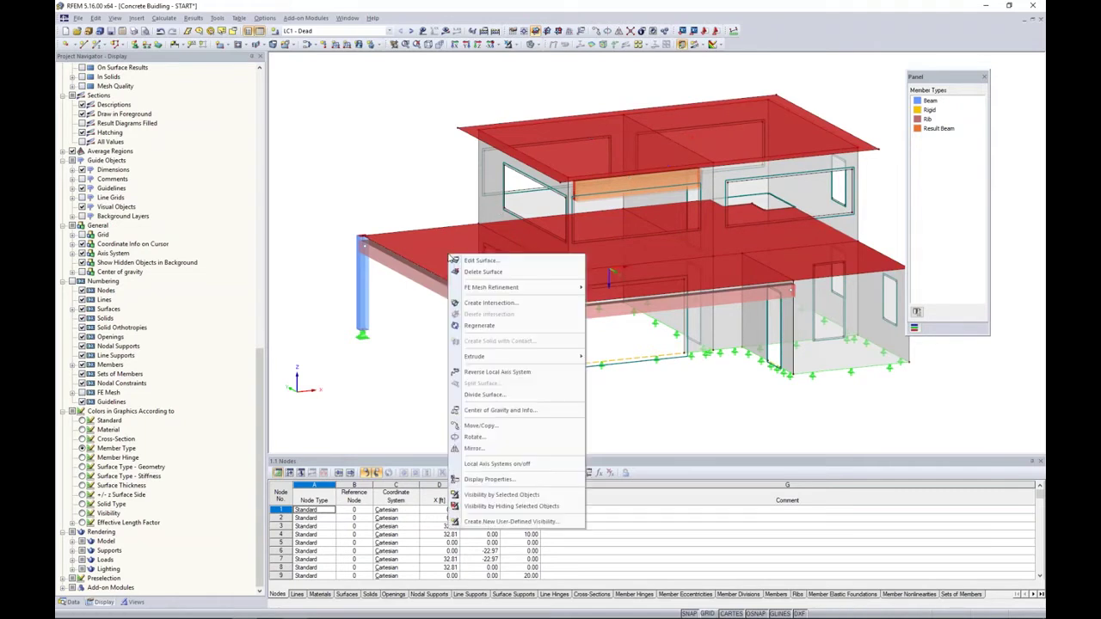
click(473, 260)
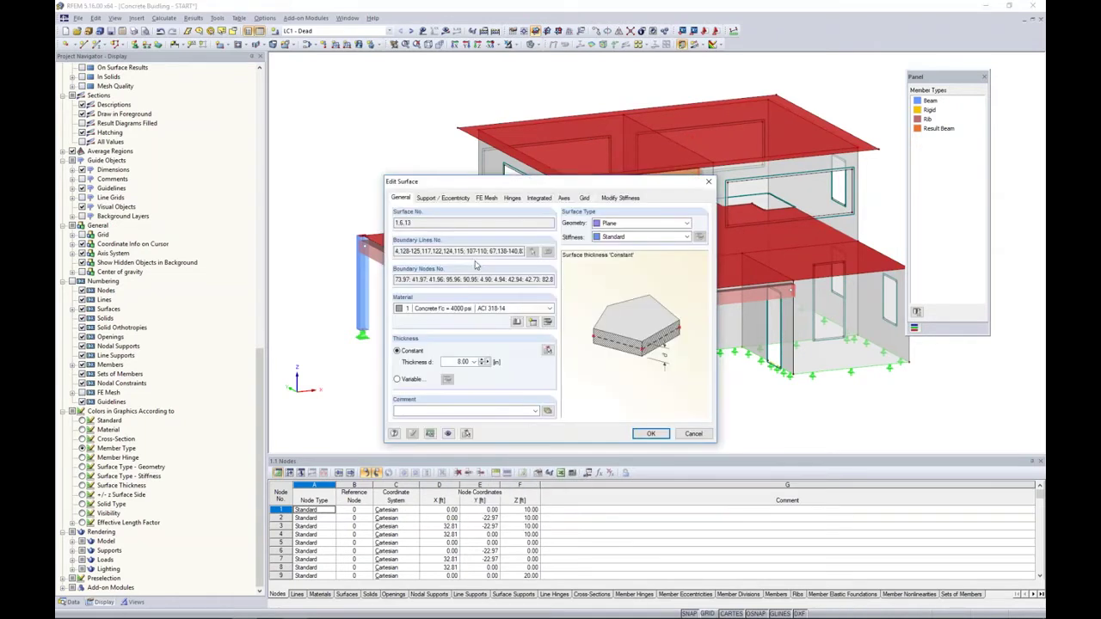
click(620, 198)
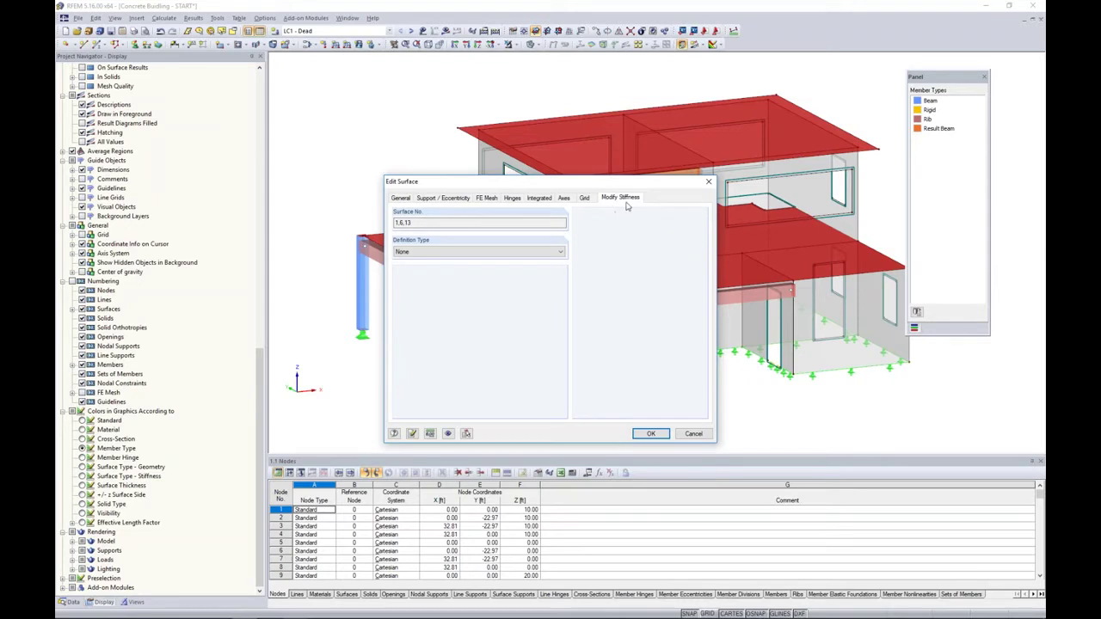
click(493, 252)
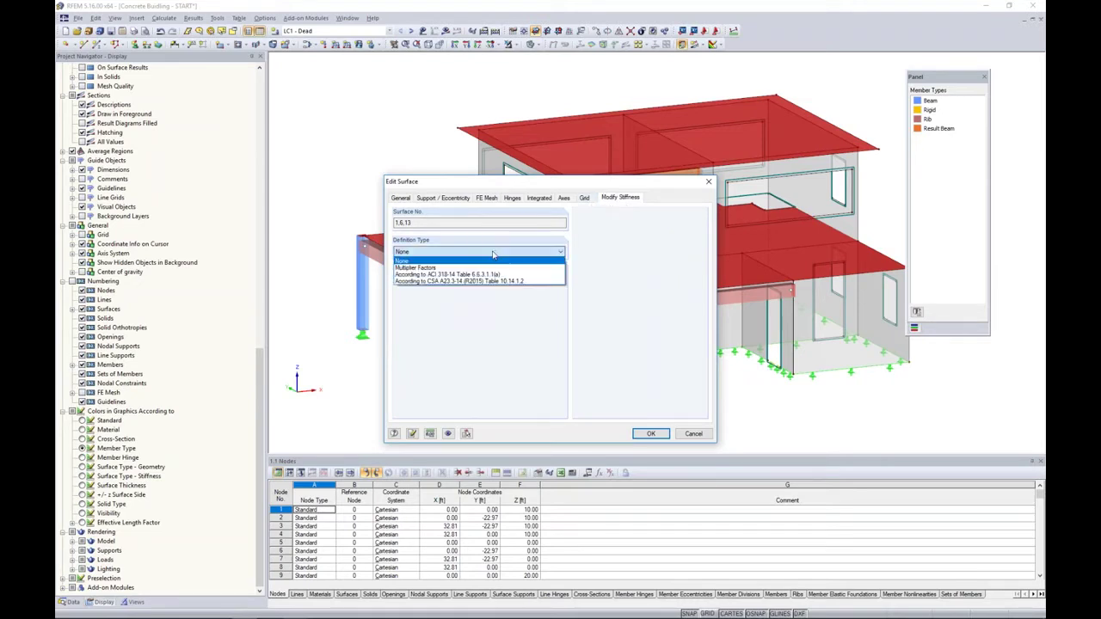
click(484, 274)
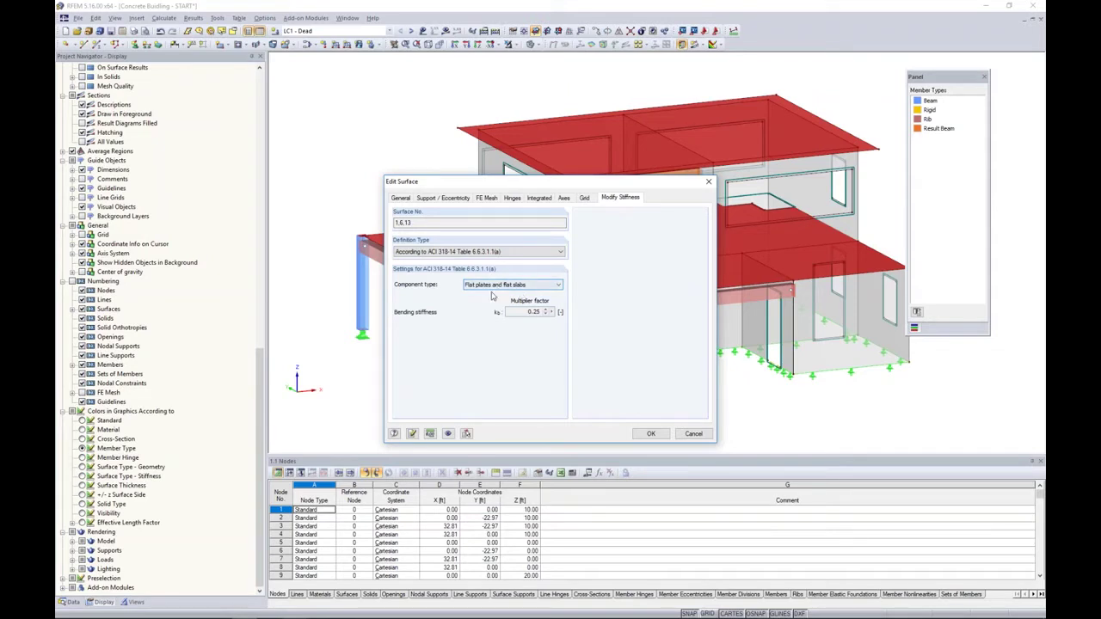
click(651, 433)
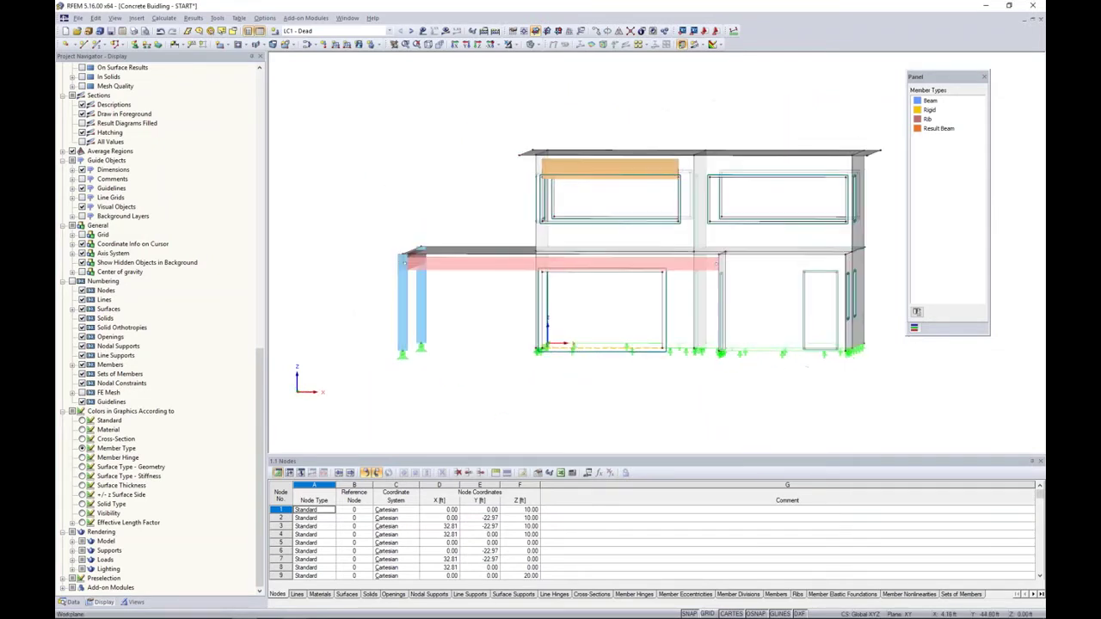
- Modify the stiffness of all wall surfaces according to ACI 318-14 Table 6.6.3.1.1(a) with component type Walls uncracked
drag(817, 318, 439, 280)
drag(885, 191, 438, 213)
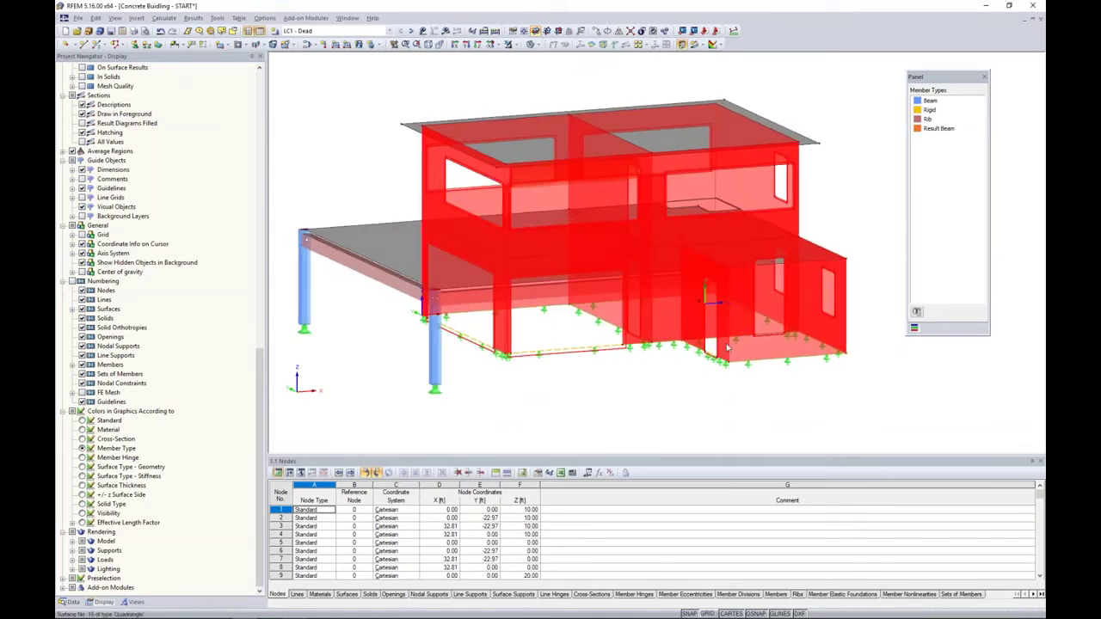
right_click(744, 354)
mouse_move(768, 360)
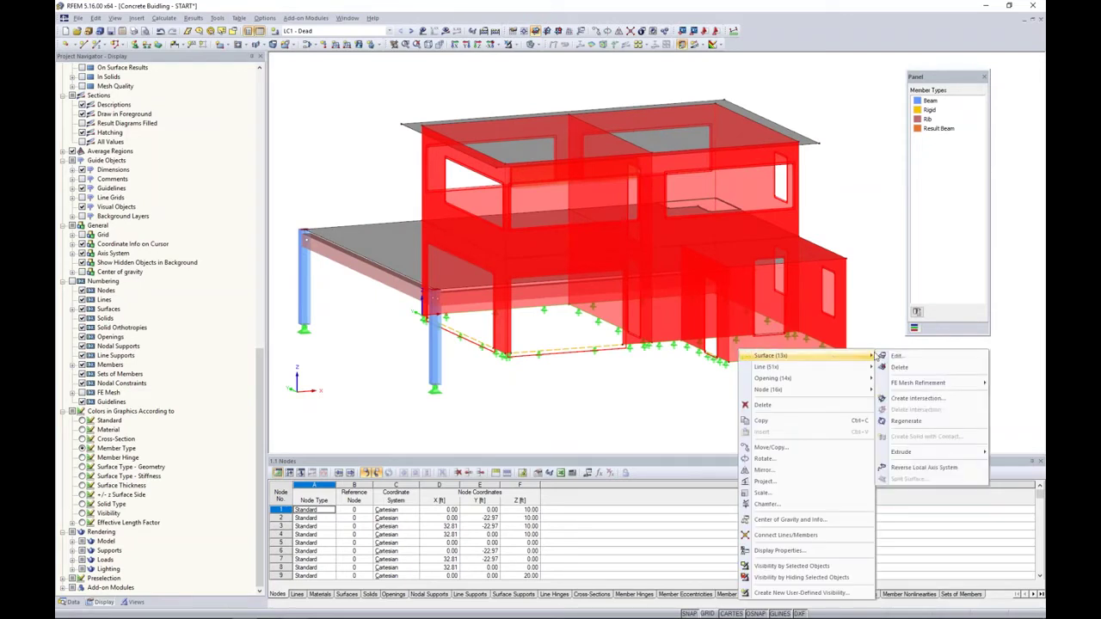
click(894, 355)
click(620, 197)
click(530, 252)
click(515, 278)
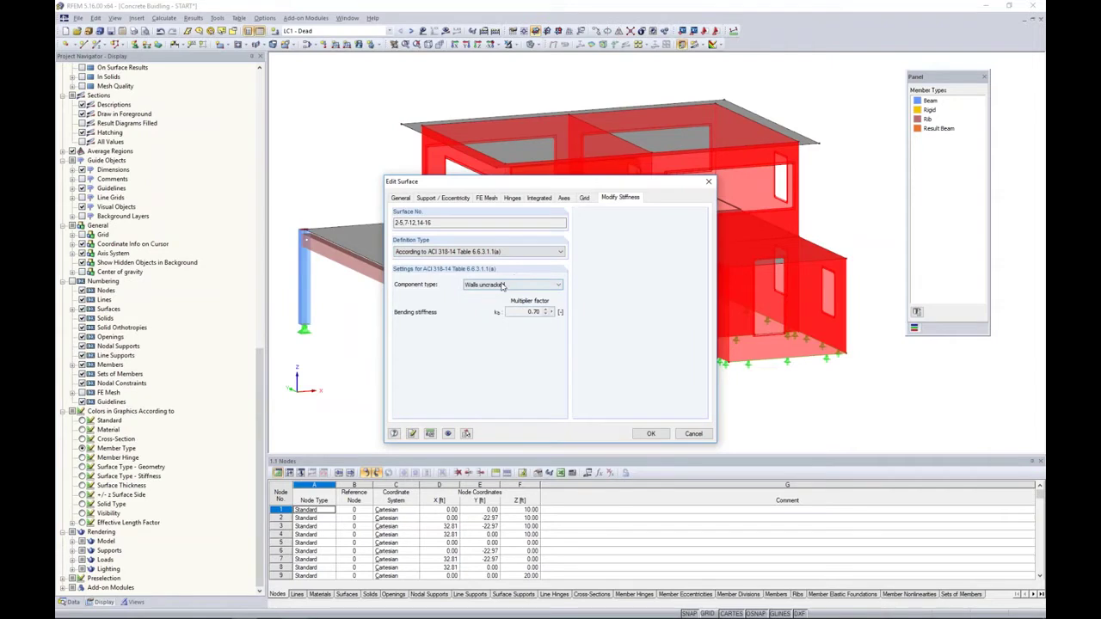
click(502, 285)
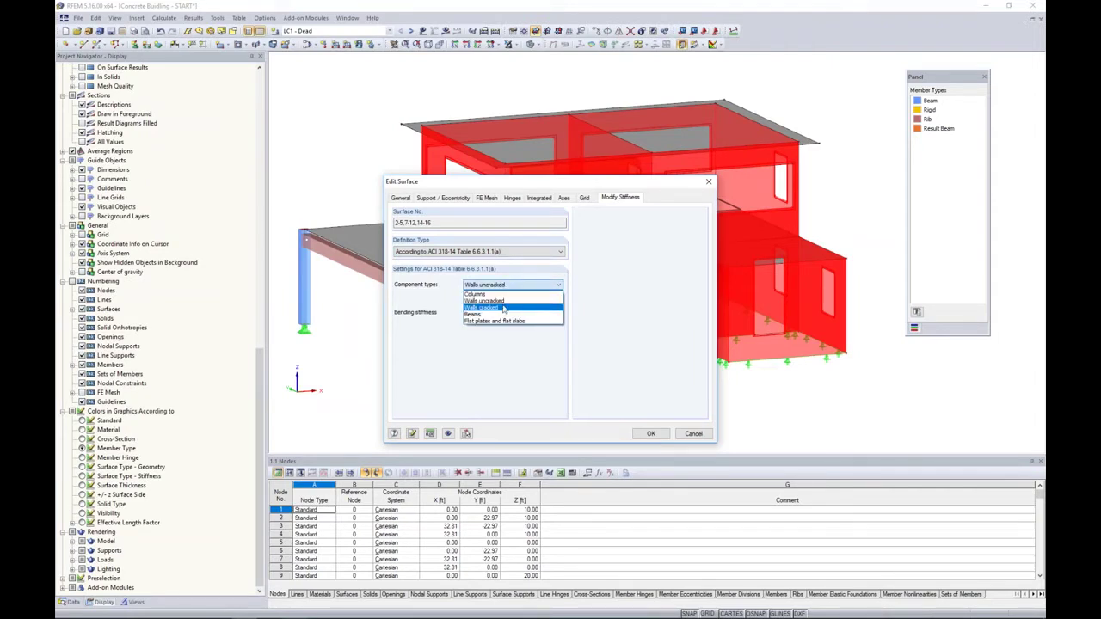
click(497, 300)
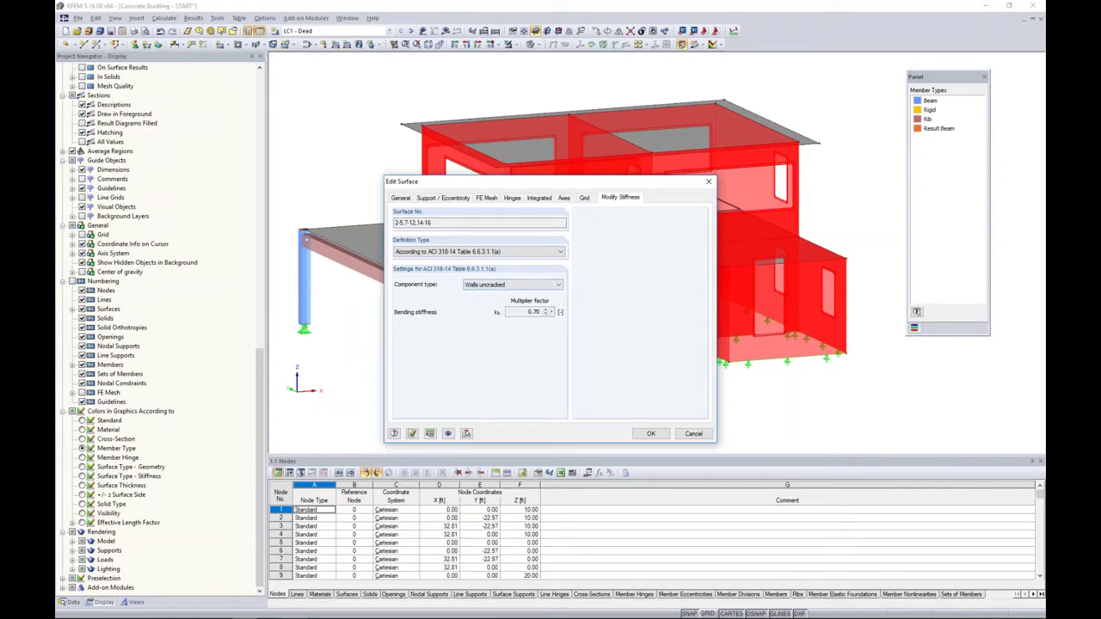
click(648, 434)
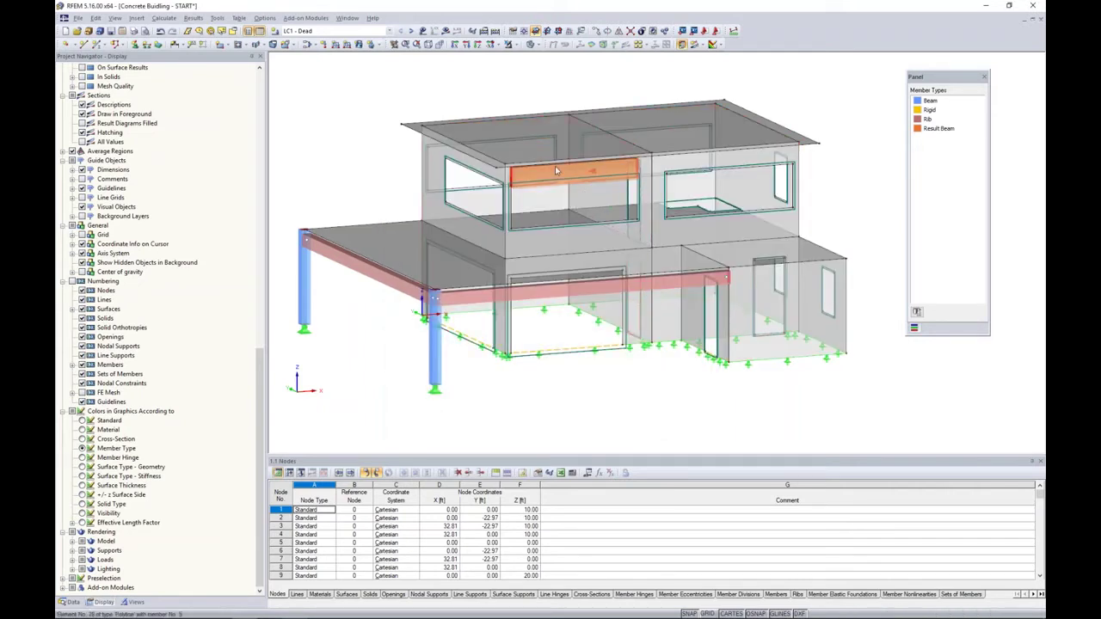
- Check whether the result beam above the upper-floor window offers stiffness modification, leaving its definition unchanged
mouse_move(548, 176)
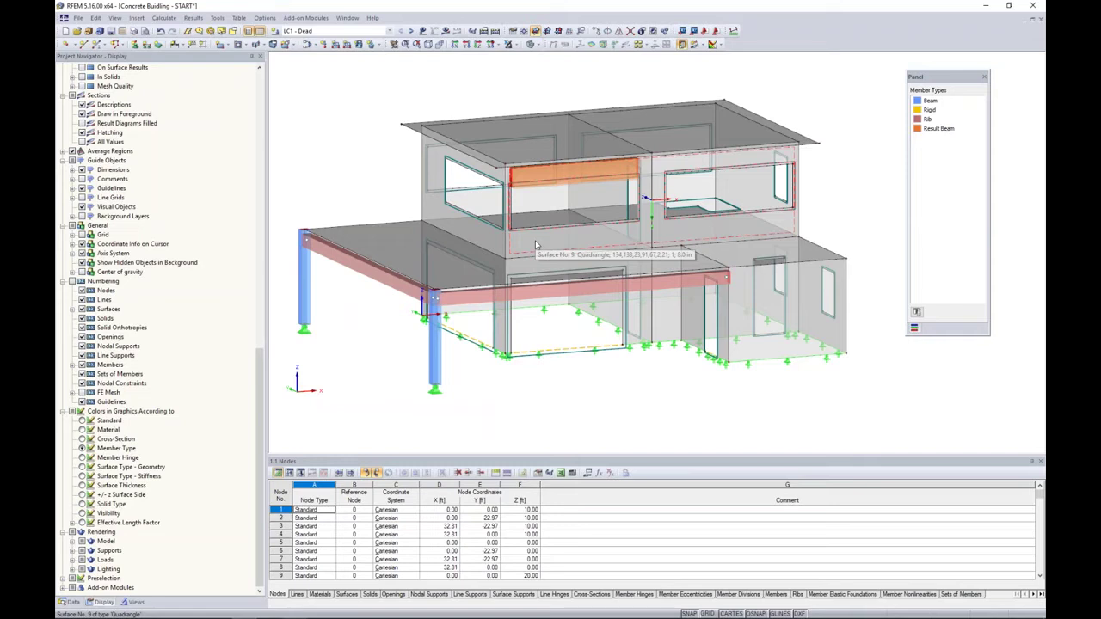
double_click(577, 171)
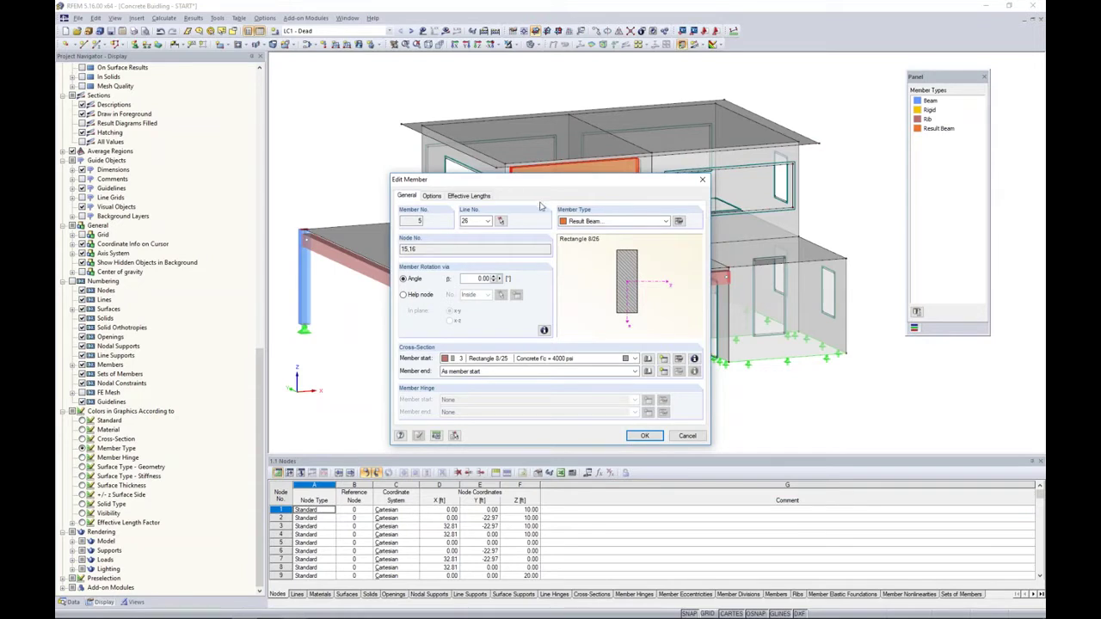
click(685, 436)
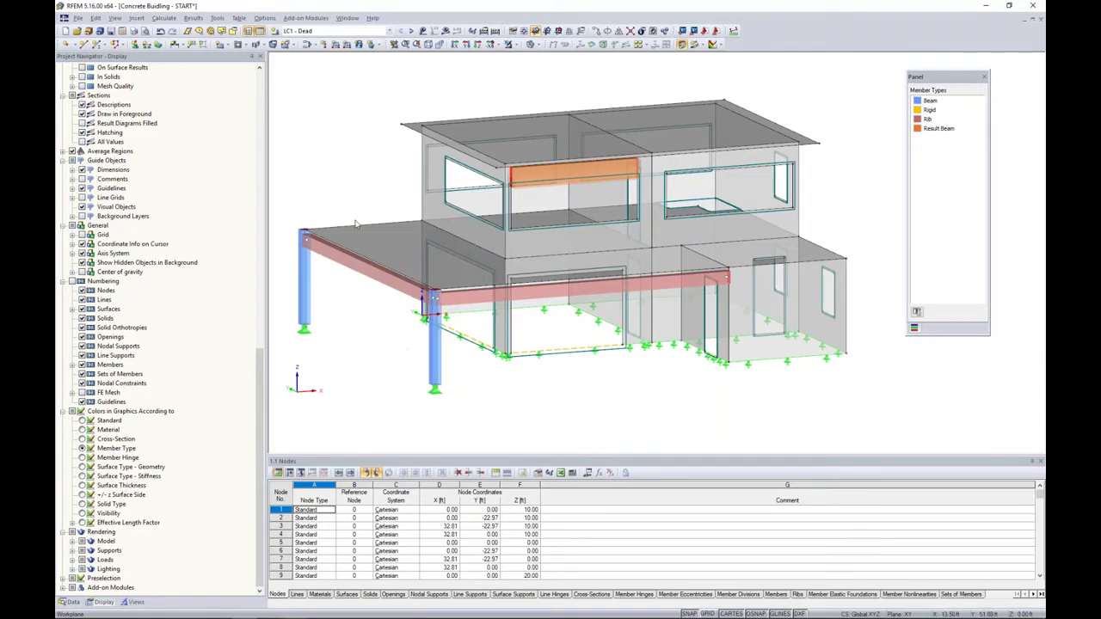
- Review the global FE mesh settings and regenerate the mesh with those settings
click(165, 21)
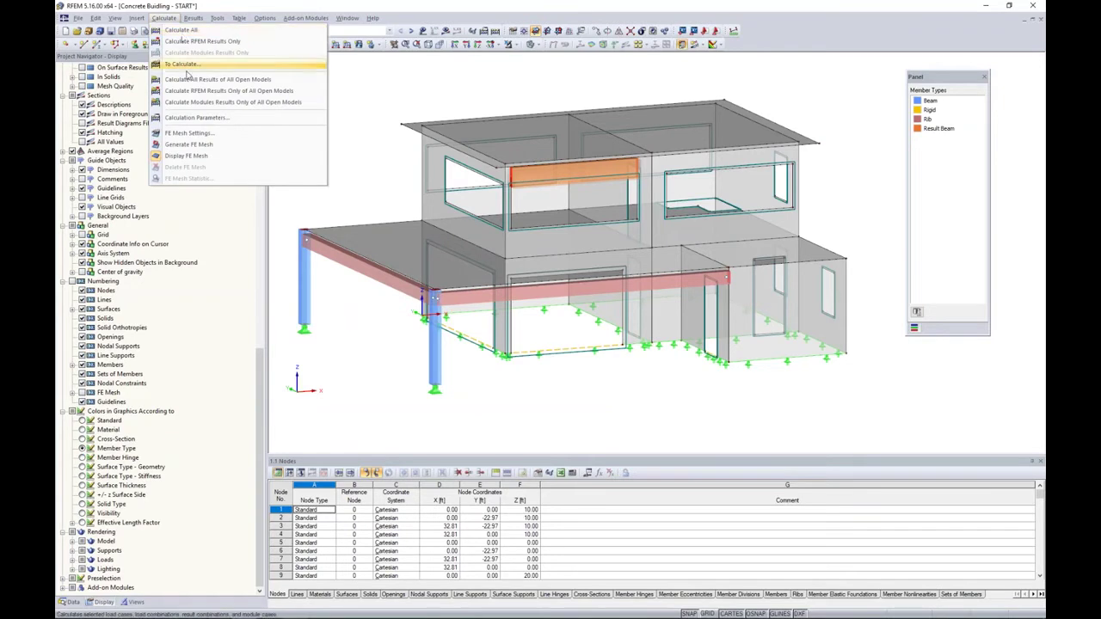
click(175, 136)
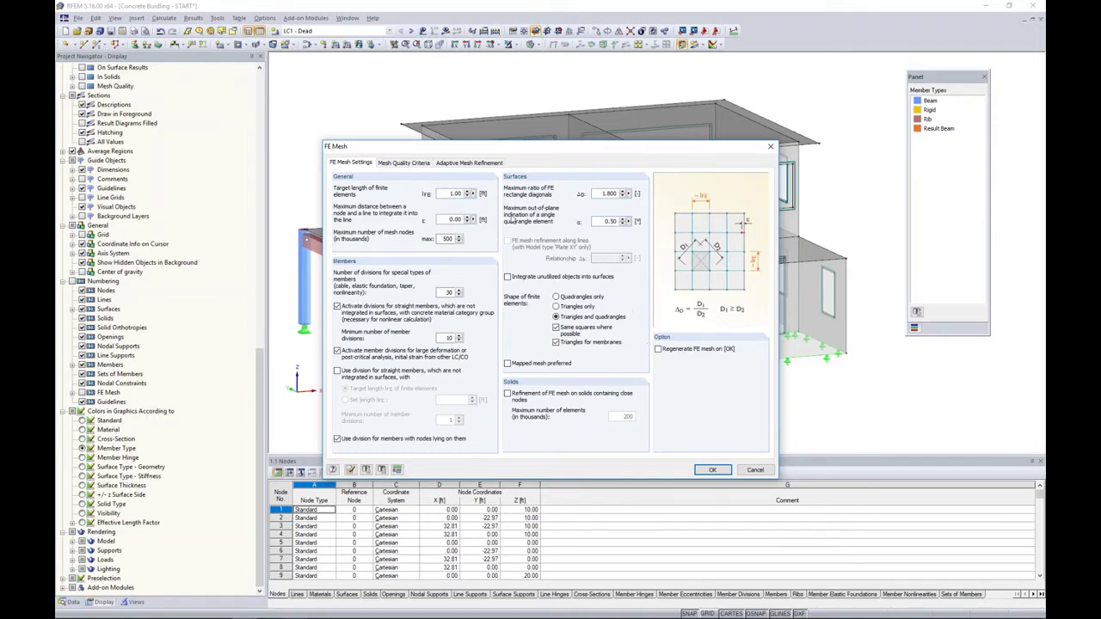
click(658, 350)
click(712, 470)
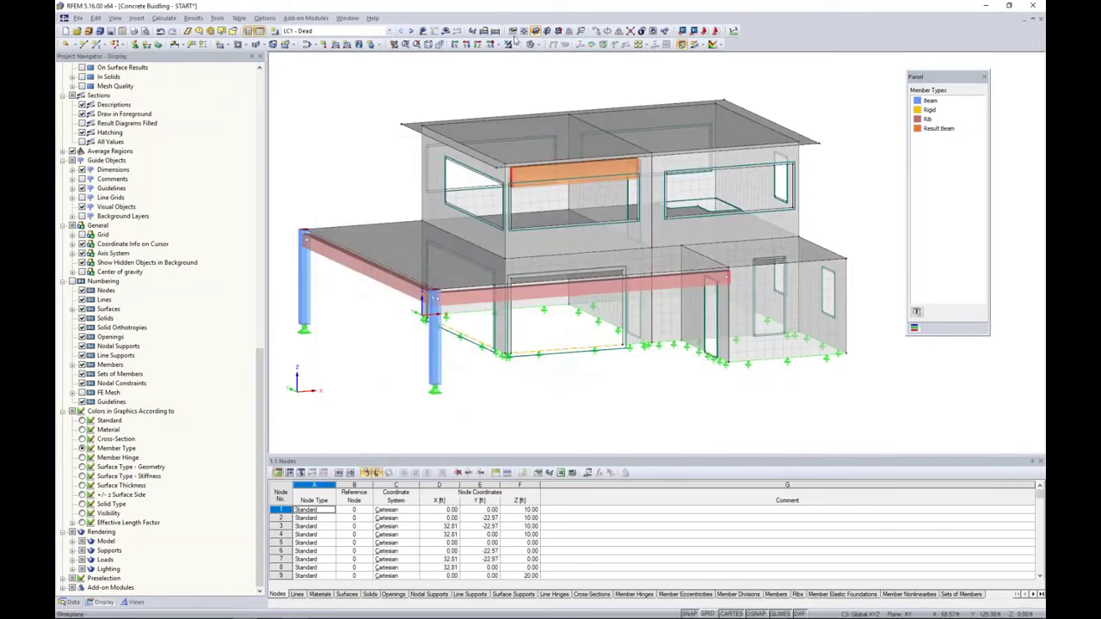
- Display the meshed model as a wireframe and bring up the project's model data tree
click(532, 44)
click(571, 57)
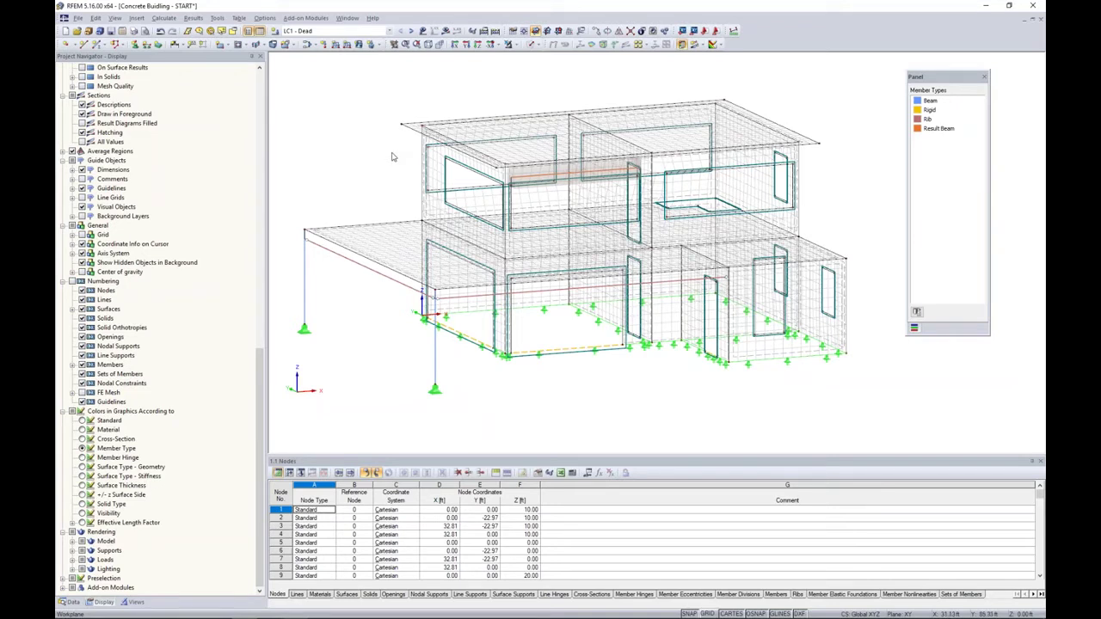
click(72, 601)
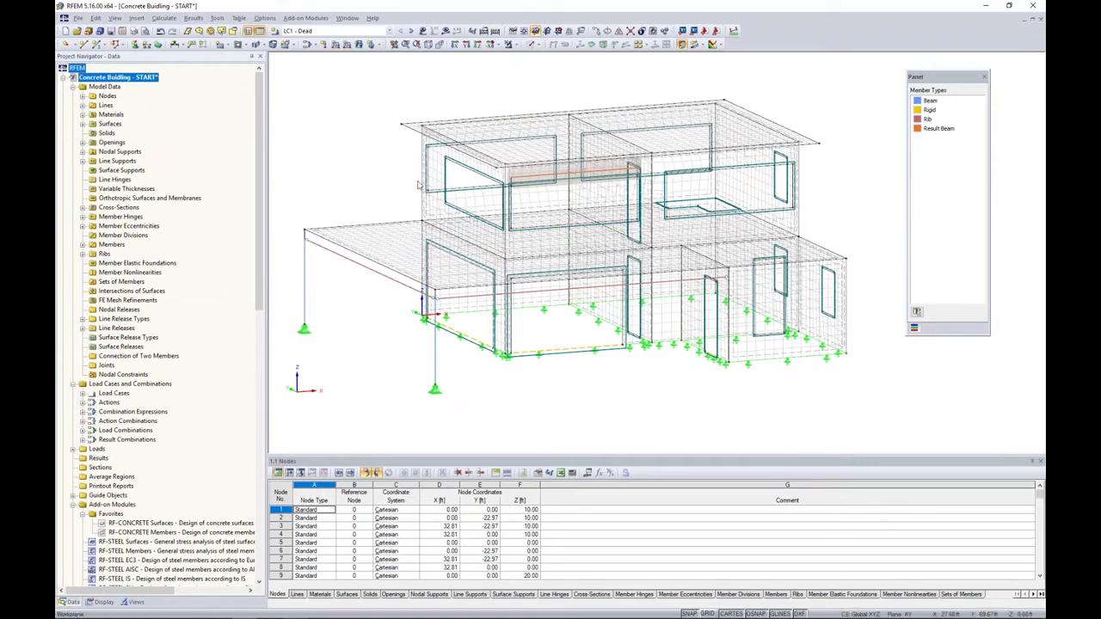
click(358, 166)
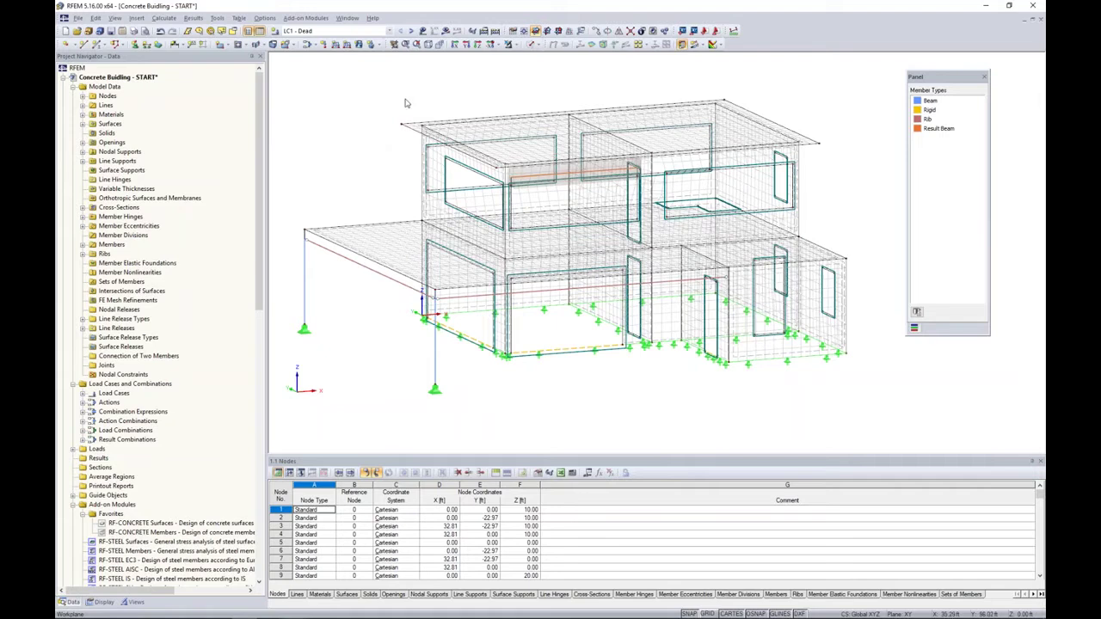
- Display the building as a solid transparent model and move the floating member types panel farther away from it
click(533, 44)
click(546, 69)
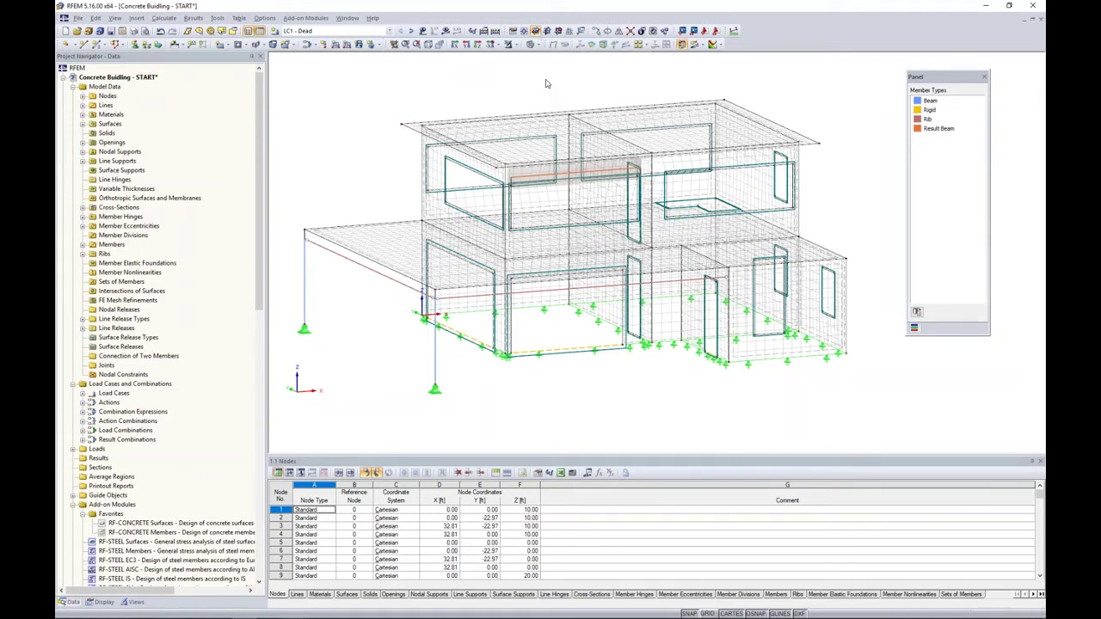
middle_drag(475, 104, 504, 114)
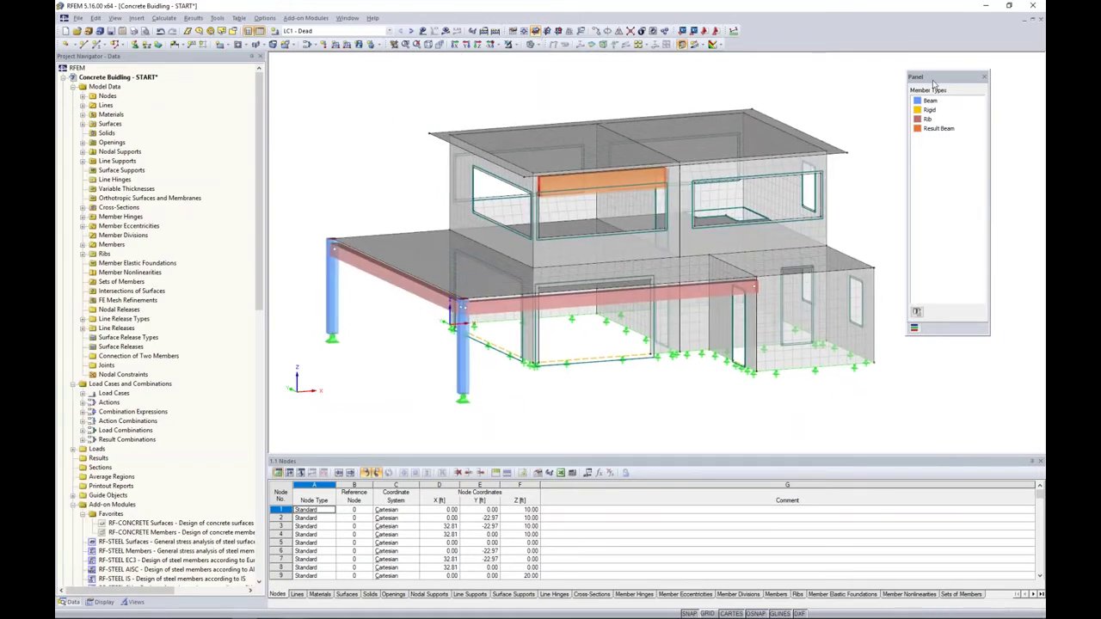
drag(942, 82, 971, 74)
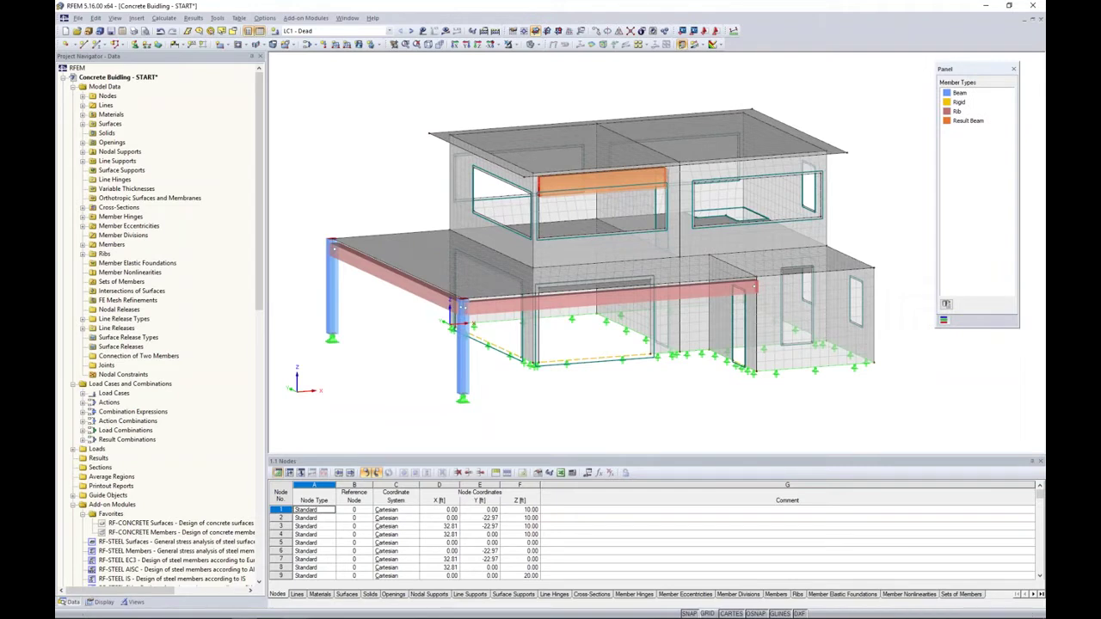
- Review the loads of the Dead, Live and Snow load cases on the model one after another
click(390, 32)
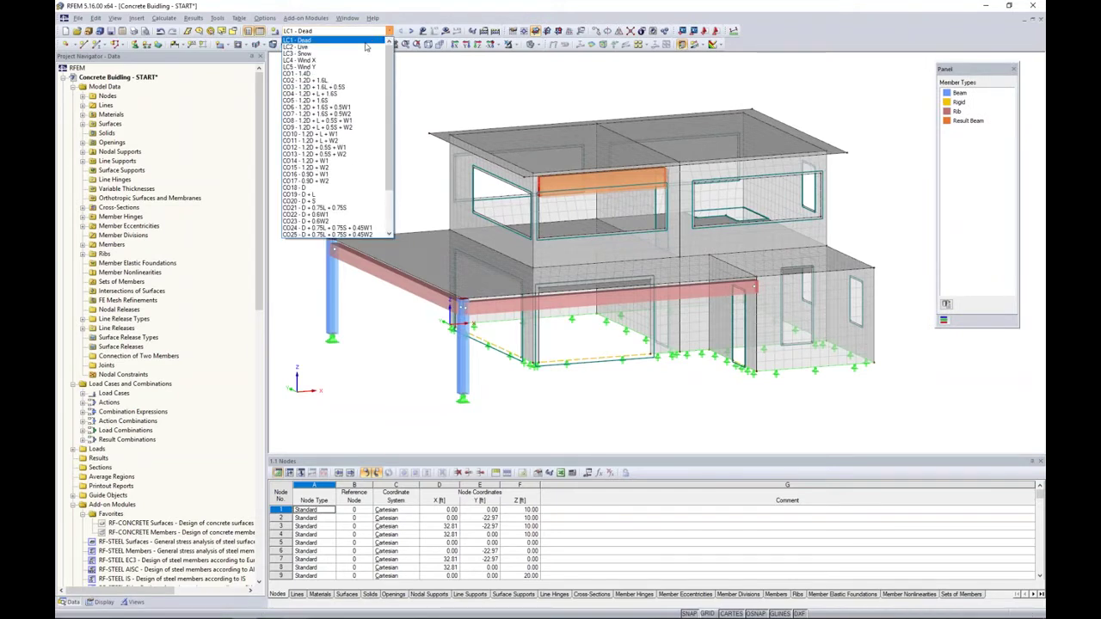
click(365, 41)
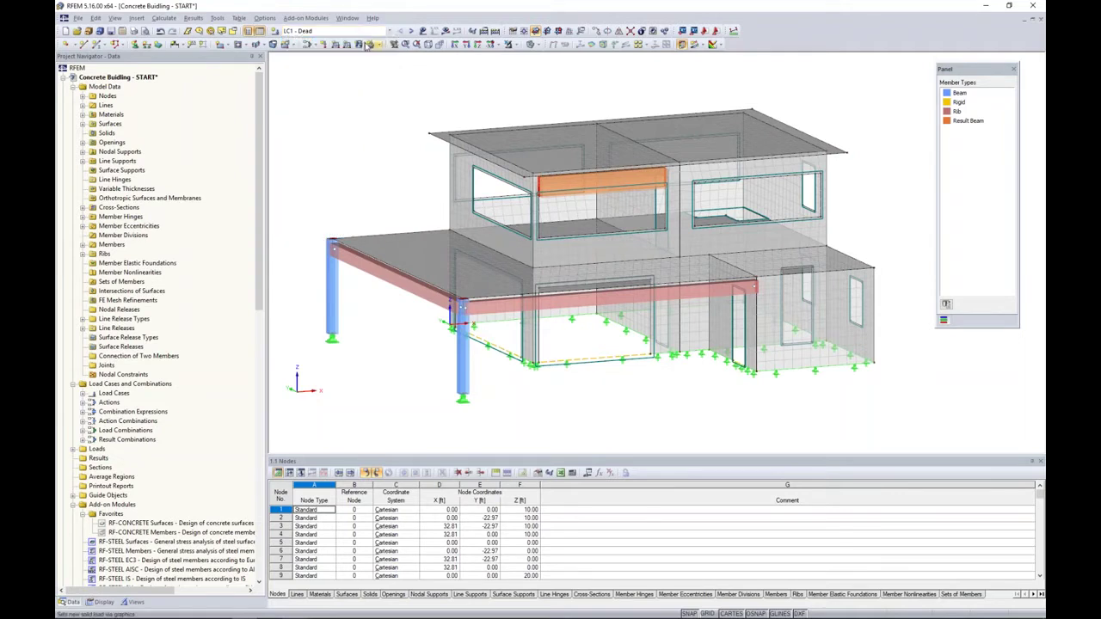
scroll(357, 144, down, 3)
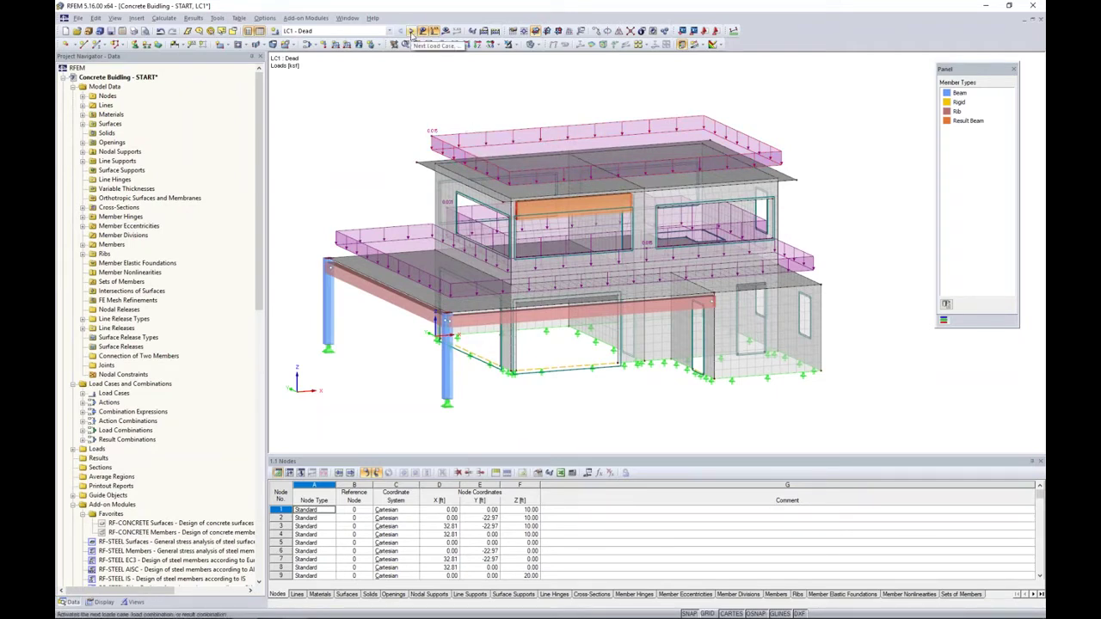
click(412, 32)
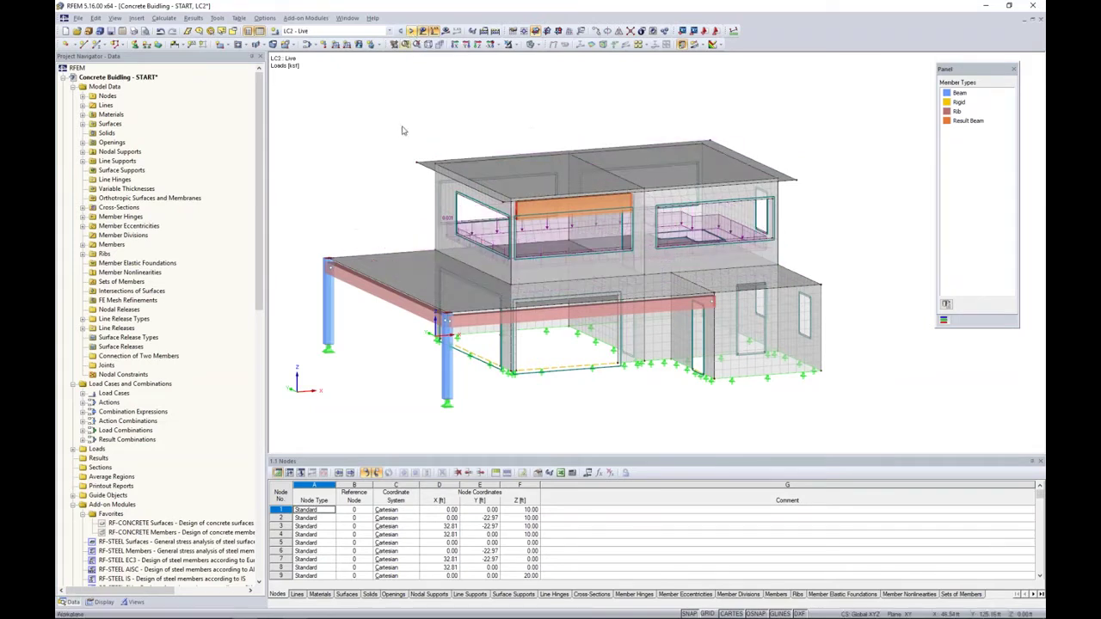
ctrl+middle_drag(405, 135, 490, 251)
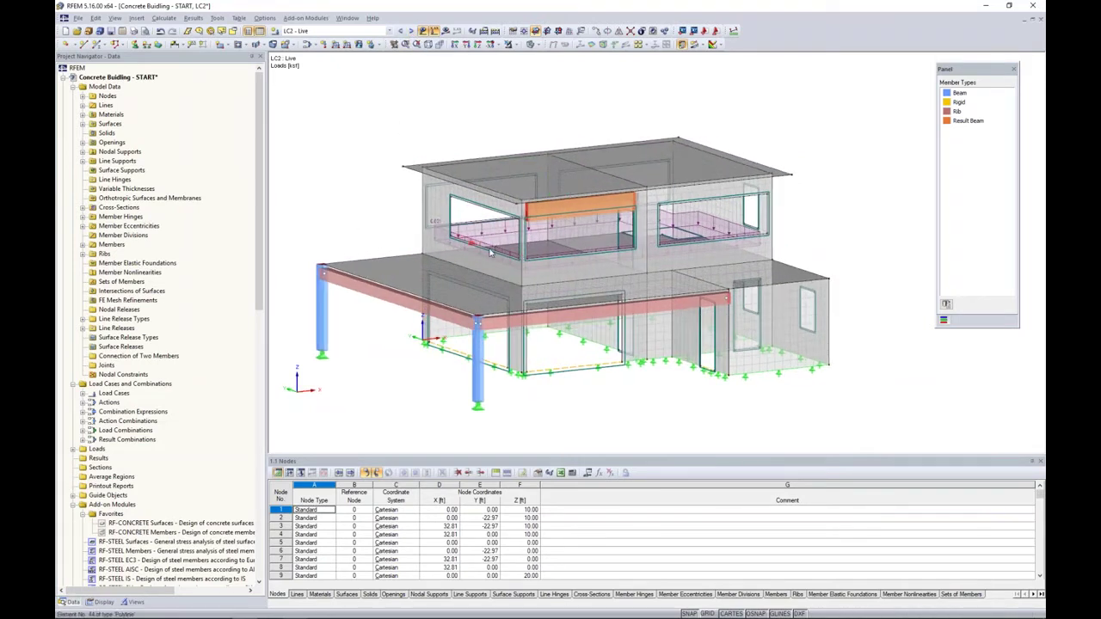
click(412, 32)
ctrl+middle_drag(430, 86, 435, 175)
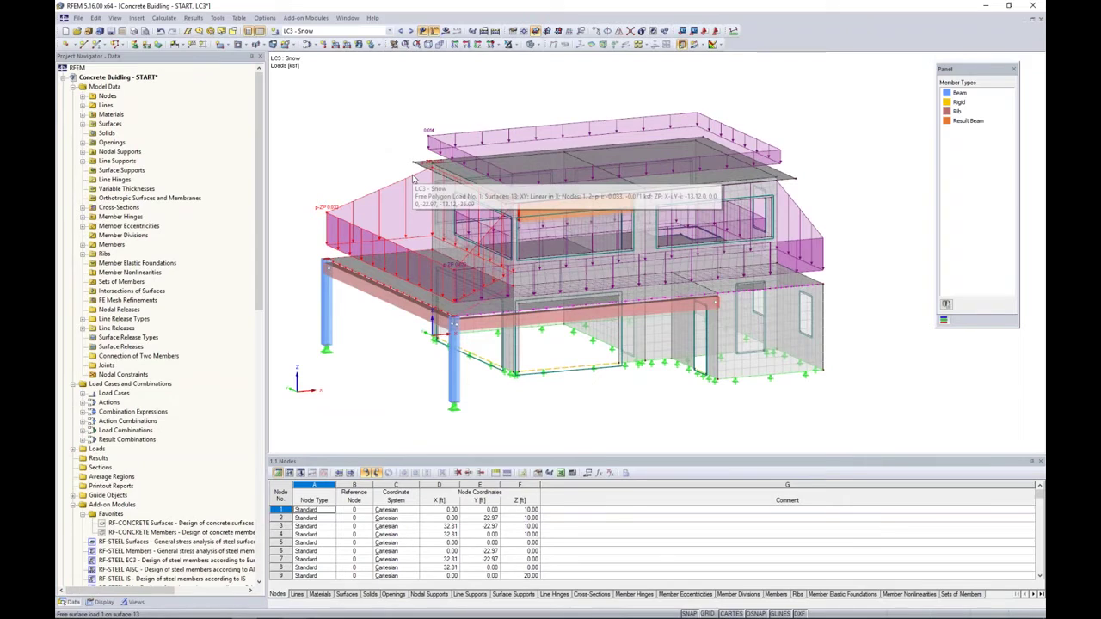
ctrl+middle_drag(413, 178, 370, 174)
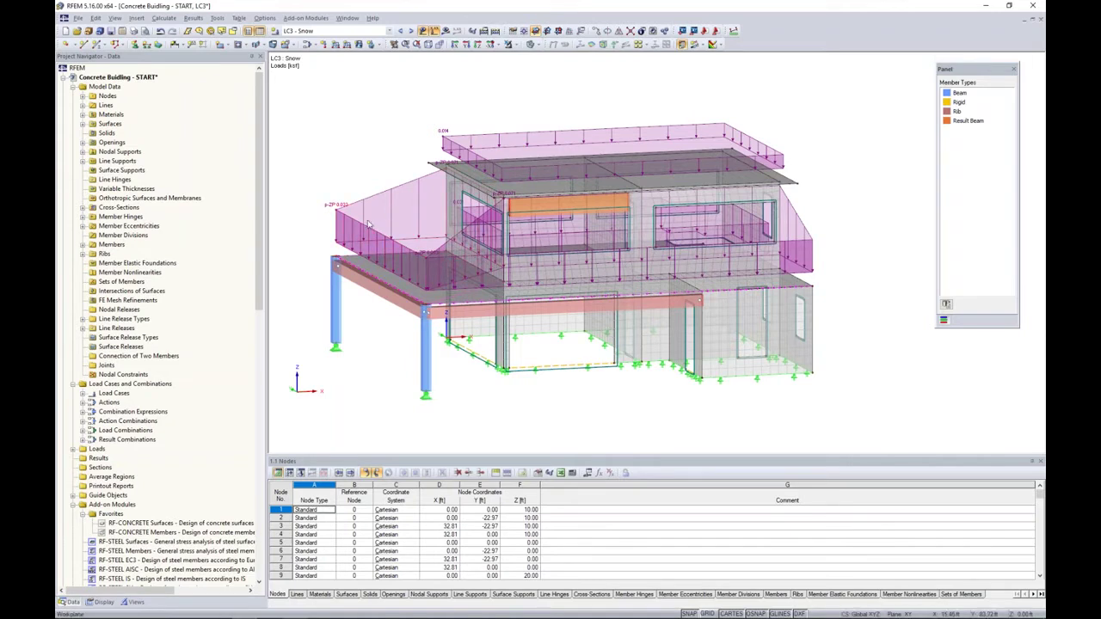
- Review the Wind X and Wind Y load cases on the model, viewing the wall loads from several sides
click(410, 31)
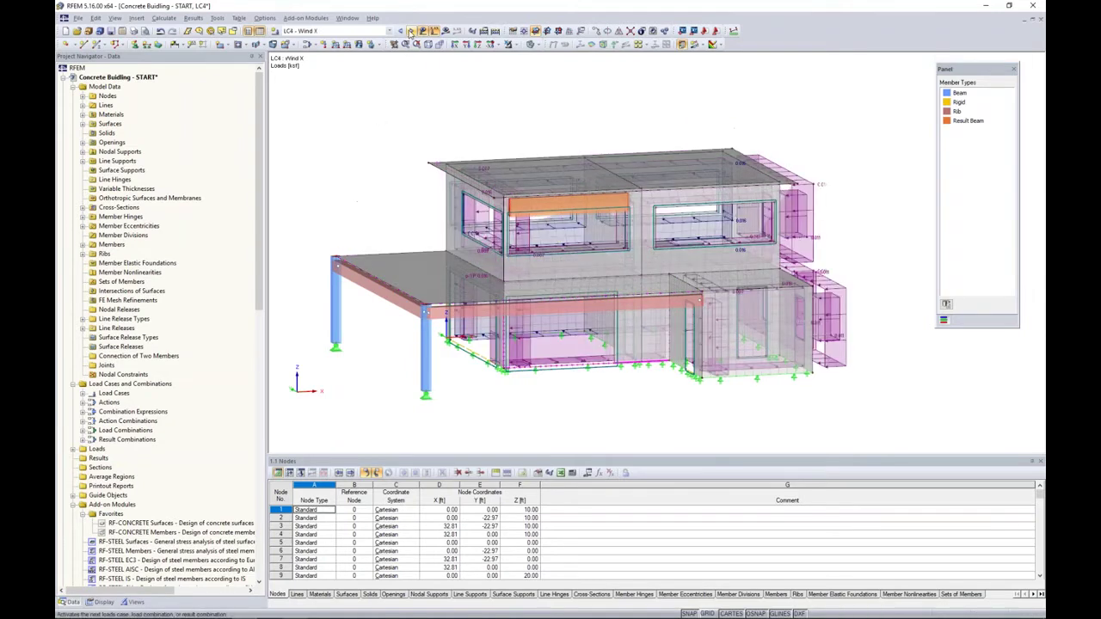
ctrl+middle_drag(896, 387, 799, 385)
ctrl+middle_drag(867, 370, 760, 363)
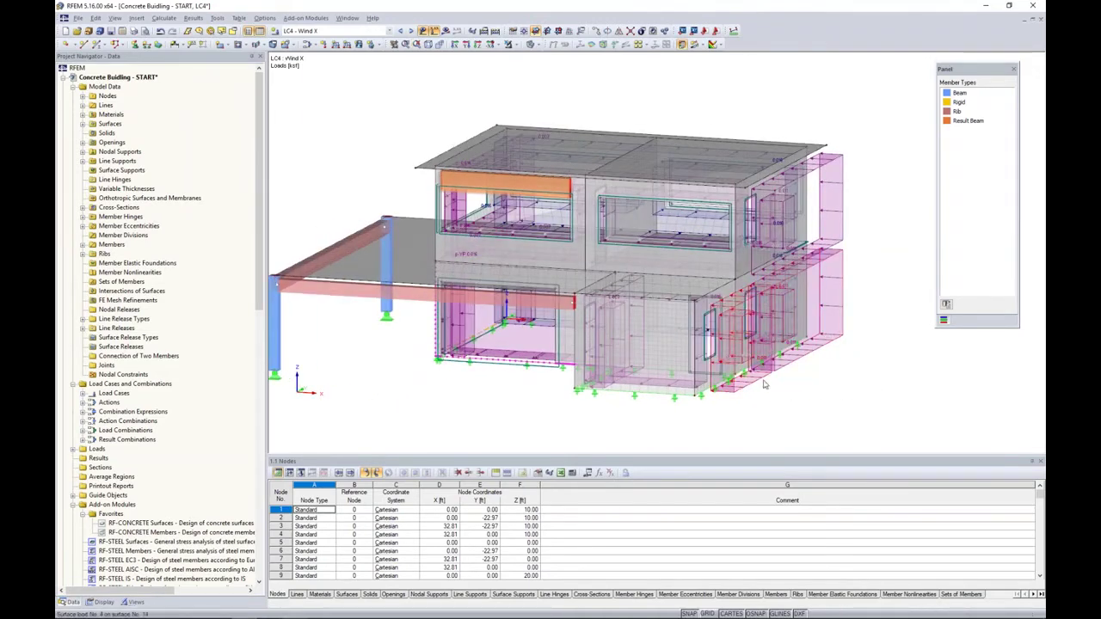
ctrl+middle_drag(411, 389, 739, 386)
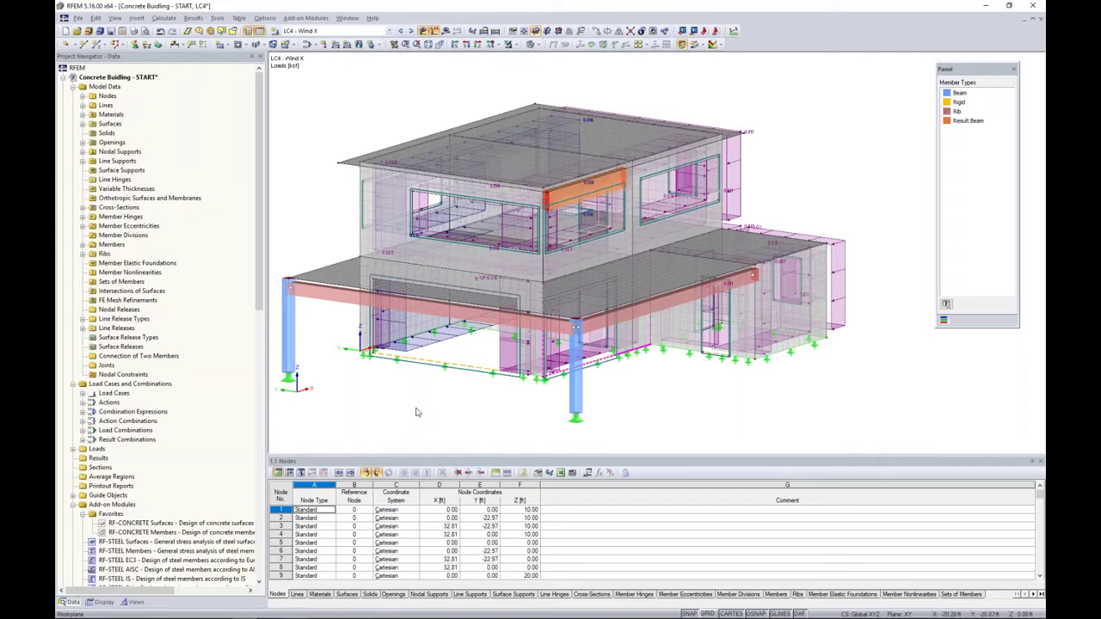
click(410, 30)
ctrl+middle_drag(628, 202, 723, 200)
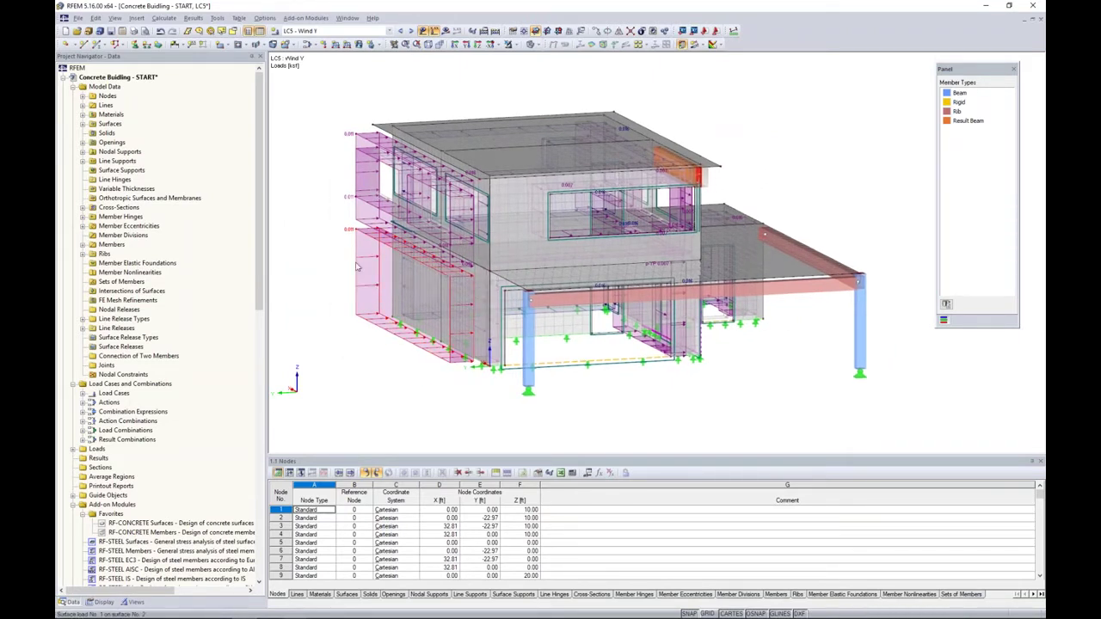
ctrl+middle_drag(736, 393, 404, 385)
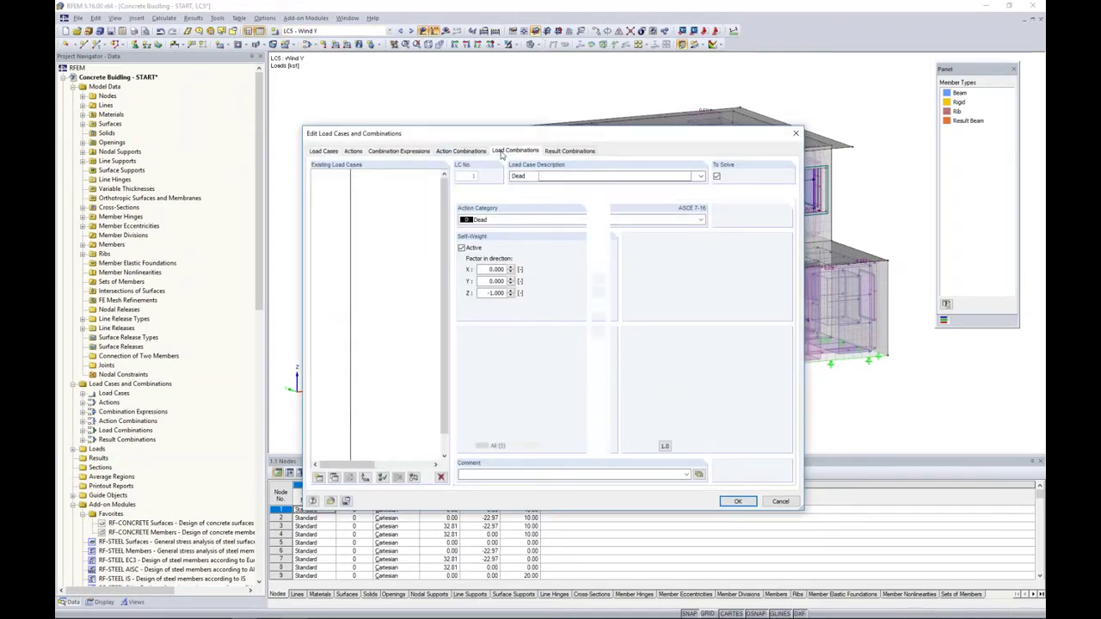
- Examine the list of existing load combinations in the load cases and combinations settings, and accept the settings
click(502, 152)
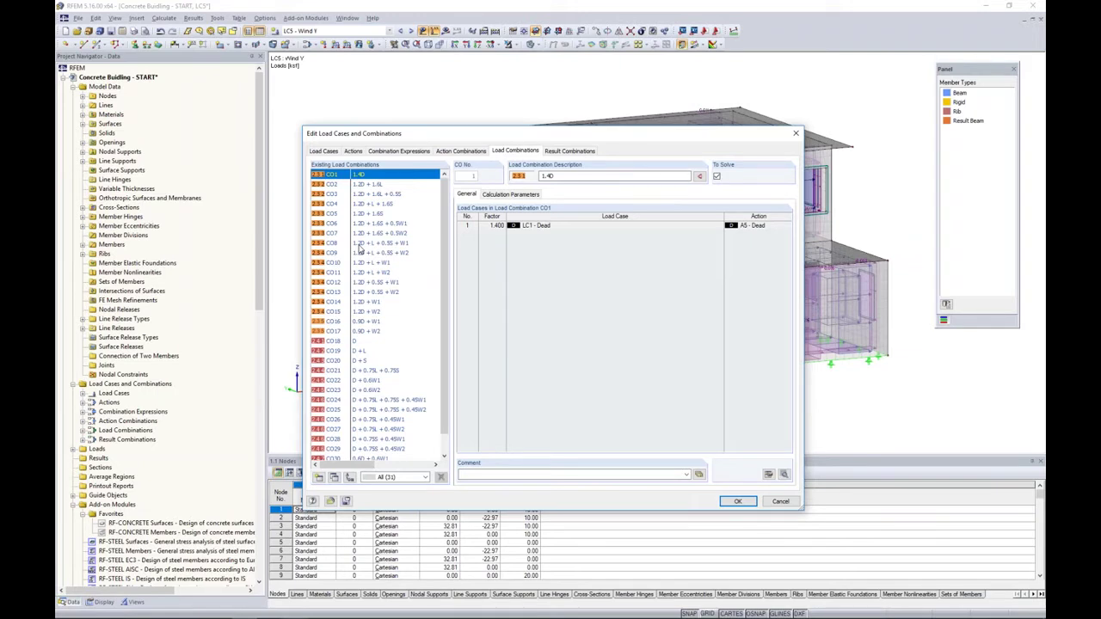
scroll(360, 248, down, 1)
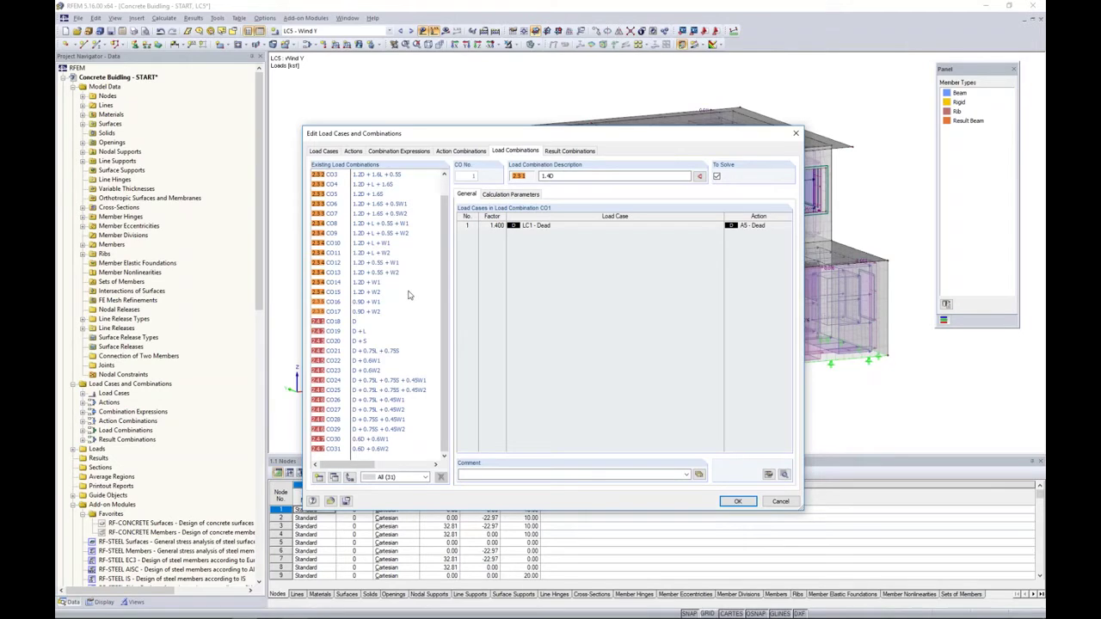
click(737, 501)
- Show the loads of combination CO12 on the model and browse through the combinations up to CO18, returning to CO15
click(388, 31)
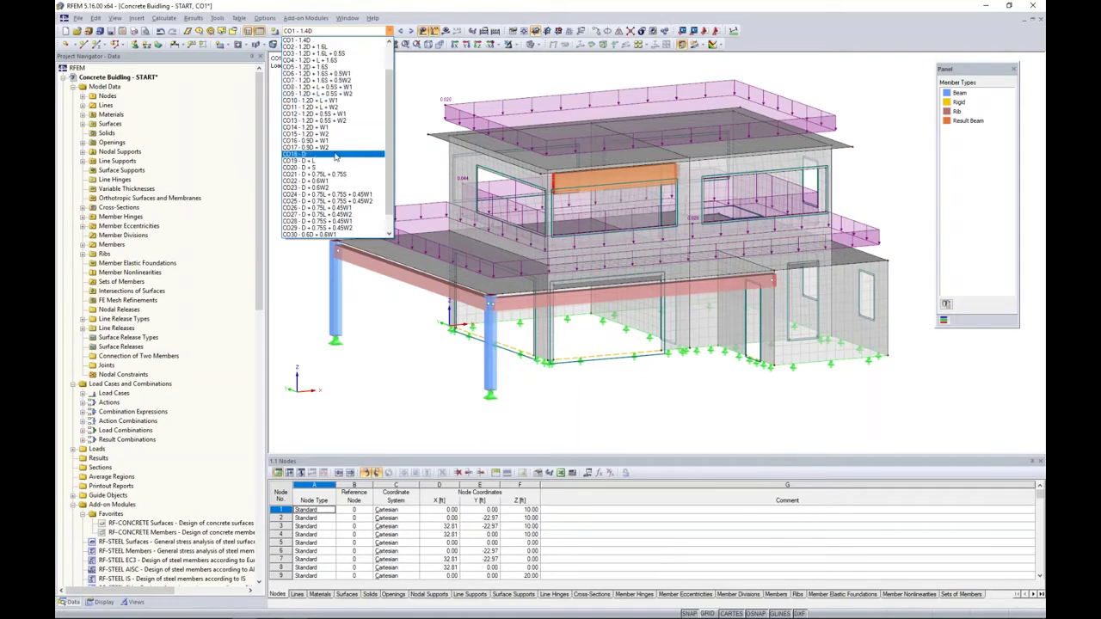
click(329, 115)
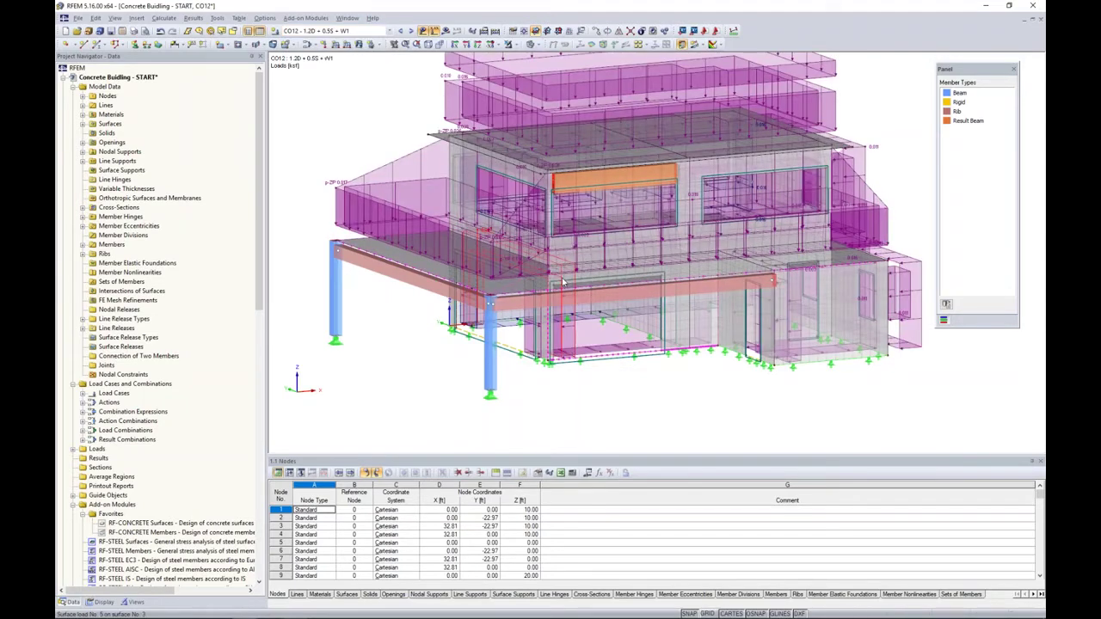
click(417, 44)
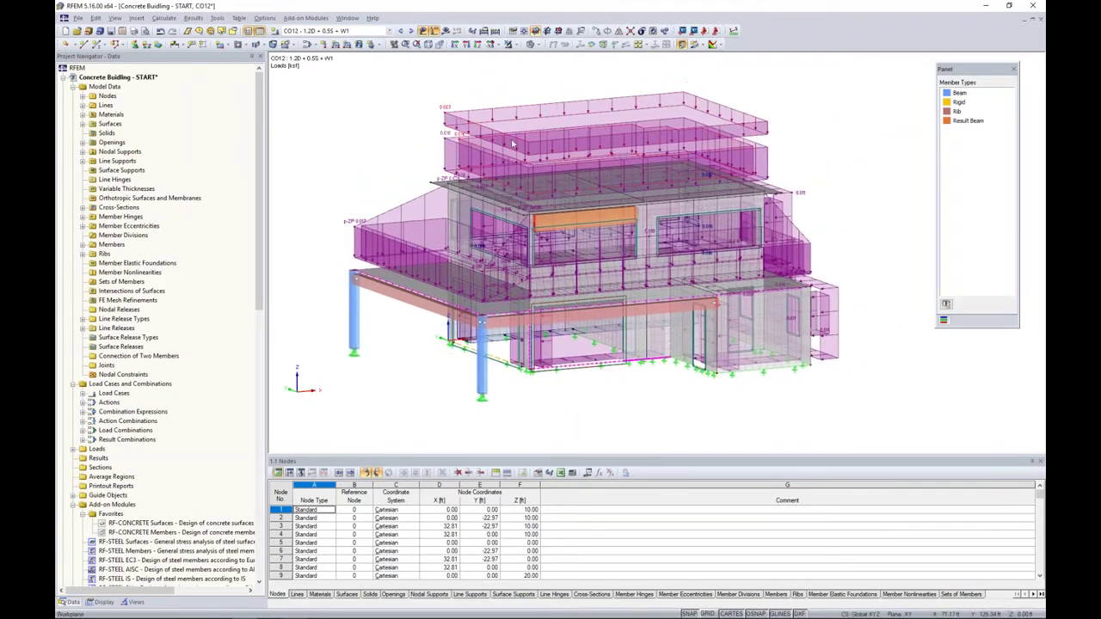
click(412, 31)
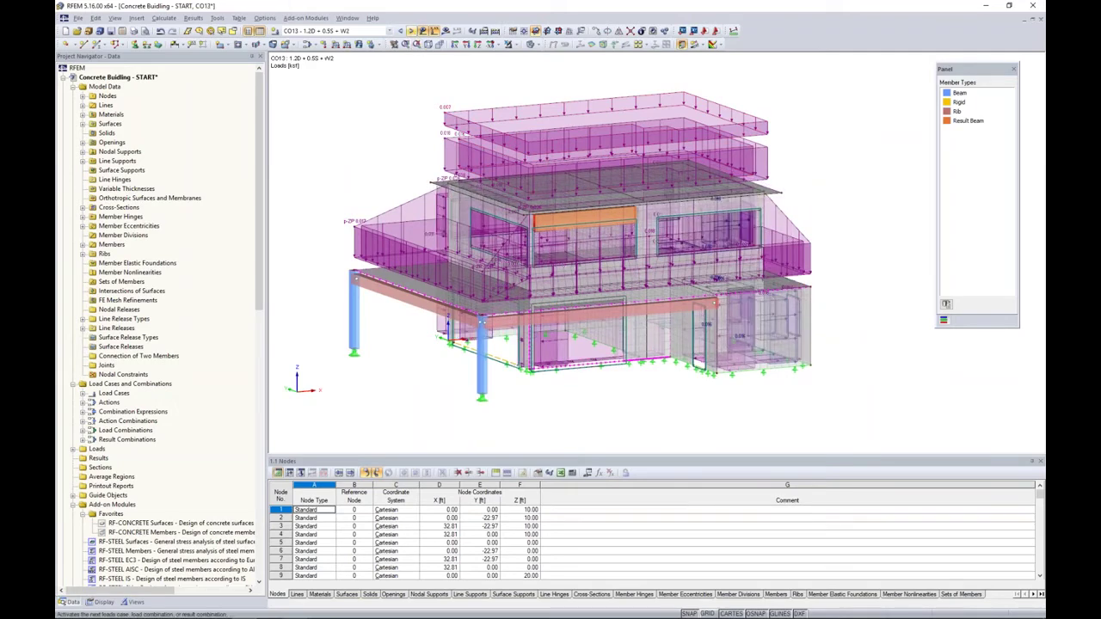
click(412, 31)
click(412, 30)
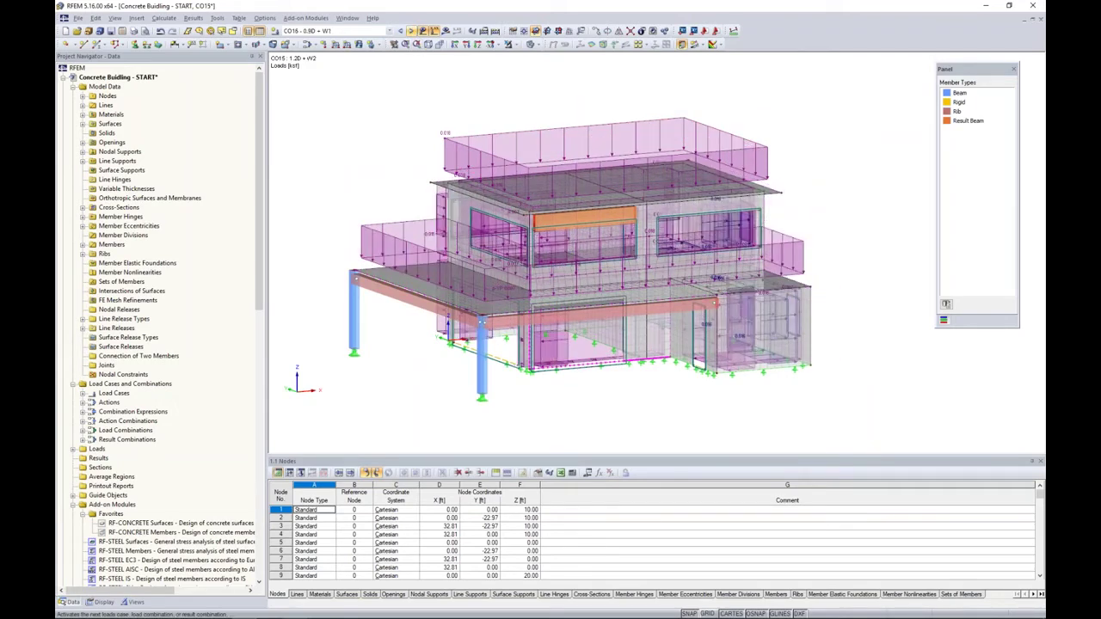
click(412, 31)
click(412, 31)
click(412, 31)
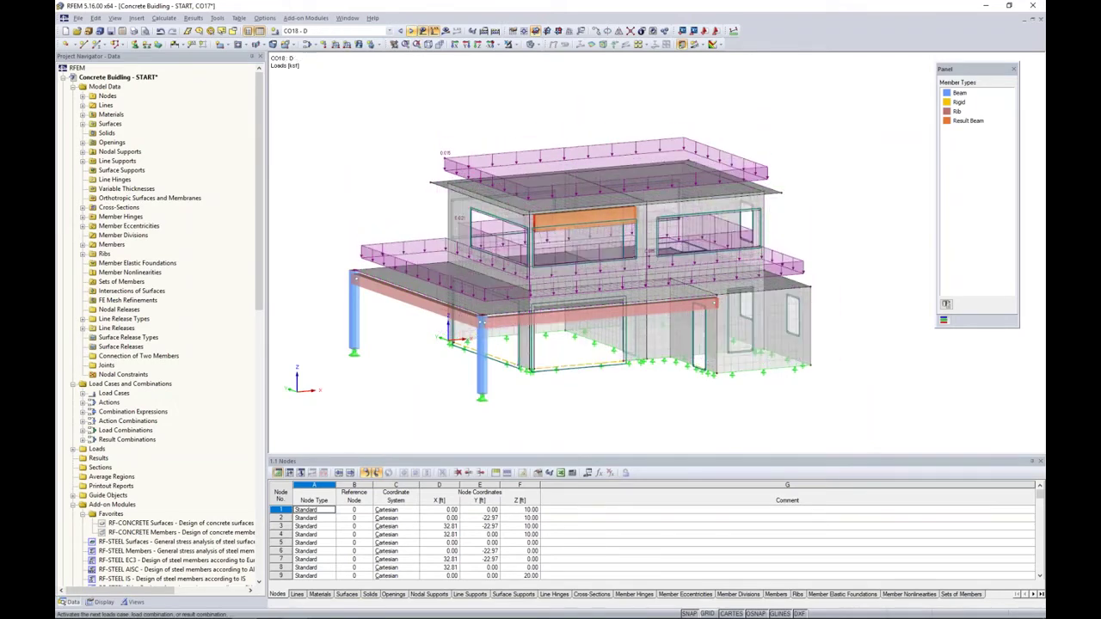
click(399, 31)
click(400, 31)
click(399, 31)
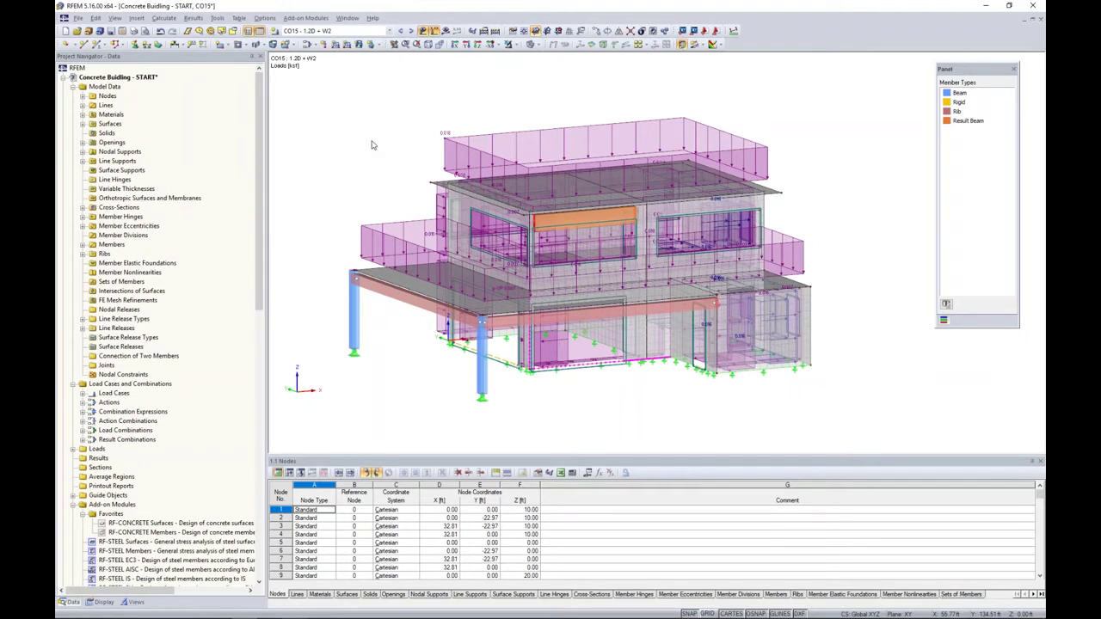
- Hide the loads on the model and calculate all load cases and combinations
click(423, 30)
click(164, 17)
click(184, 27)
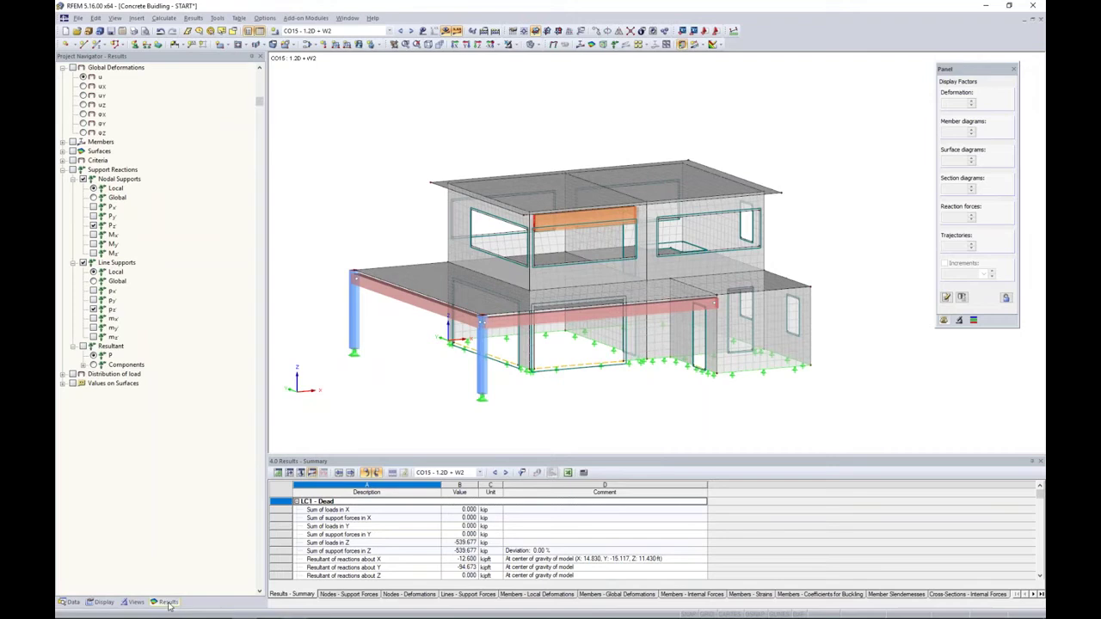
- Show the global deformations u for CO15 and display the model as a wireframe
click(74, 68)
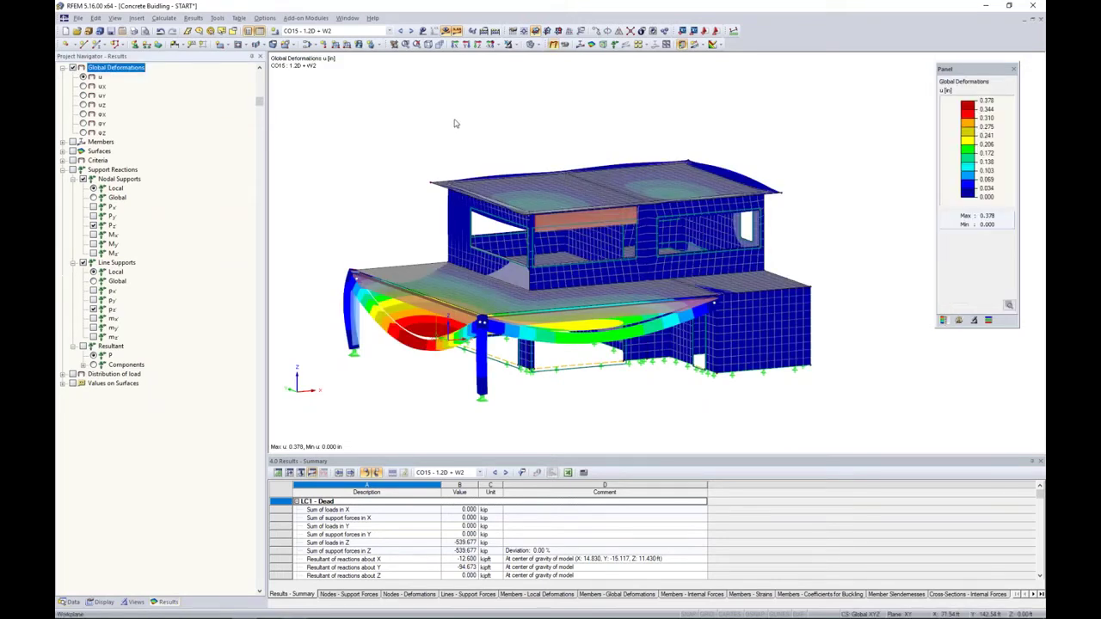
click(534, 44)
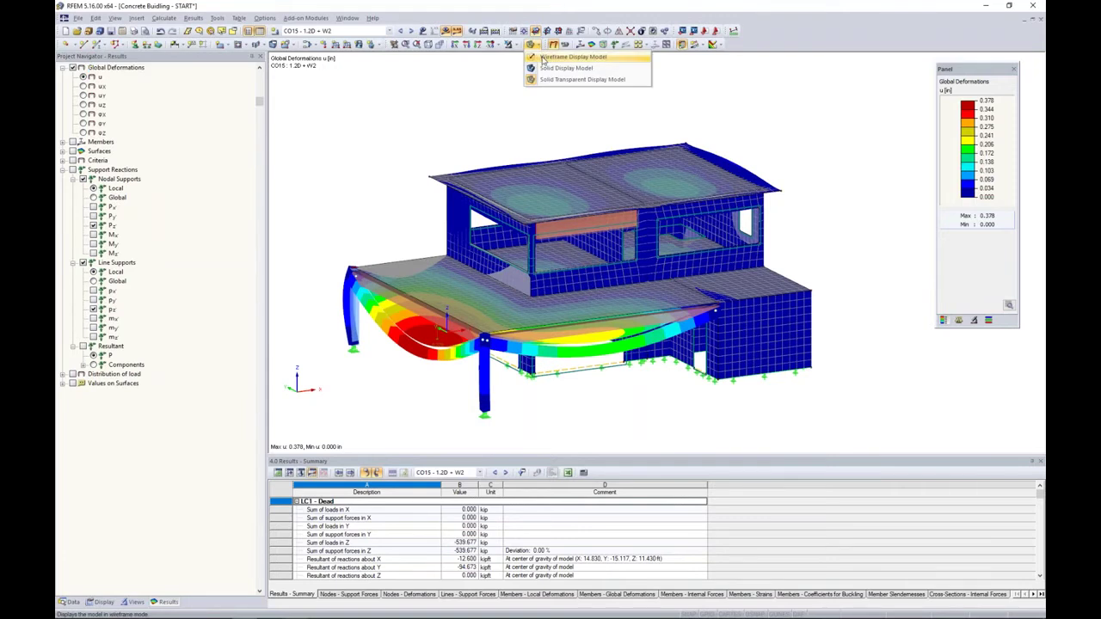
click(572, 49)
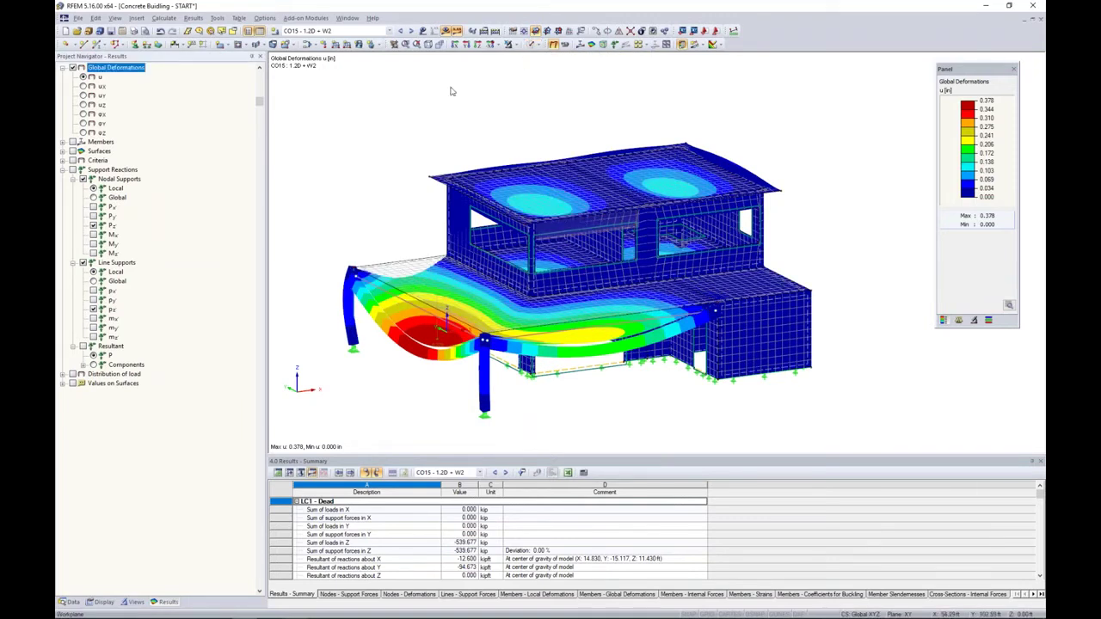
- Compare the global deformations of the following load combinations up to CO19 (D + L)
click(410, 30)
click(410, 30)
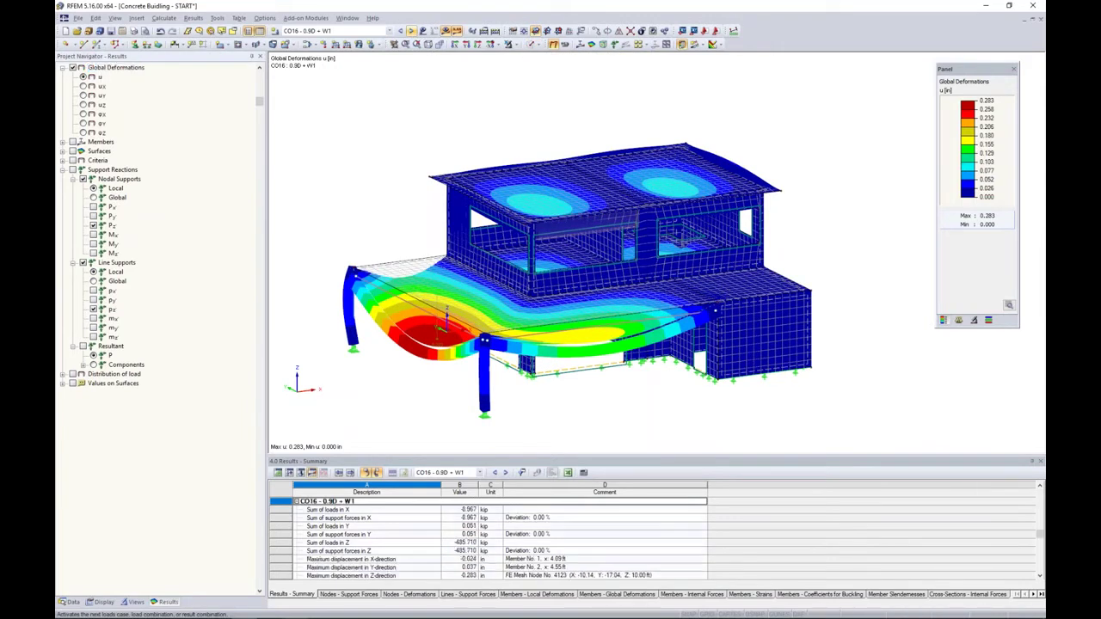
click(410, 30)
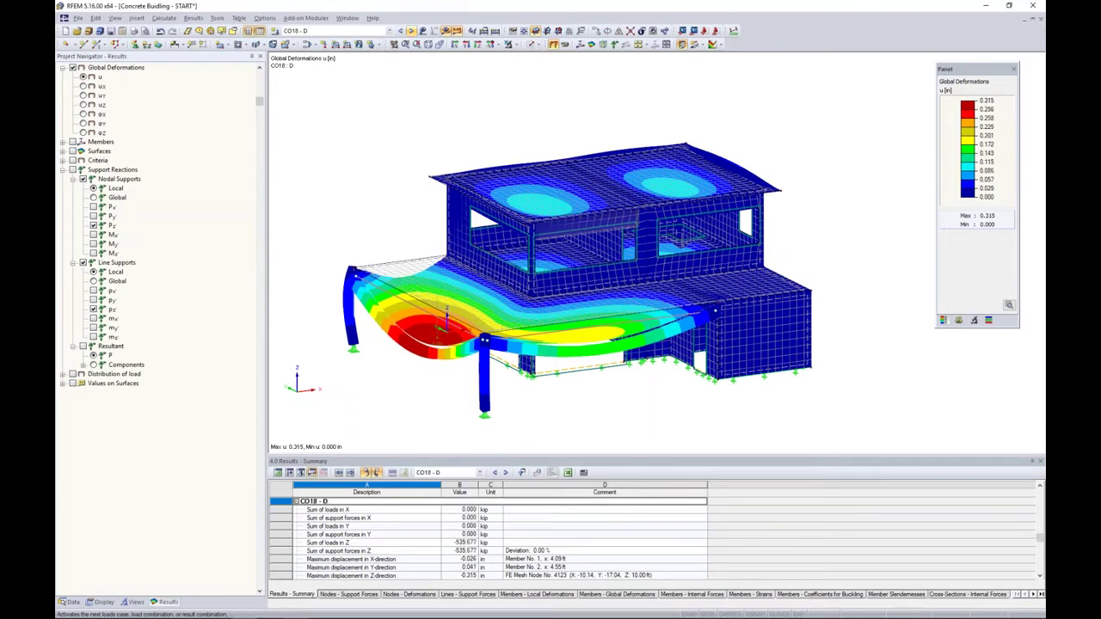
click(410, 30)
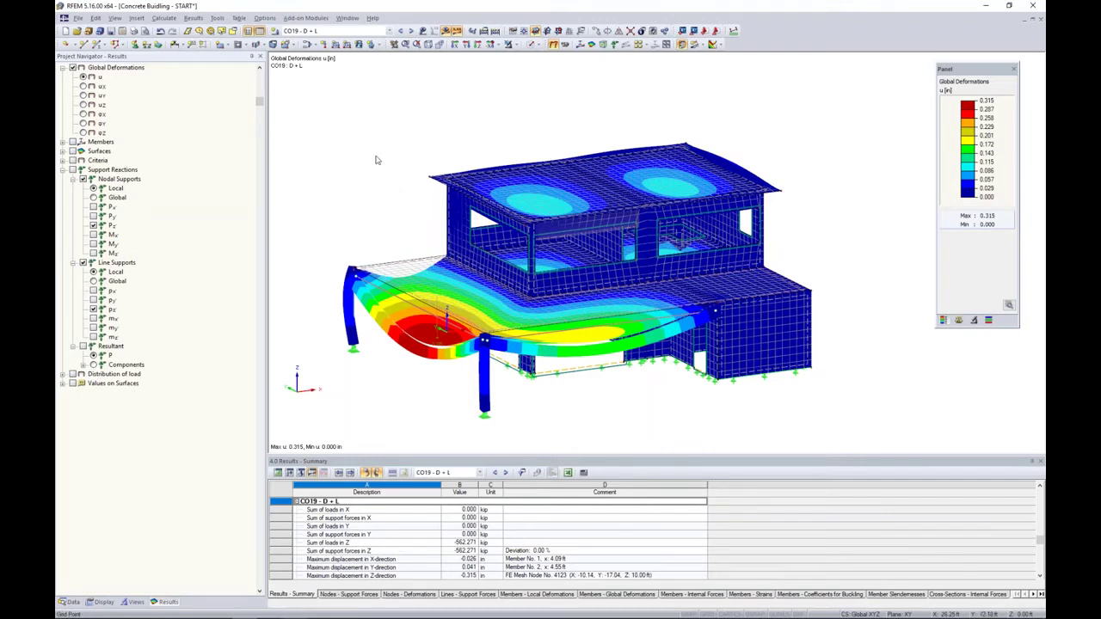
- Hide the results, inspect the undeformed canopy with its columns and ribs up close, and show the CO19 deformations again
click(443, 33)
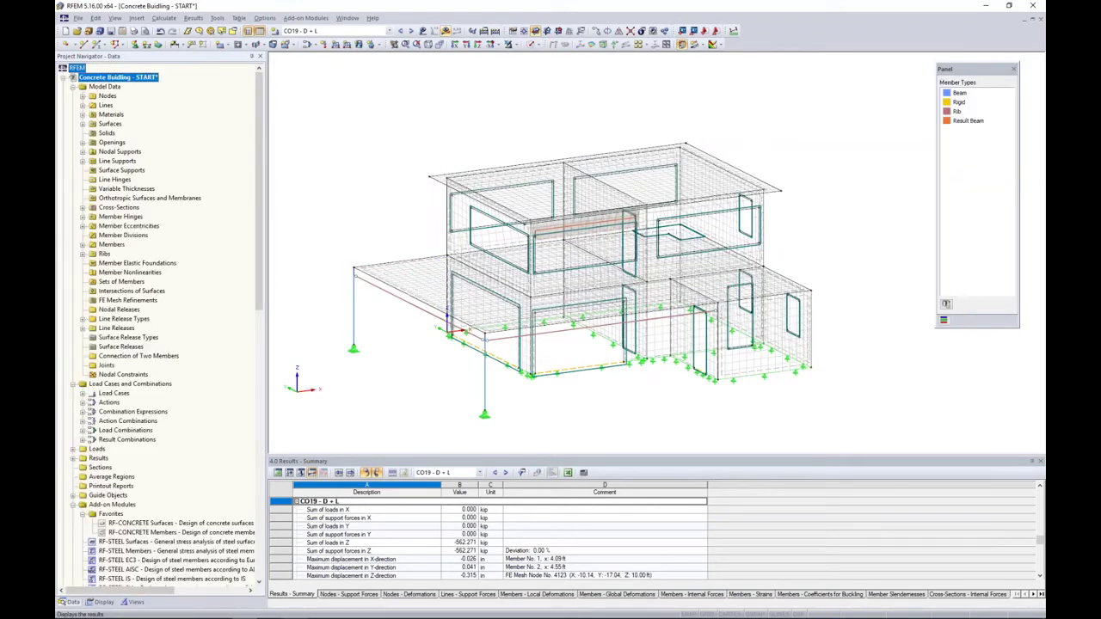
ctrl+middle_drag(400, 249, 470, 249)
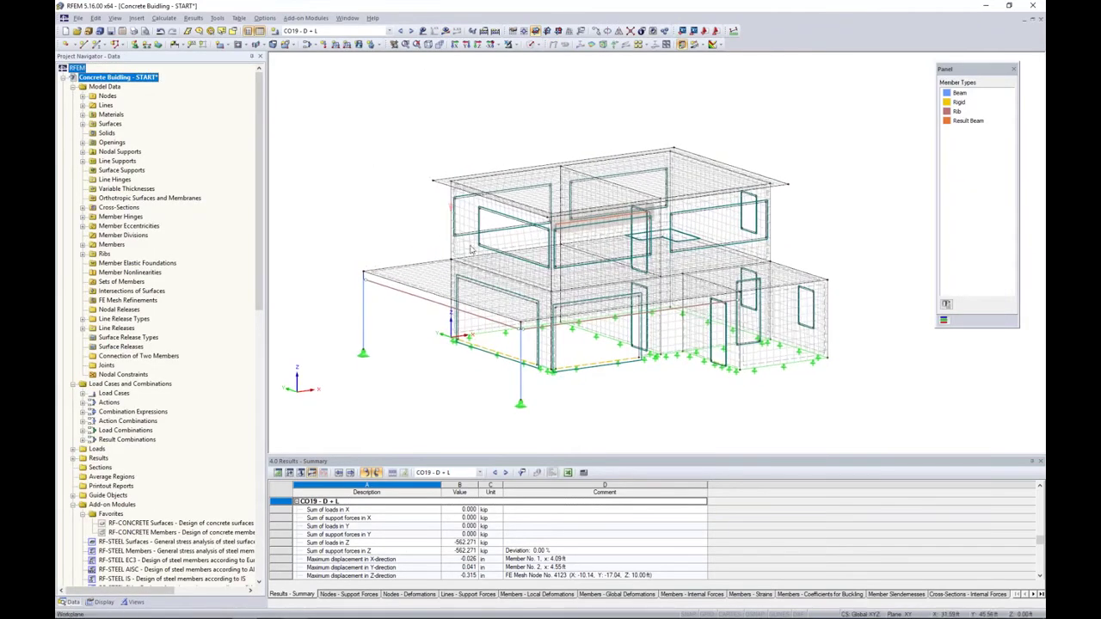
scroll(470, 248, up, 6)
ctrl+middle_drag(539, 225, 495, 235)
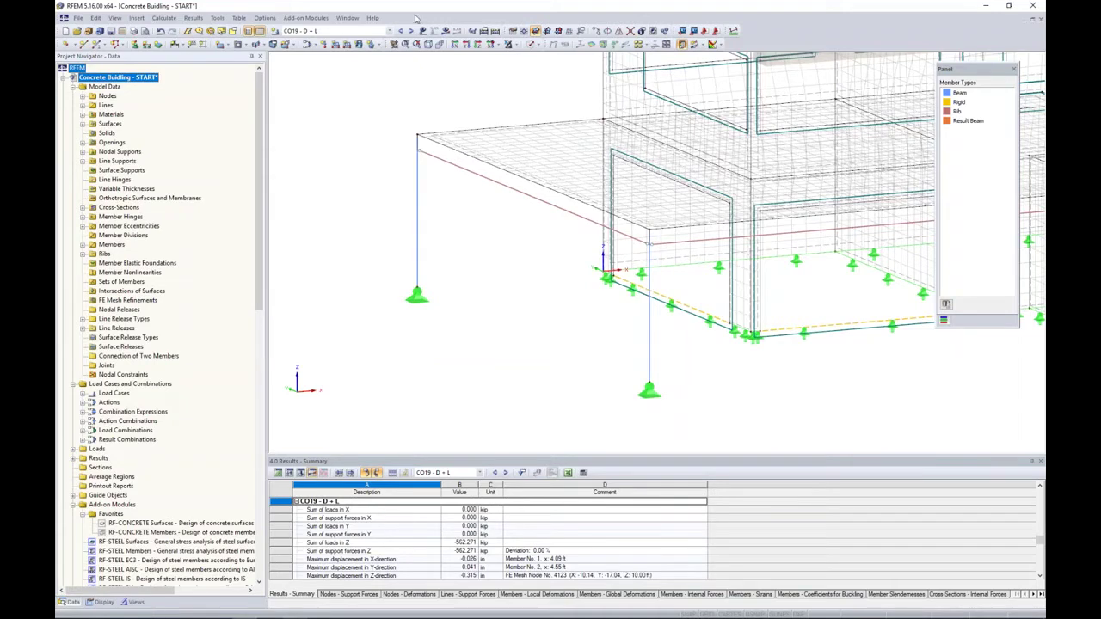
click(445, 31)
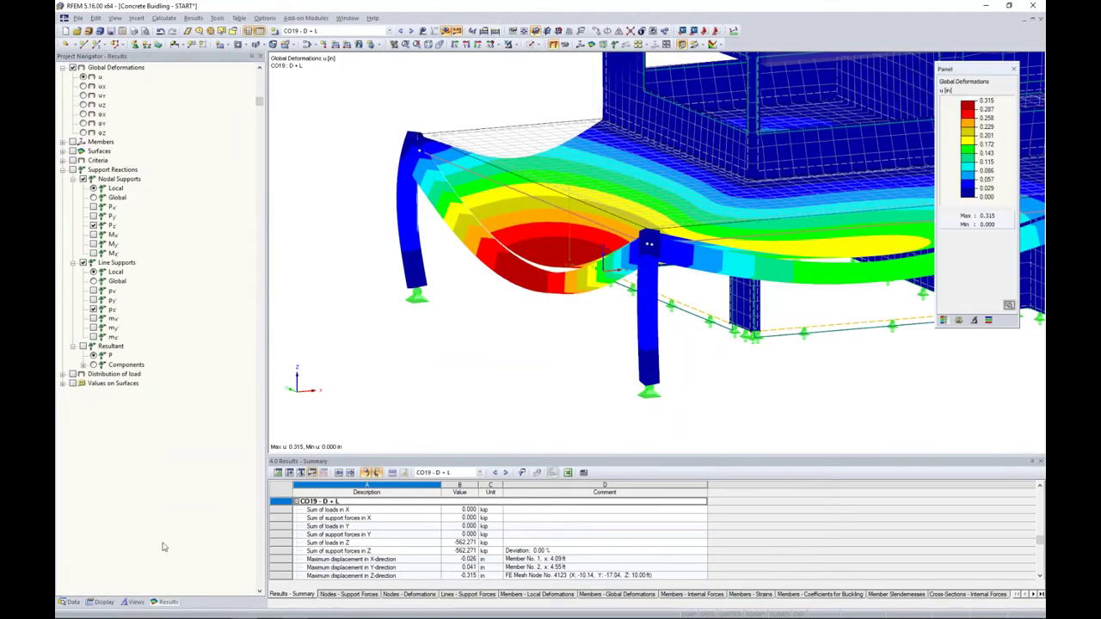
- Display the member internal forces for CO19 and review the N, Vz and My diagrams on the canopy's edge ribs and columns
click(63, 143)
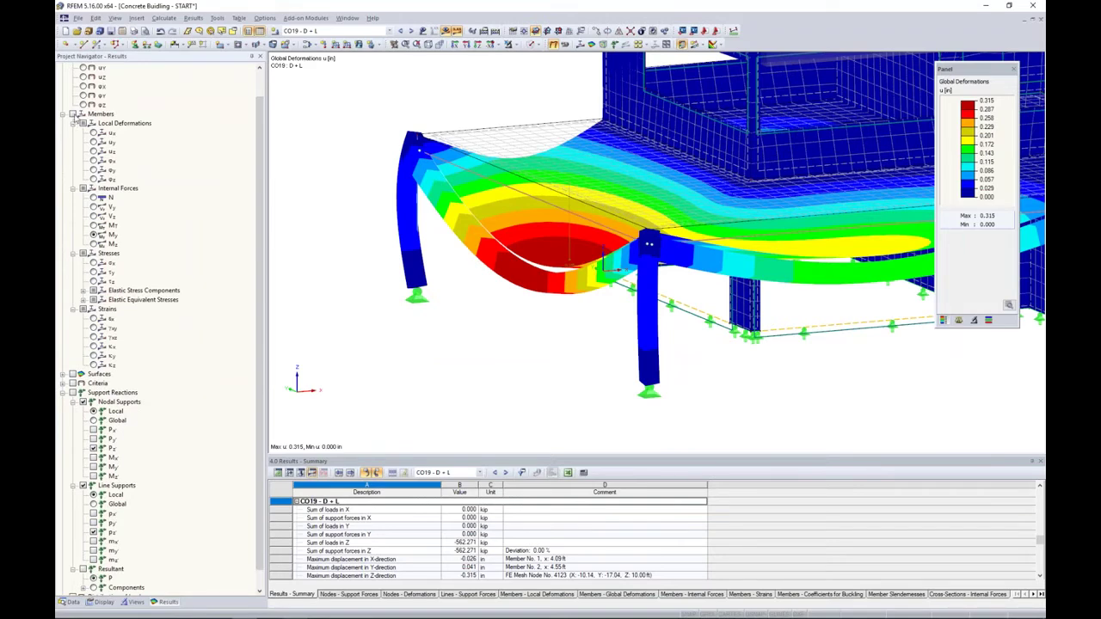
click(72, 113)
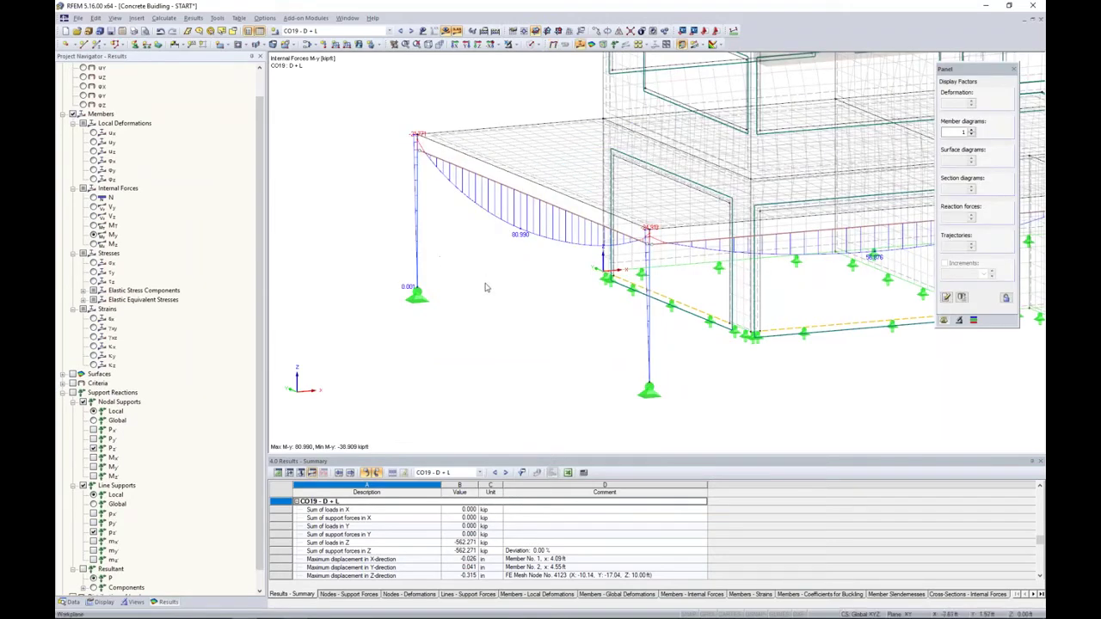
scroll(483, 280, up, 1)
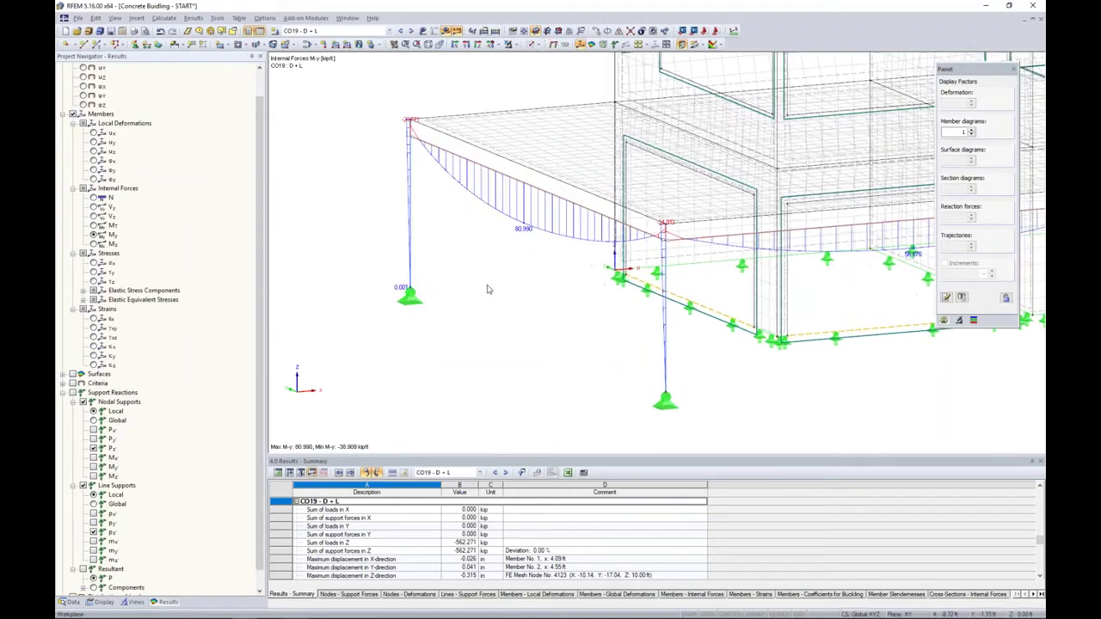
click(93, 198)
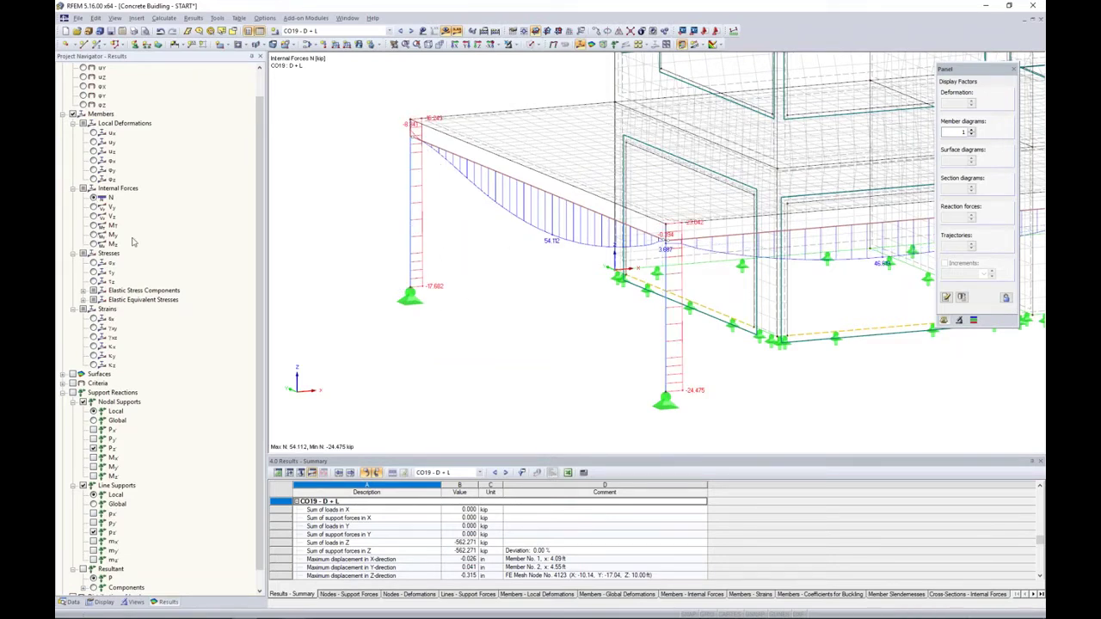
click(93, 216)
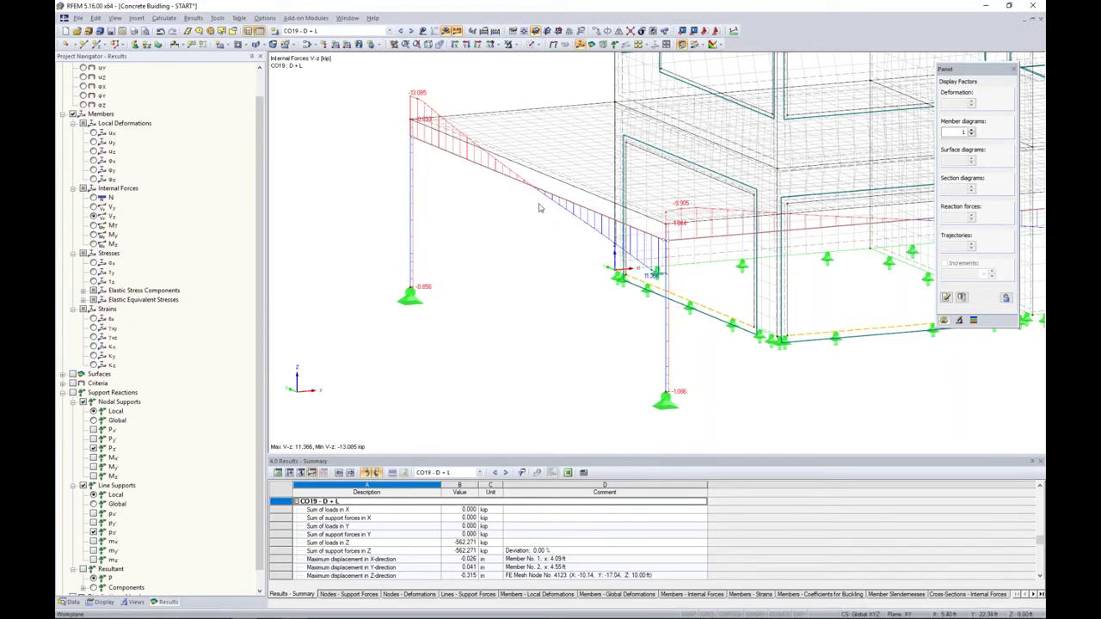
ctrl+middle_drag(531, 235, 481, 244)
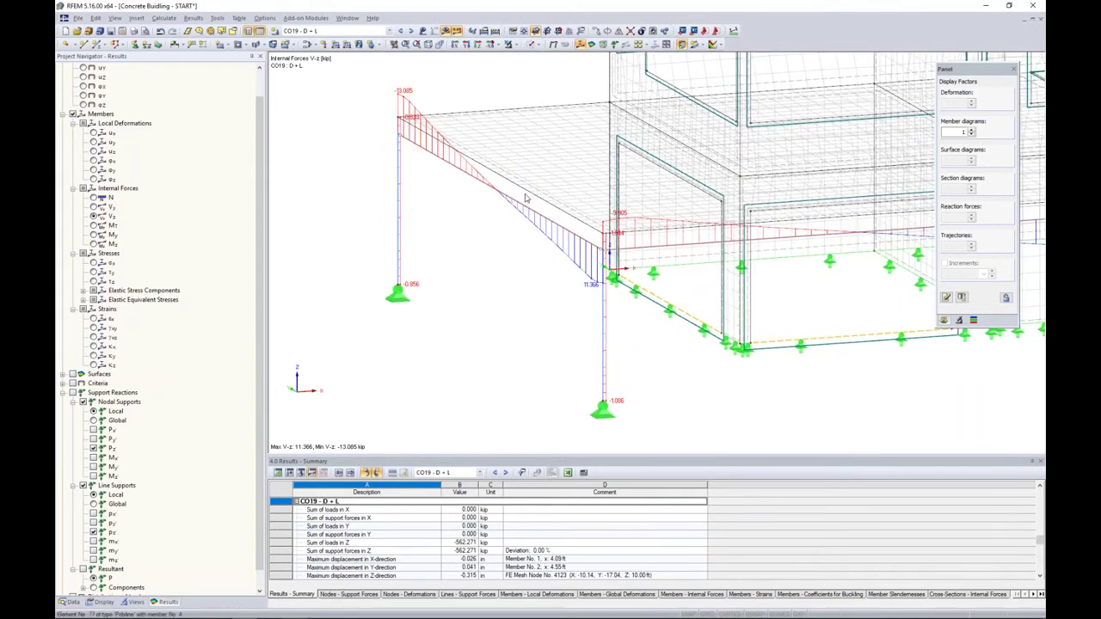
click(94, 234)
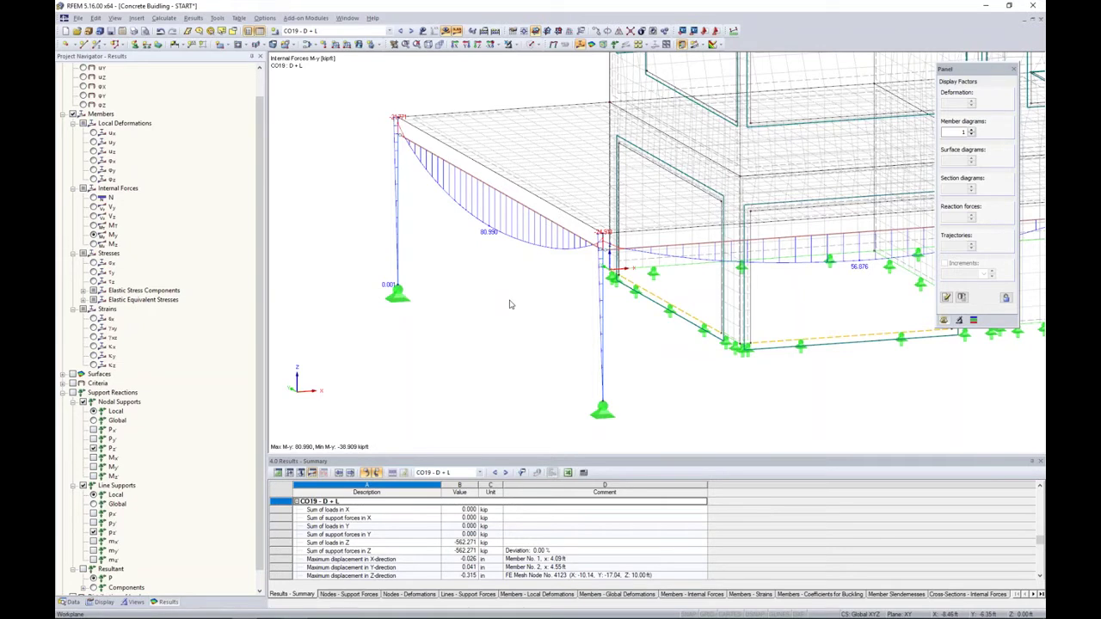
- Open the result diagrams for the canopy's outer edge rib, add N and Vz, and compare load combinations up to CO21
right_click(534, 212)
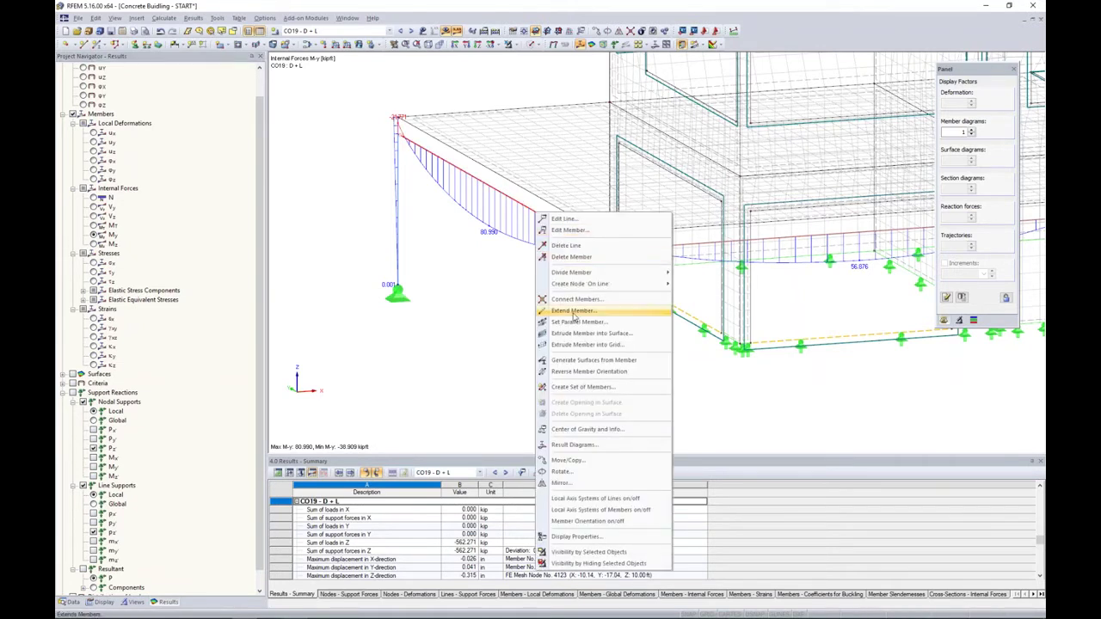
click(573, 446)
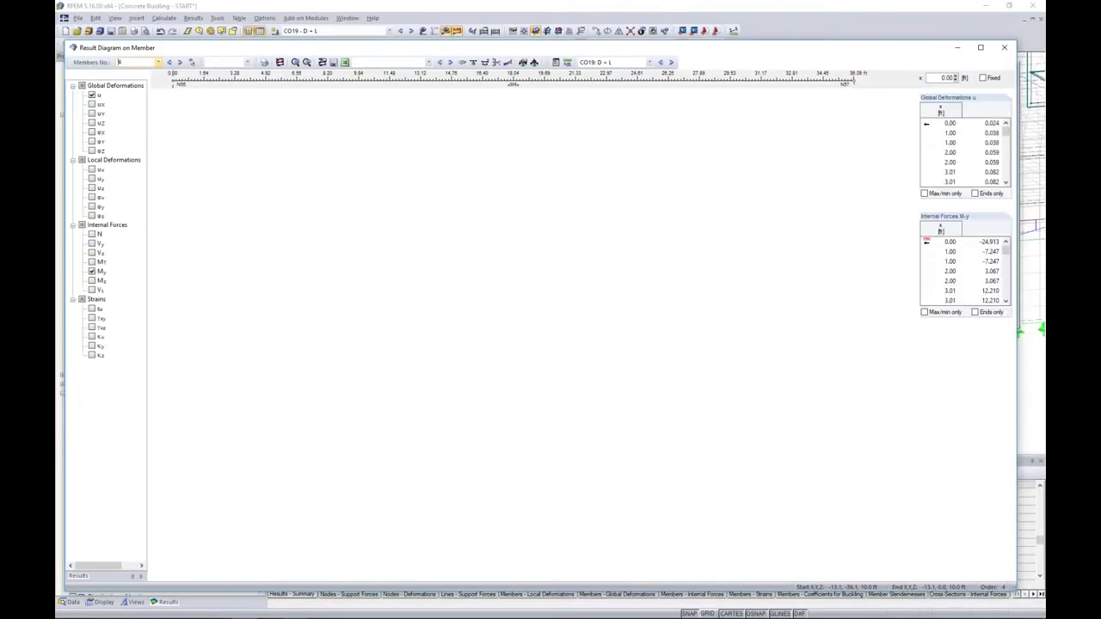
click(92, 234)
click(92, 253)
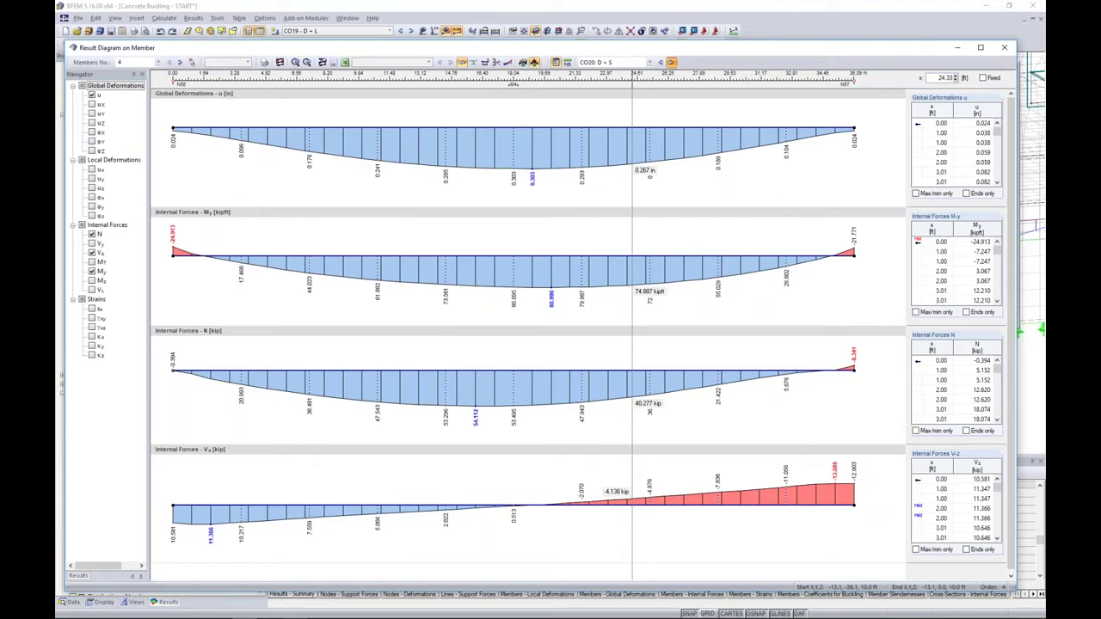
click(671, 62)
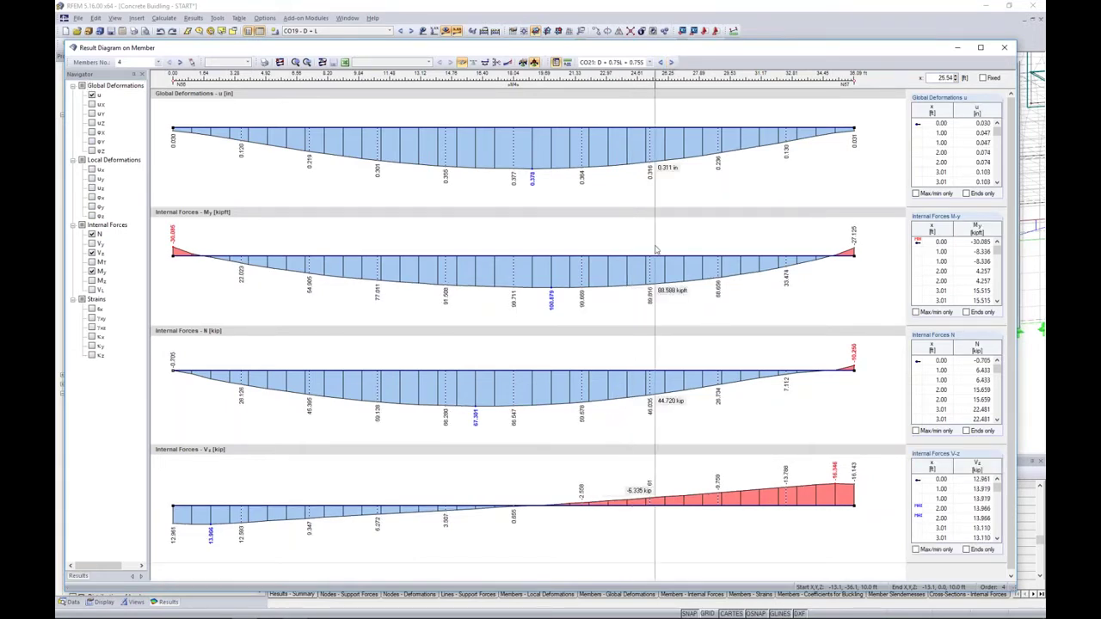
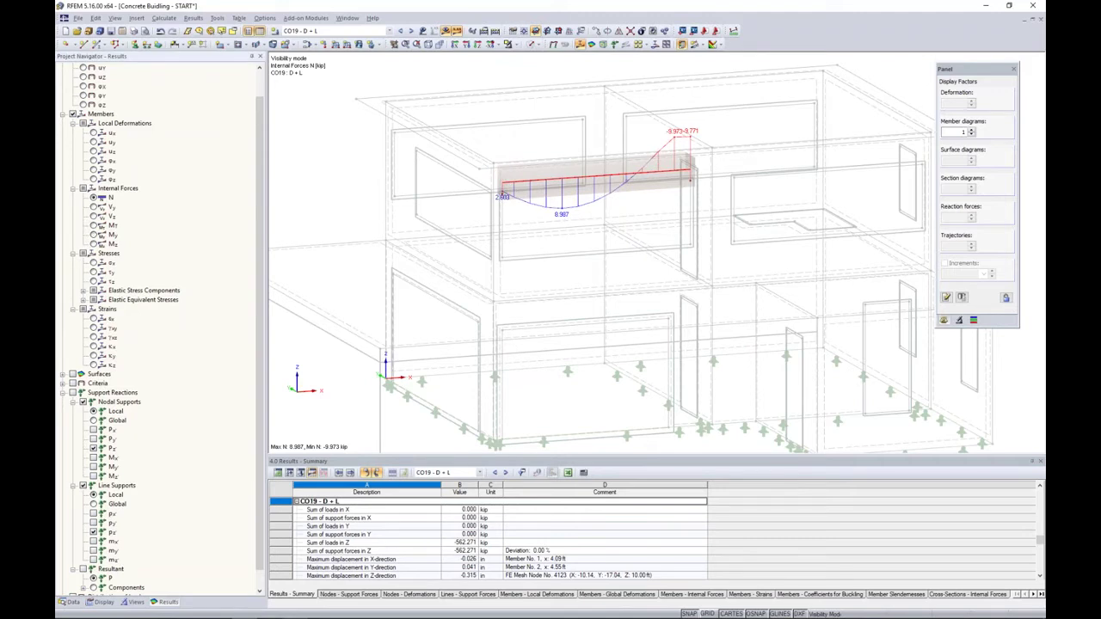
- Review the Vz and My diagrams on the isolated upper-storey rib and cancel the visibility mode
click(92, 215)
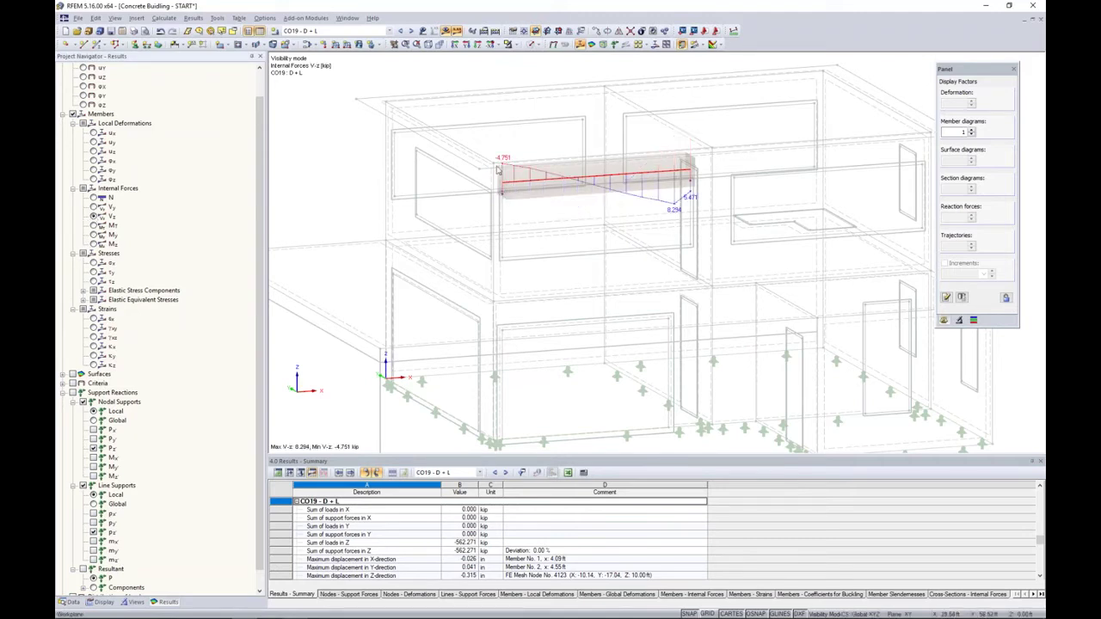
click(93, 234)
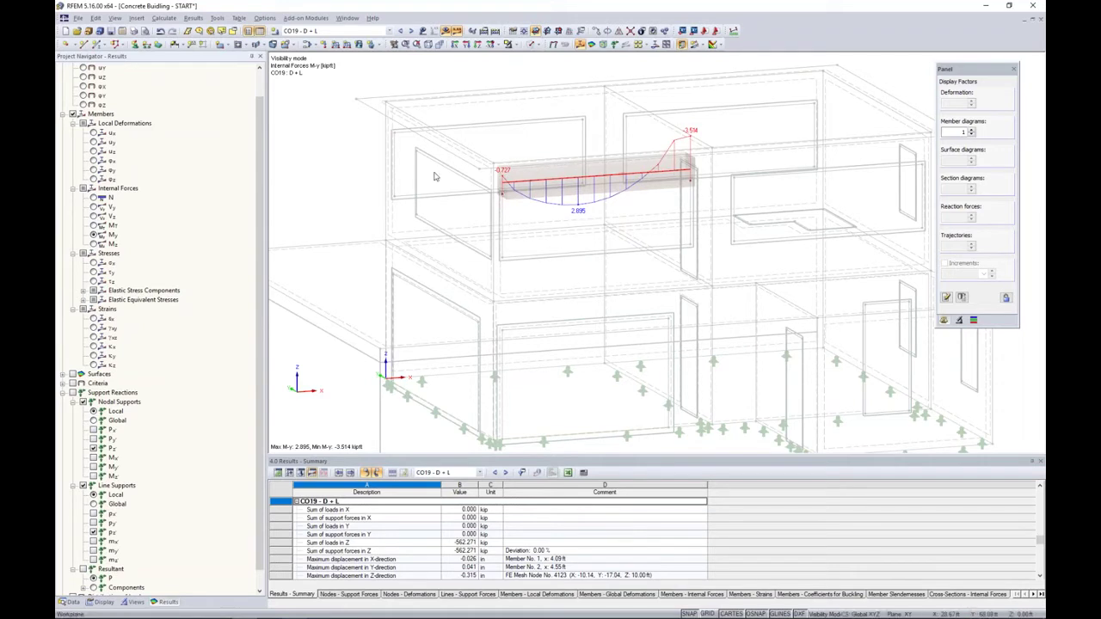
scroll(569, 211, down, 1)
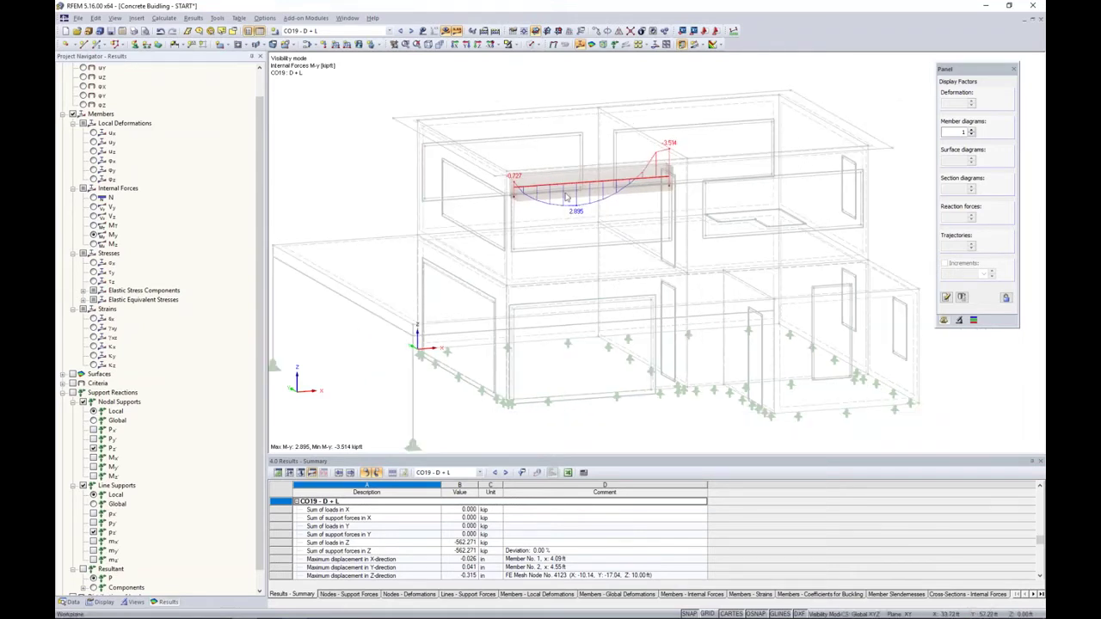
click(512, 45)
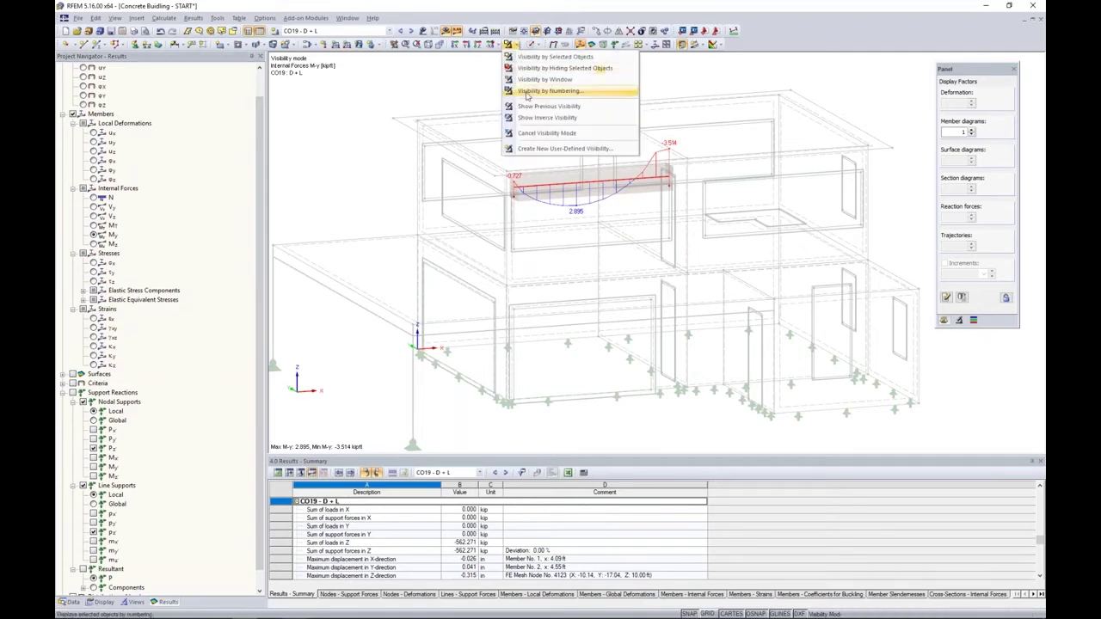
click(547, 133)
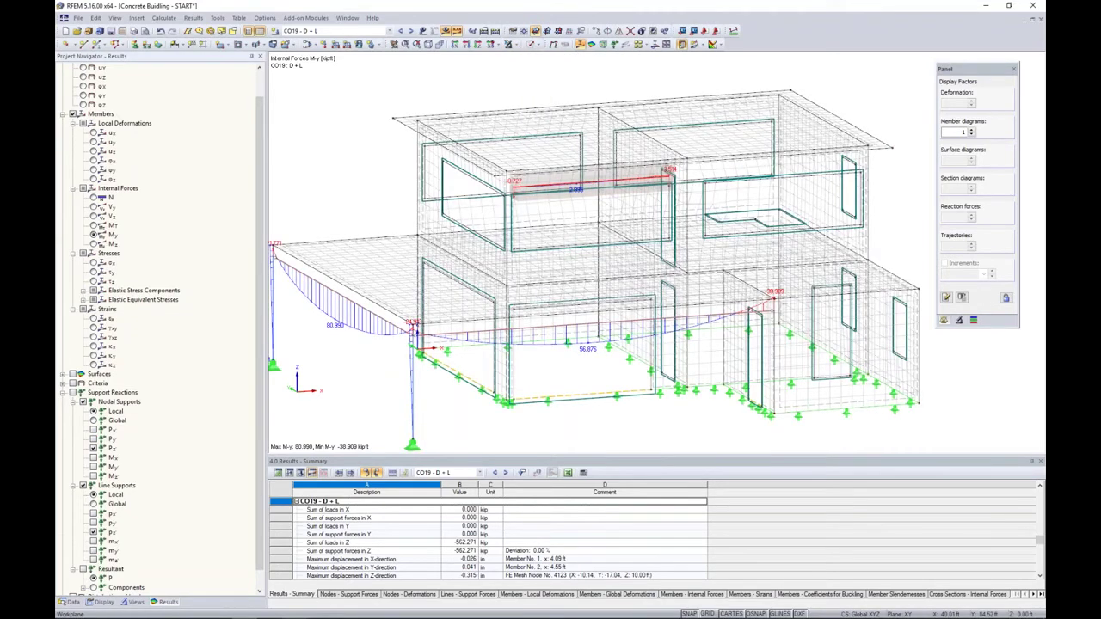
- Show the support reactions for CO19, set the model to solid transparent display and inspect the reactions along the base
ctrl+middle_drag(353, 198, 398, 208)
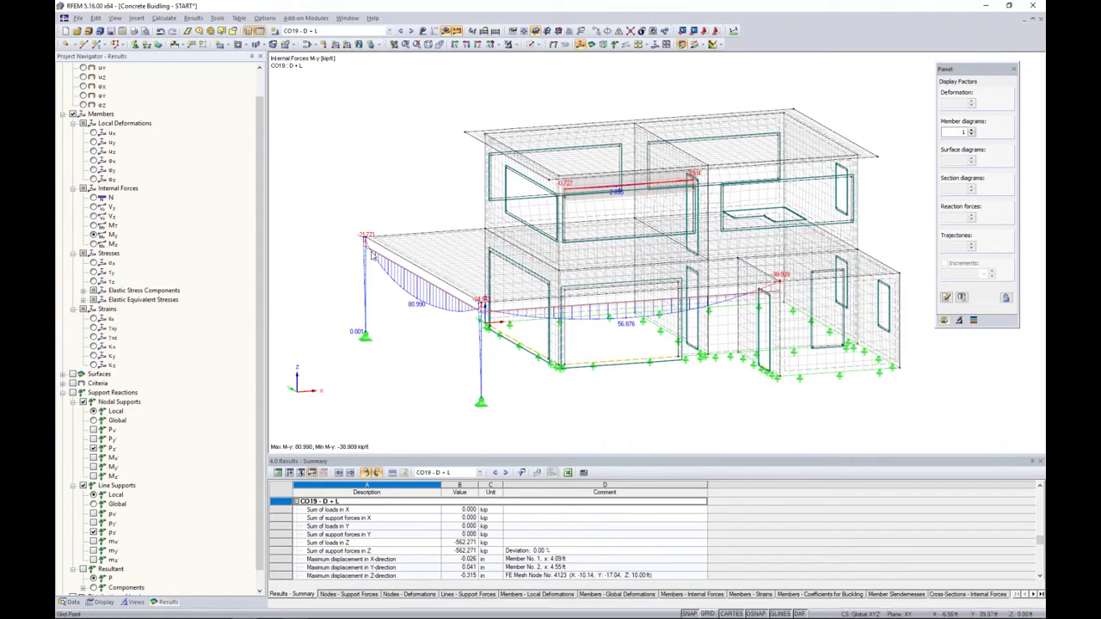
click(74, 392)
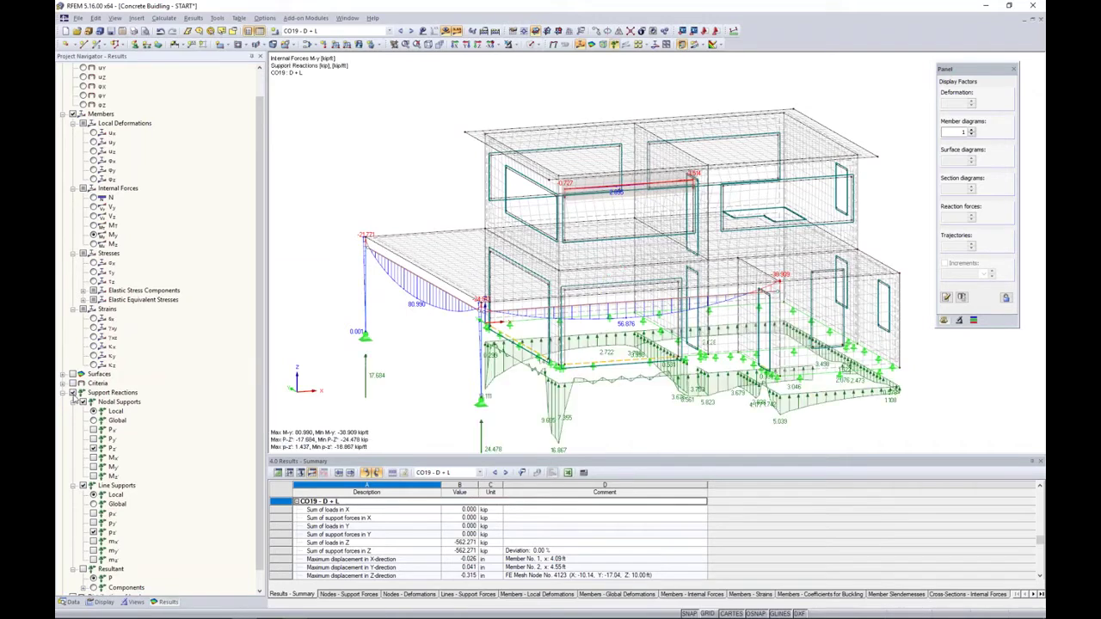
click(535, 31)
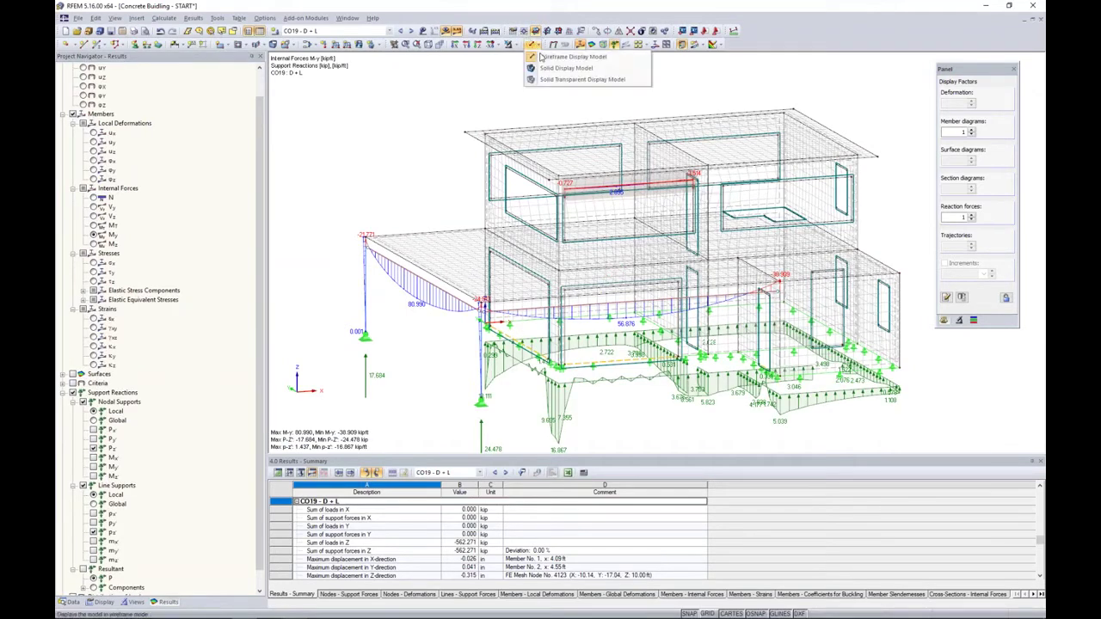
click(544, 80)
ctrl+middle_drag(557, 309, 625, 256)
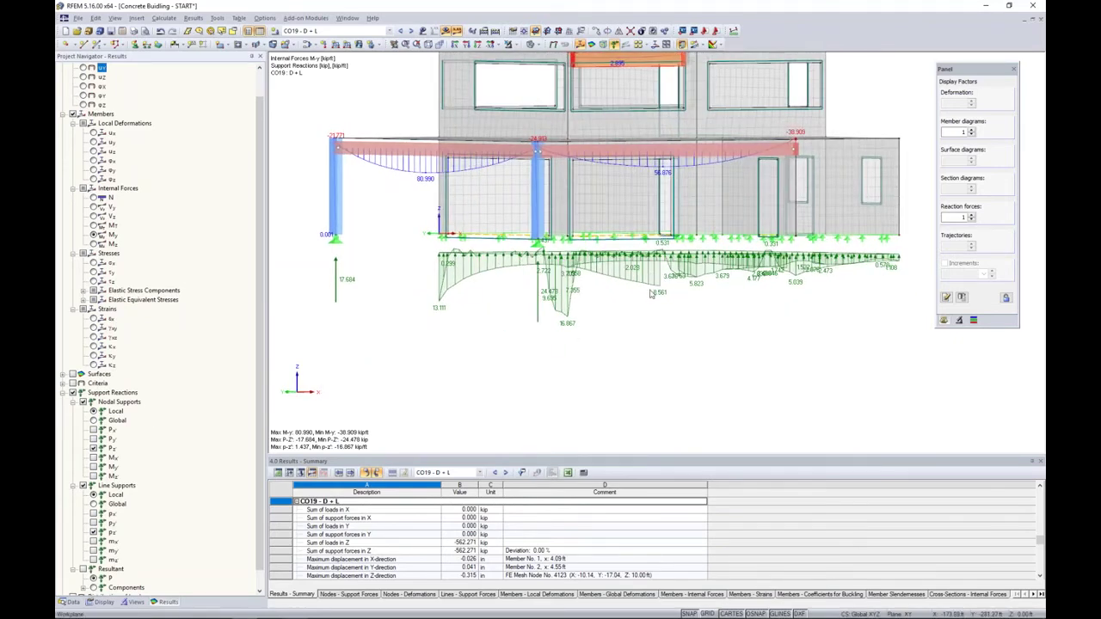
ctrl+middle_drag(652, 294, 634, 334)
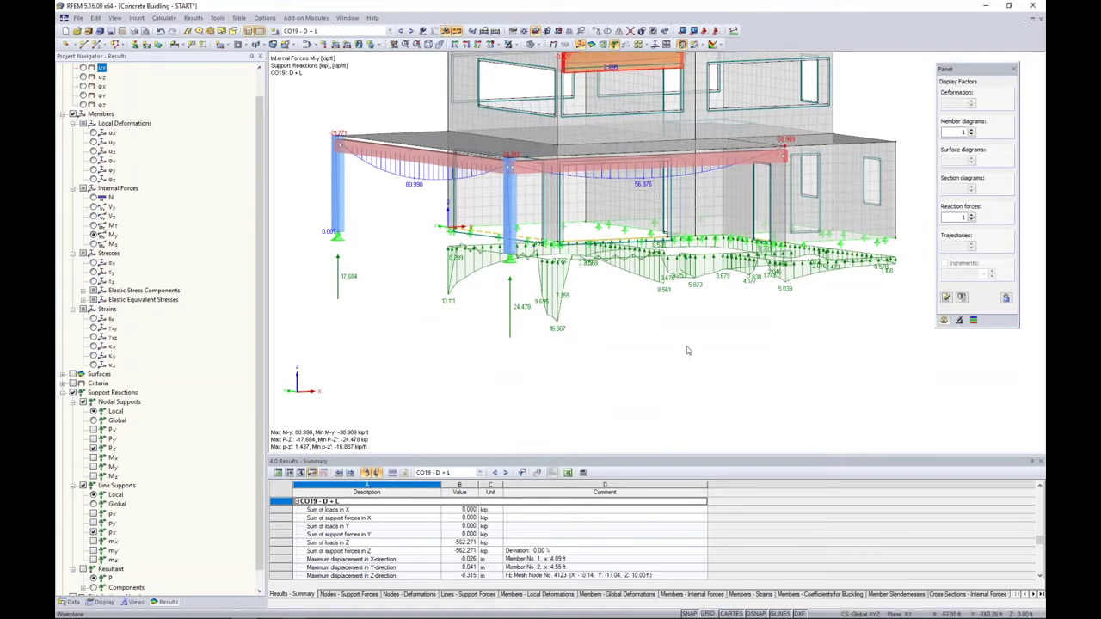
ctrl+middle_drag(538, 311, 657, 351)
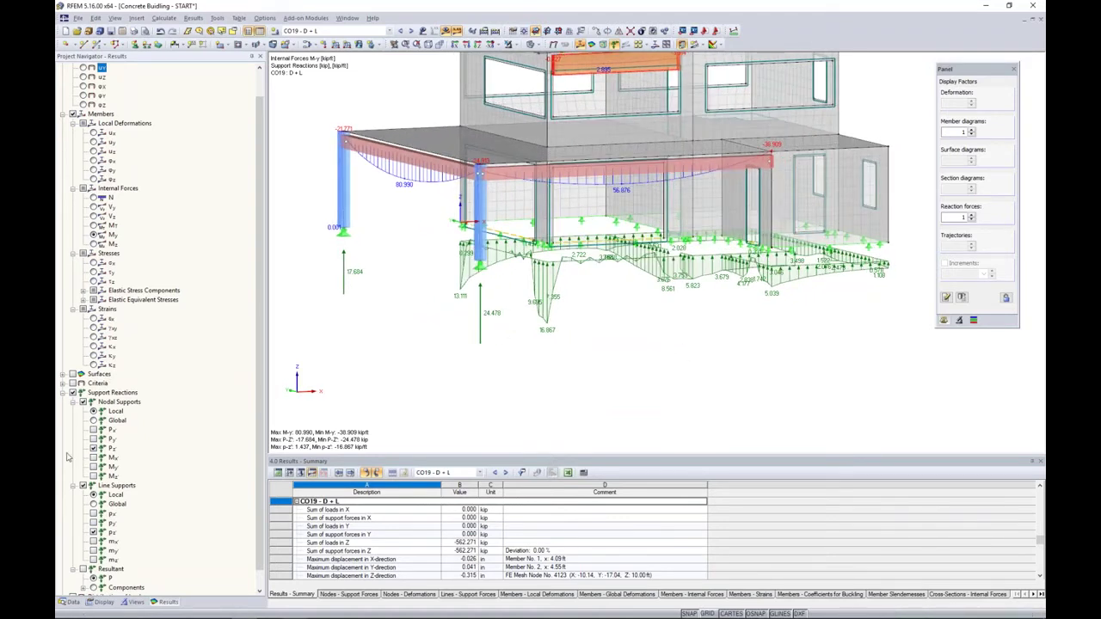
- Hide the support reactions and the member internal forces, leaving the whole building in view
click(82, 392)
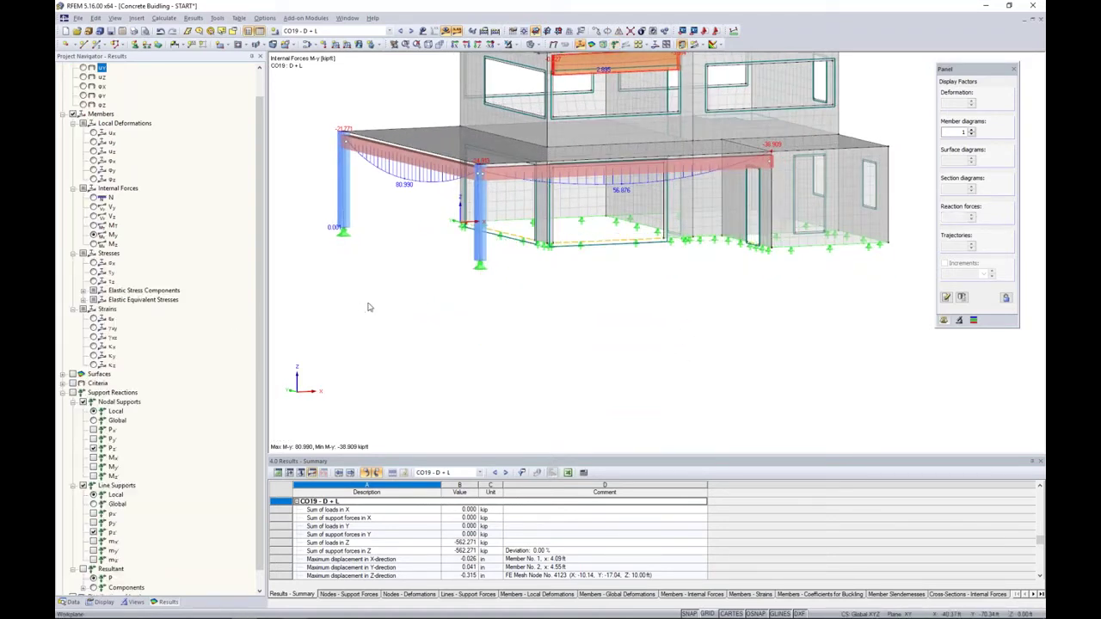
click(73, 114)
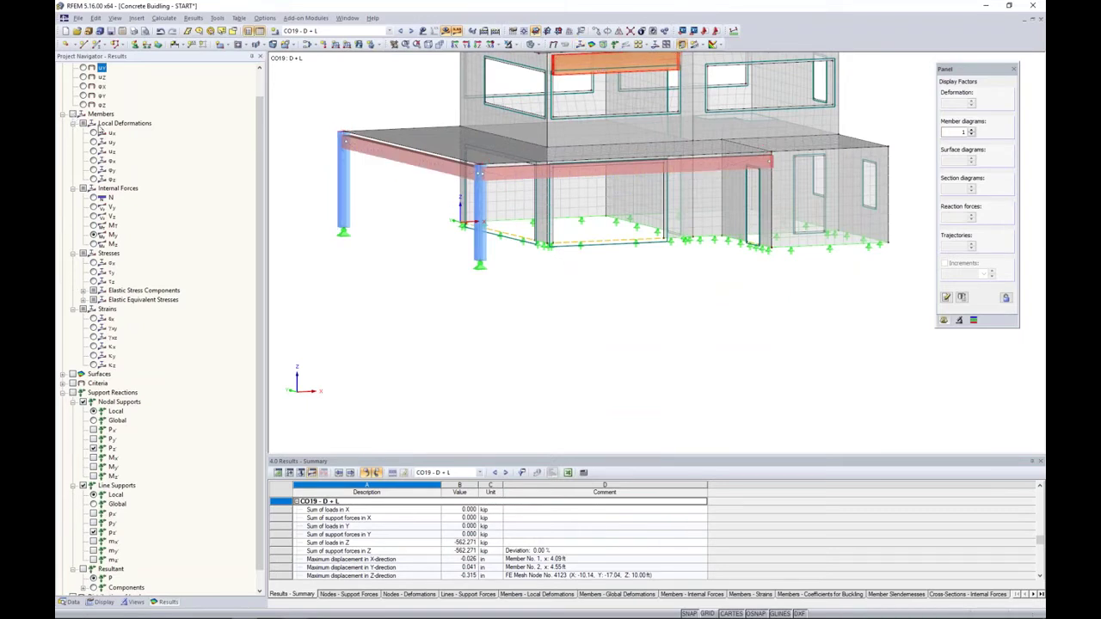
middle_drag(401, 277, 427, 372)
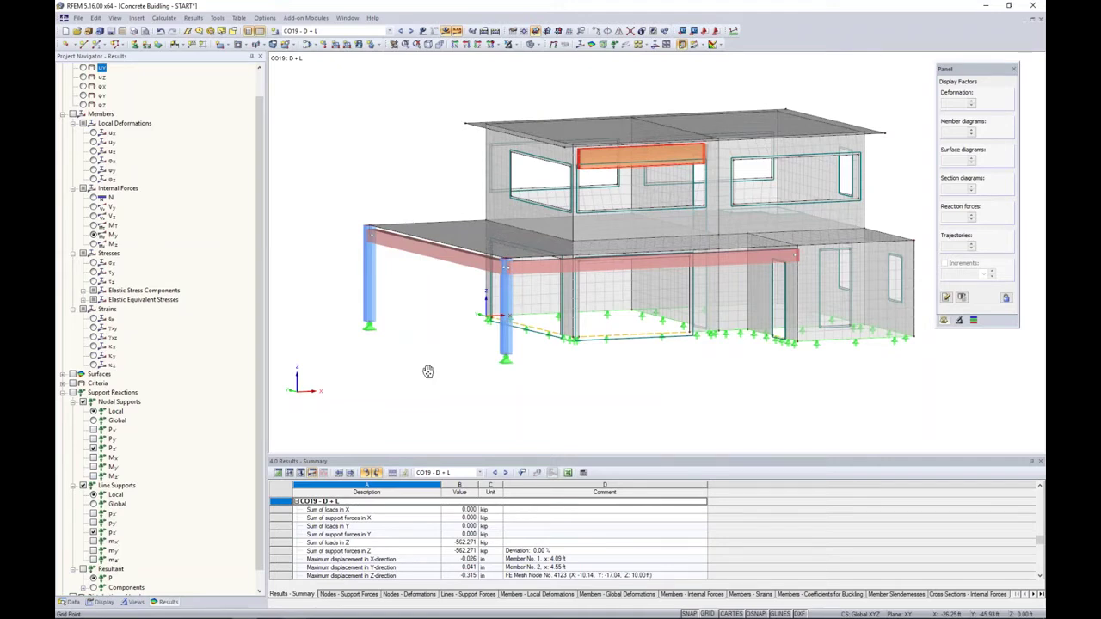
scroll(435, 308, down, 1)
ctrl+middle_drag(434, 308, 434, 344)
- Browse the add-on modules in the project data tree and check the favorite option for RF-CONCRETE Surfaces
click(68, 602)
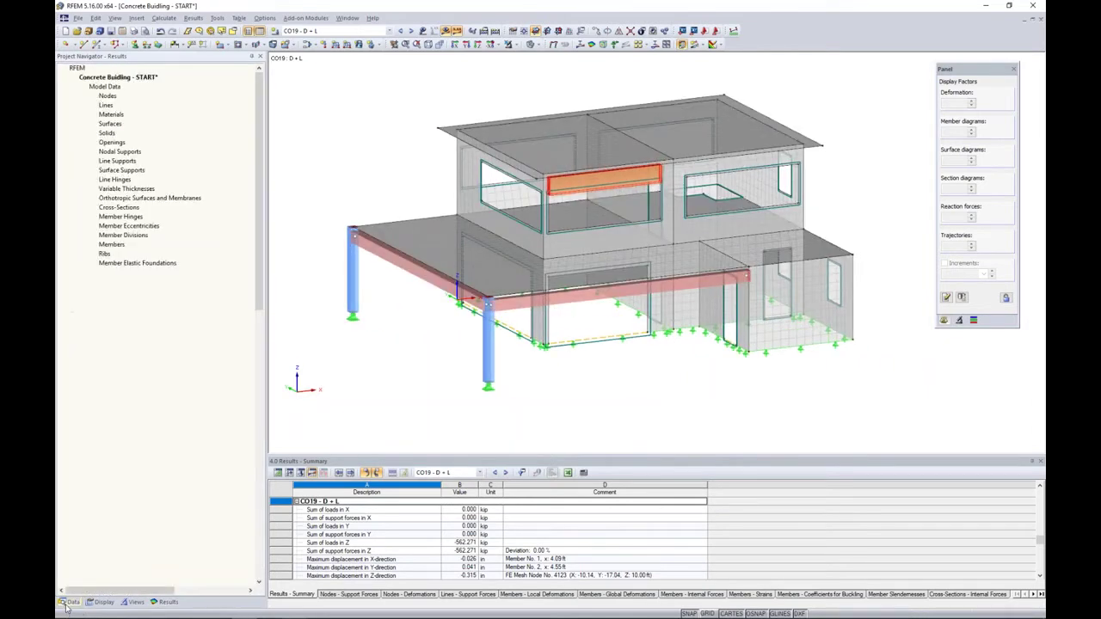
scroll(121, 430, down, 1)
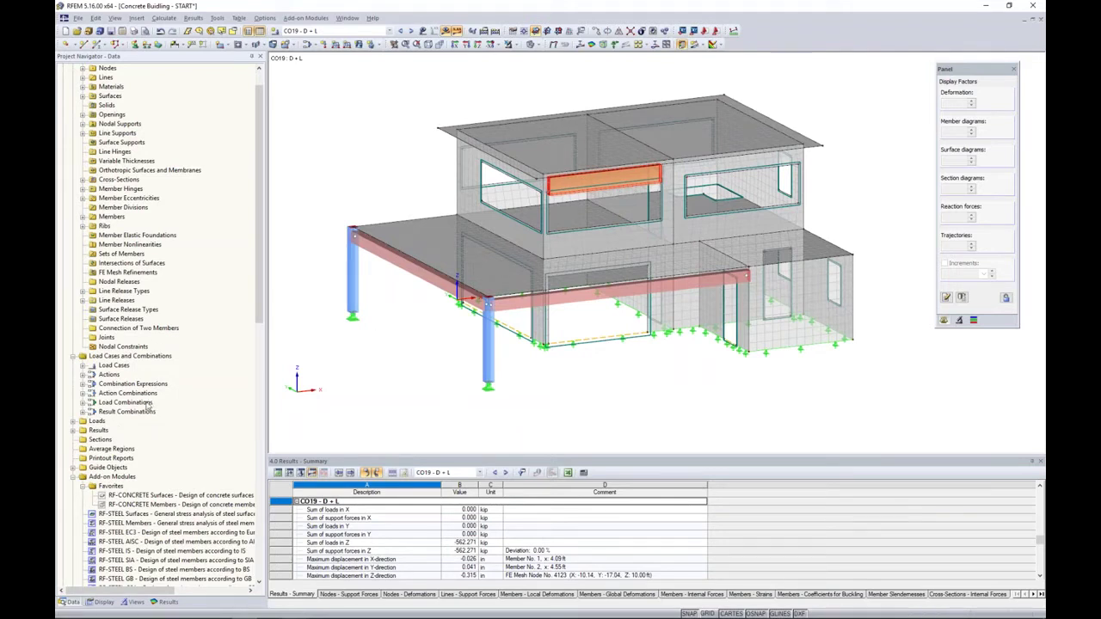
scroll(147, 408, down, 1)
scroll(147, 408, down, 3)
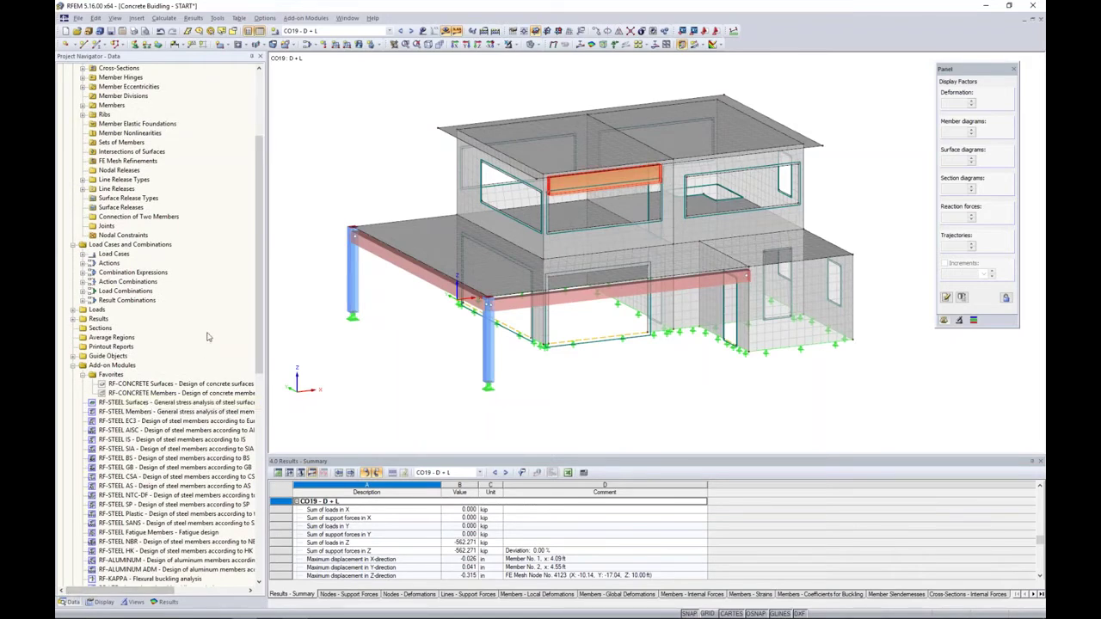
scroll(207, 334, down, 4)
scroll(177, 291, down, 10)
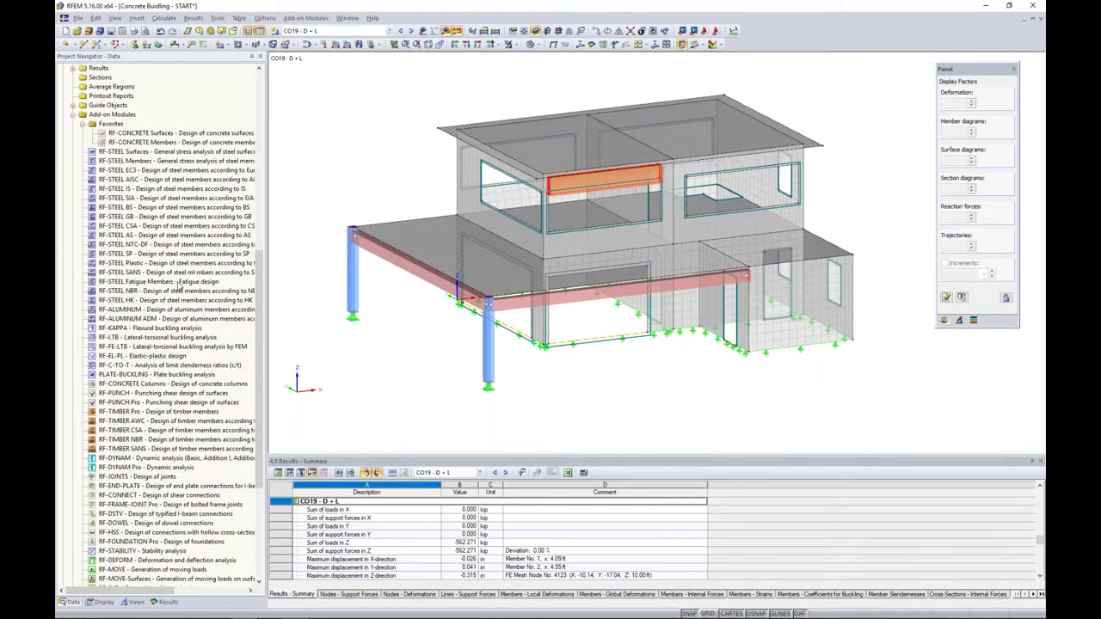
scroll(177, 291, up, 8)
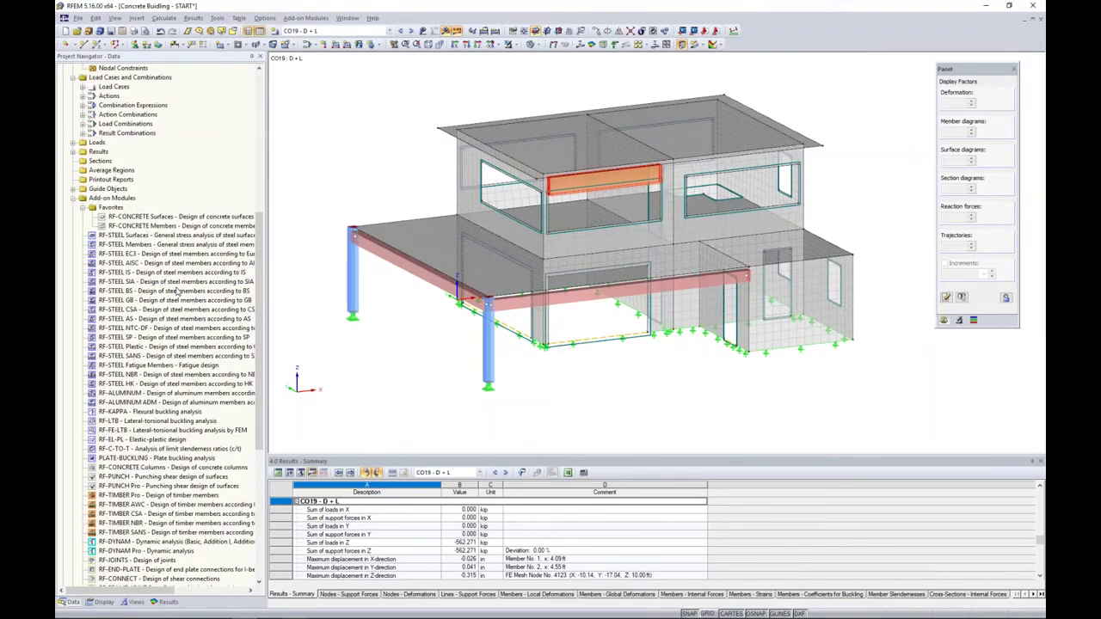
scroll(177, 291, up, 2)
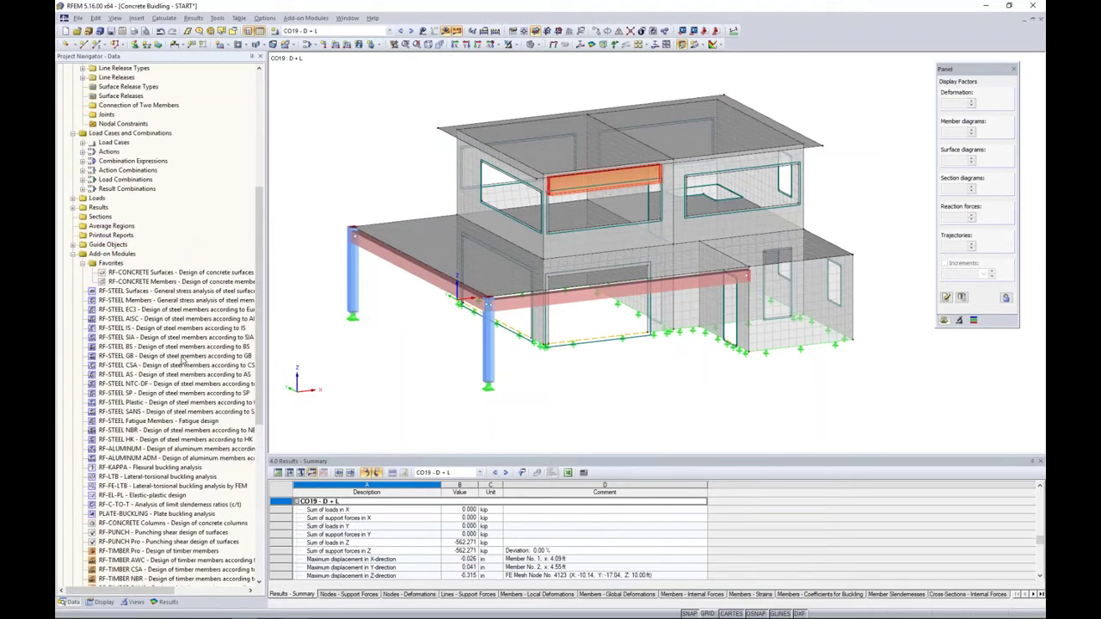
right_click(182, 274)
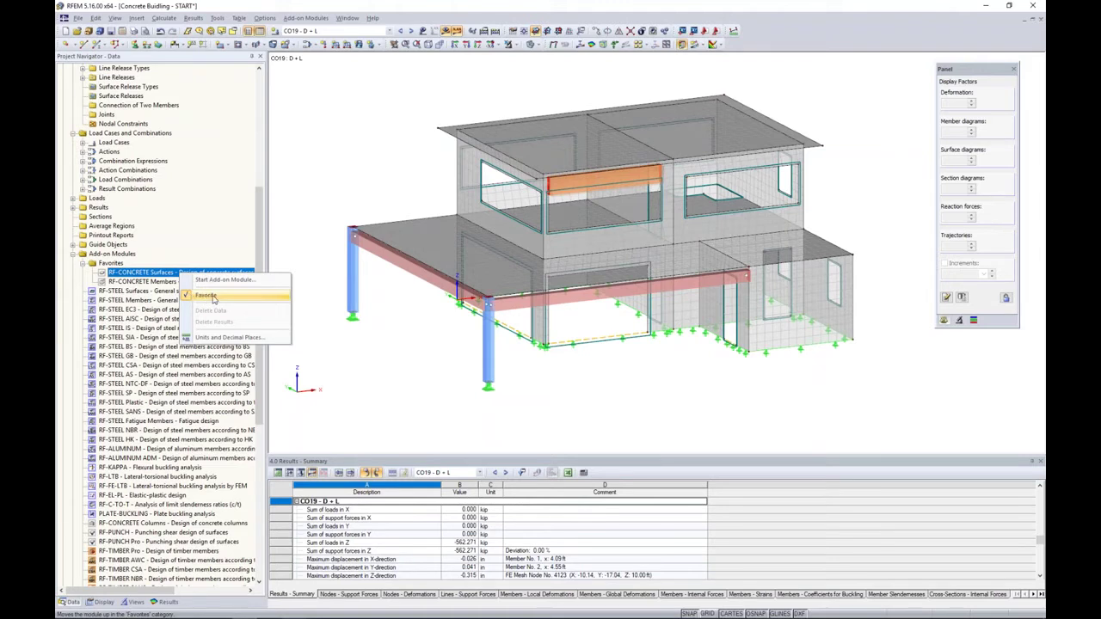
click(290, 266)
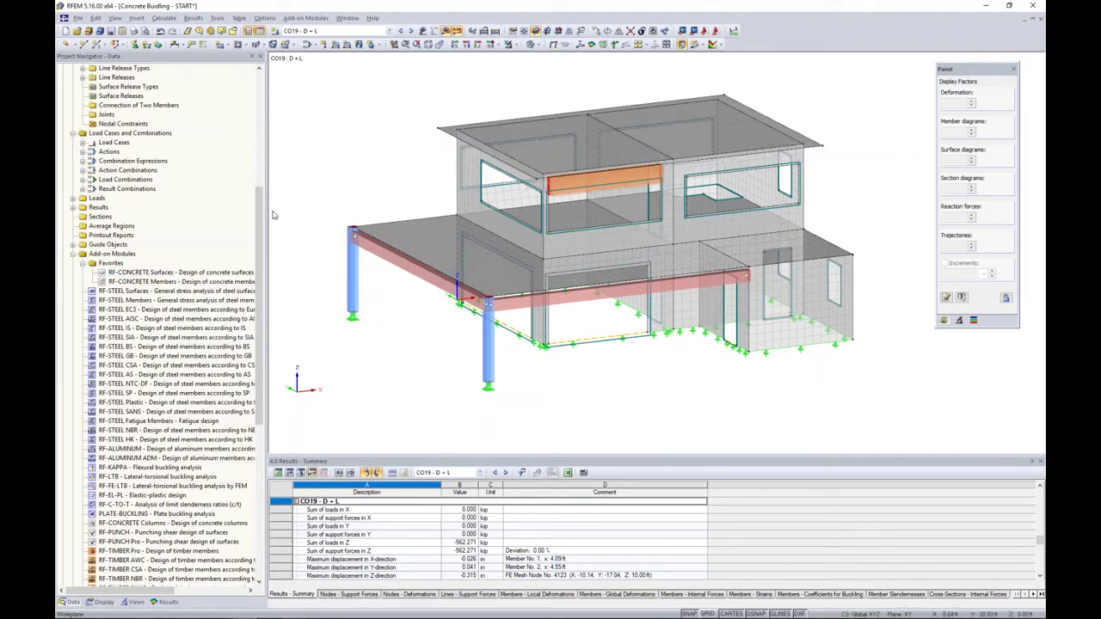
- Start the RF-CONCRETE Members add-on module and choose ACI 318-14 as the design standard
click(299, 18)
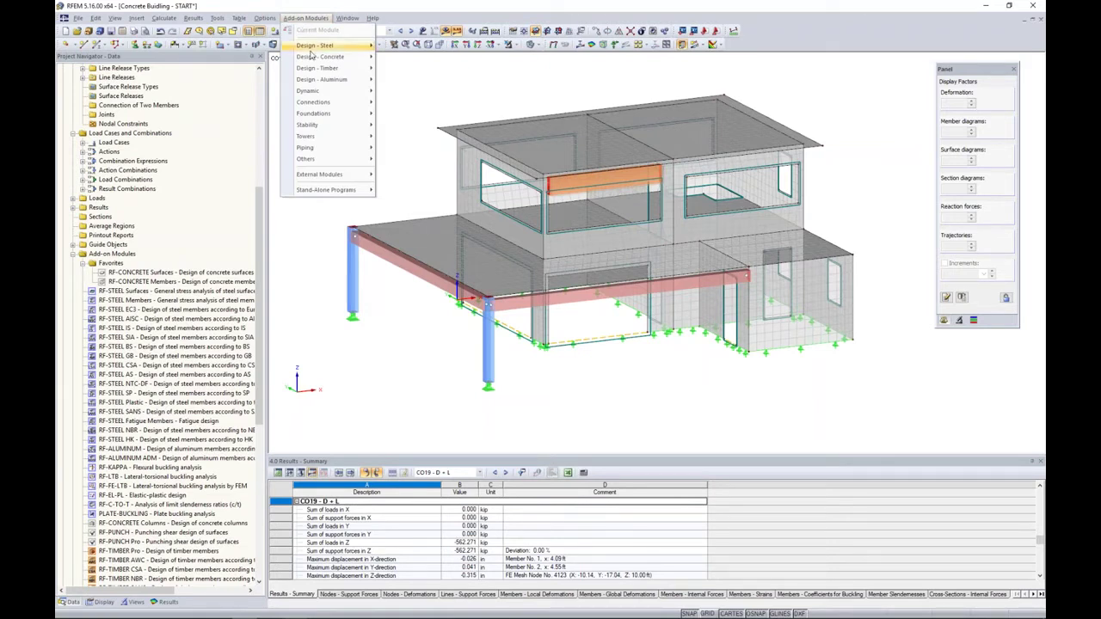
mouse_move(312, 58)
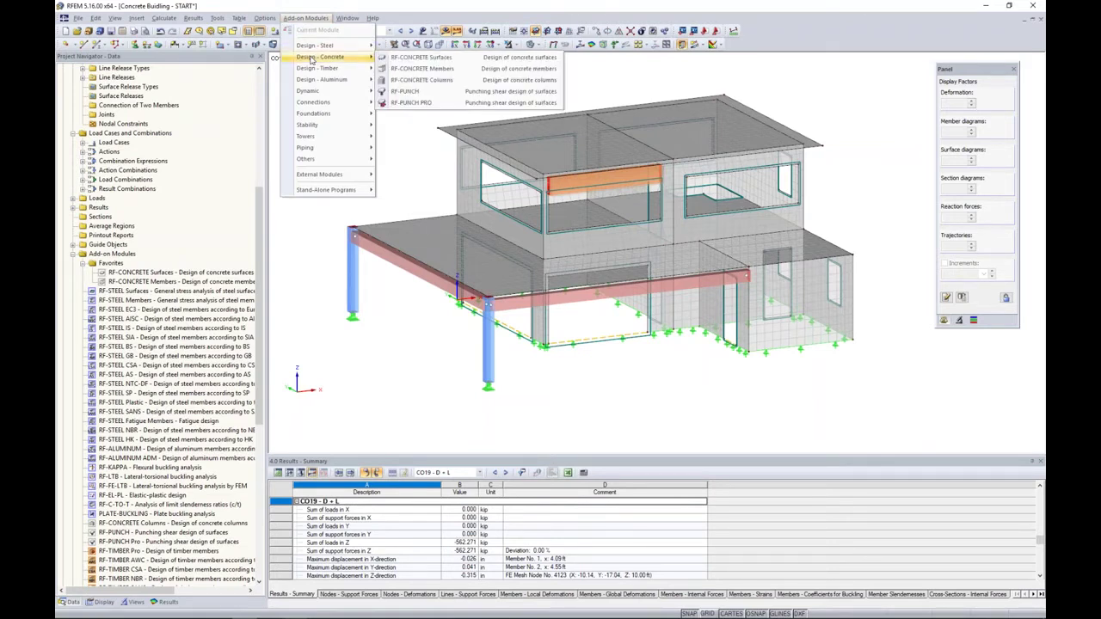
click(411, 69)
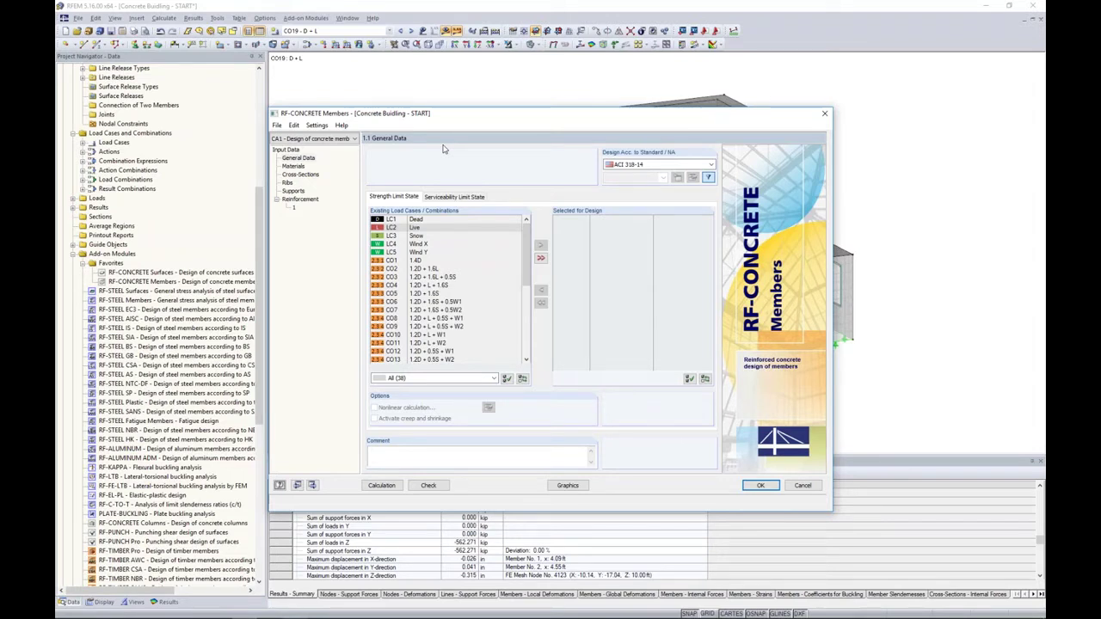
click(638, 166)
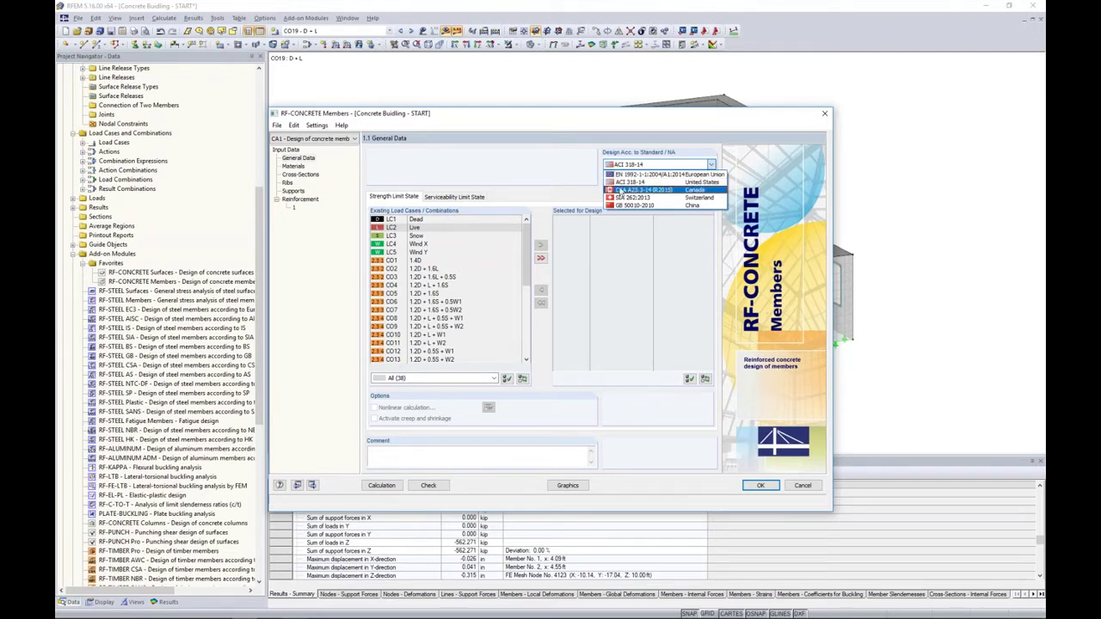
click(623, 181)
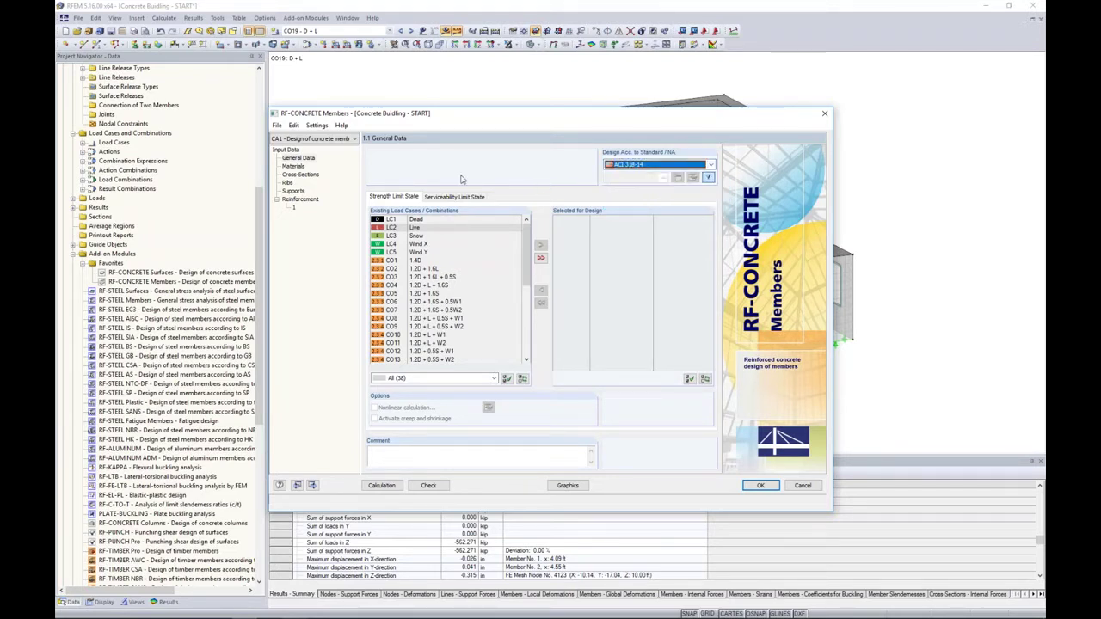
- Add load combinations CO1 to CO17 to the strength limit state design
click(427, 261)
scroll(427, 260, down, 3)
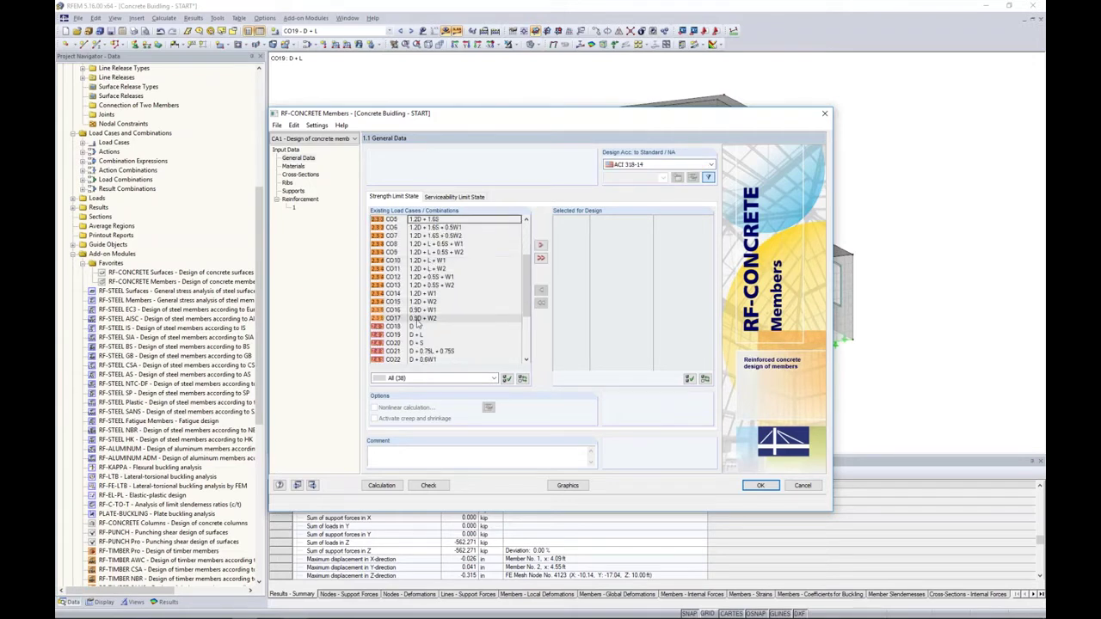
shift+click(417, 320)
click(540, 244)
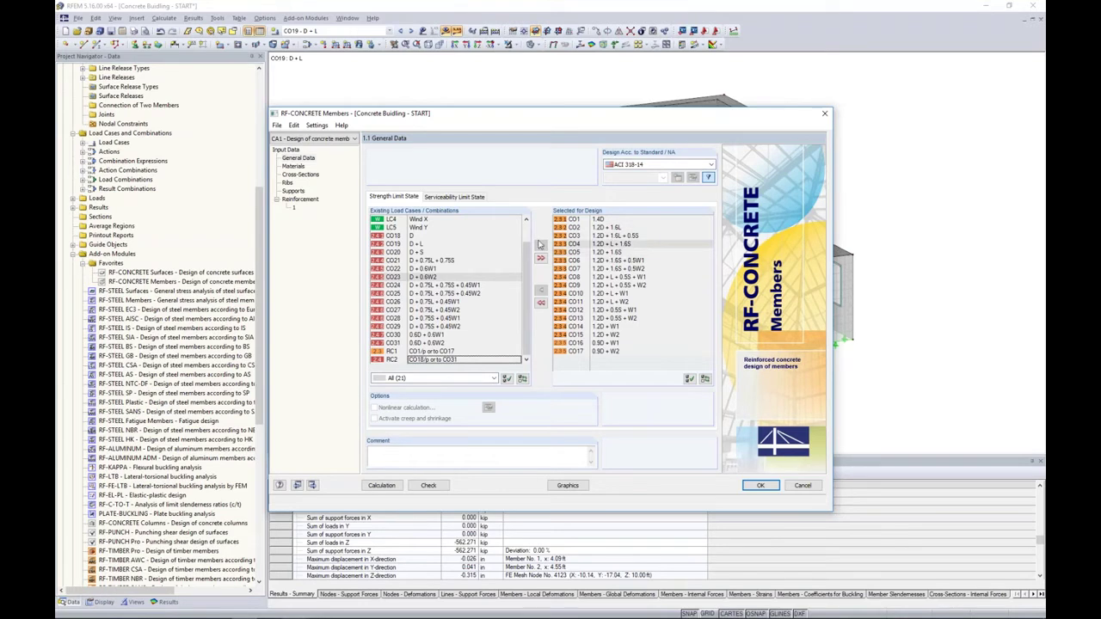
- Add load combinations CO18 to CO31 to the serviceability limit state design
click(464, 199)
scroll(417, 314, down, 4)
click(415, 302)
scroll(422, 318, down, 3)
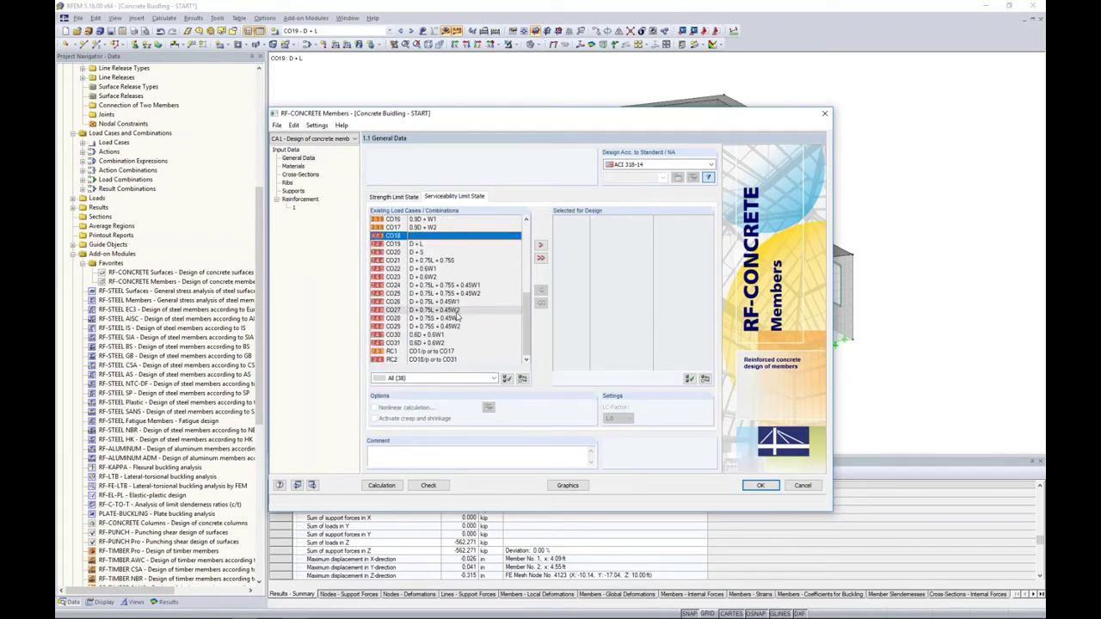
shift+click(427, 344)
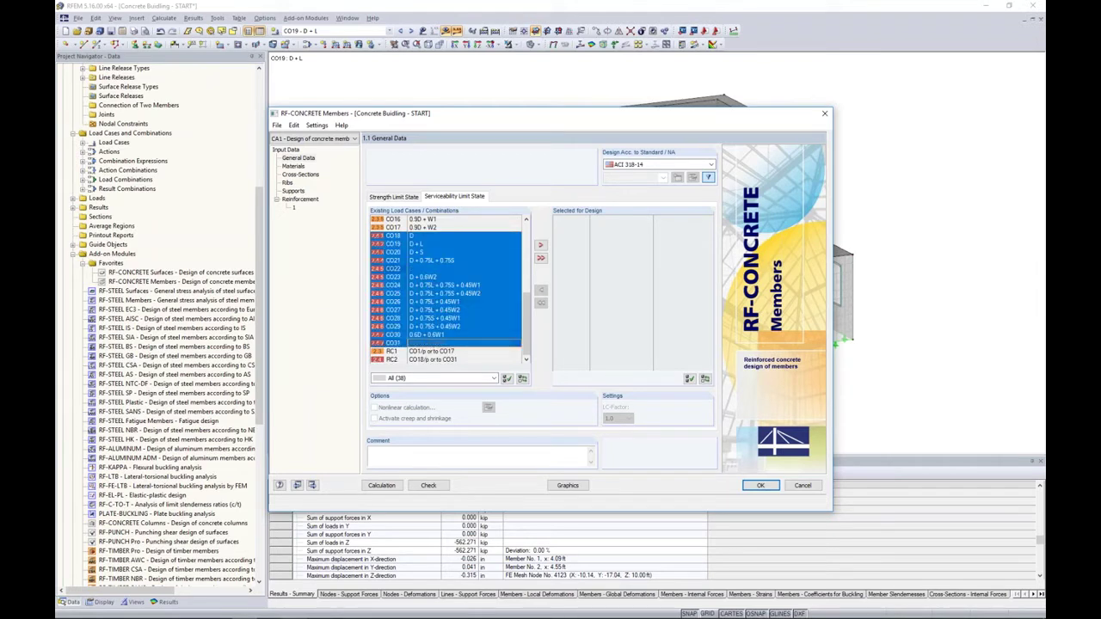
click(540, 244)
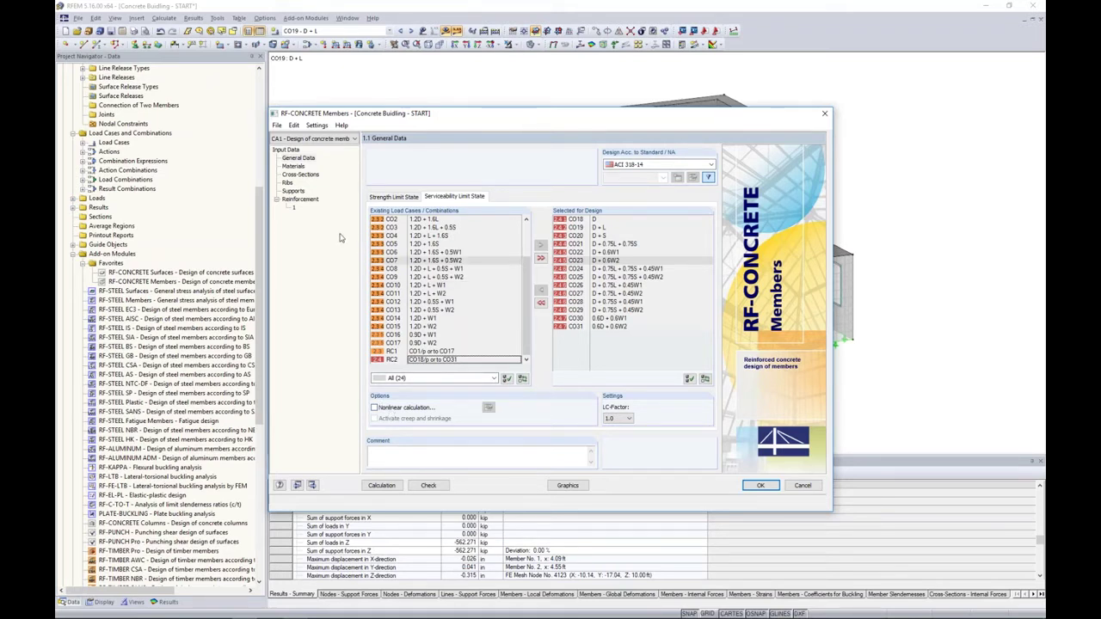
- Review the member design materials and select Grade 60 reinforcing steel for the 4000 psi concrete
click(297, 166)
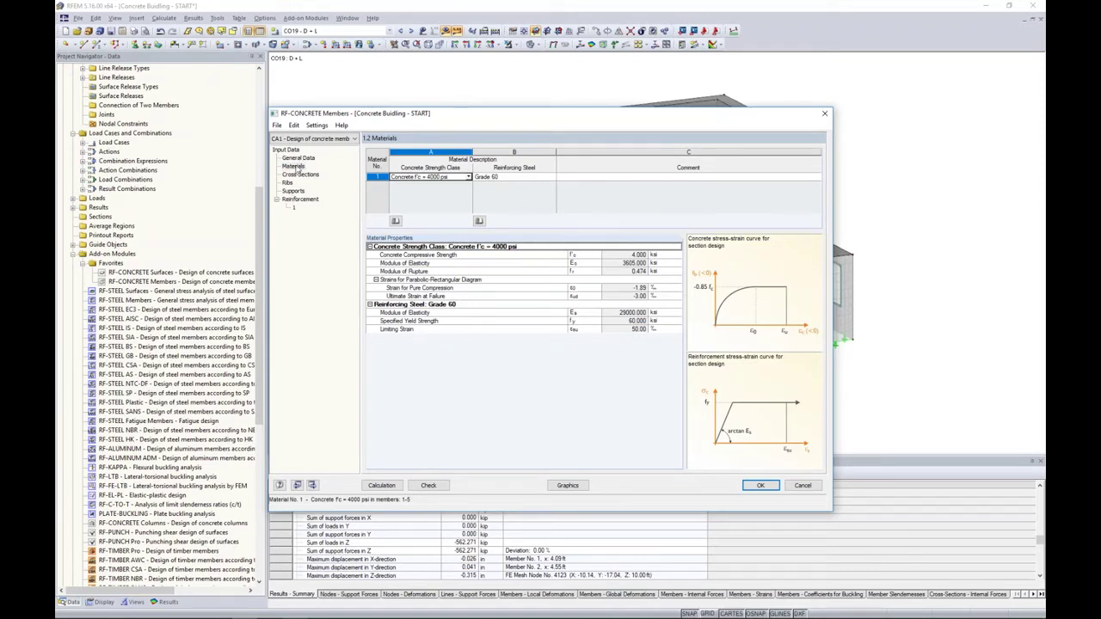
click(432, 179)
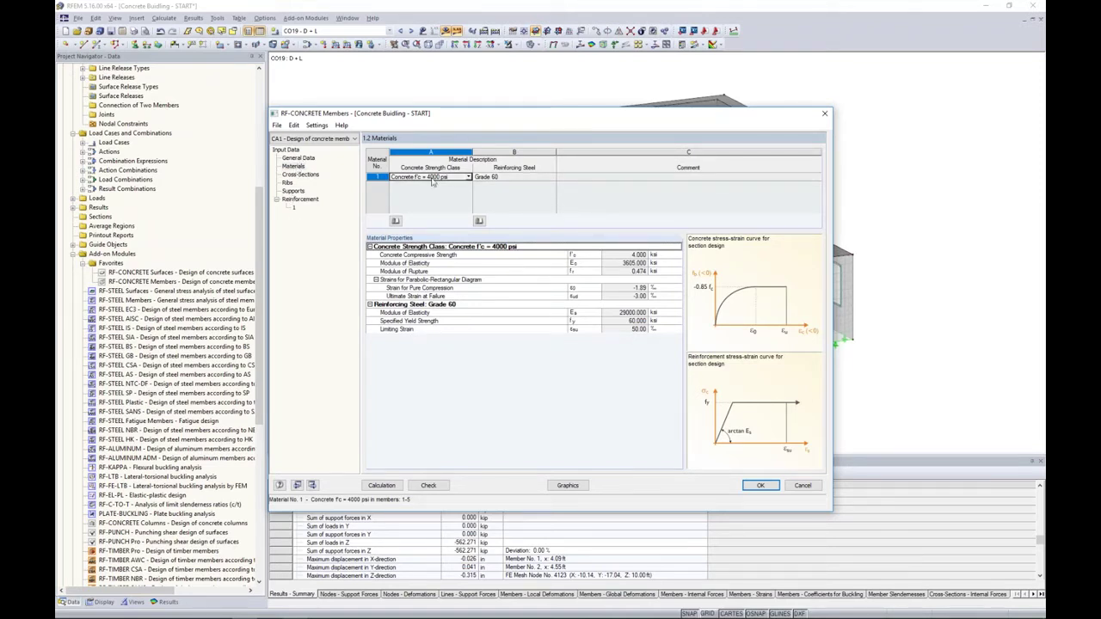
click(495, 179)
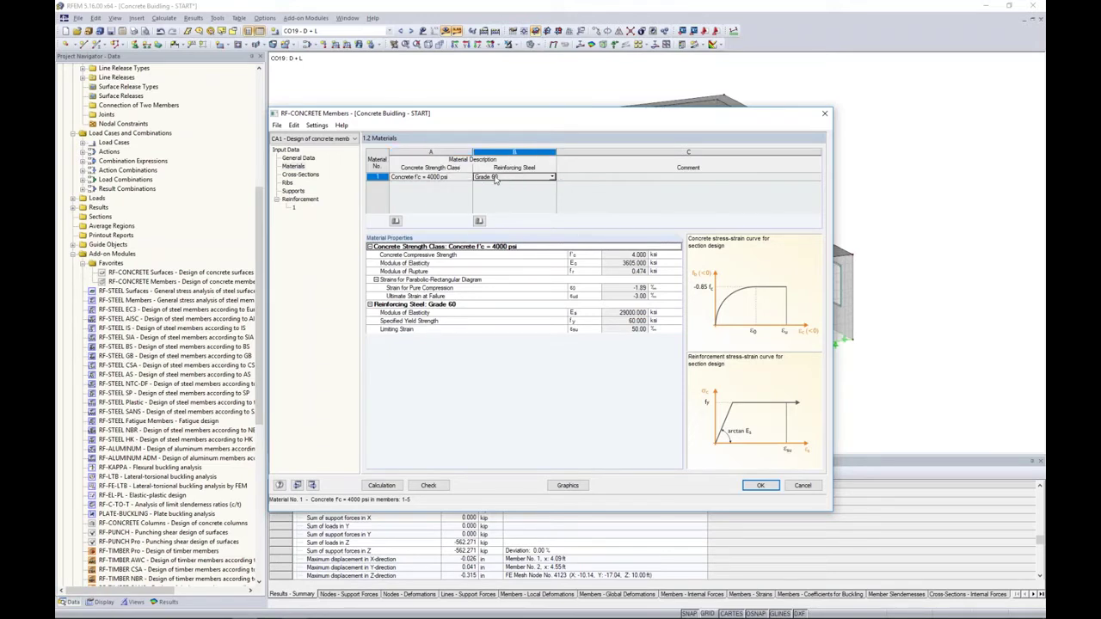
click(551, 177)
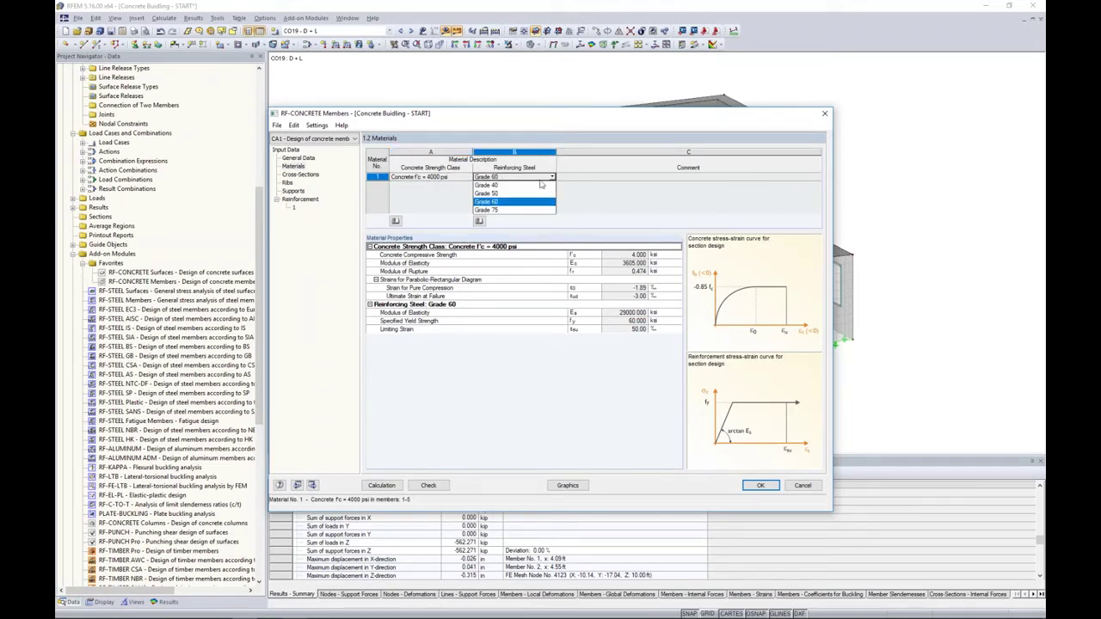
click(510, 203)
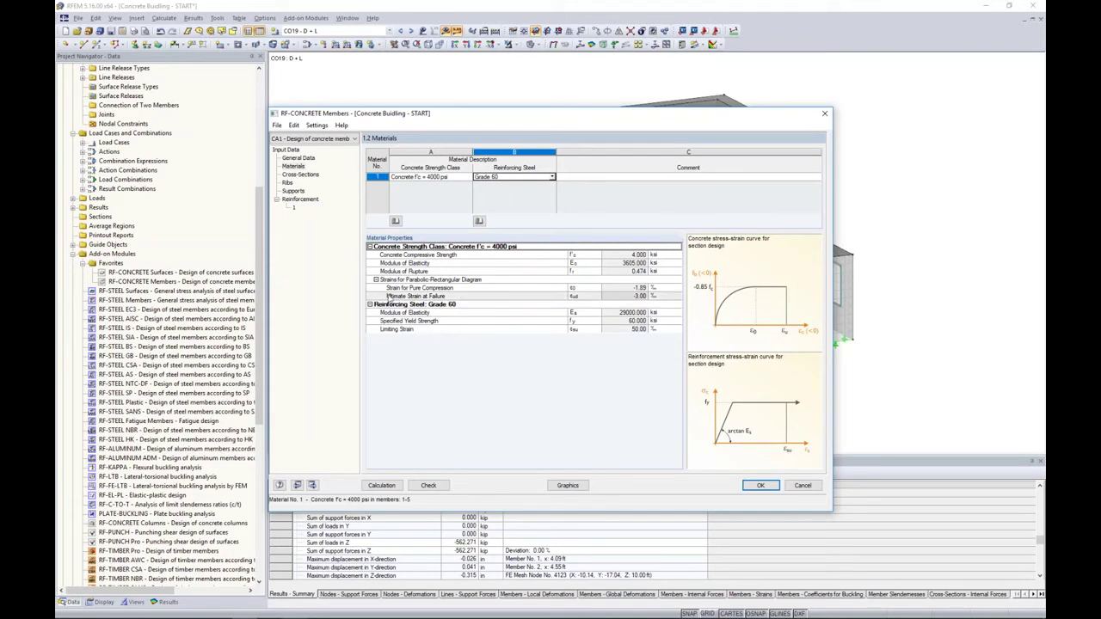
- Identify each listed rectangular cross-section in the model and review the effective widths of the ribs
click(301, 174)
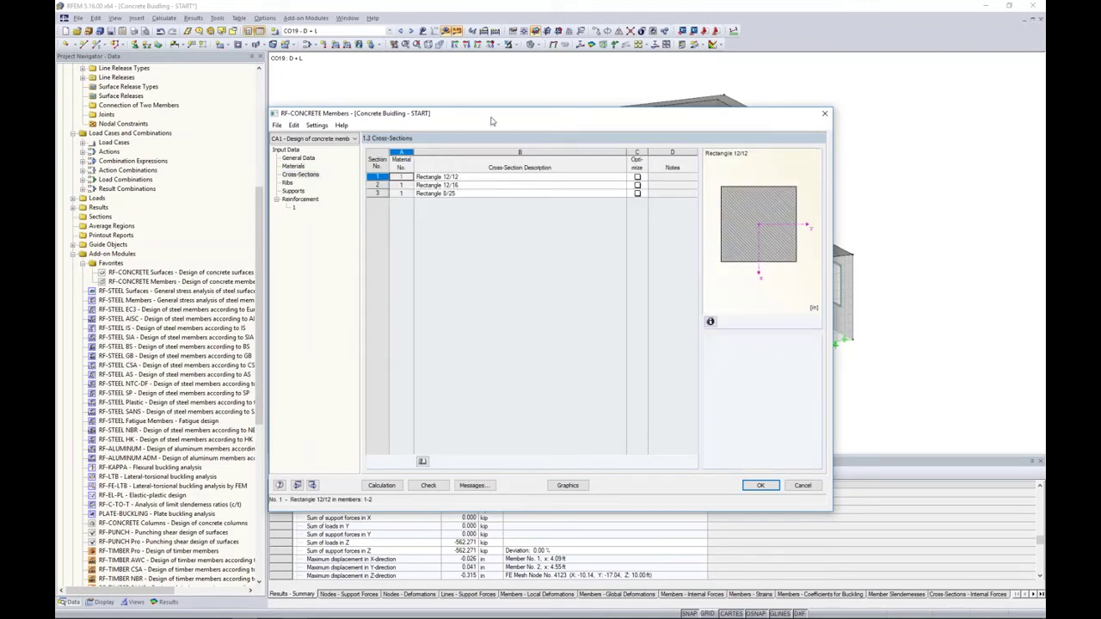
drag(491, 120, 542, 400)
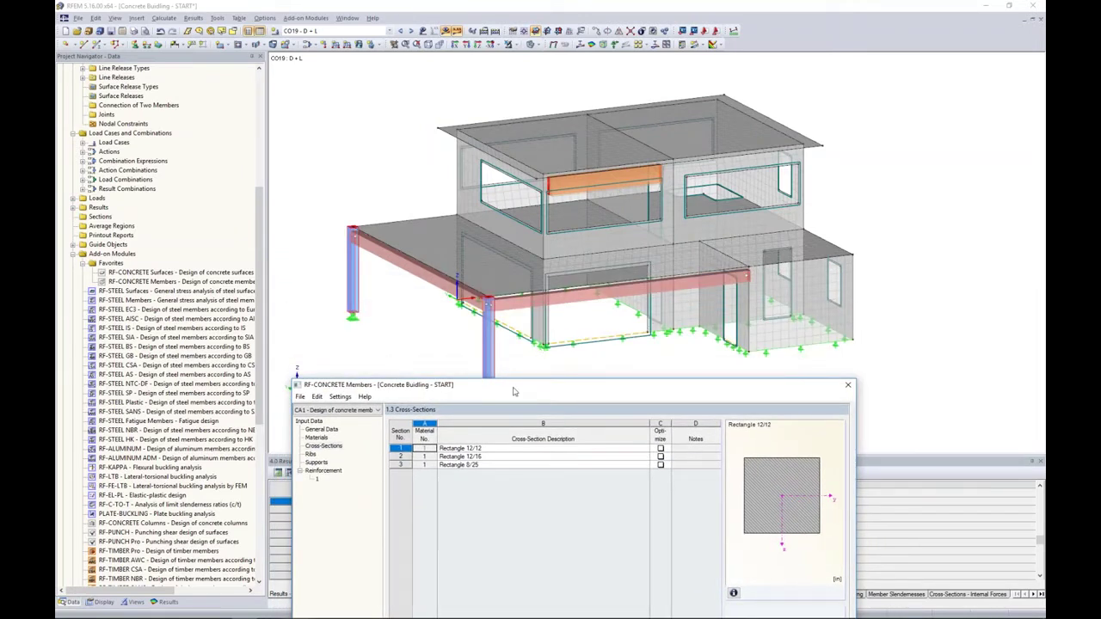
click(495, 447)
click(496, 449)
click(496, 455)
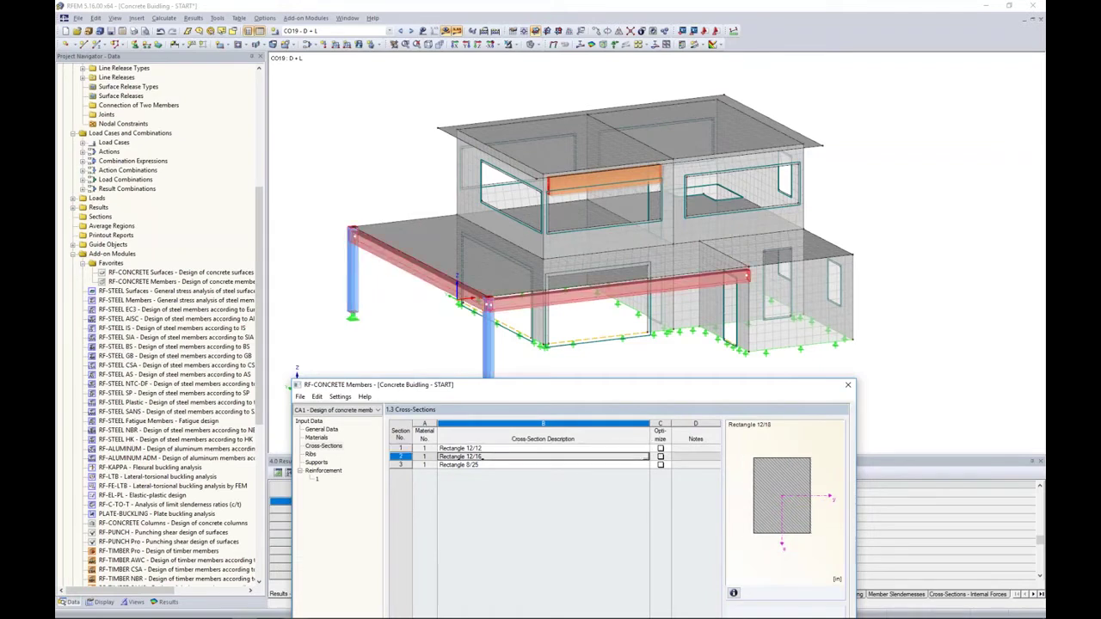
click(496, 465)
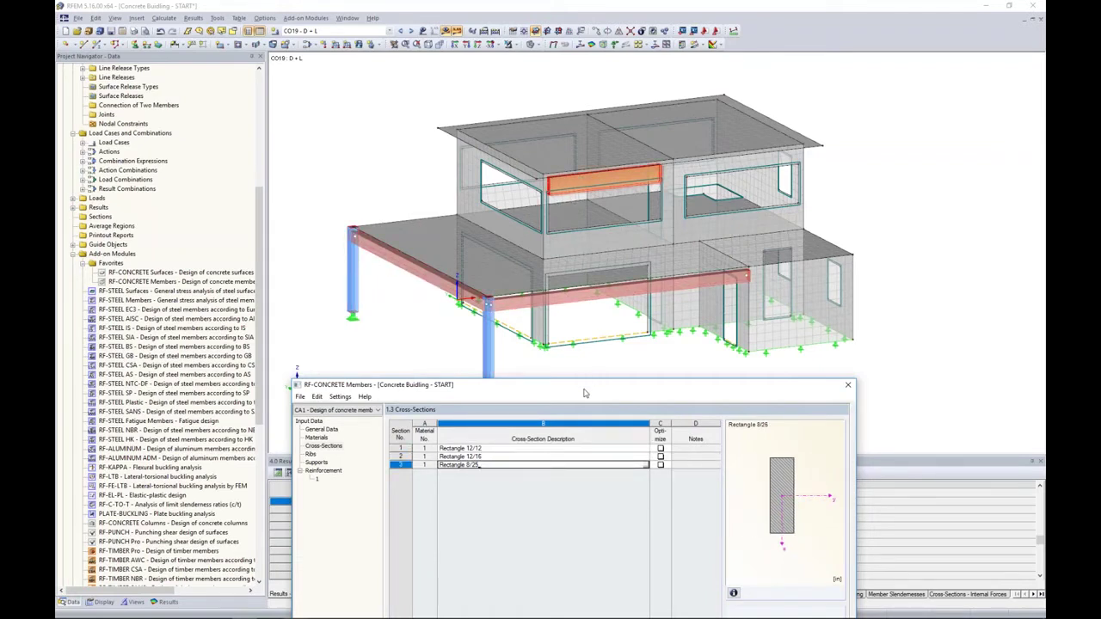
drag(584, 393, 591, 136)
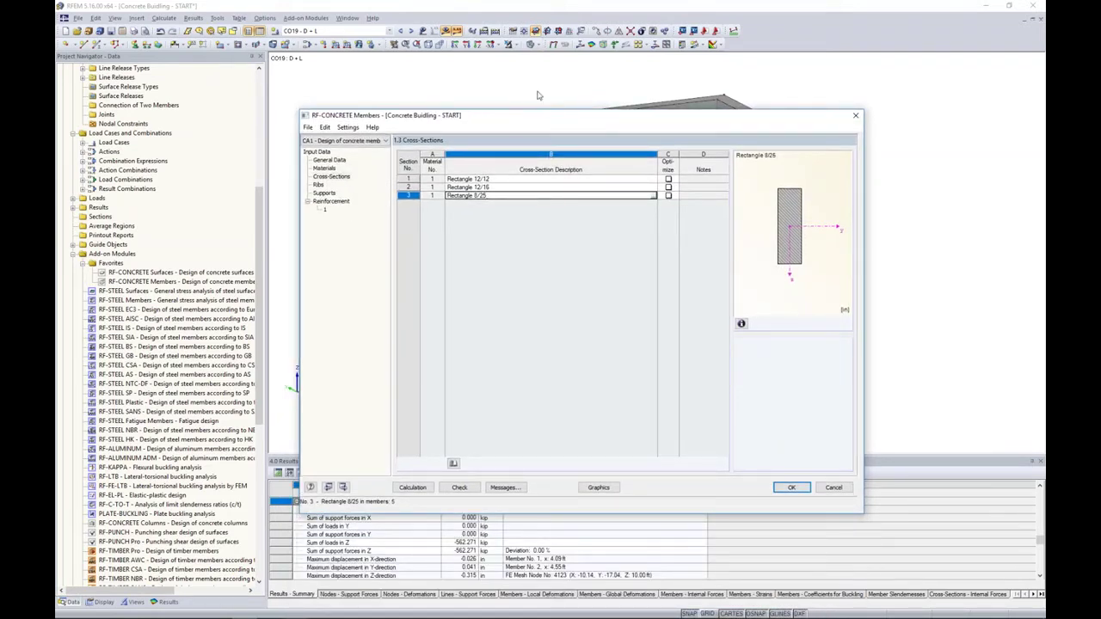
click(317, 184)
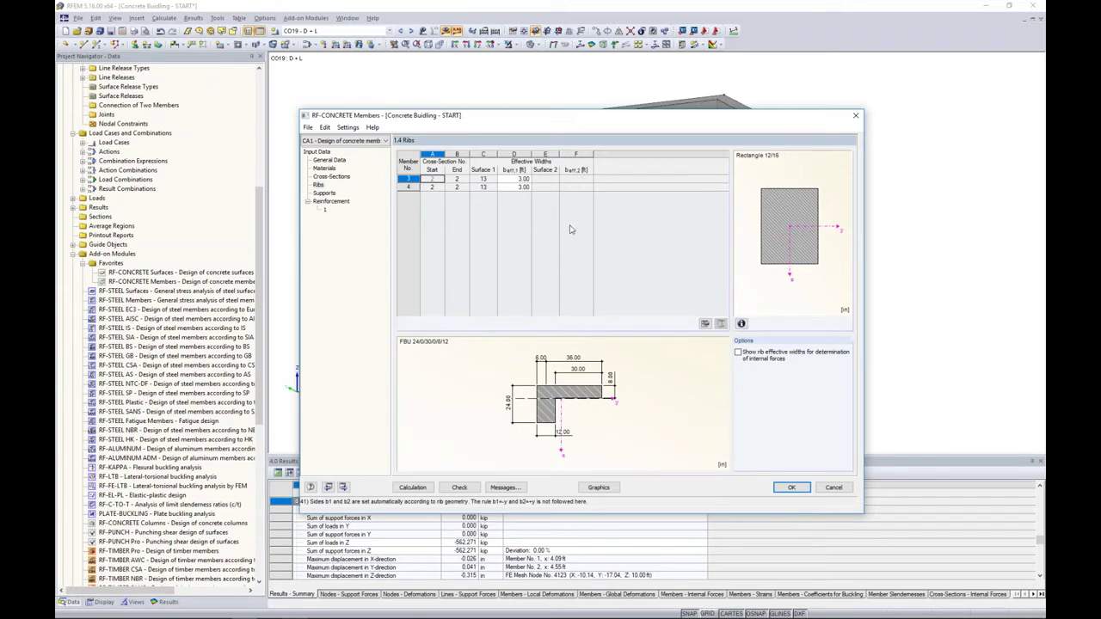
click(518, 179)
- Define design supports at nodes 56 and 57, picking the tops of the two canopy columns in the model
click(325, 194)
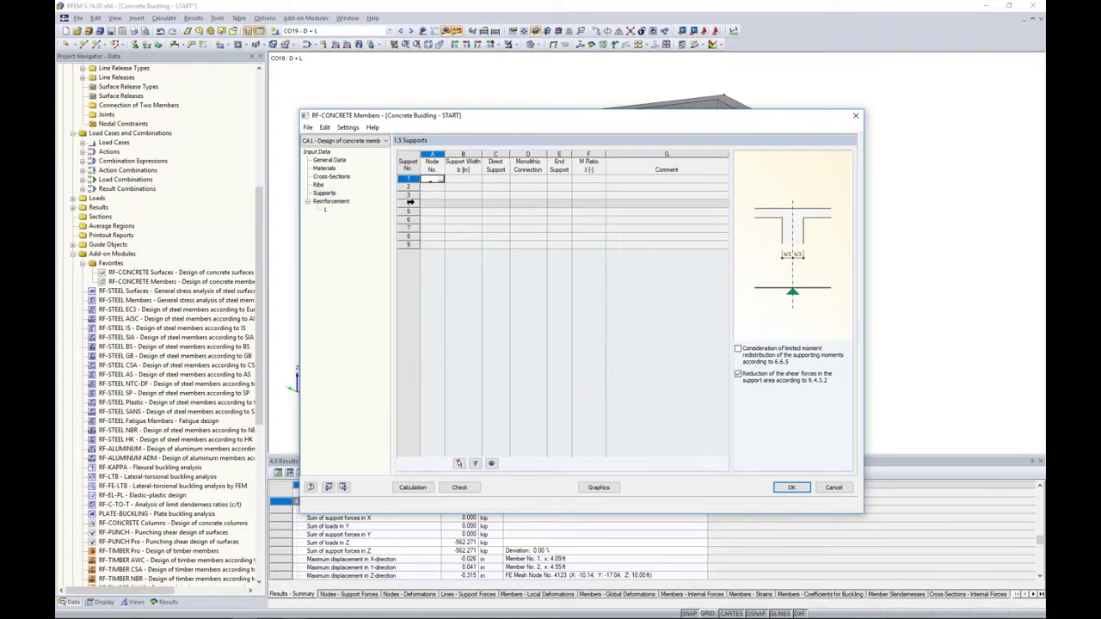
click(441, 183)
click(441, 181)
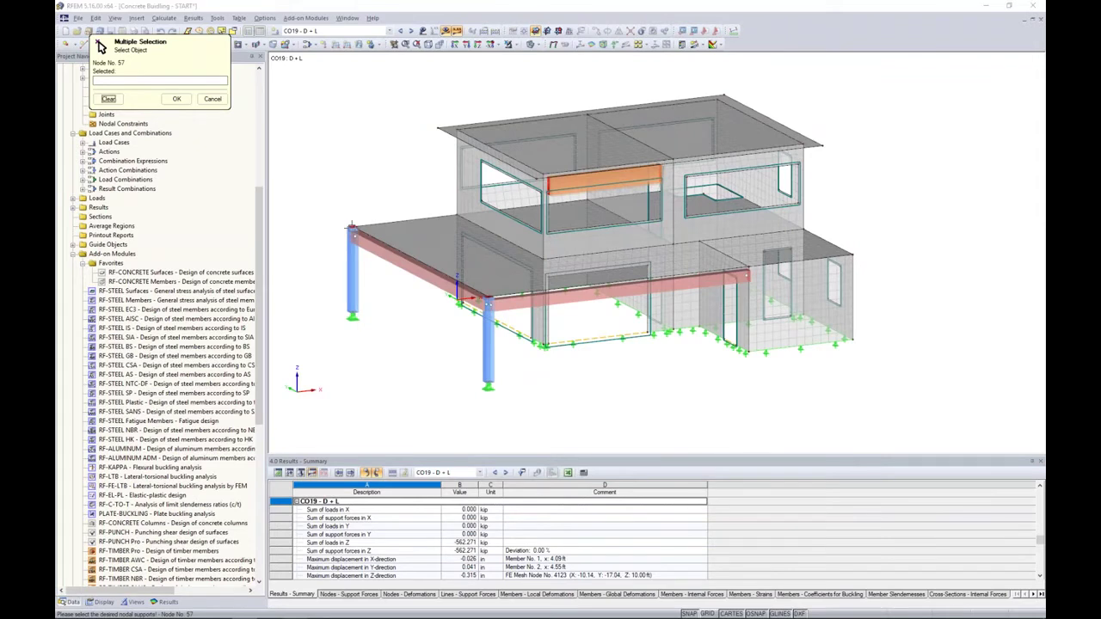
click(460, 296)
click(488, 303)
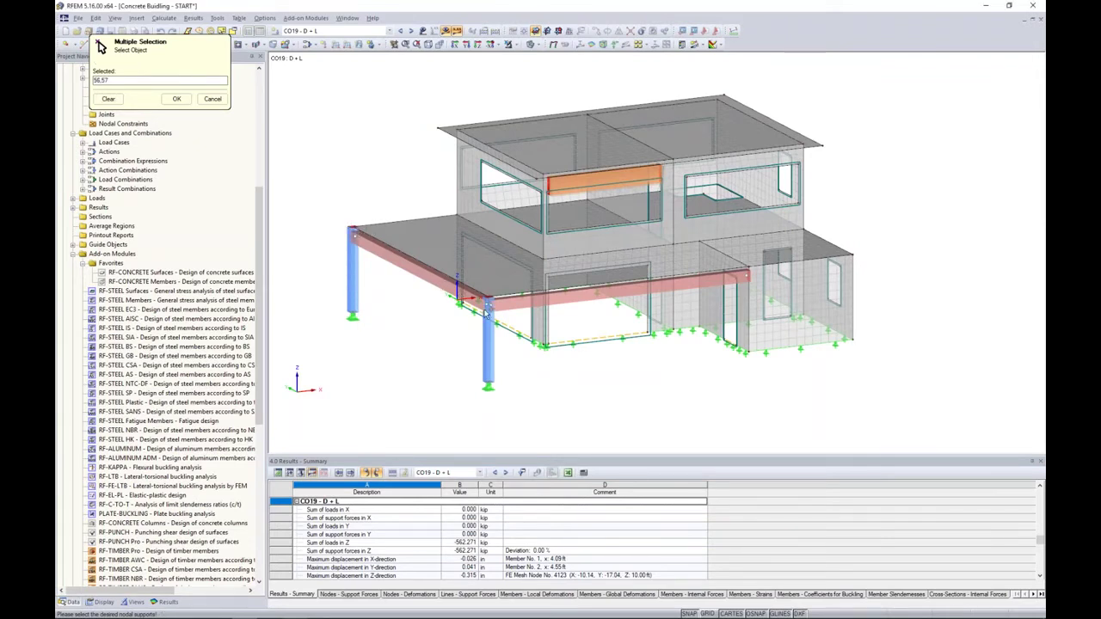
ctrl+middle_drag(486, 314, 464, 272)
scroll(464, 271, up, 2)
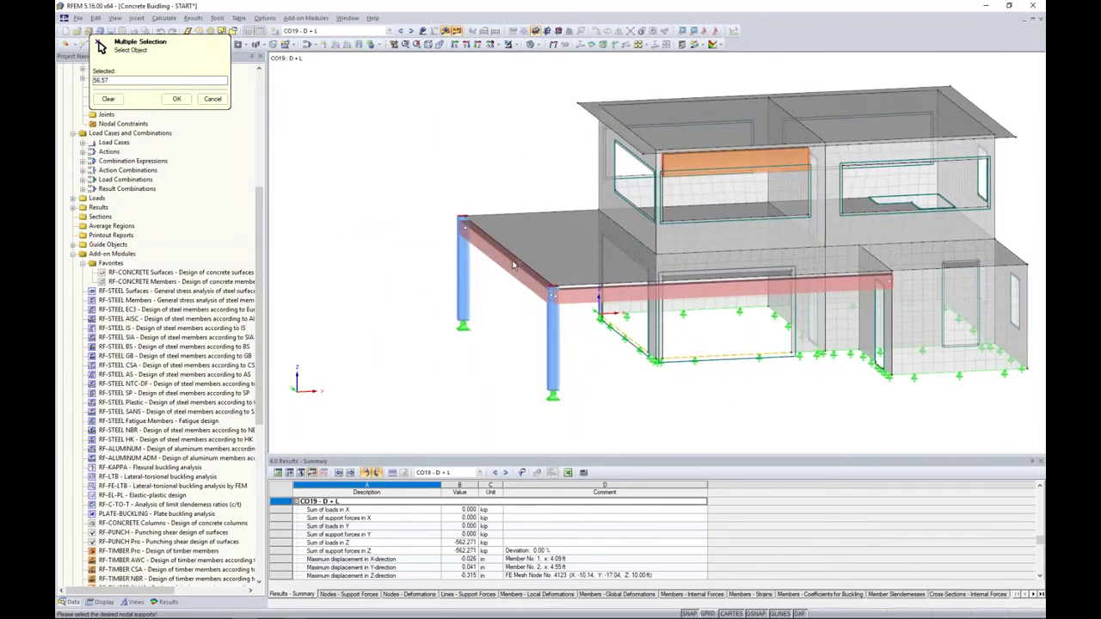
click(176, 99)
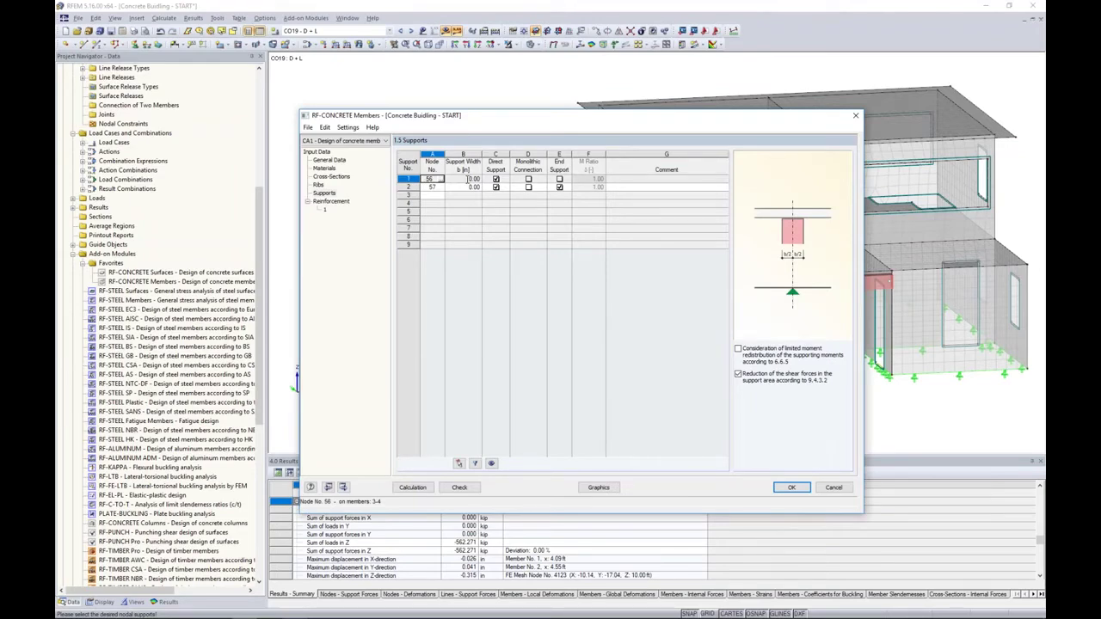
- Set the support width of the design supports at nodes 56 and 57 to 12 in
drag(479, 116, 559, 131)
click(502, 190)
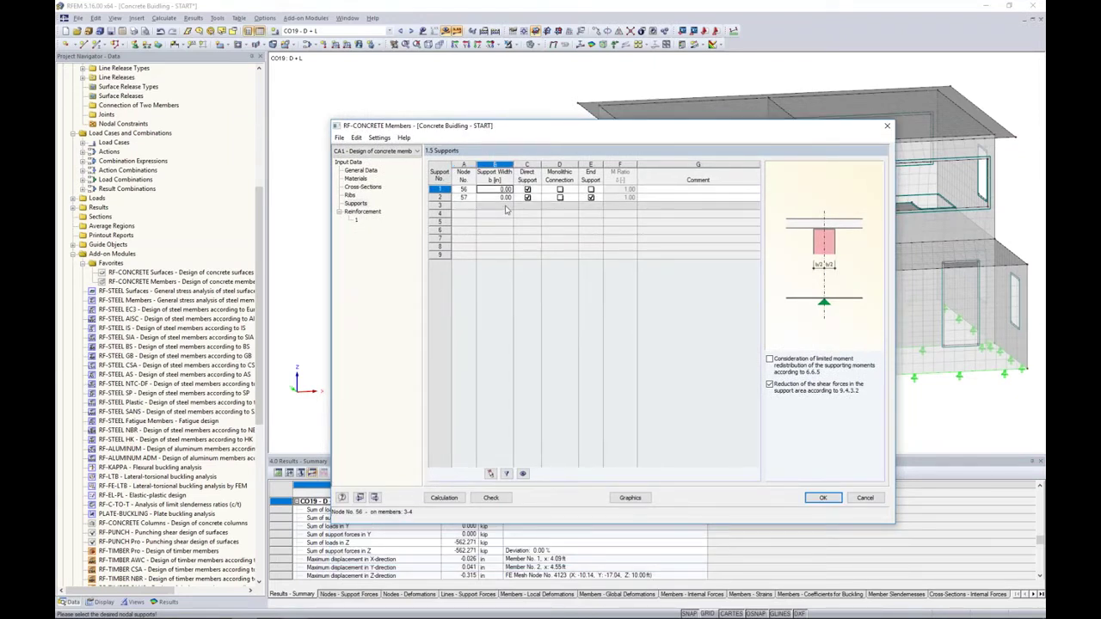
text(12.0)
click(507, 198)
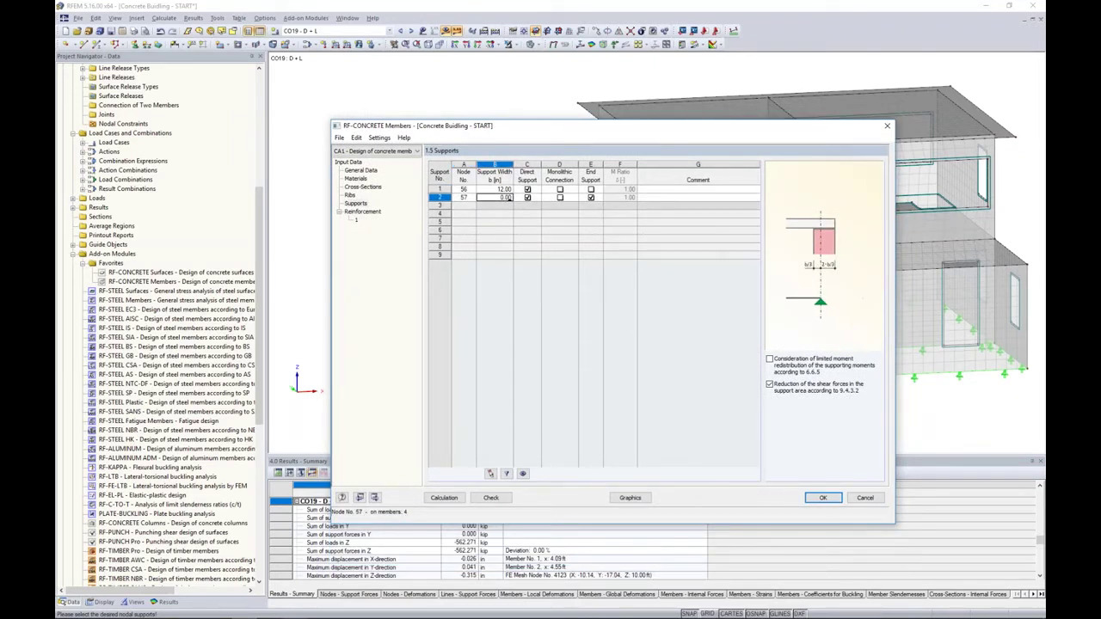
key(BackSpace)
text(12.0)
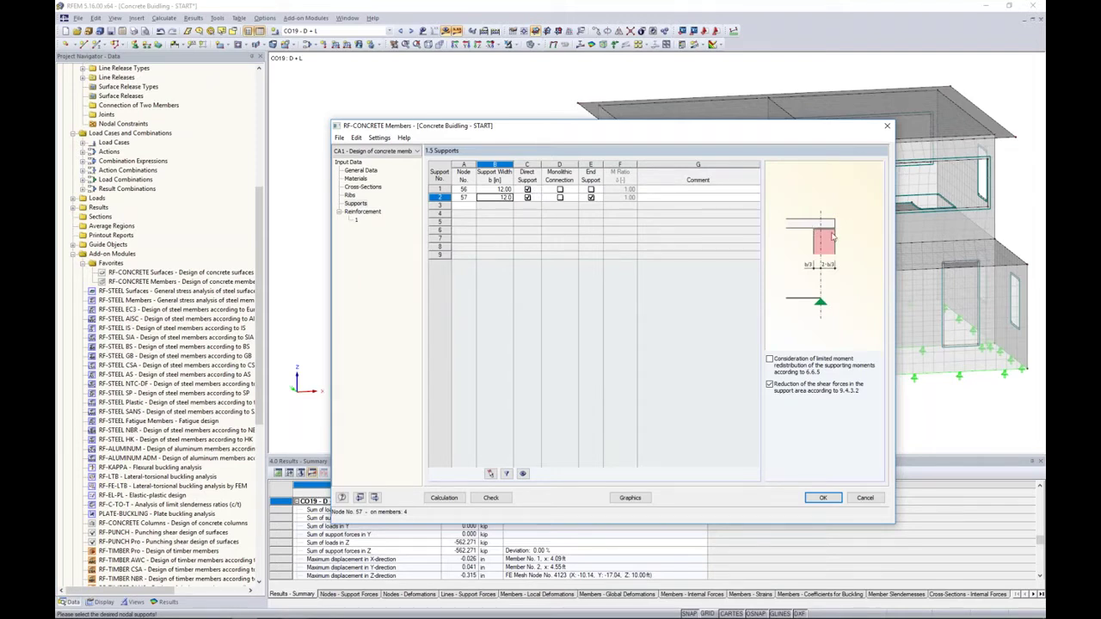
- Disable direct support for nodes 56 and 57 and define node 56 as an end support as well
click(528, 190)
click(528, 190)
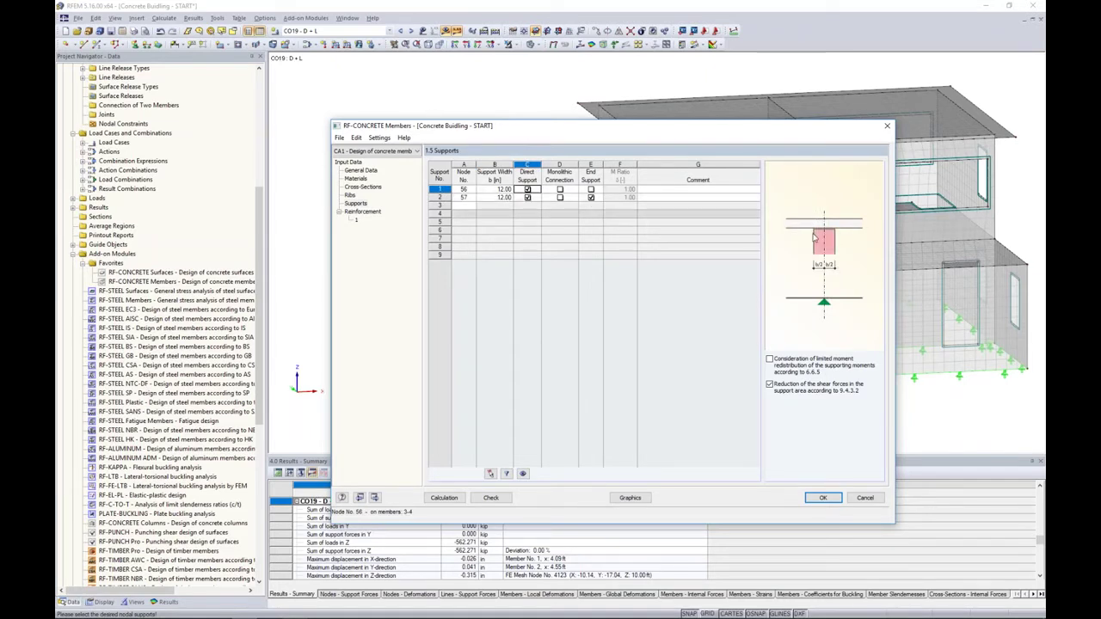
click(528, 190)
click(528, 190)
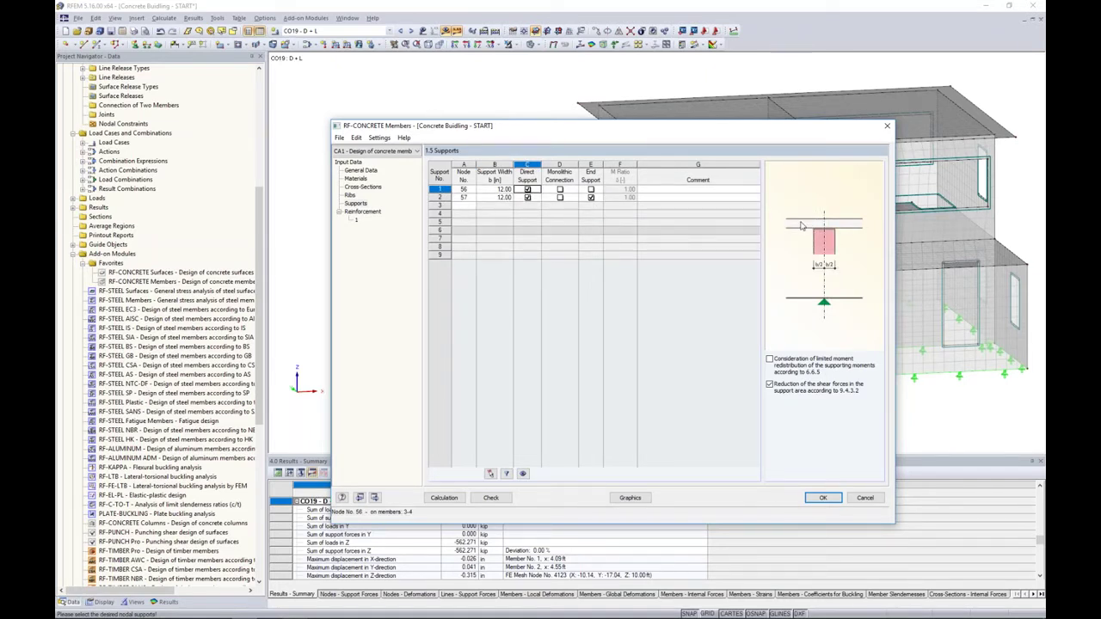
click(528, 197)
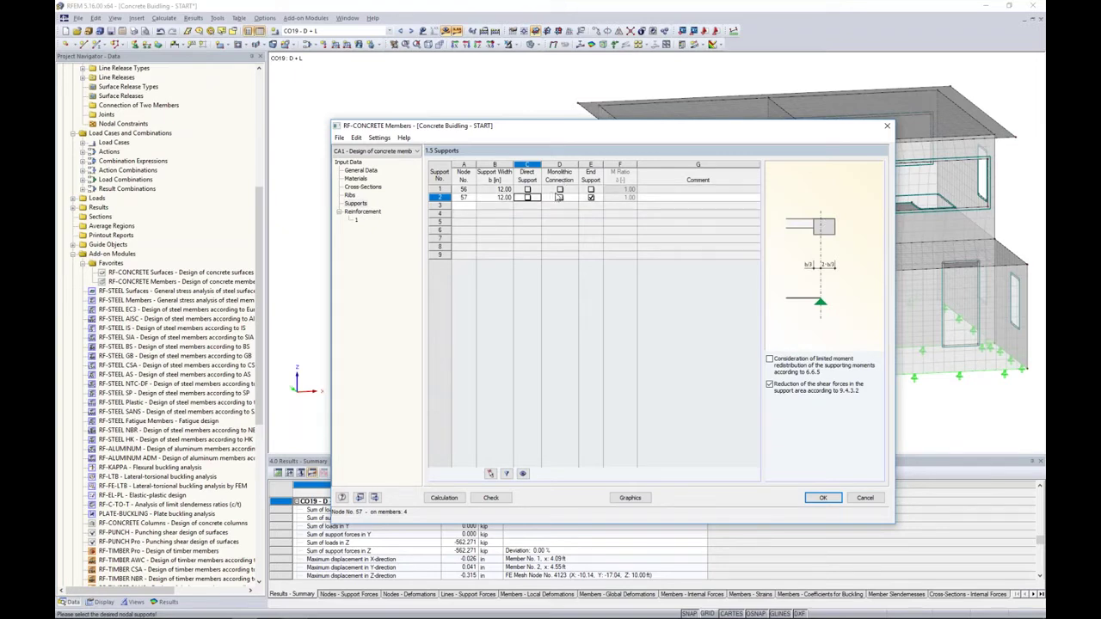
click(590, 189)
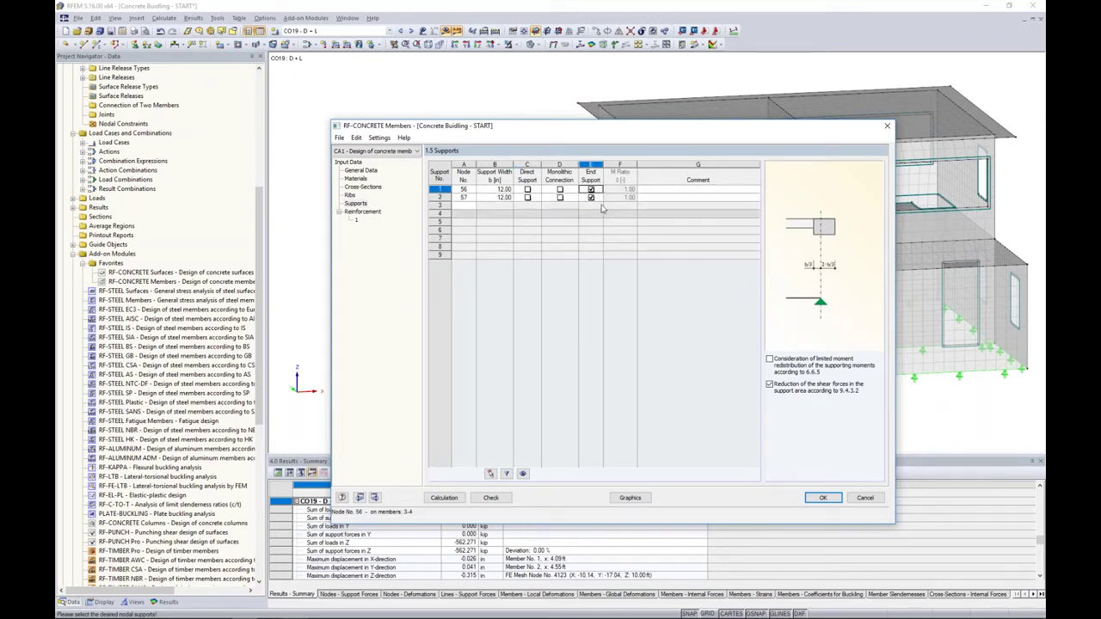
mouse_move(614, 133)
mouse_down()
mouse_move(625, 323)
mouse_move(607, 122)
mouse_up()
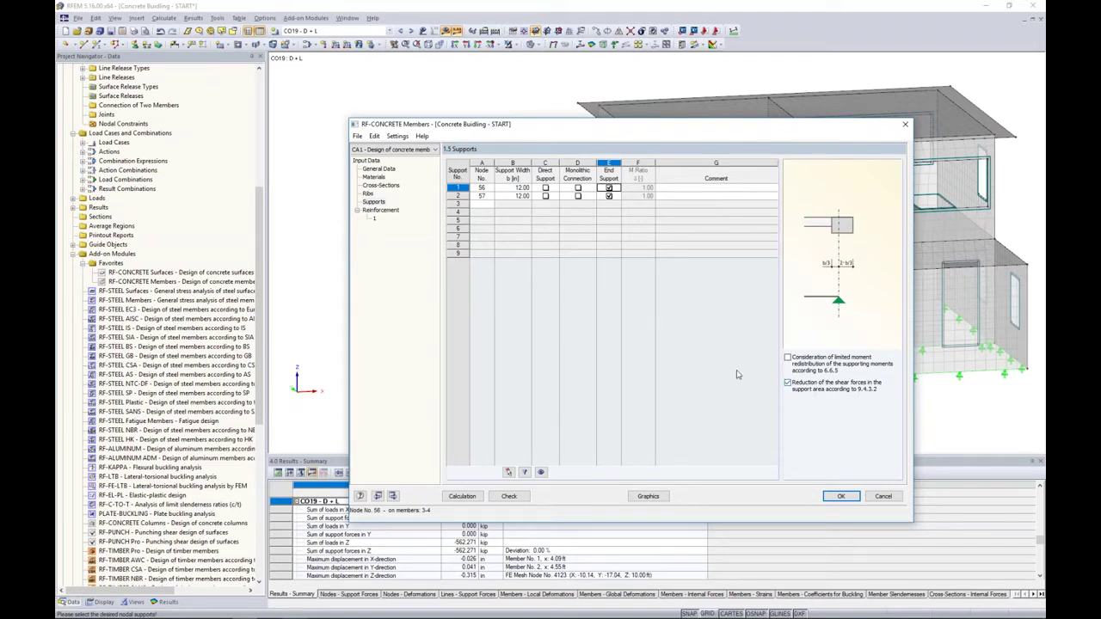
- Name the reinforcement group Columns and apply it only to members 1 and 2, the two canopy columns
click(395, 213)
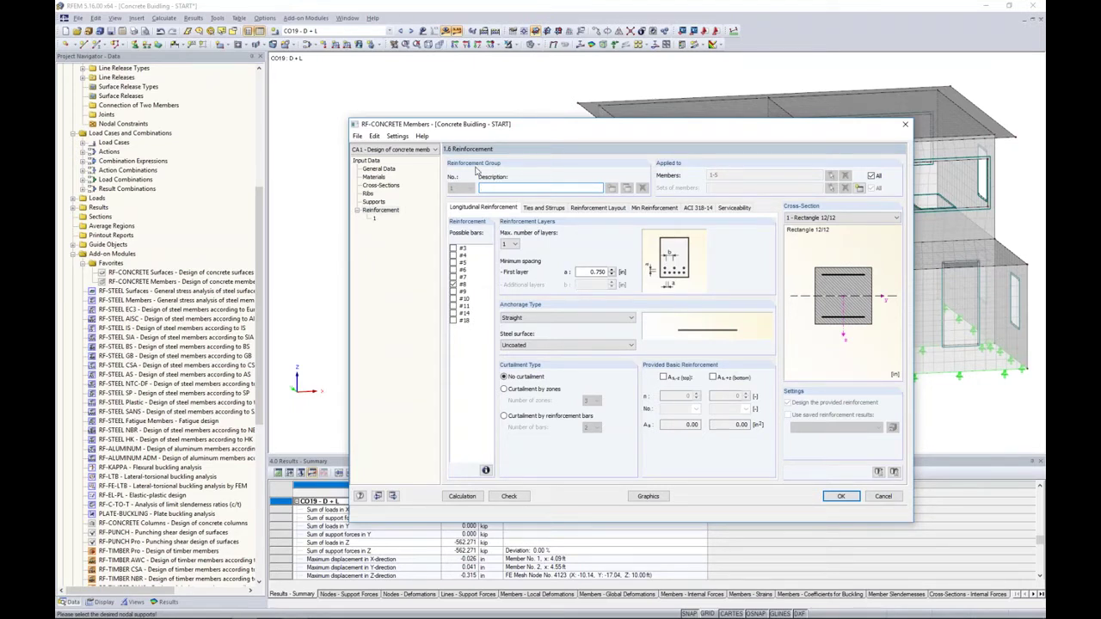
text(Columns)
click(871, 175)
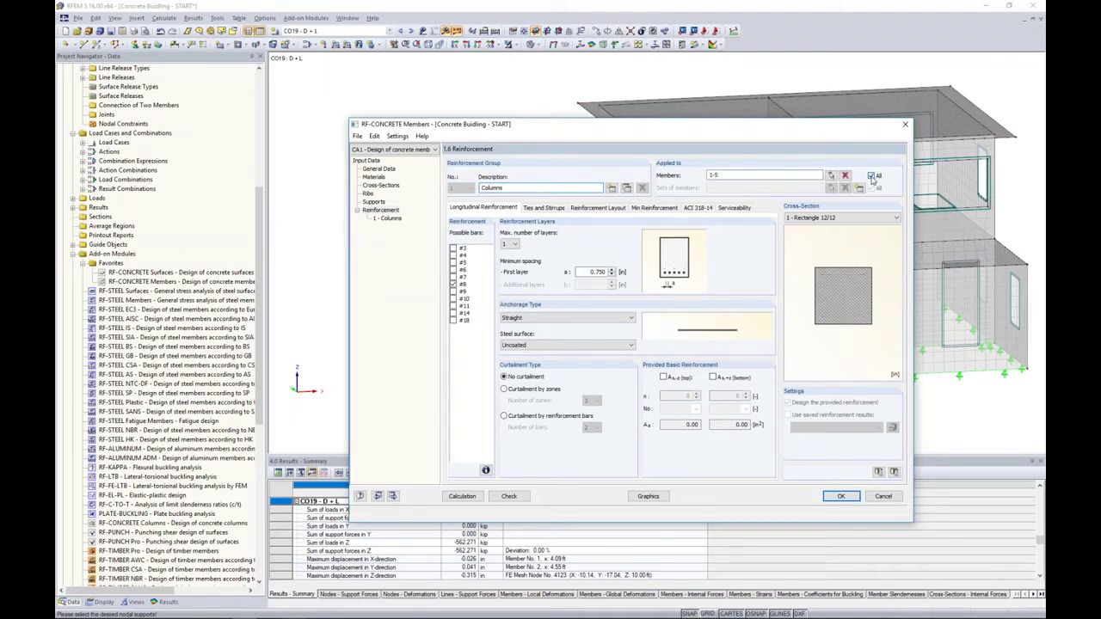
click(830, 175)
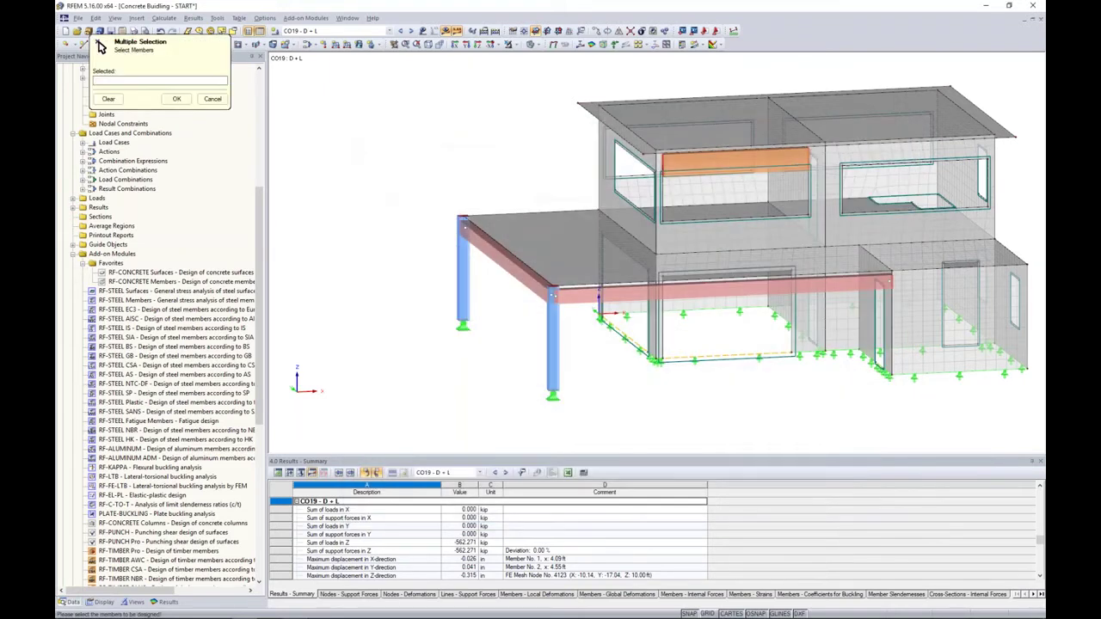
click(463, 267)
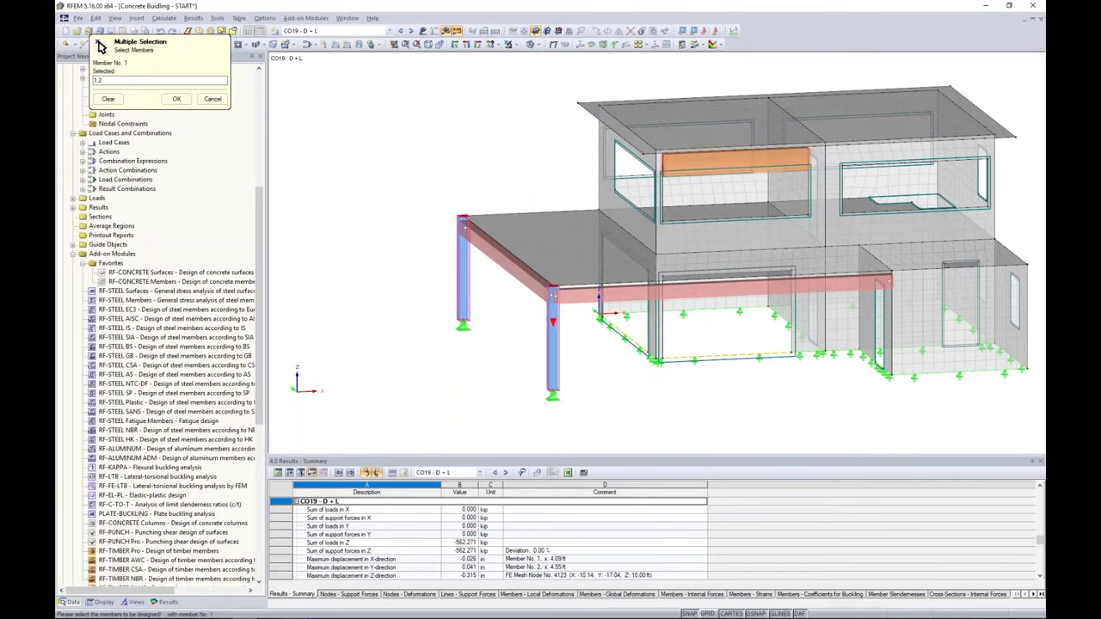
click(176, 99)
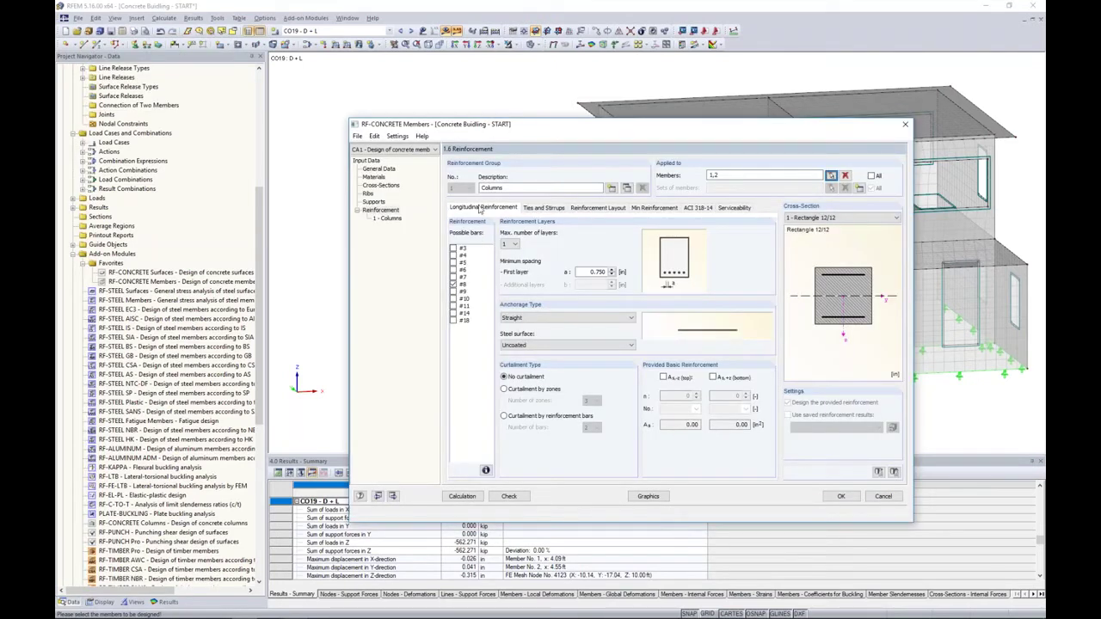
- Allow only #5 and #6 longitudinal bars for the columns, with a maximum of one reinforcement layer
click(453, 262)
click(456, 284)
click(513, 244)
click(514, 262)
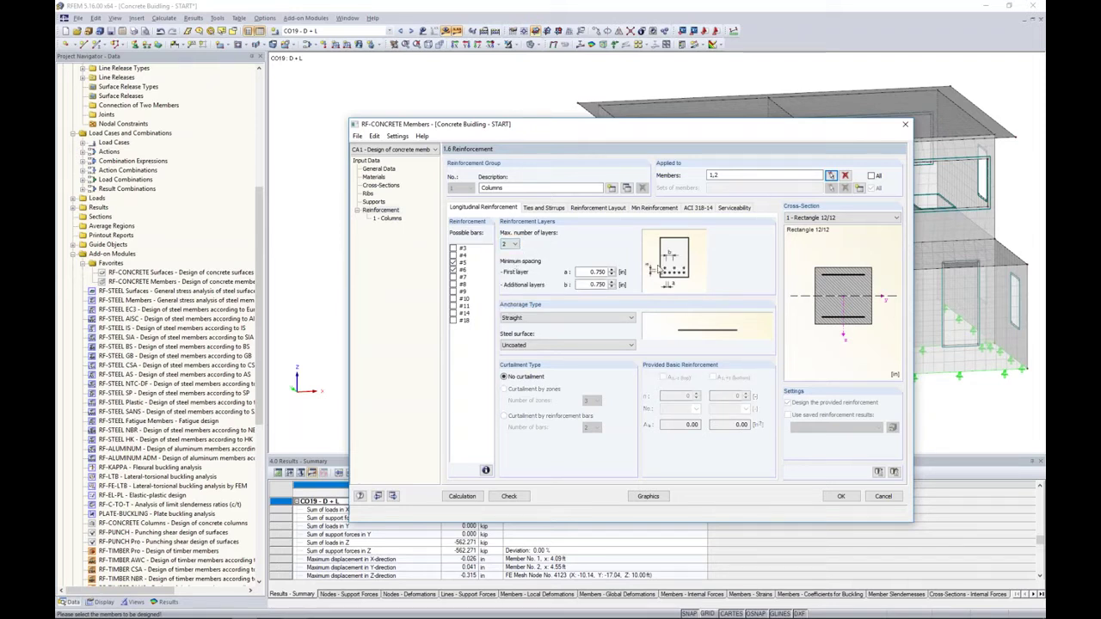
click(513, 245)
click(513, 253)
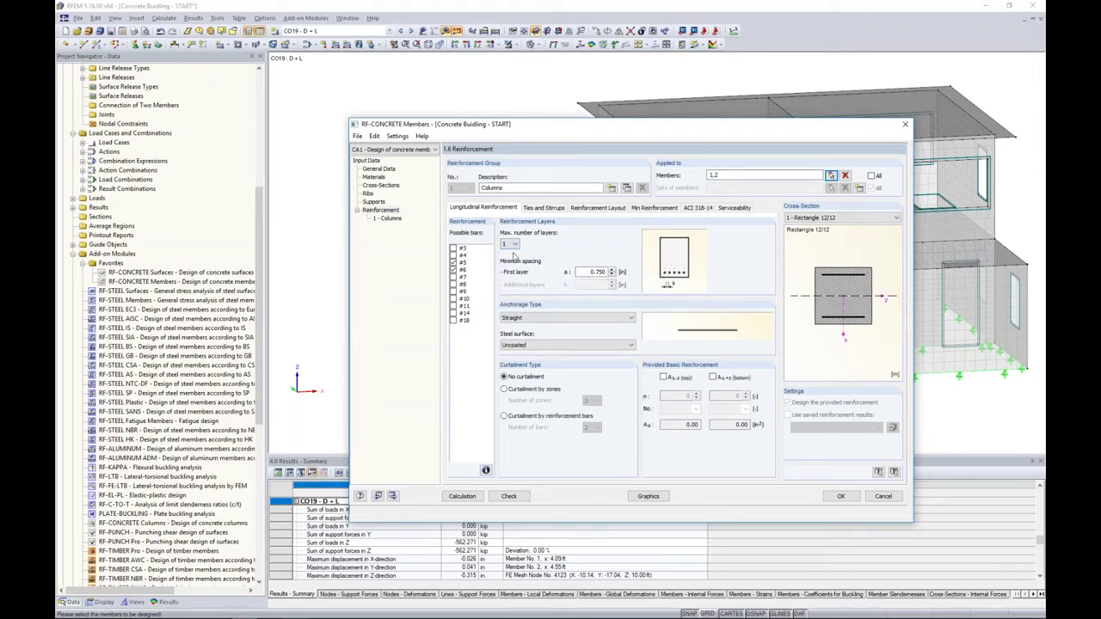
- Try the Hook and Bend anchorage types for the columns' longitudinal bars and return to Straight
click(539, 320)
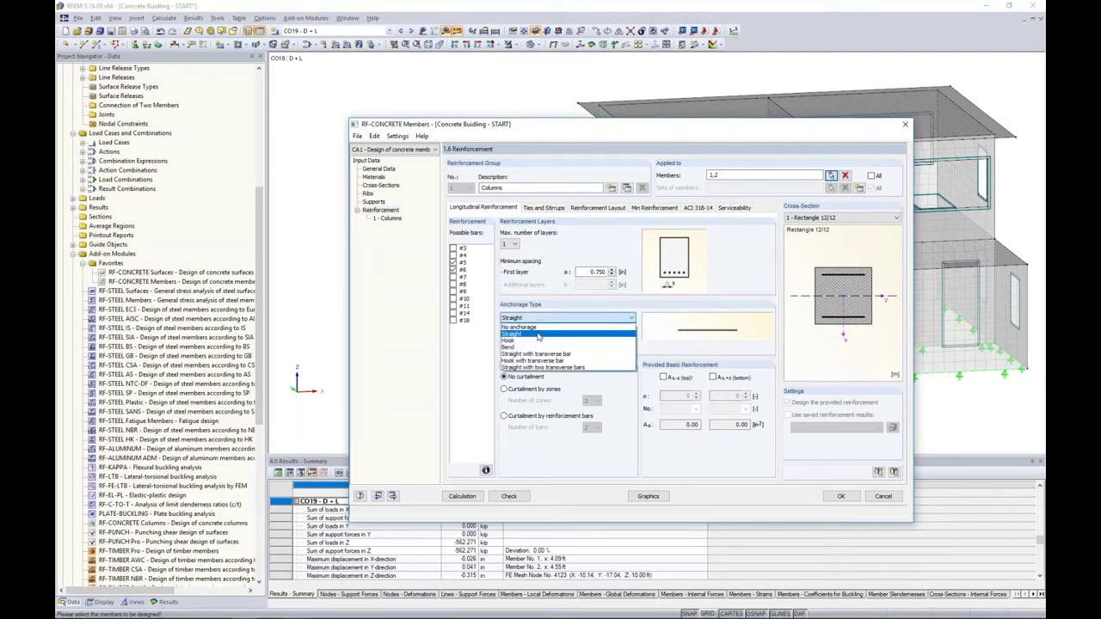
click(536, 341)
click(536, 320)
click(527, 346)
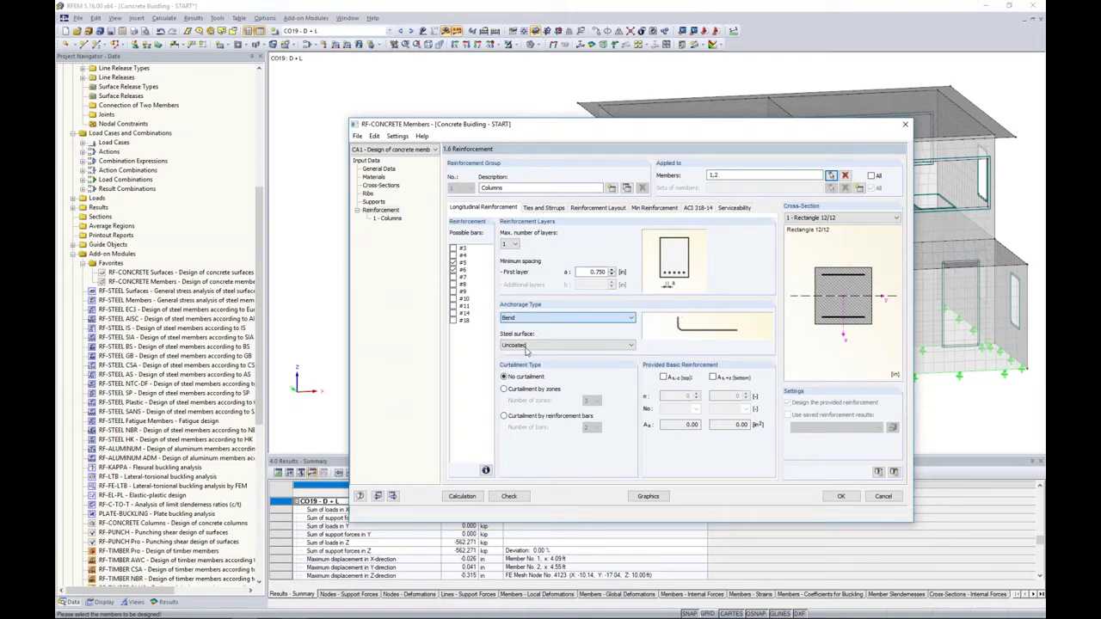
click(566, 320)
click(516, 327)
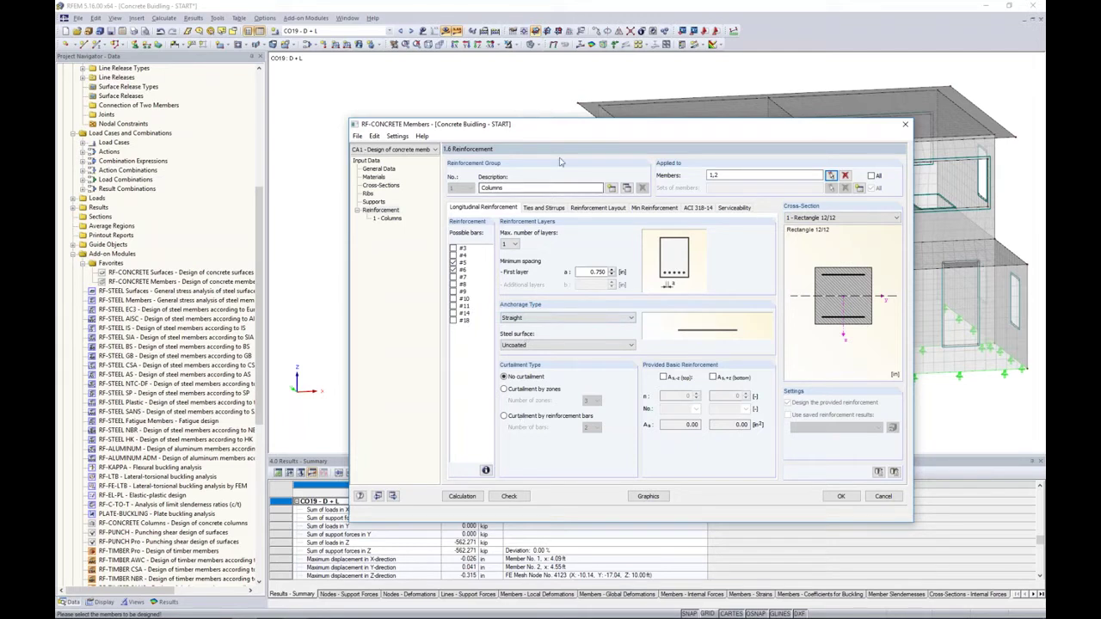
drag(572, 131, 571, 135)
drag(559, 164, 555, 126)
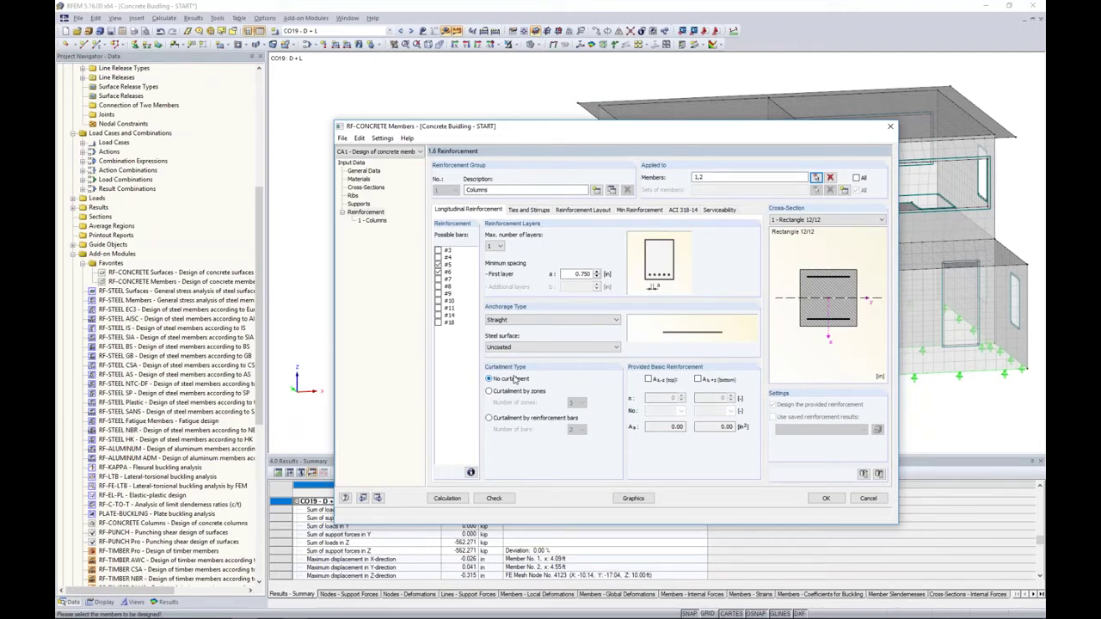
drag(573, 134, 566, 355)
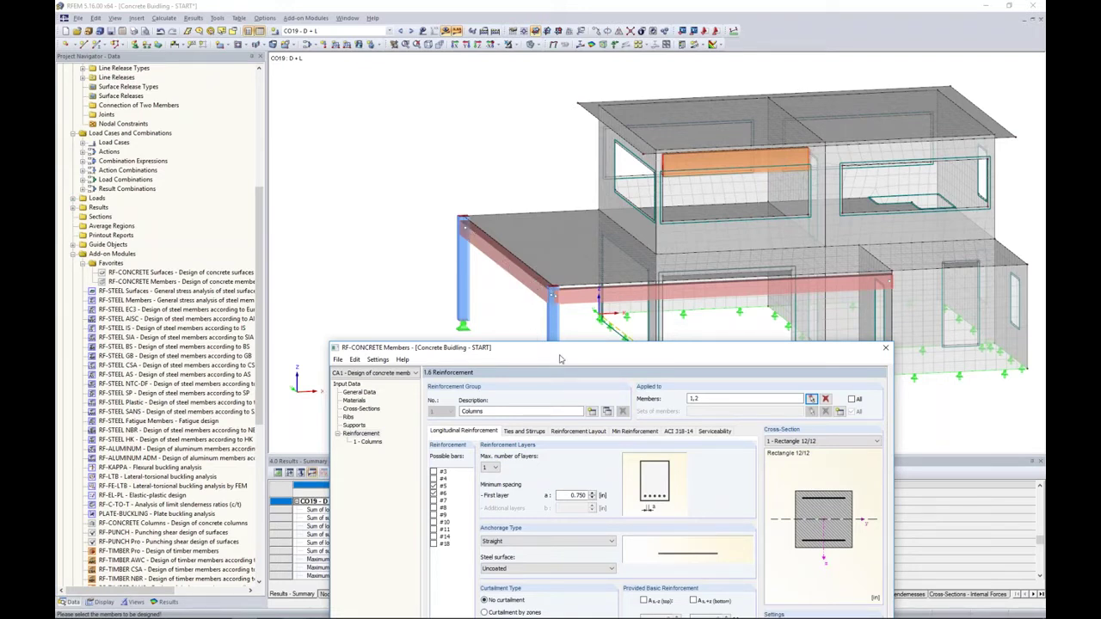
drag(564, 350, 550, 135)
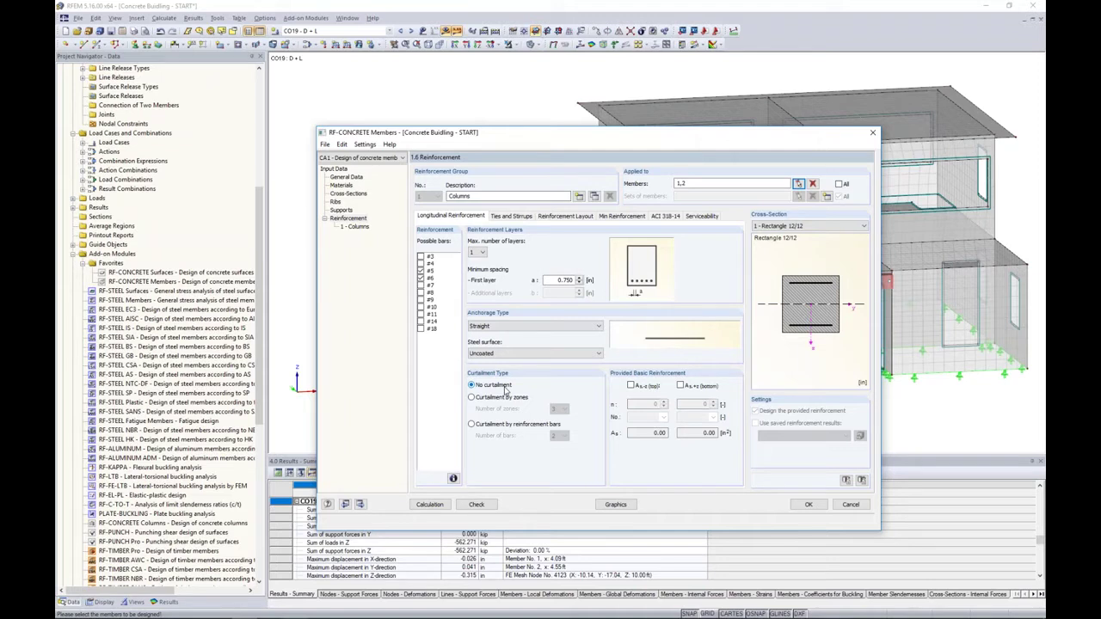
- Review the columns' tie settings and concrete cover, and set their reinforcement layout to Uniformly surrounding
click(512, 216)
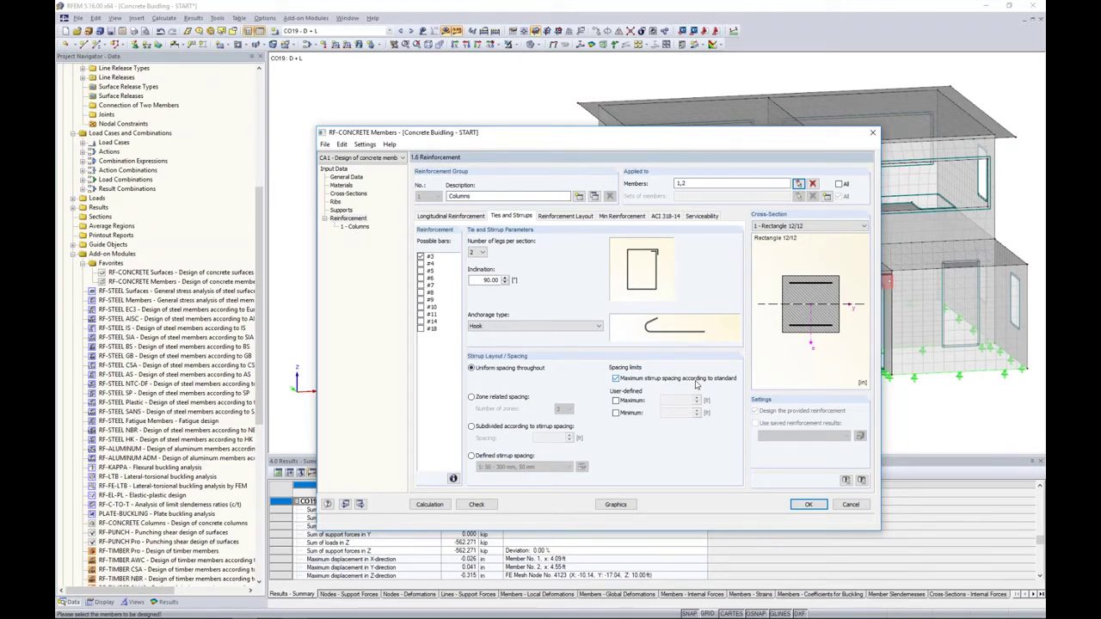
click(557, 217)
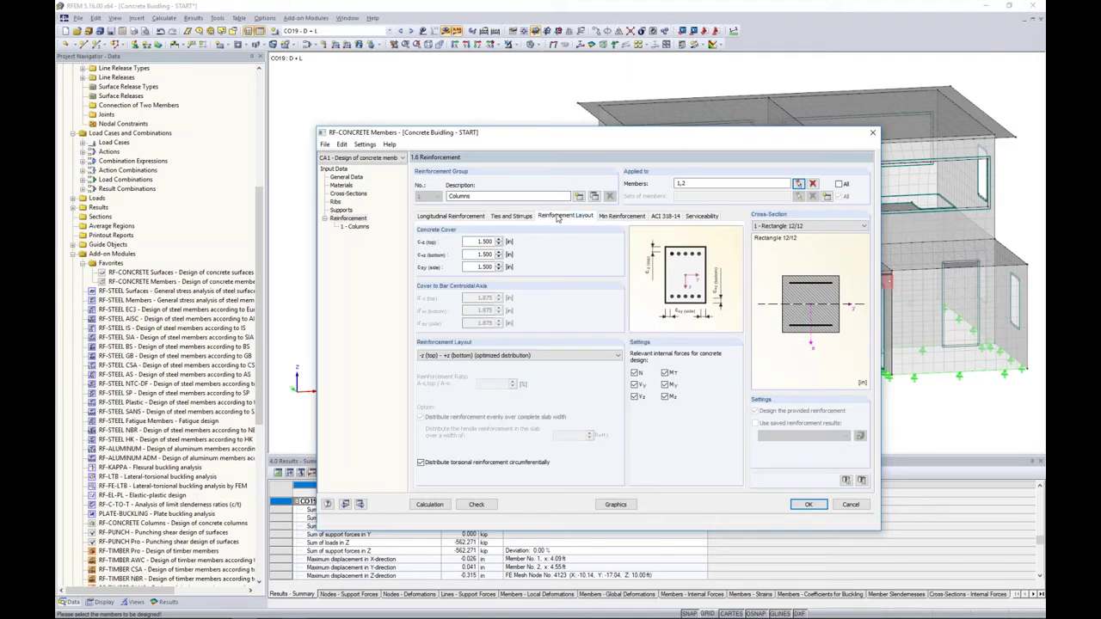
click(476, 242)
click(617, 356)
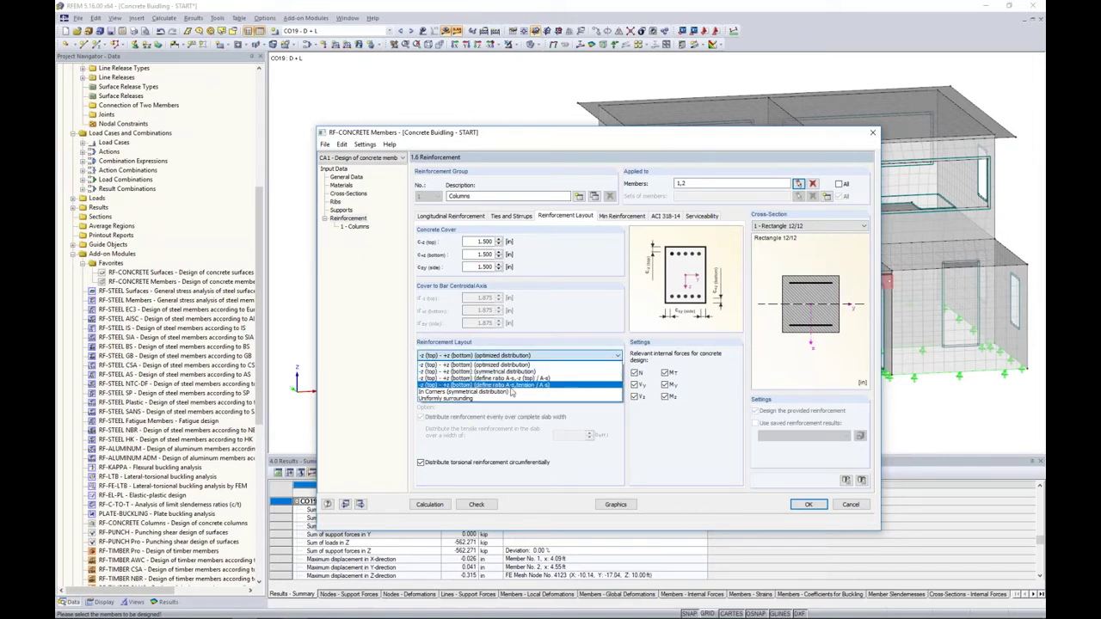
click(465, 398)
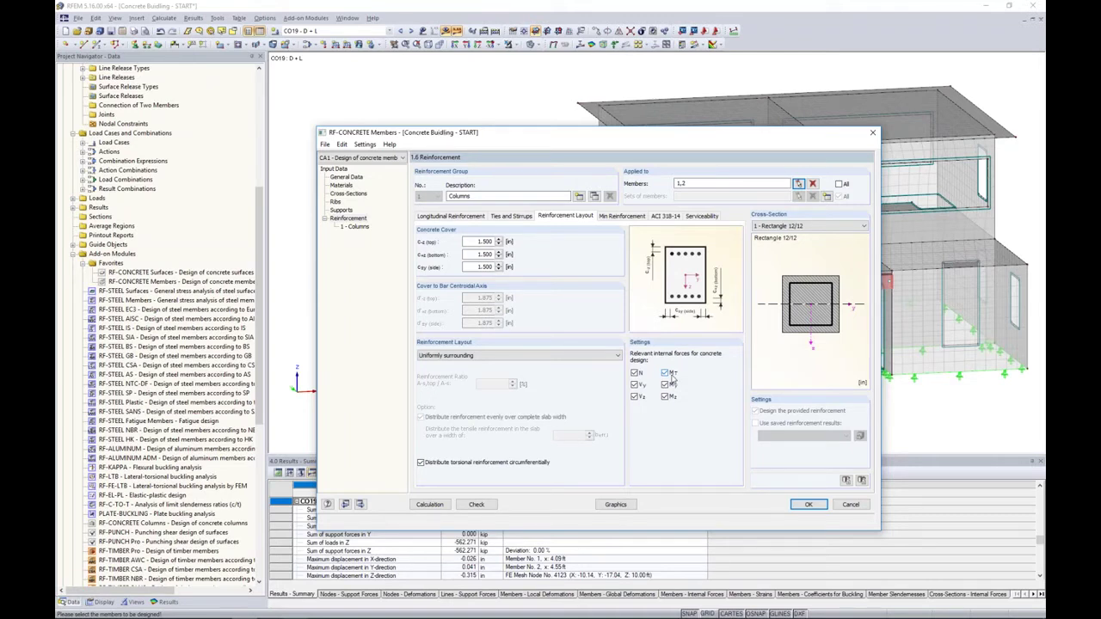
click(665, 373)
click(665, 373)
- Review the columns' minimum reinforcement options and the ACI 318-14 maximum reinforcement percentage and strength reduction factors
click(611, 216)
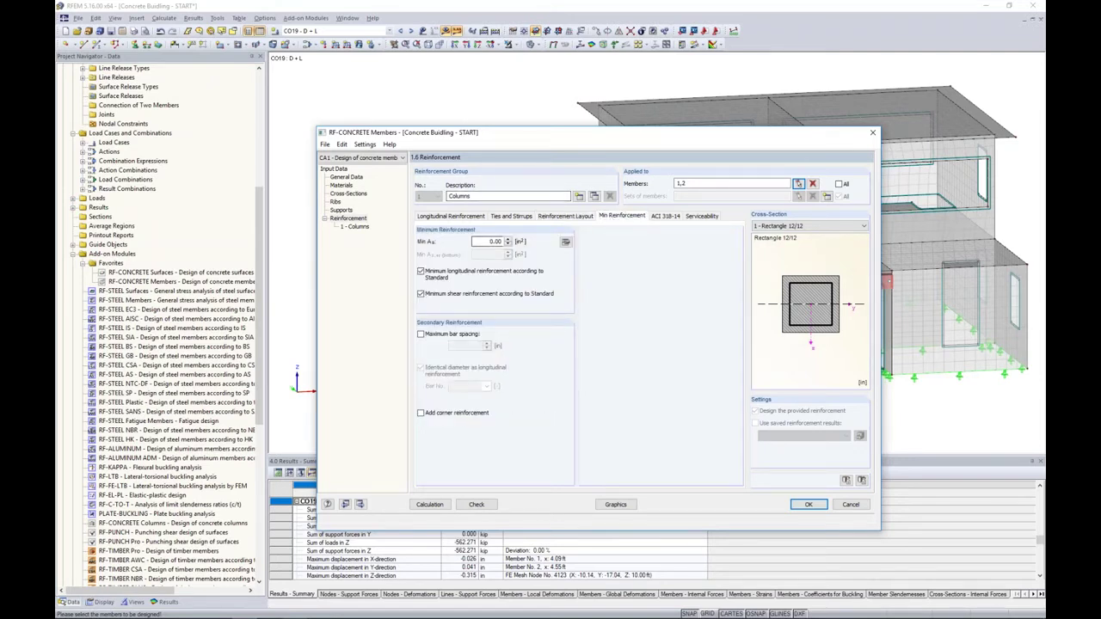
click(489, 242)
click(671, 220)
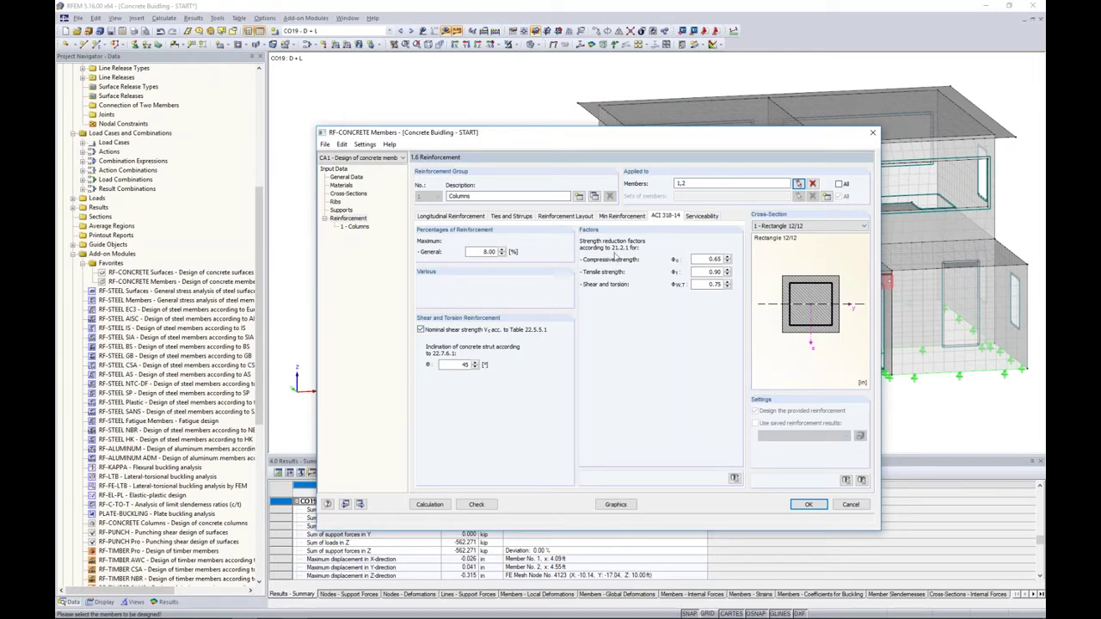
click(708, 272)
- Check the serviceability load combinations and set the columns' top and bottom crack width limits to 0.016 in for dry air or protective membrane
click(701, 216)
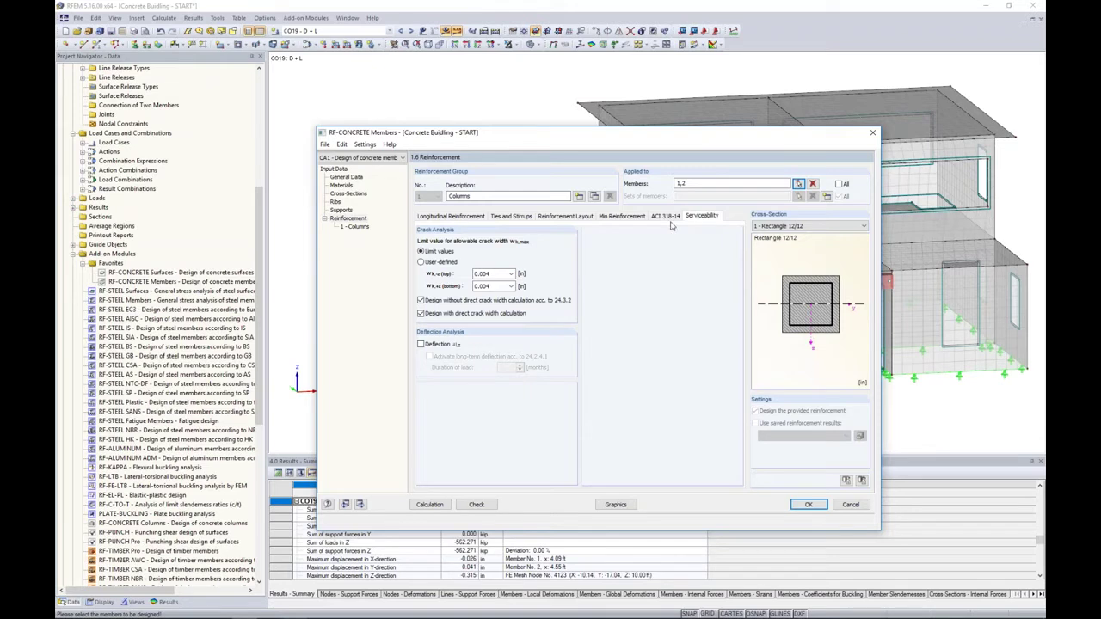
click(346, 177)
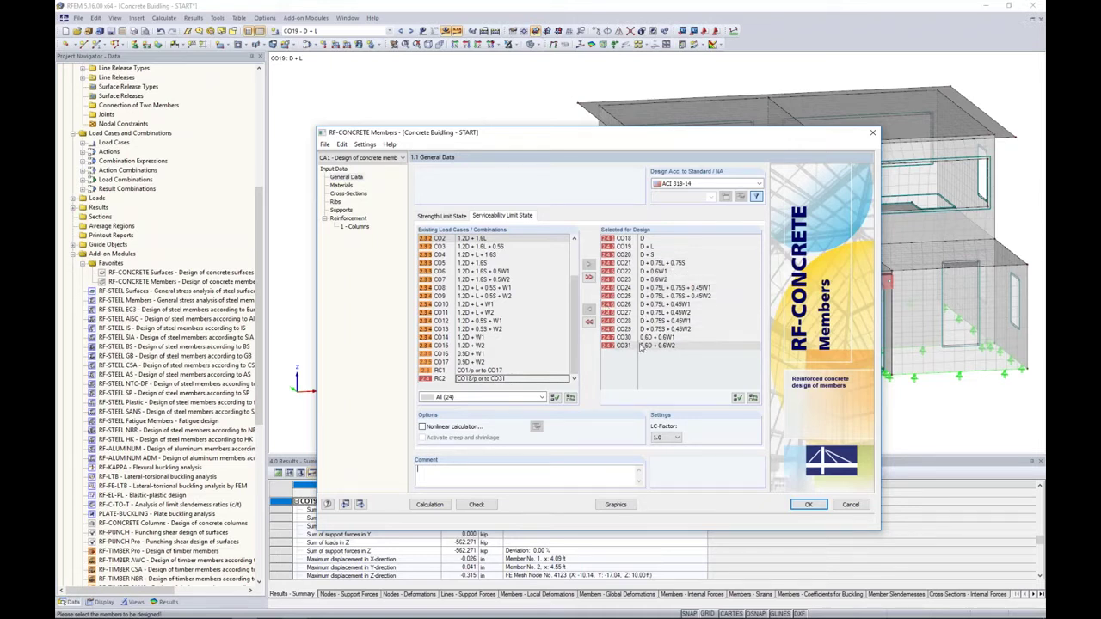
click(354, 226)
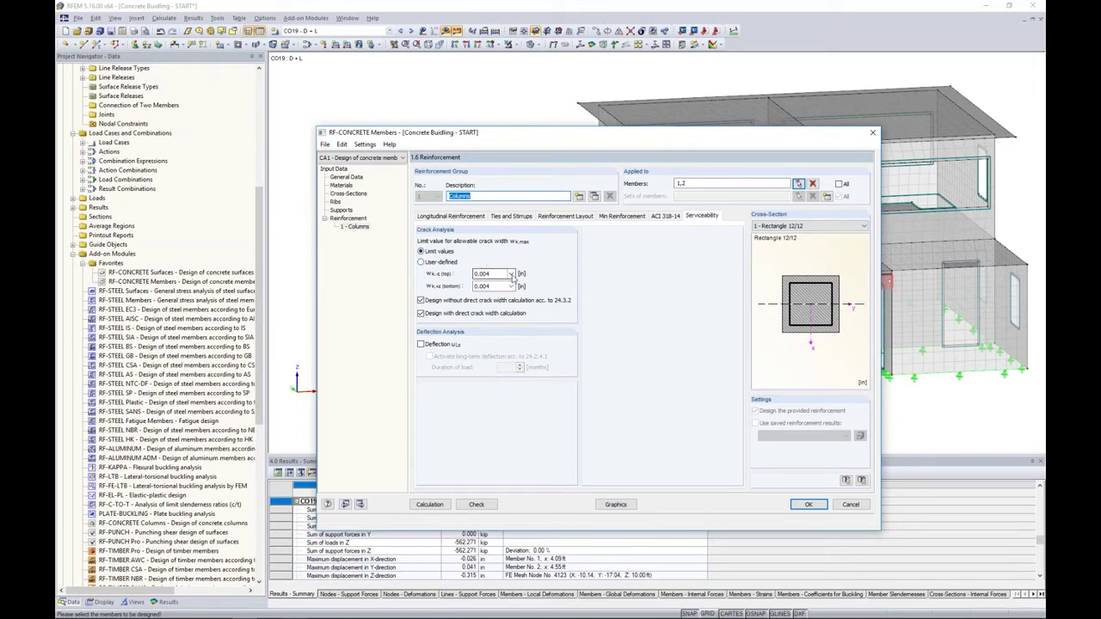
click(511, 273)
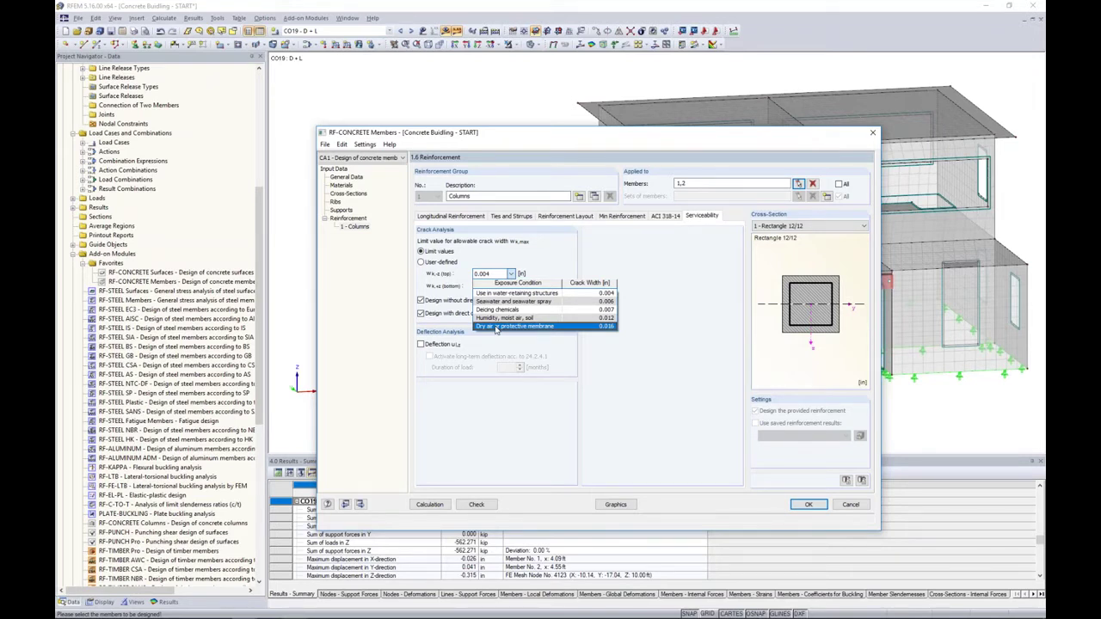
click(495, 327)
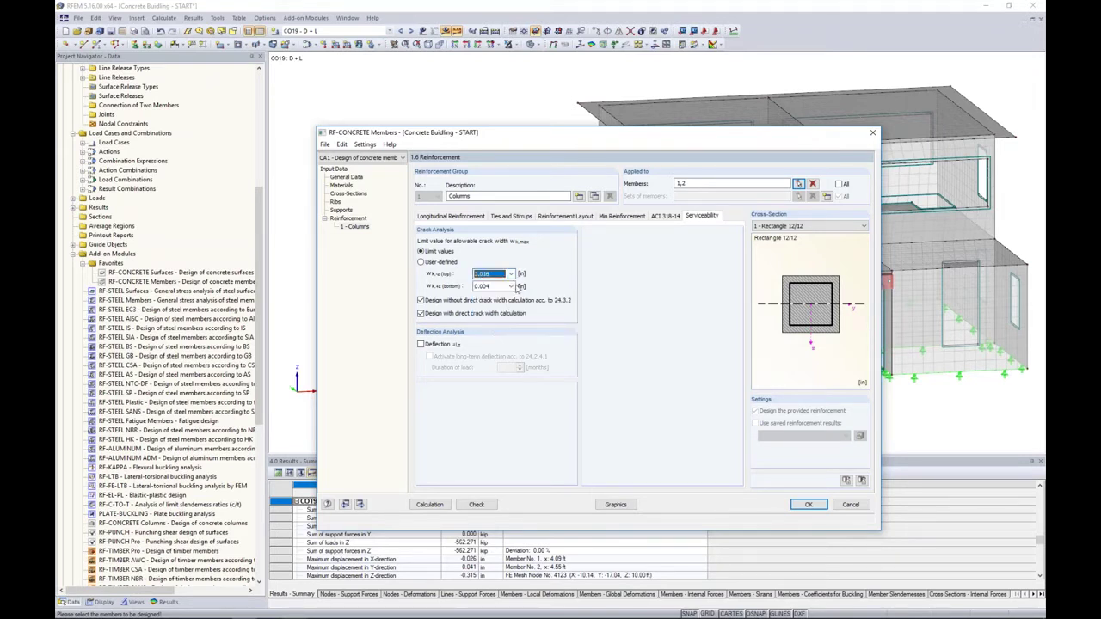
click(512, 286)
click(513, 338)
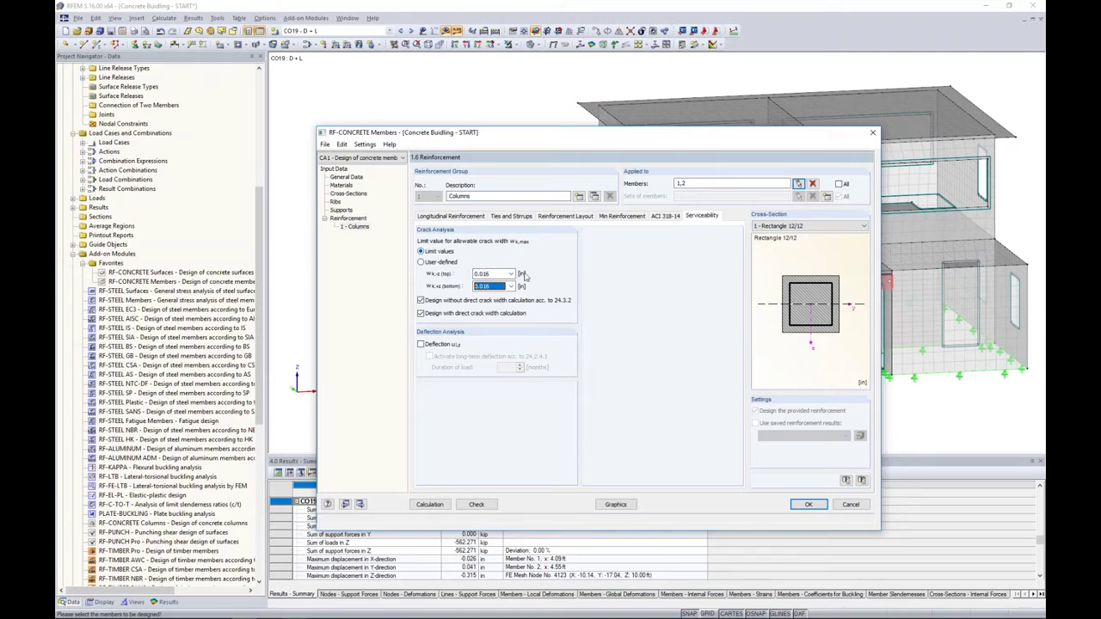
- Try user-defined crack widths for the columns and return to the predefined limit values
click(420, 262)
double_click(488, 274)
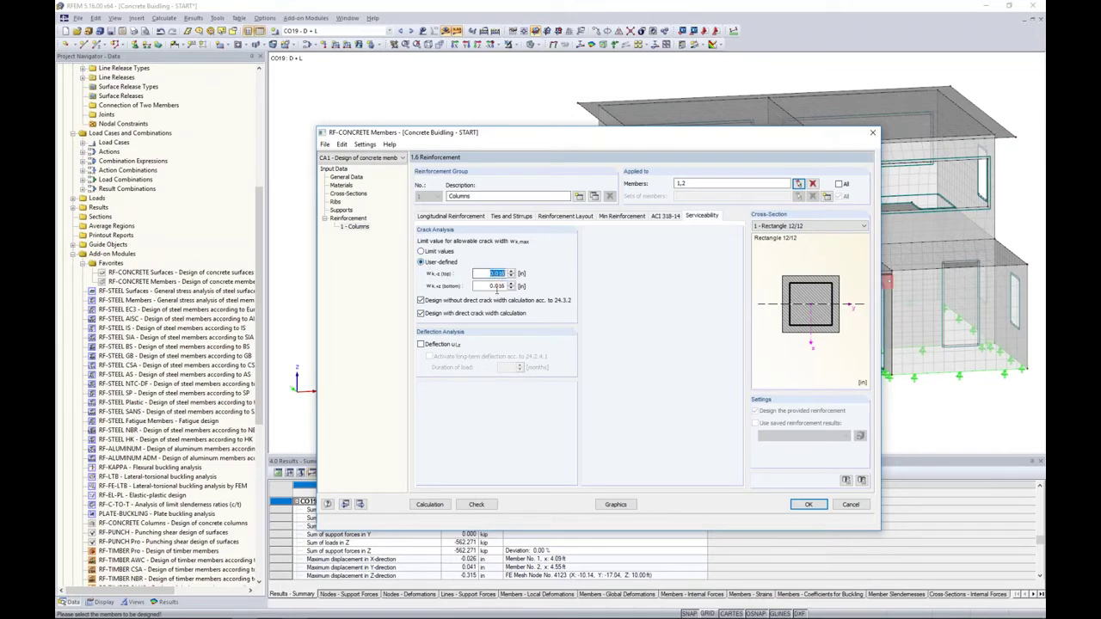
click(421, 251)
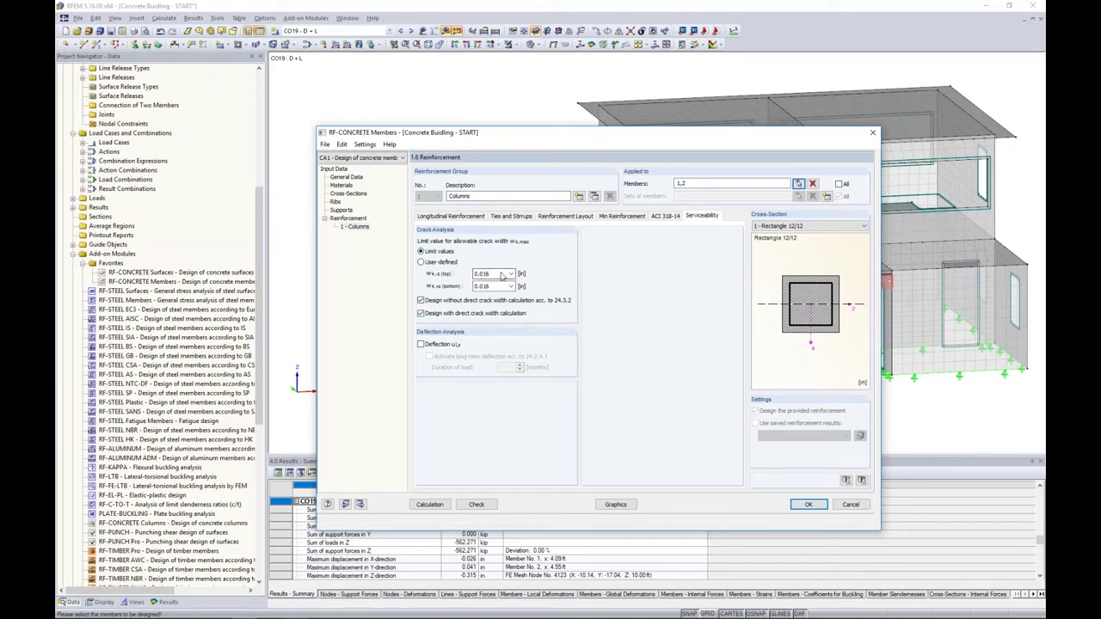
- Activate the columns' deflection analysis and try the long-term deflection option acc. to 24.2.4.1 with its load duration, leaving that option off
click(421, 345)
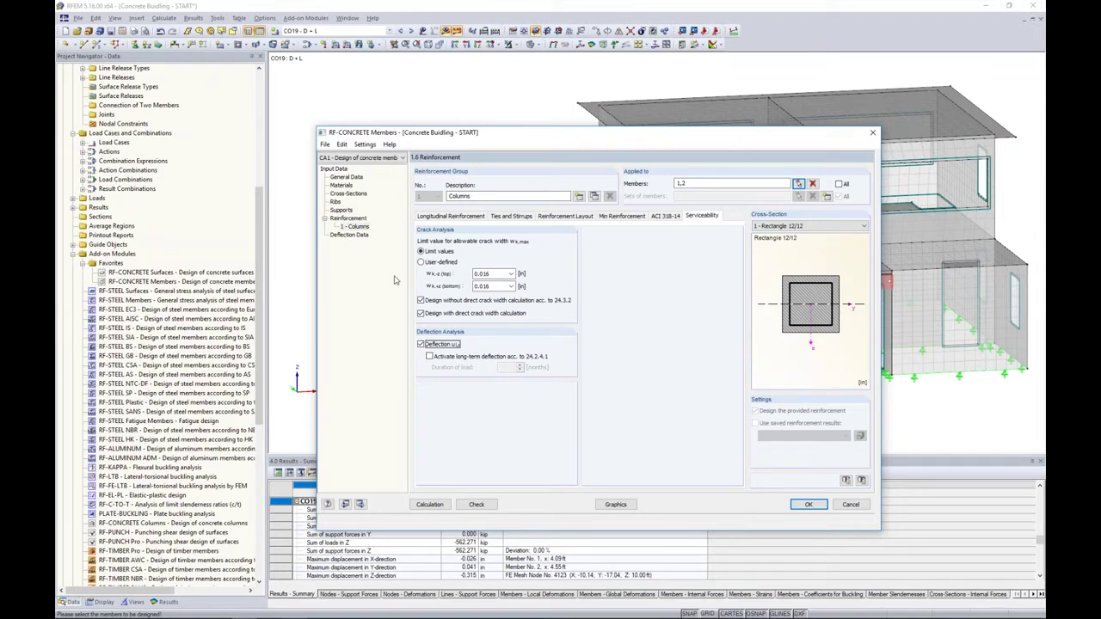
click(431, 357)
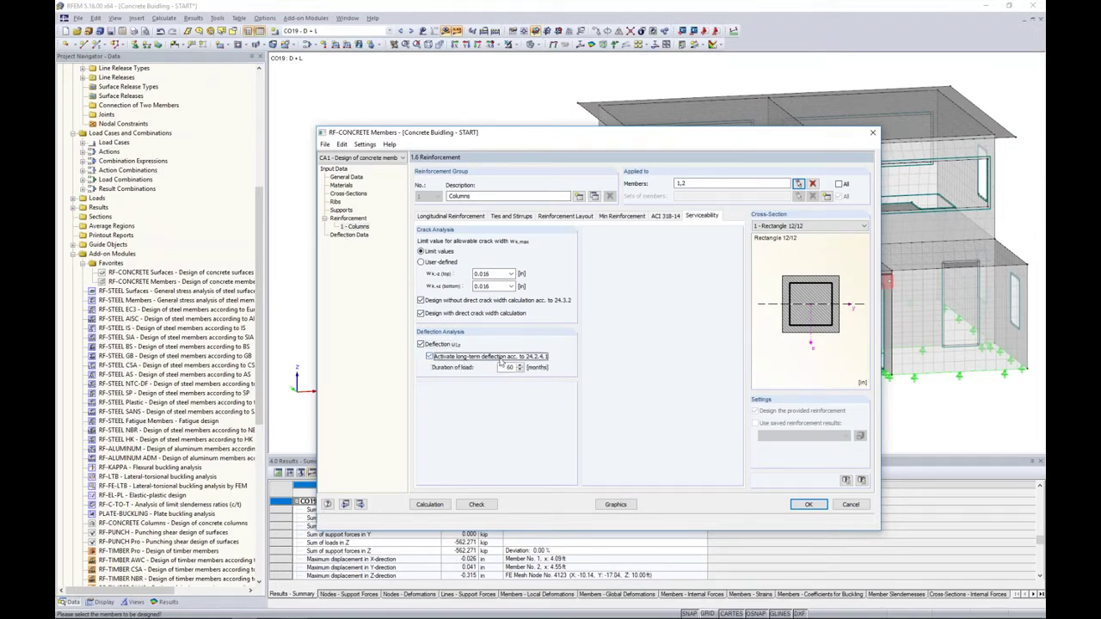
double_click(508, 368)
text(50)
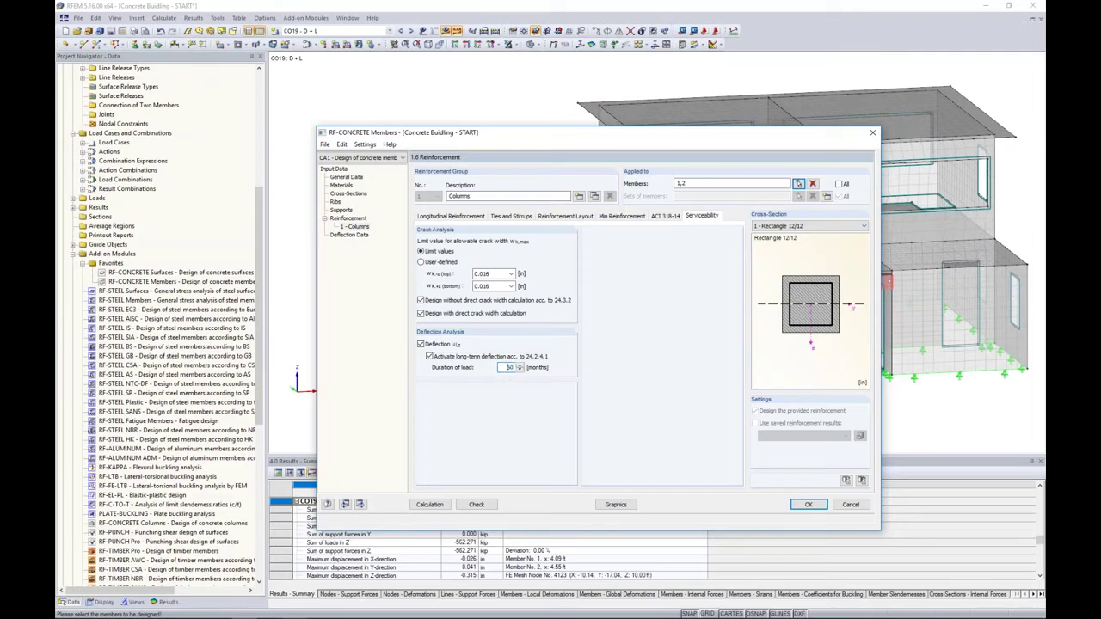
click(520, 365)
click(519, 370)
click(429, 357)
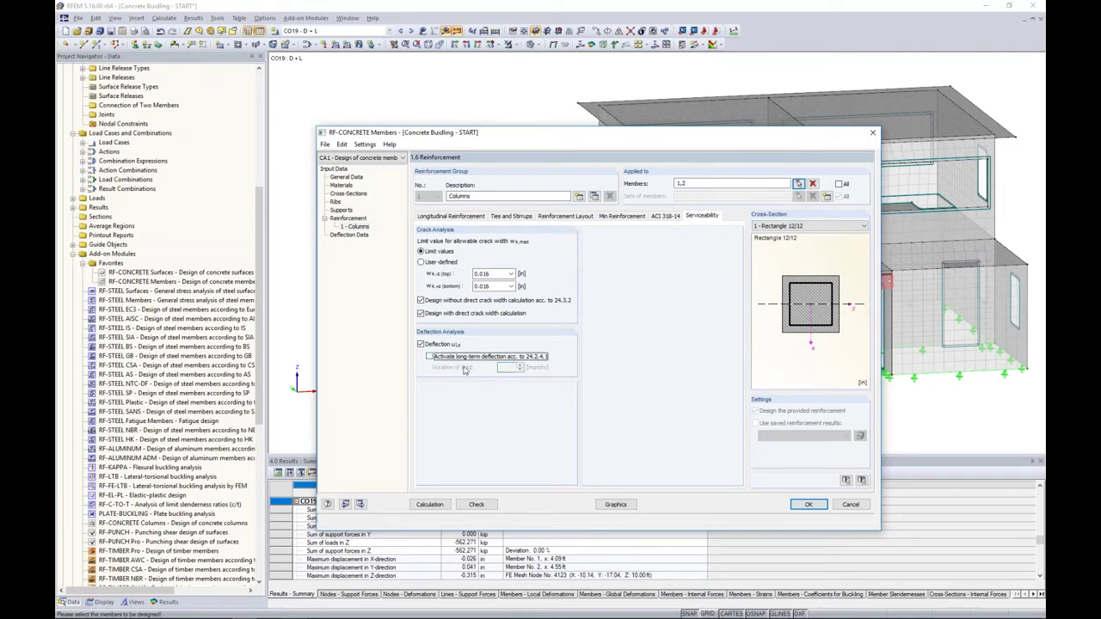
- Open the deflection data and compare the listed members 1 and 2 with the columns in the model
click(350, 237)
drag(505, 135, 496, 357)
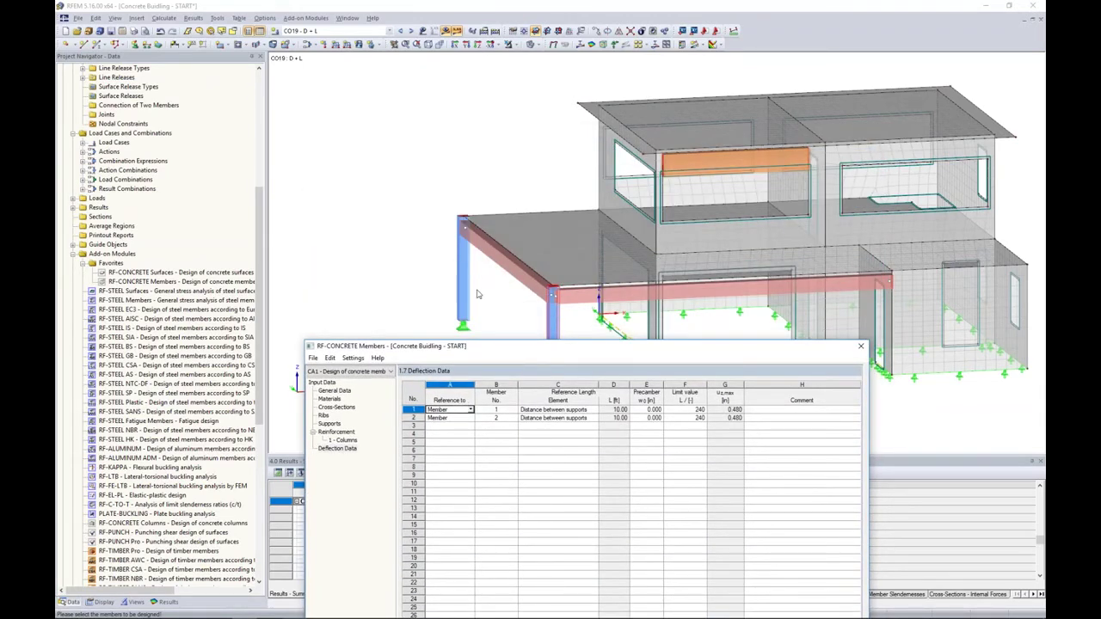
click(453, 417)
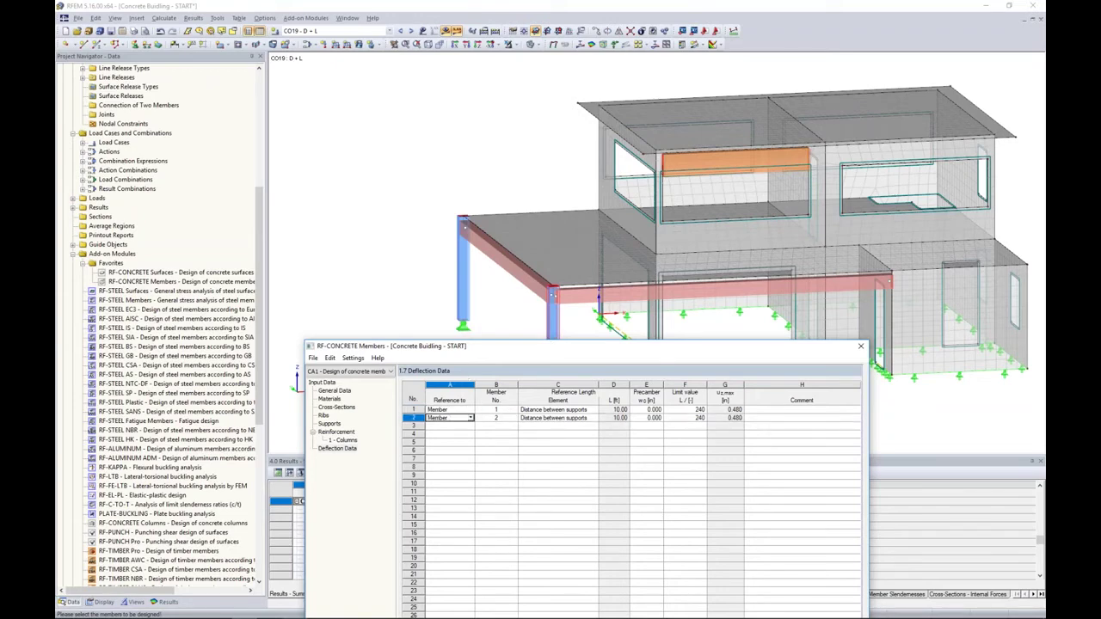
drag(560, 347, 553, 128)
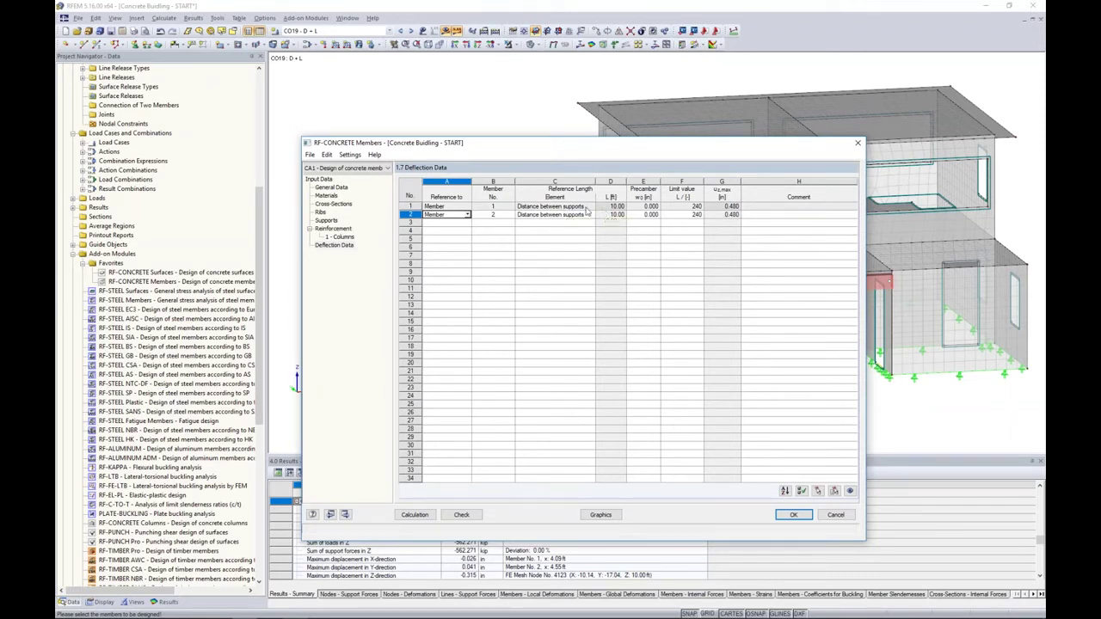
- Review member 1's reference length setting and the available deflection limit values in the deflection data
click(590, 208)
click(591, 207)
click(591, 209)
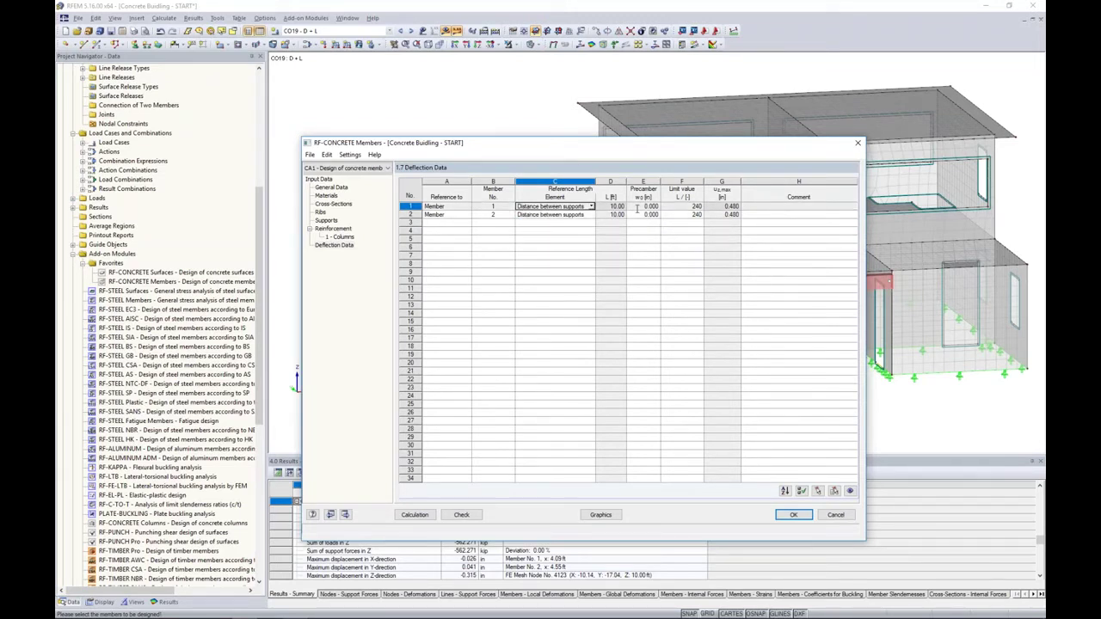
click(684, 208)
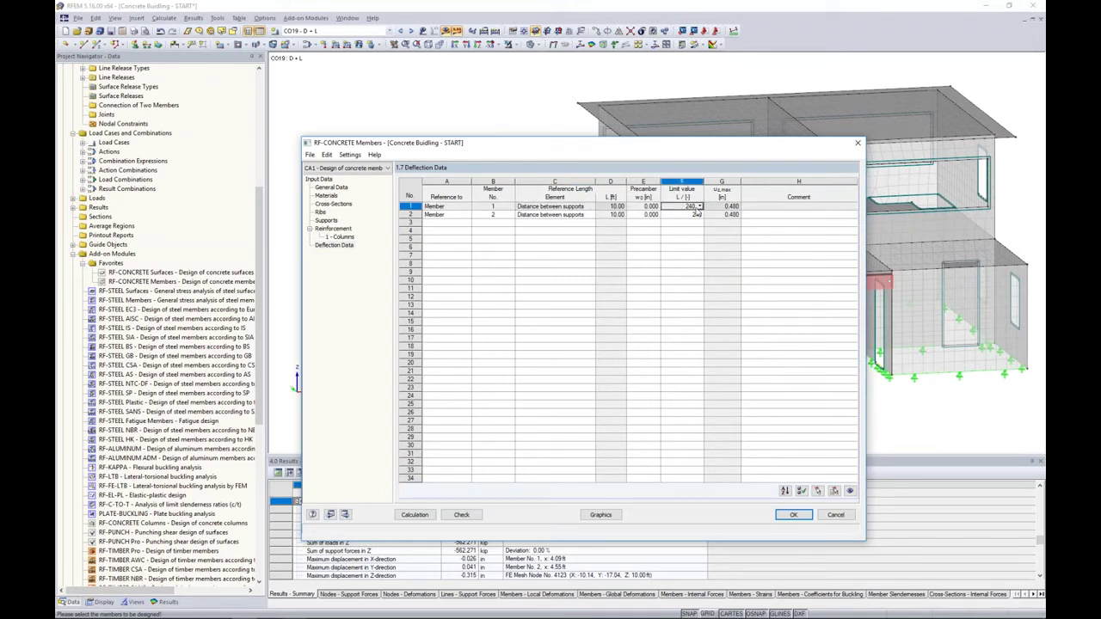
click(699, 209)
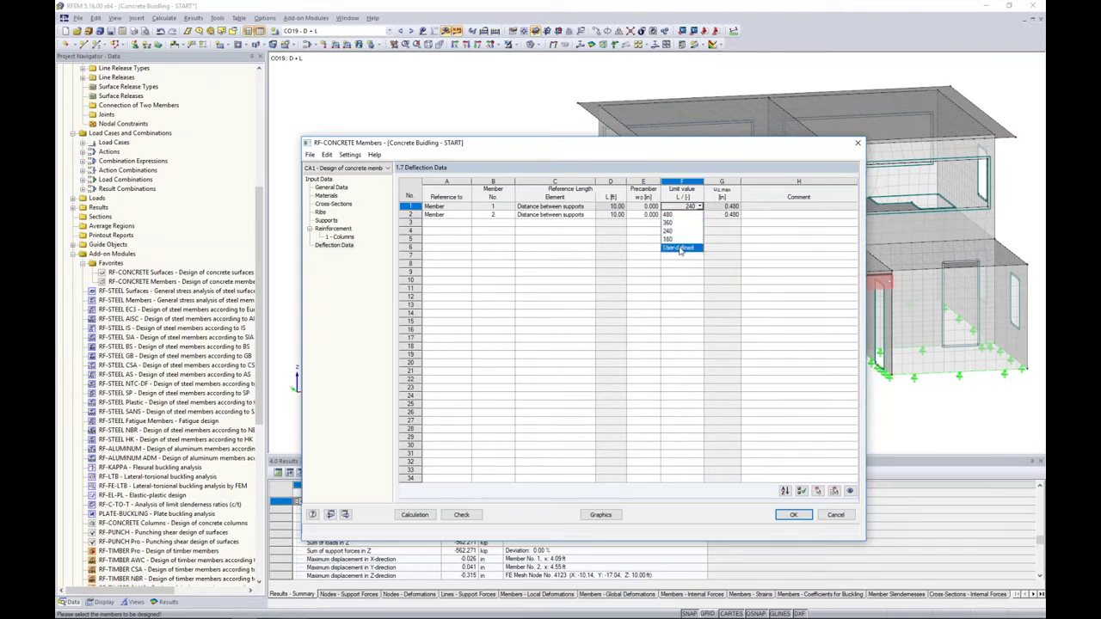
- Choose 240 as member 1's deflection limit value and return to the Columns reinforcement group
click(686, 231)
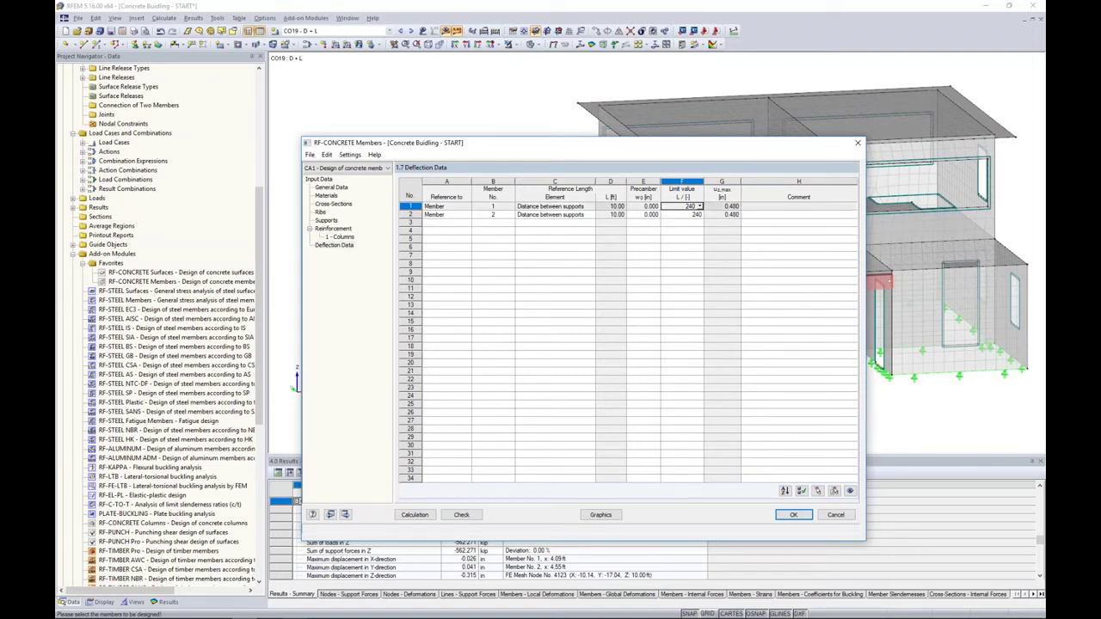
click(340, 237)
click(437, 227)
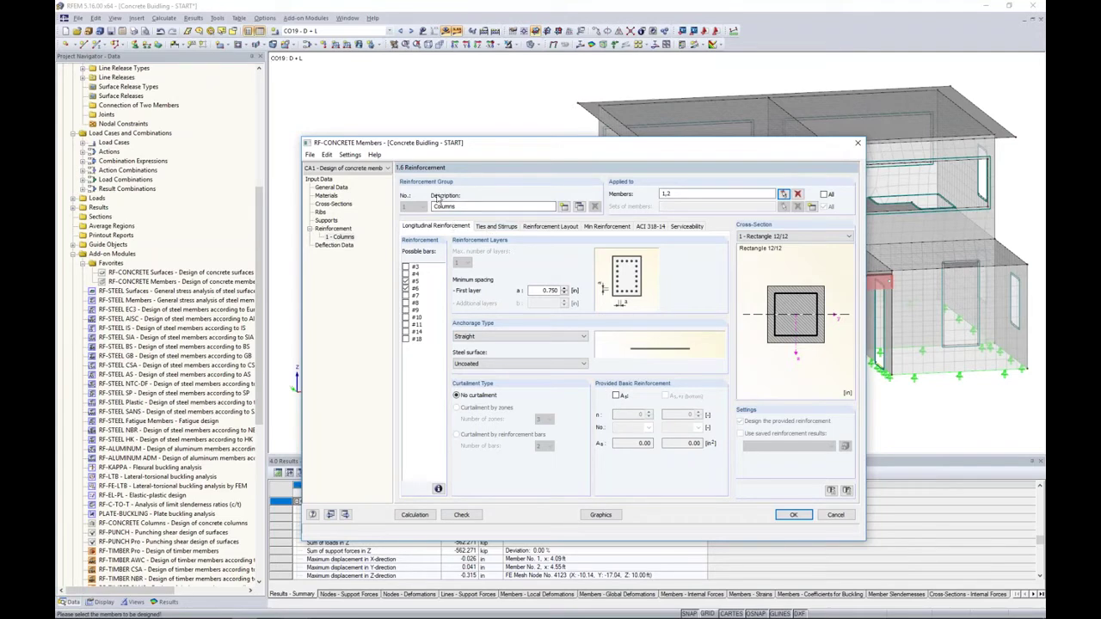
drag(494, 149, 484, 306)
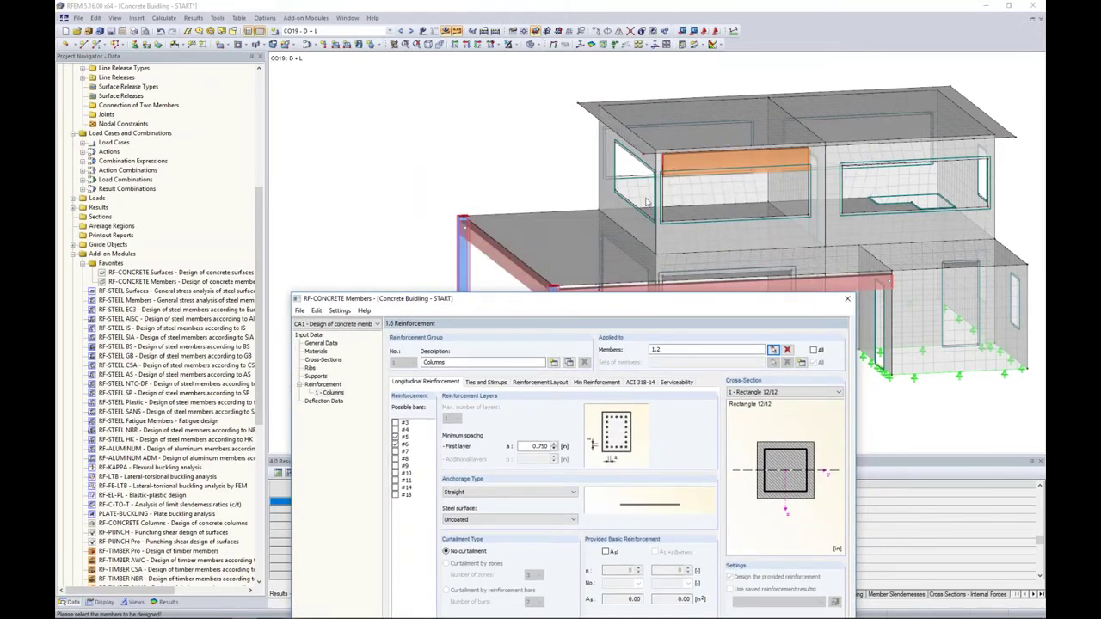
drag(602, 300, 608, 129)
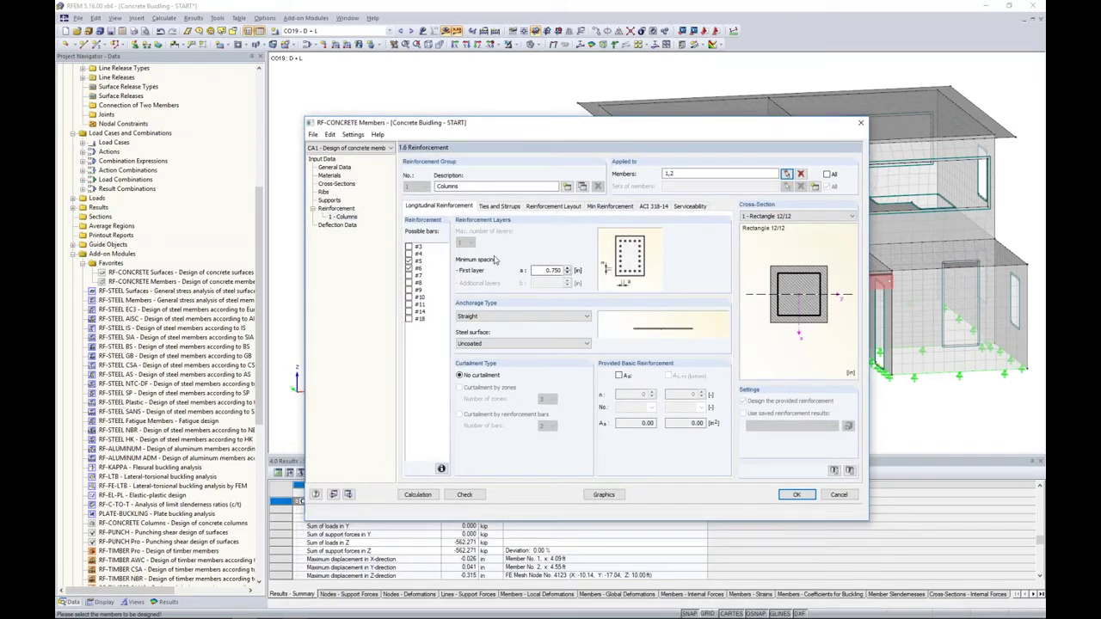
- Copy the Columns reinforcement group, name the copy Ribs, and apply it to members 3 and 4
click(583, 187)
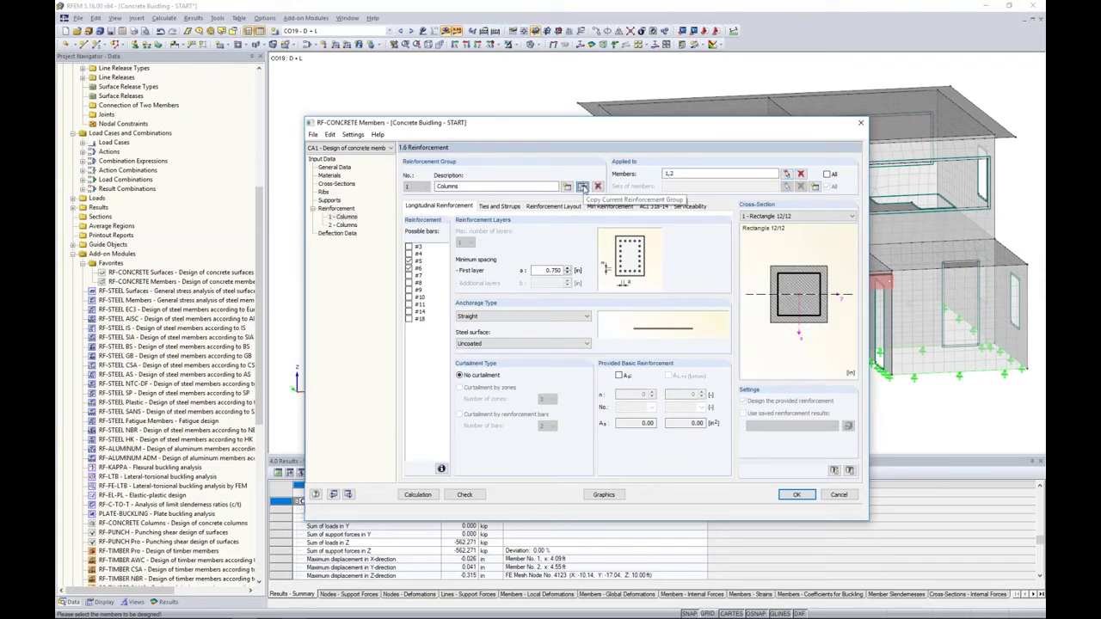
click(344, 225)
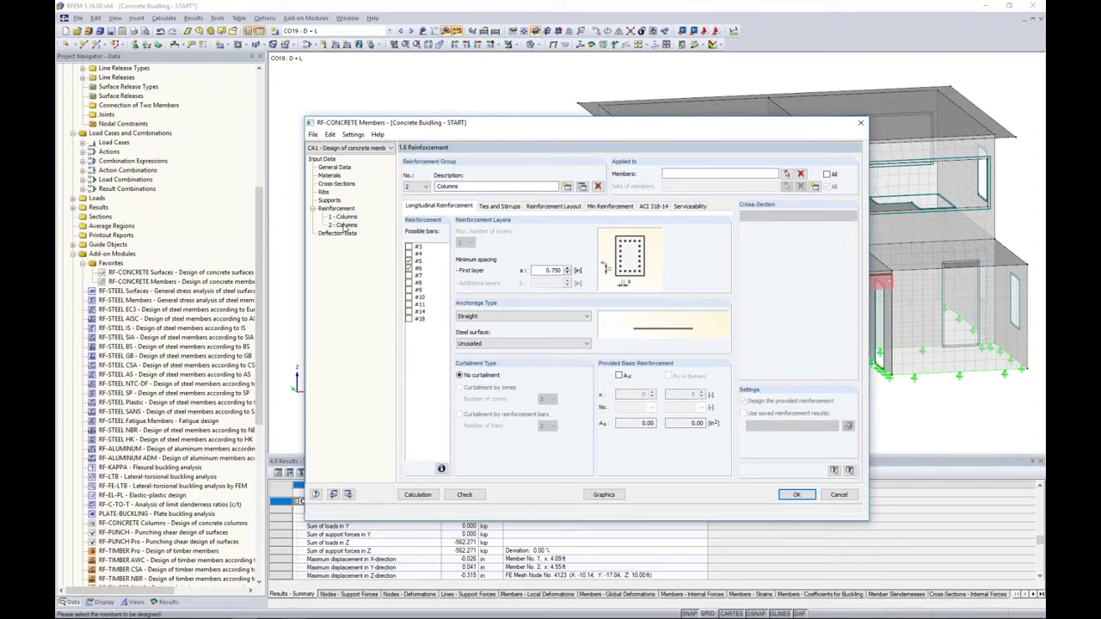
double_click(447, 187)
text(Ribs)
click(786, 174)
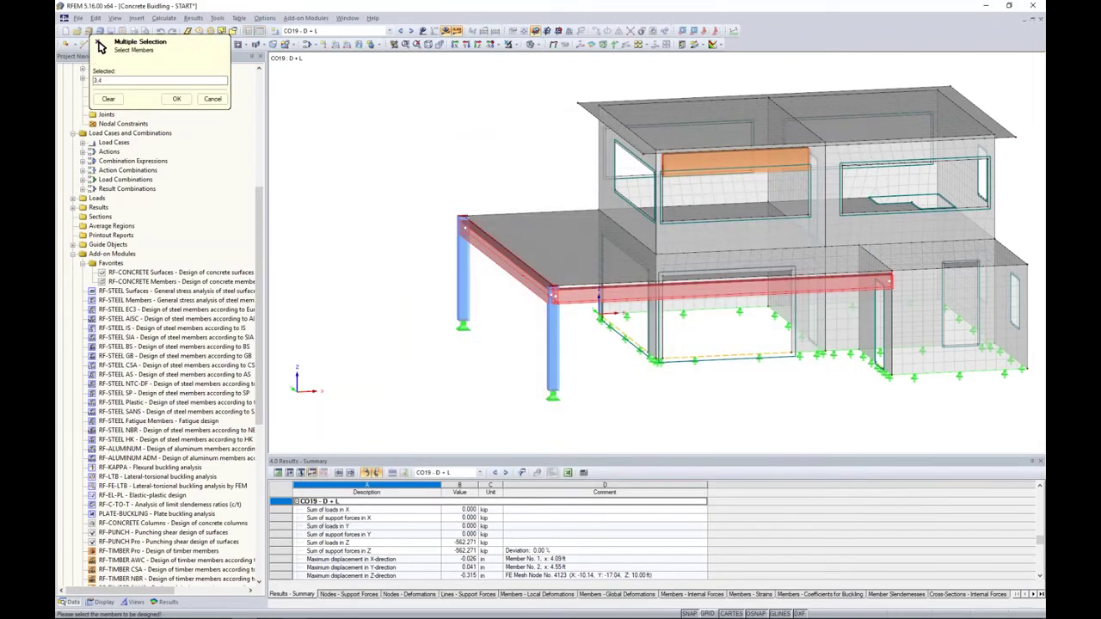
click(177, 98)
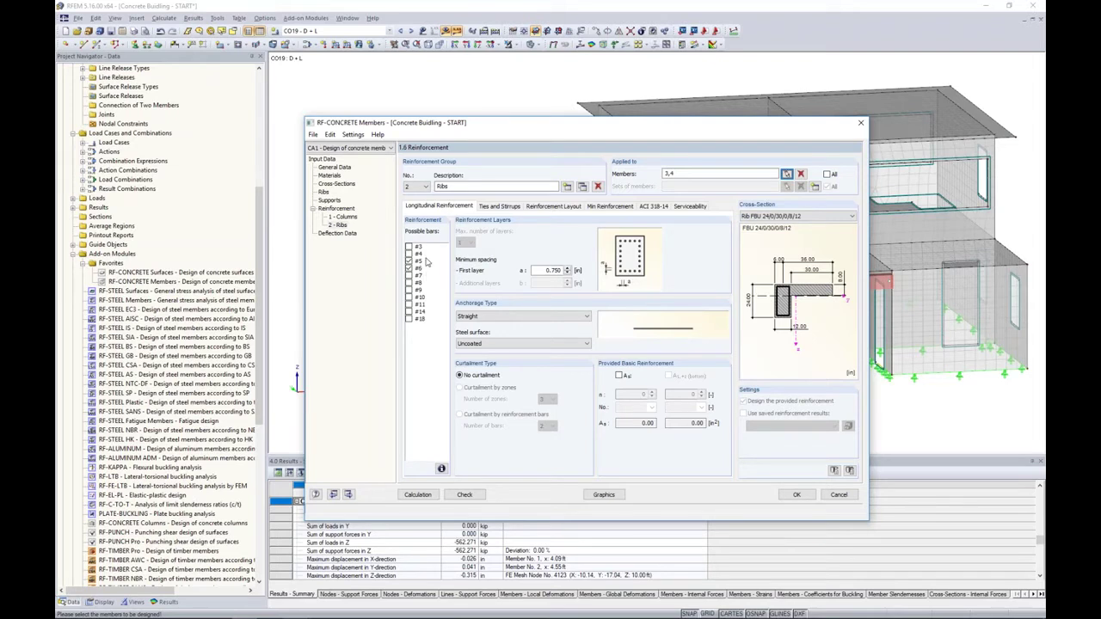
- Set the Ribs group's stirrups to #4 bars with zone related spacing
click(493, 208)
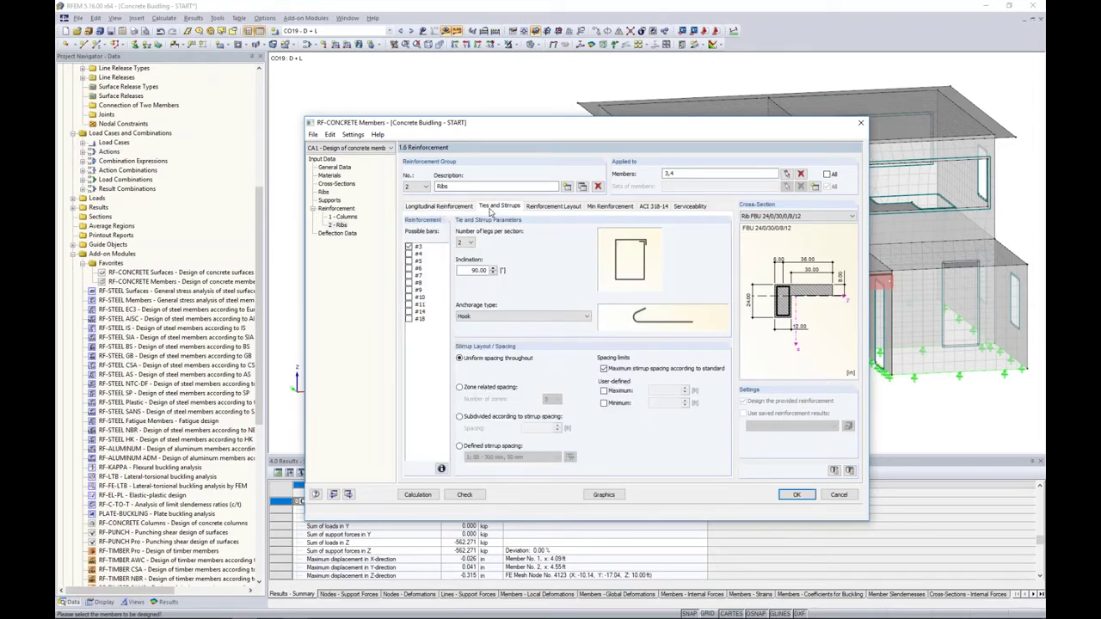
click(409, 253)
click(462, 387)
- Set the ribs' reinforcement layout to top and bottom symmetrical distribution, and distribute the reinforcement evenly over the complete slab width
click(544, 207)
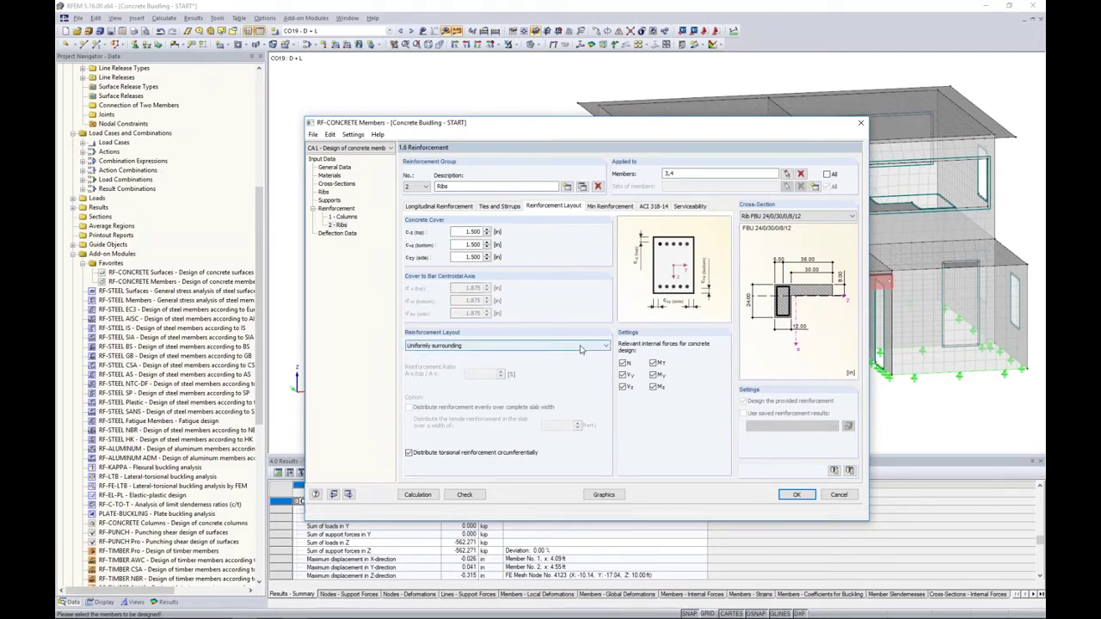
click(525, 346)
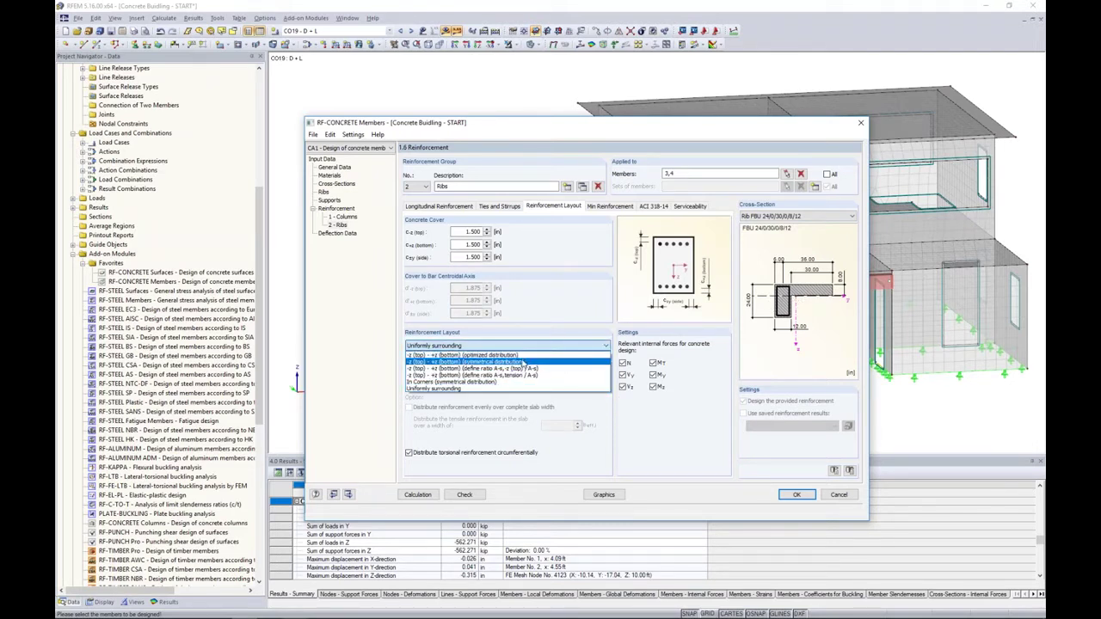
click(520, 362)
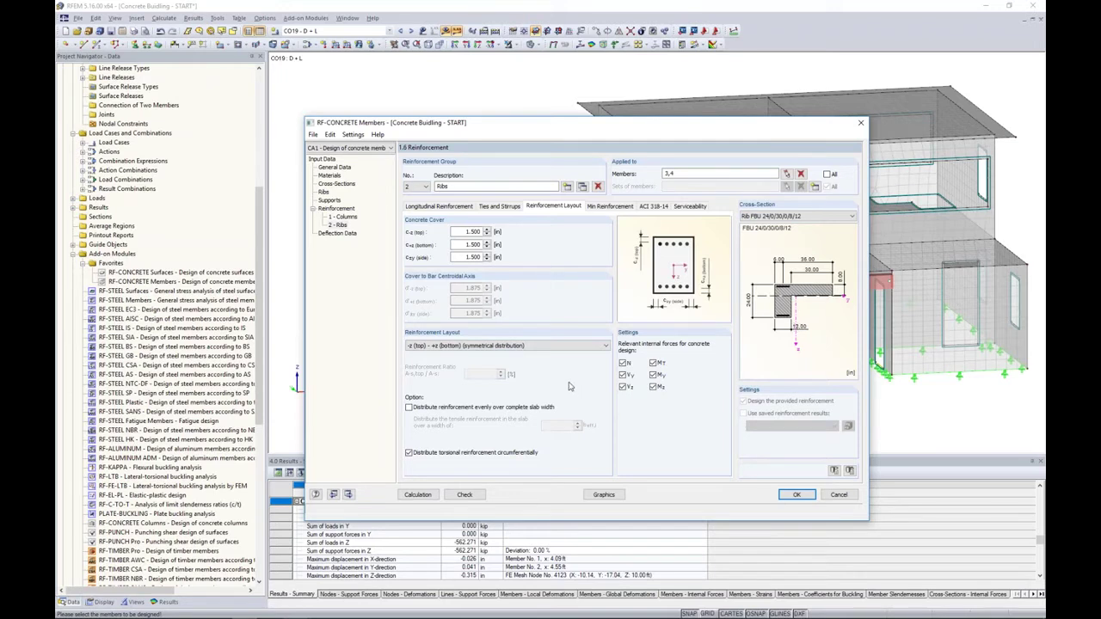
click(409, 407)
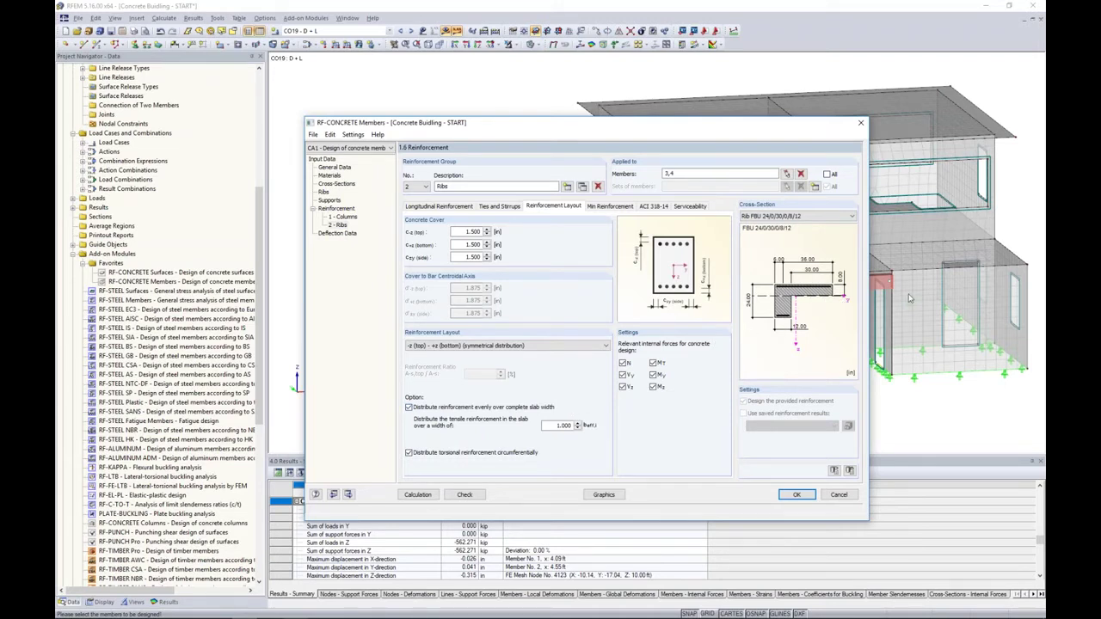
- Review the ribs' minimum reinforcement, ACI 318-14 and serviceability settings, and the members' deflection data
click(611, 207)
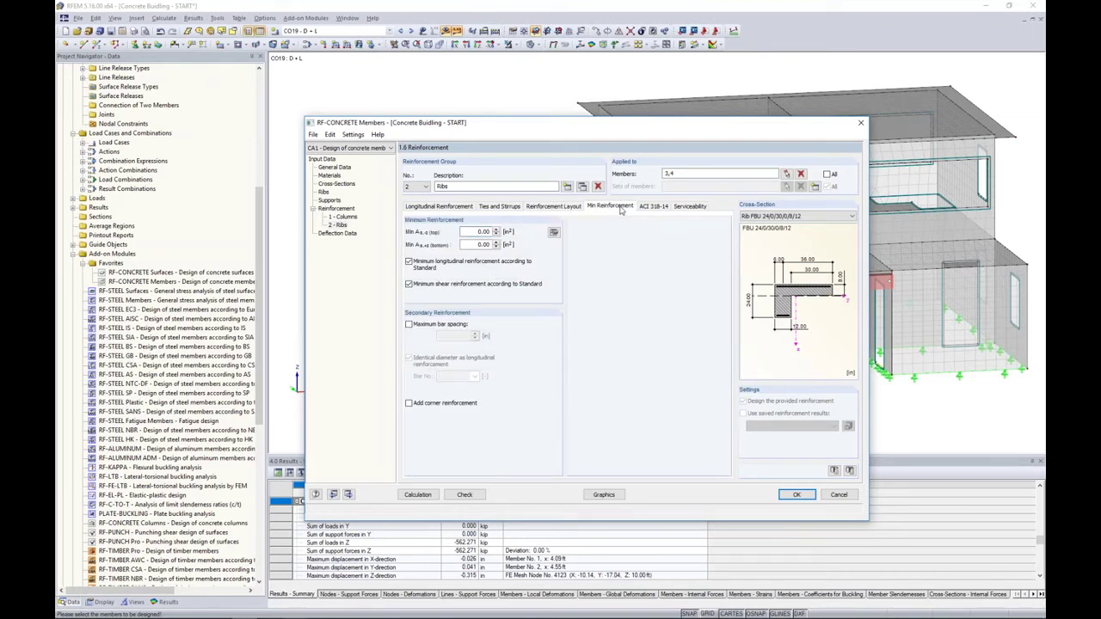
click(654, 206)
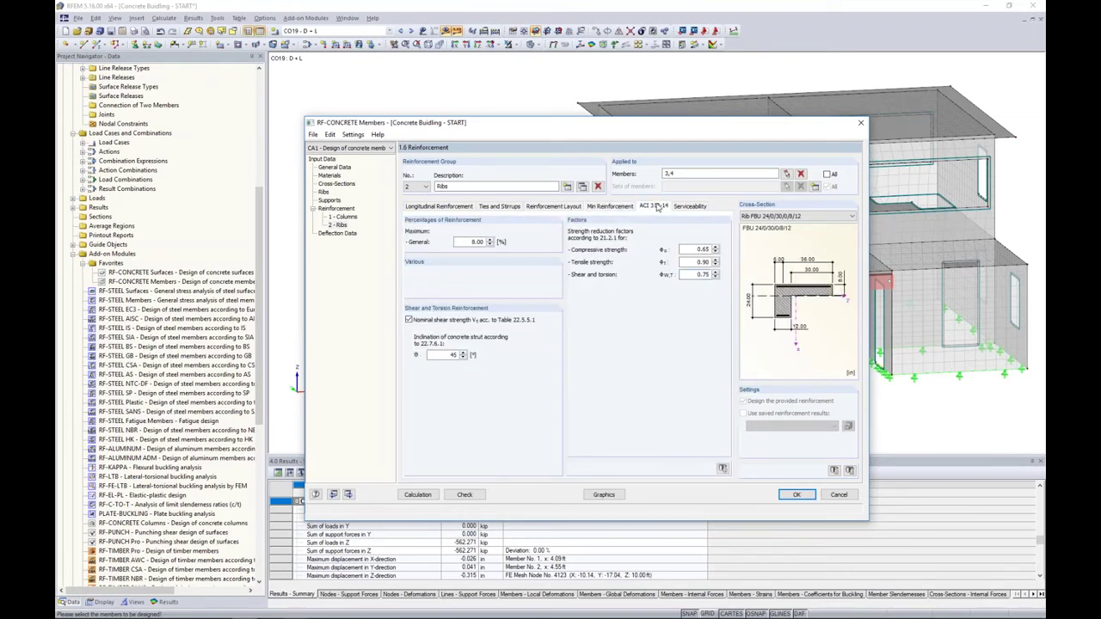
click(688, 208)
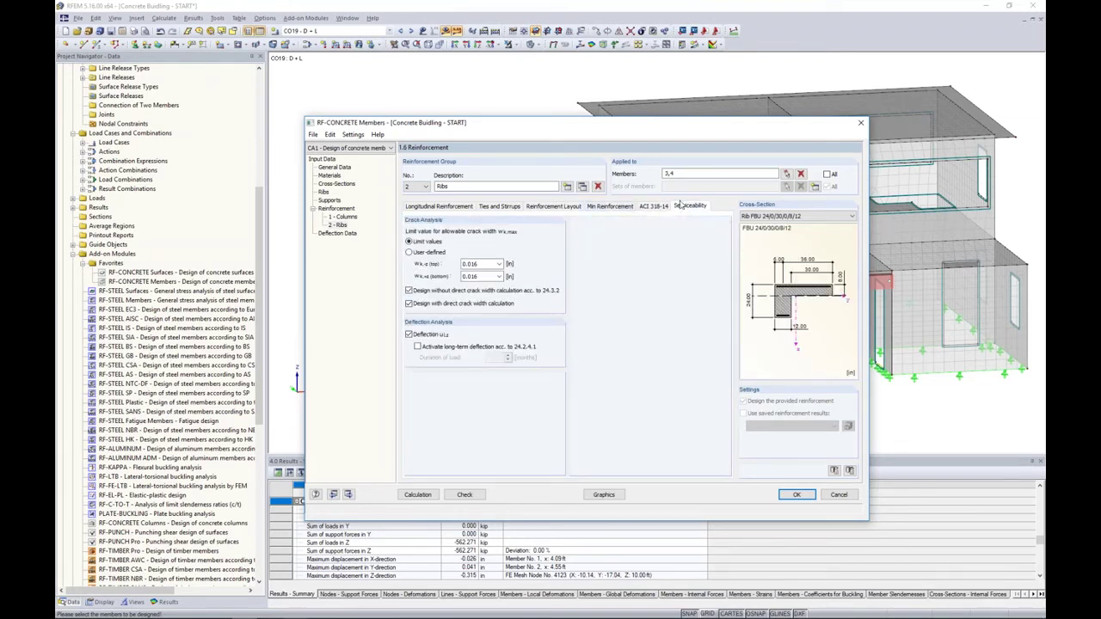
click(338, 234)
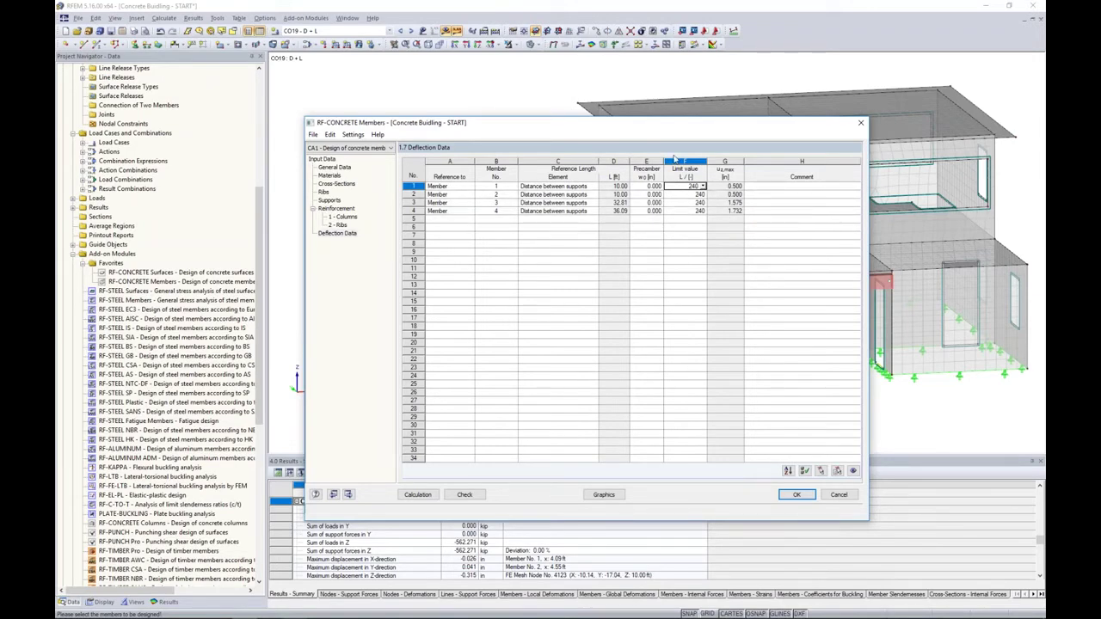
drag(672, 123, 679, 355)
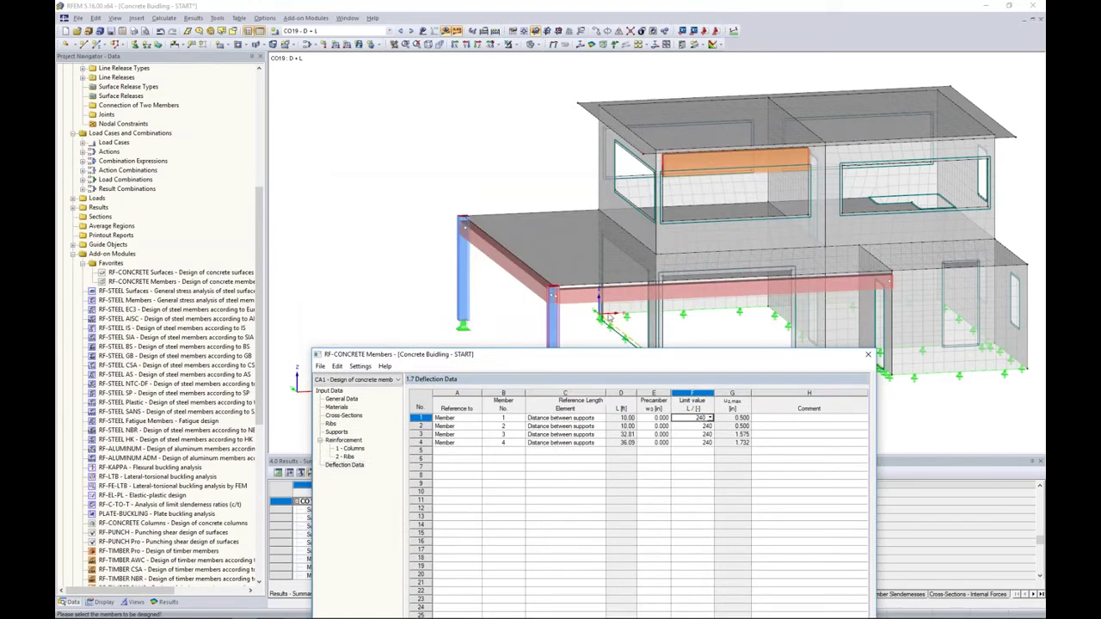
drag(598, 356, 599, 138)
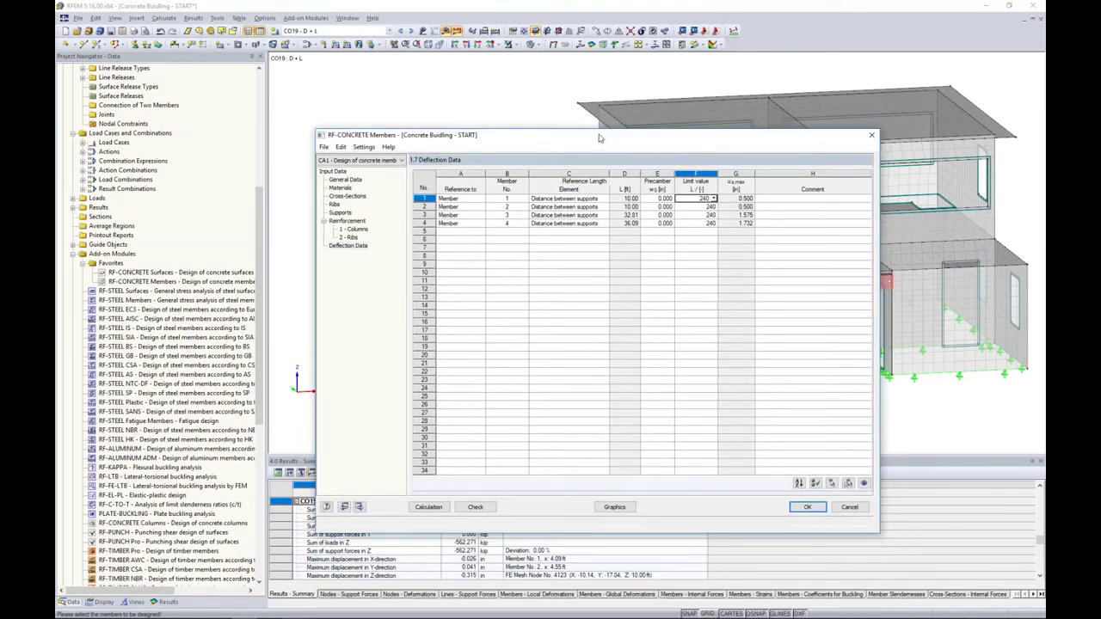
- Copy the Ribs reinforcement group, name the copy Spandrel, and apply it to member 5
click(348, 239)
drag(539, 130, 539, 229)
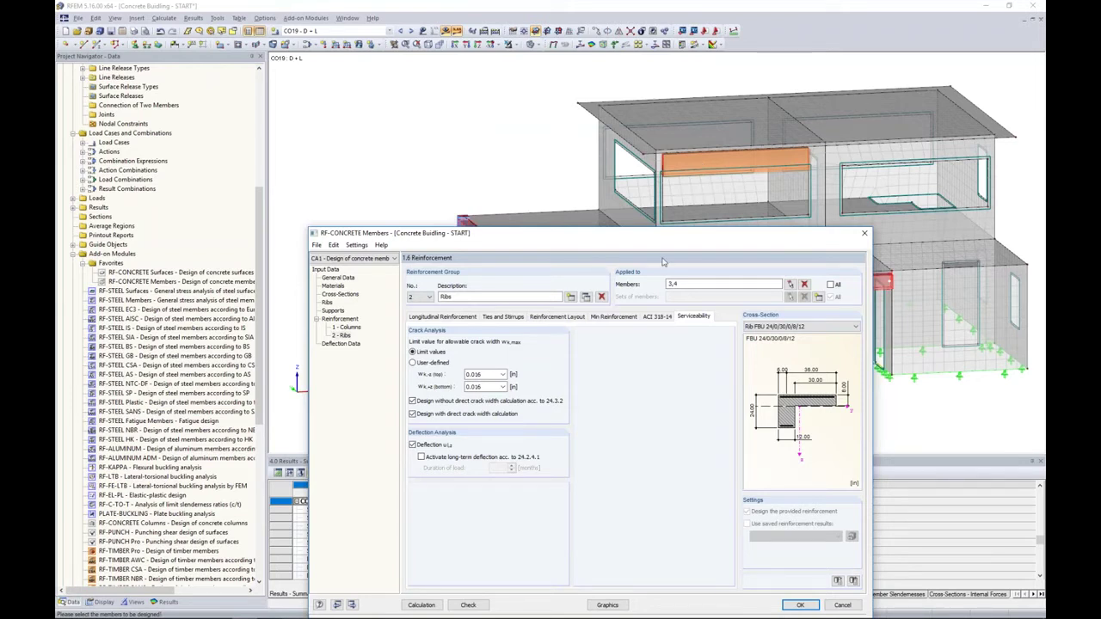
drag(666, 241, 674, 209)
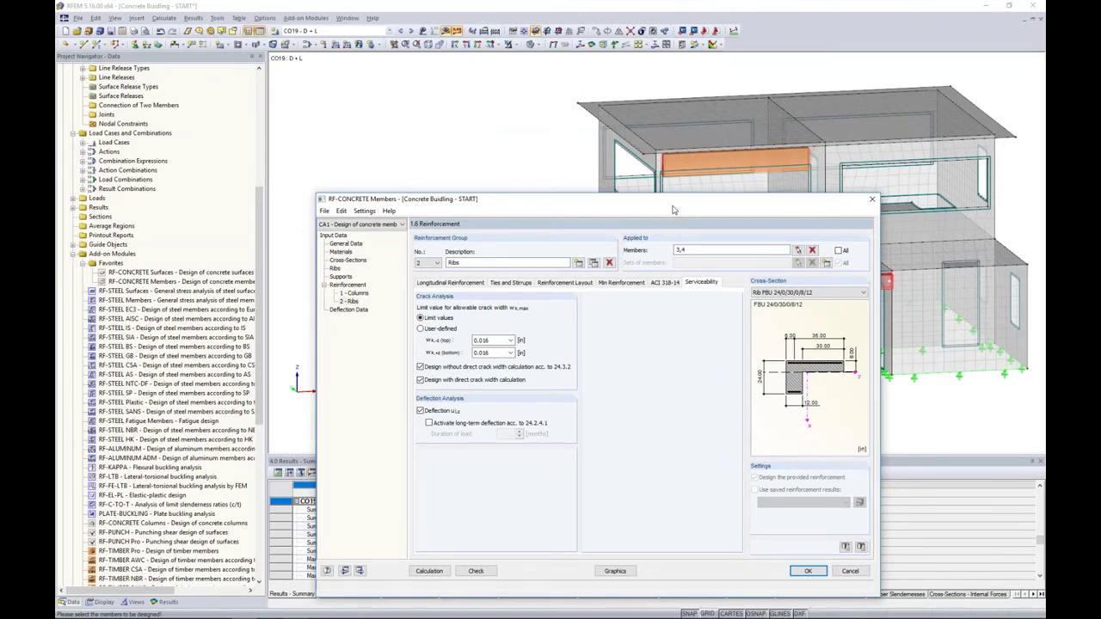
drag(673, 209, 677, 135)
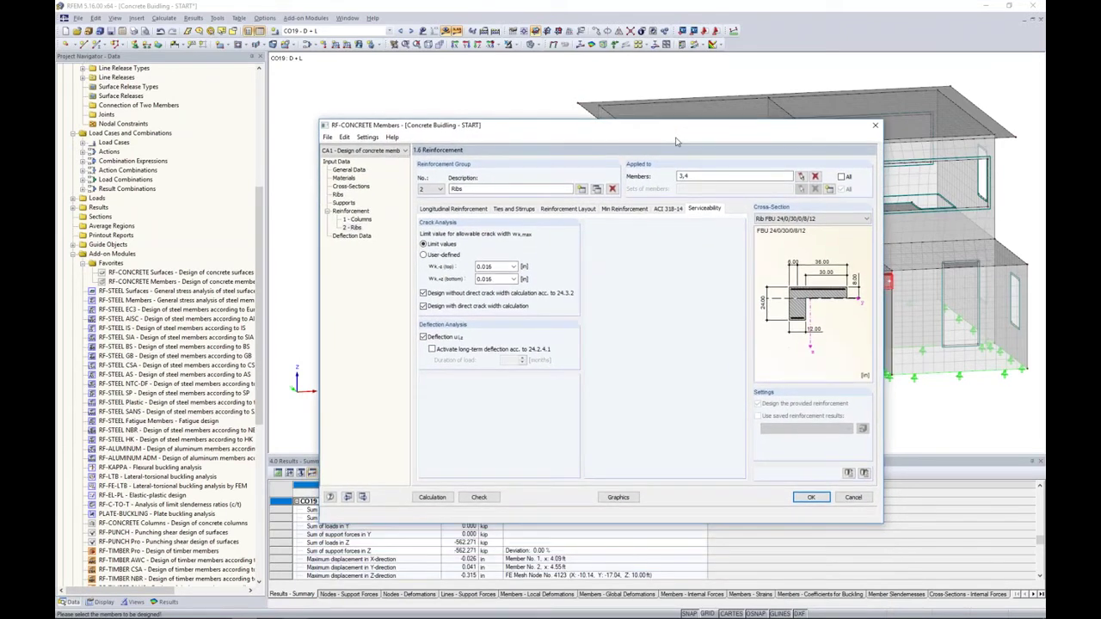
click(596, 190)
click(355, 236)
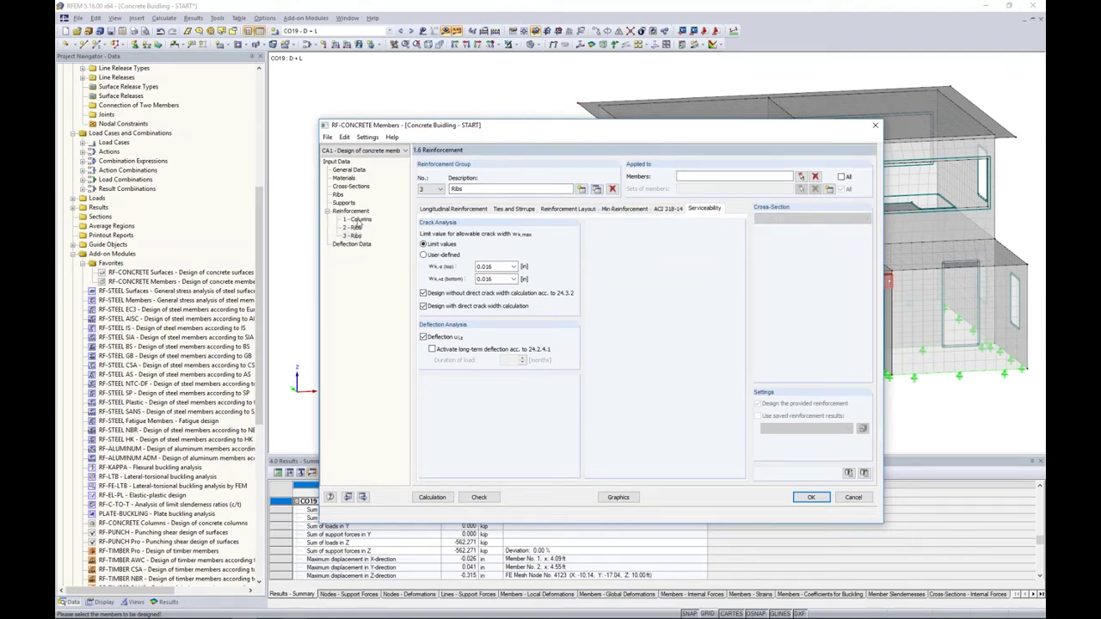
click(507, 188)
key(Delete)
text(Spandrel)
click(801, 176)
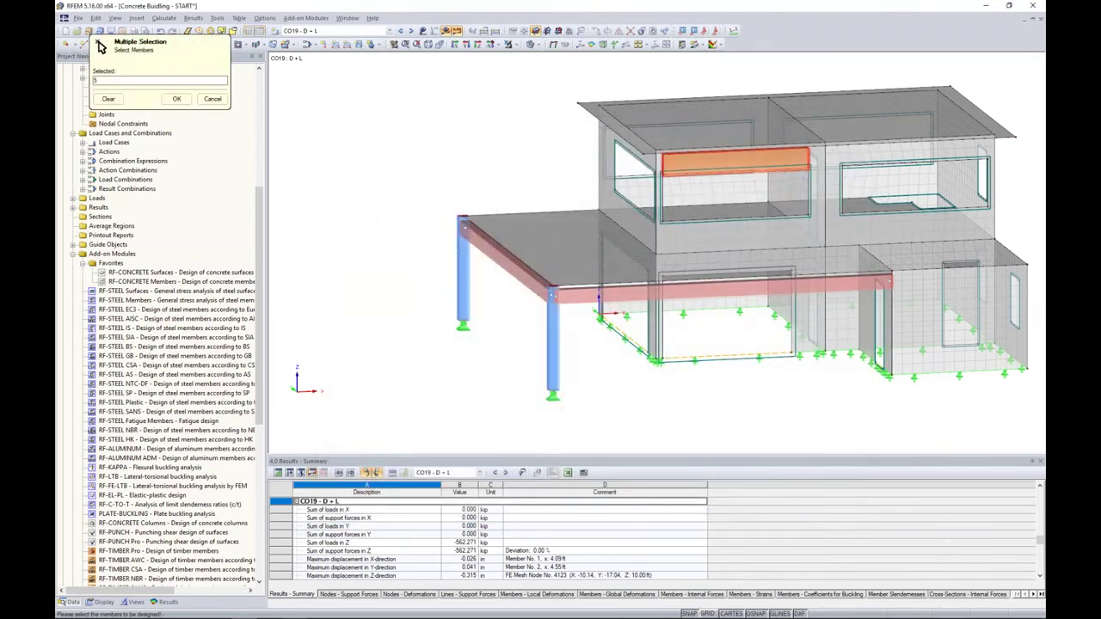
click(176, 98)
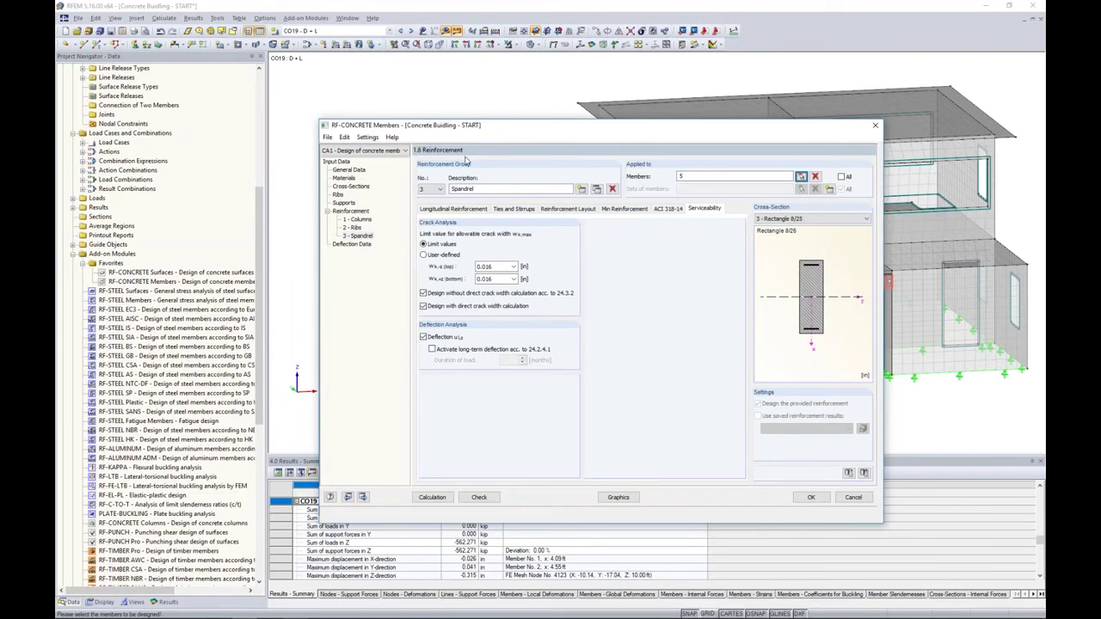
- Set the Spandrel group's stirrups to #3 bars with uniform spacing throughout
click(439, 209)
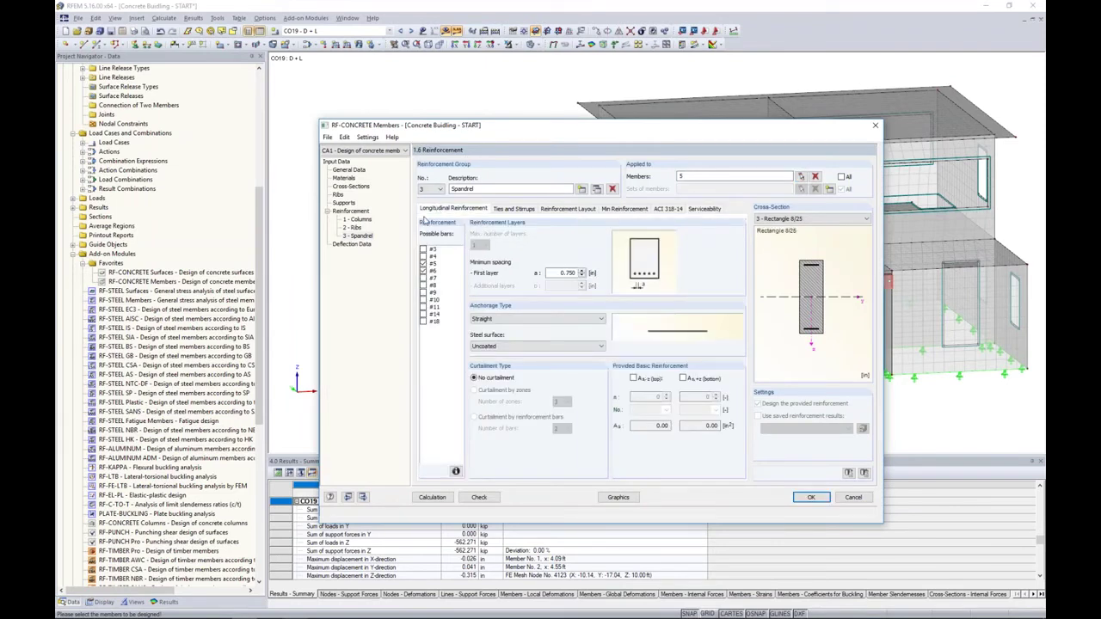
click(497, 210)
click(423, 249)
click(423, 256)
click(475, 362)
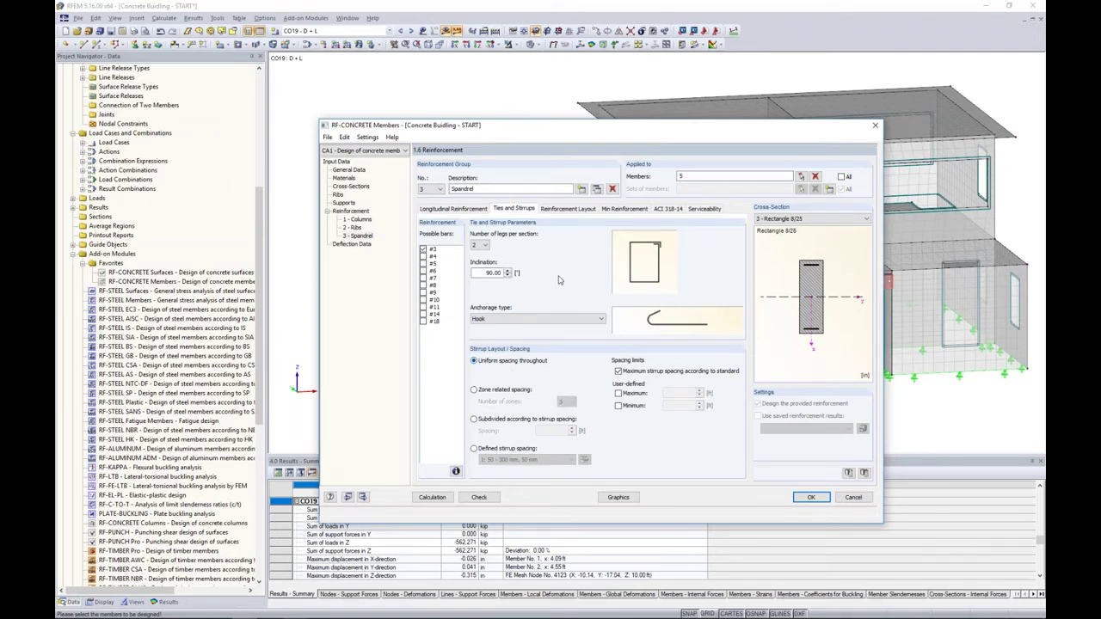
- Review the spandrel's reinforcement layout, turn off its deflection analysis, and check the deflection data table
click(569, 210)
click(617, 210)
click(573, 212)
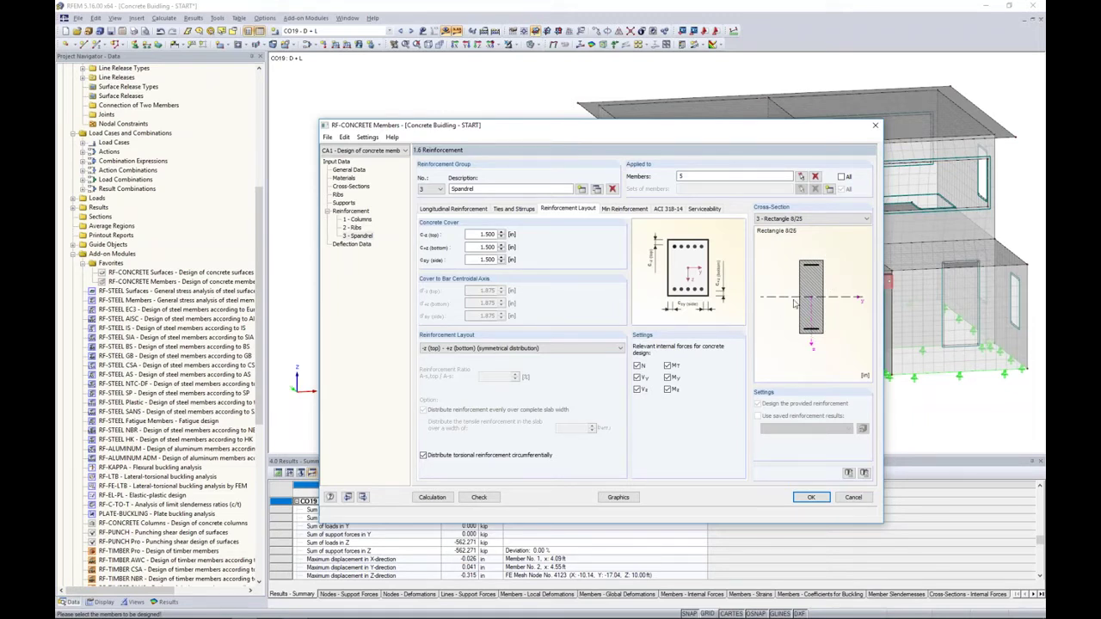
click(702, 209)
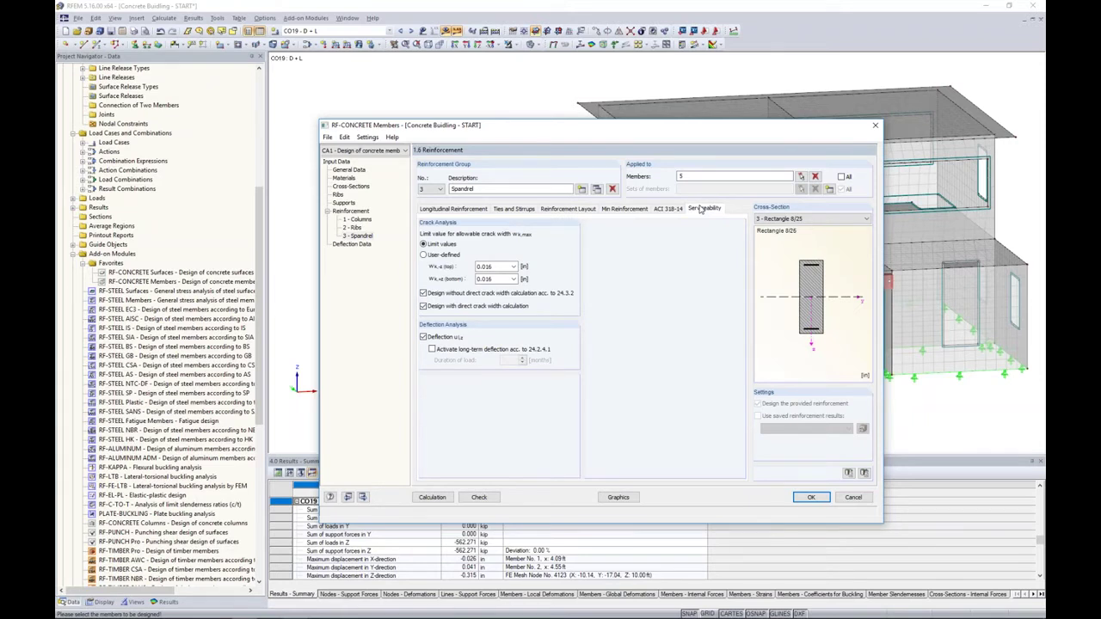
click(444, 338)
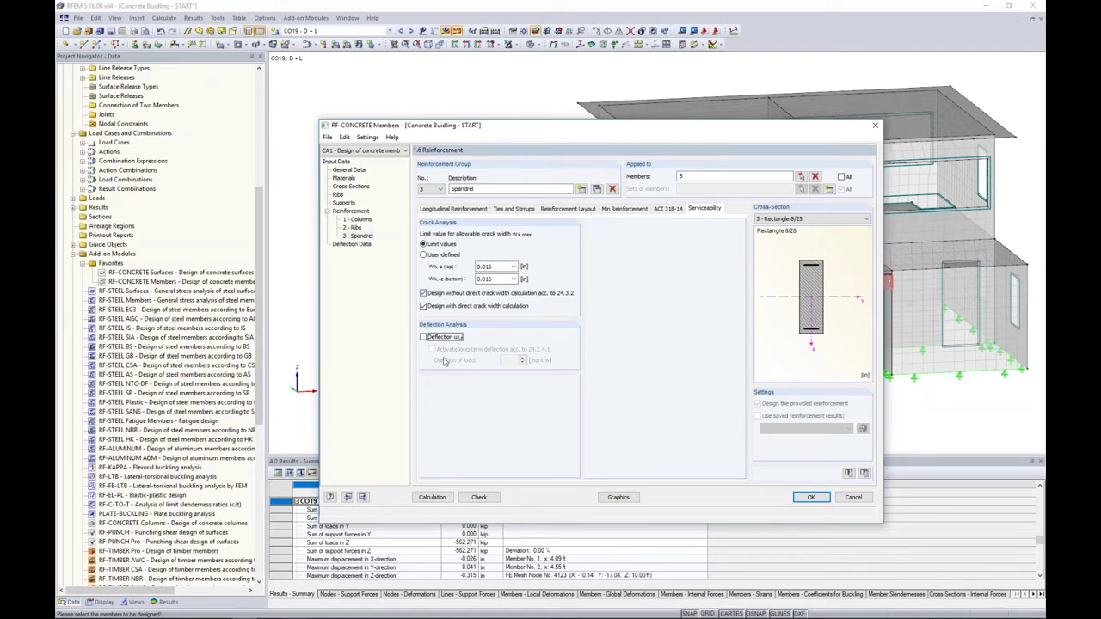
click(360, 245)
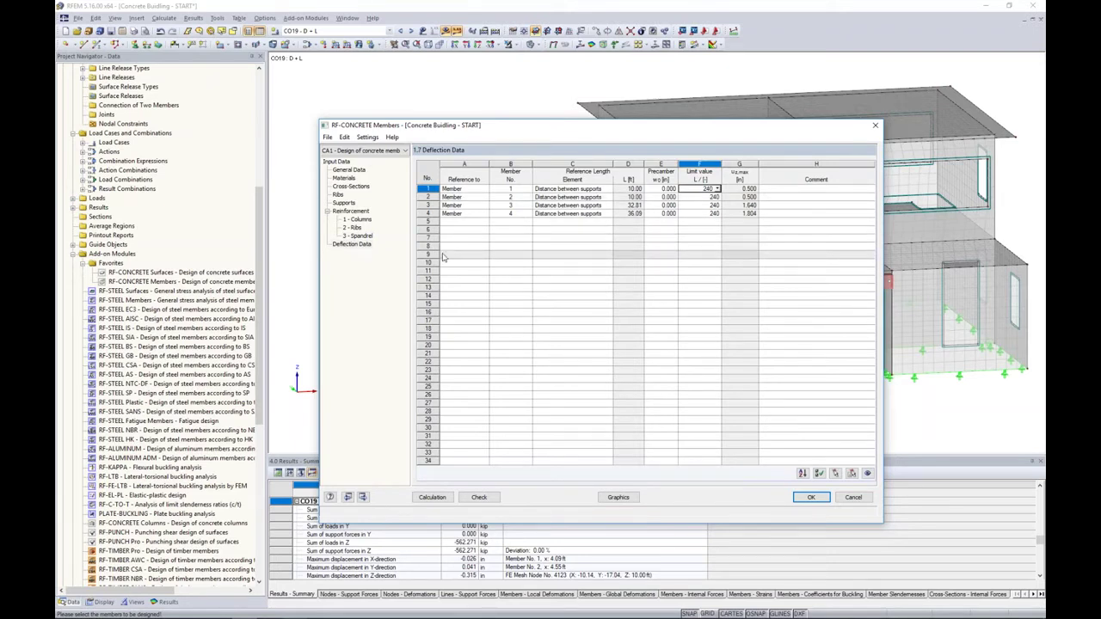
- Check the Columns group's longitudinal reinforcement, run the concrete design calculation and show the required reinforcement by member
click(367, 221)
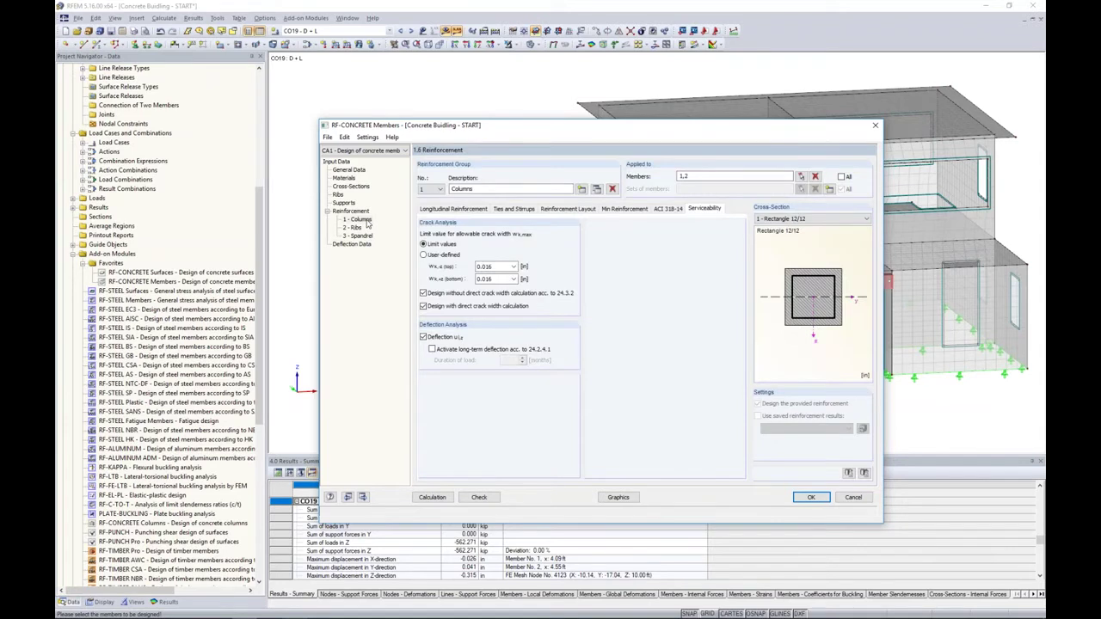
click(465, 210)
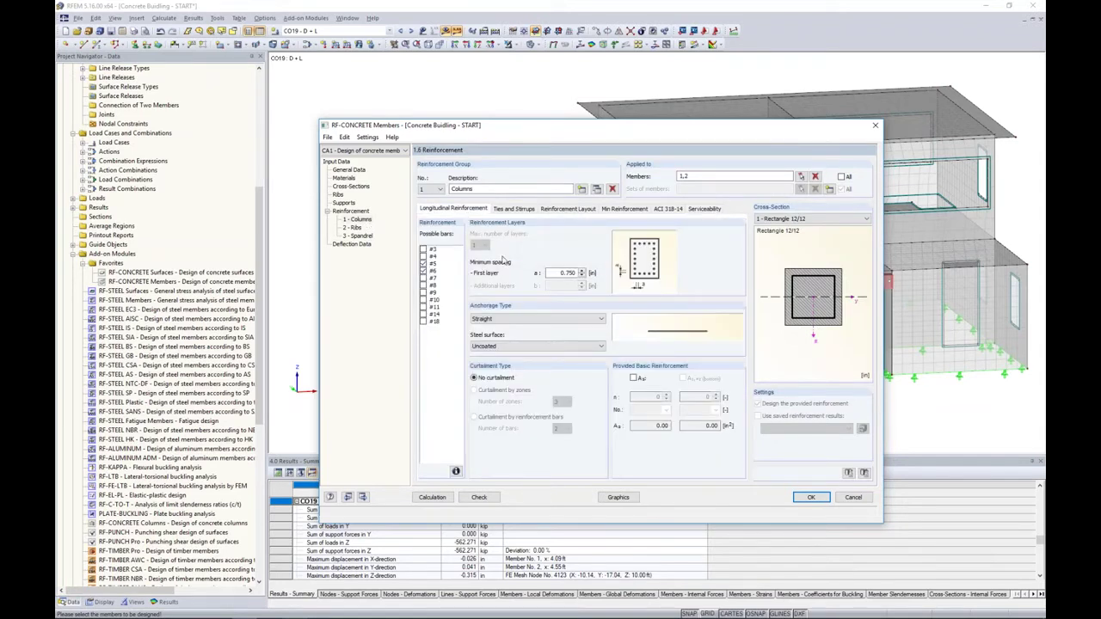
click(433, 497)
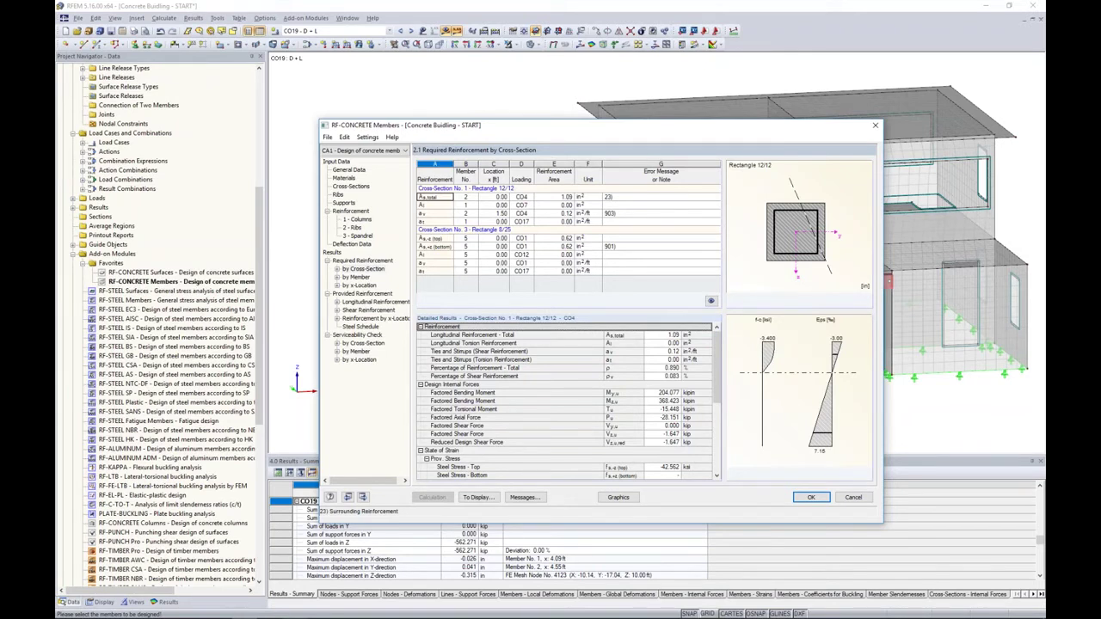
click(360, 277)
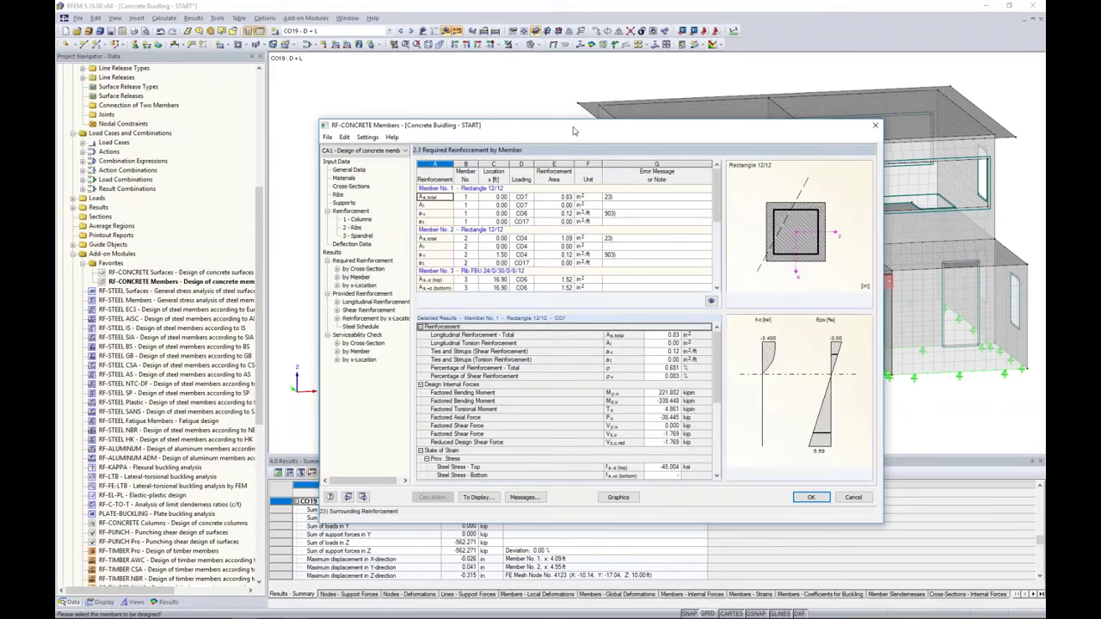
- Step through the required reinforcement results of members 1 to 3 while comparing their governing locations with the building model
drag(574, 131, 553, 366)
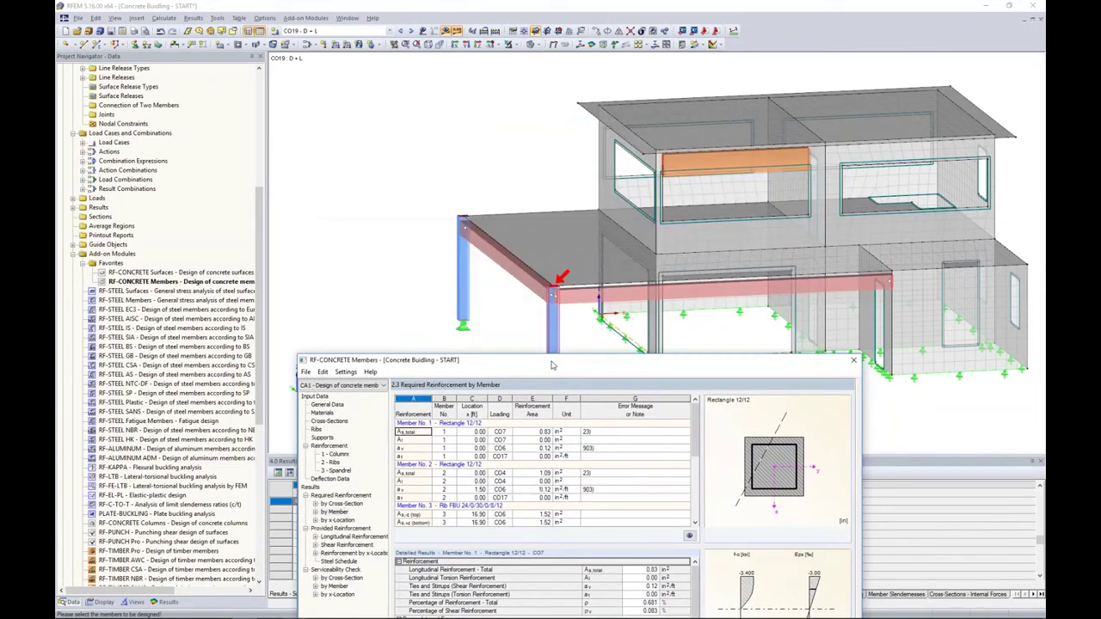
click(500, 439)
key(Down)
key(Down)
key(Down)
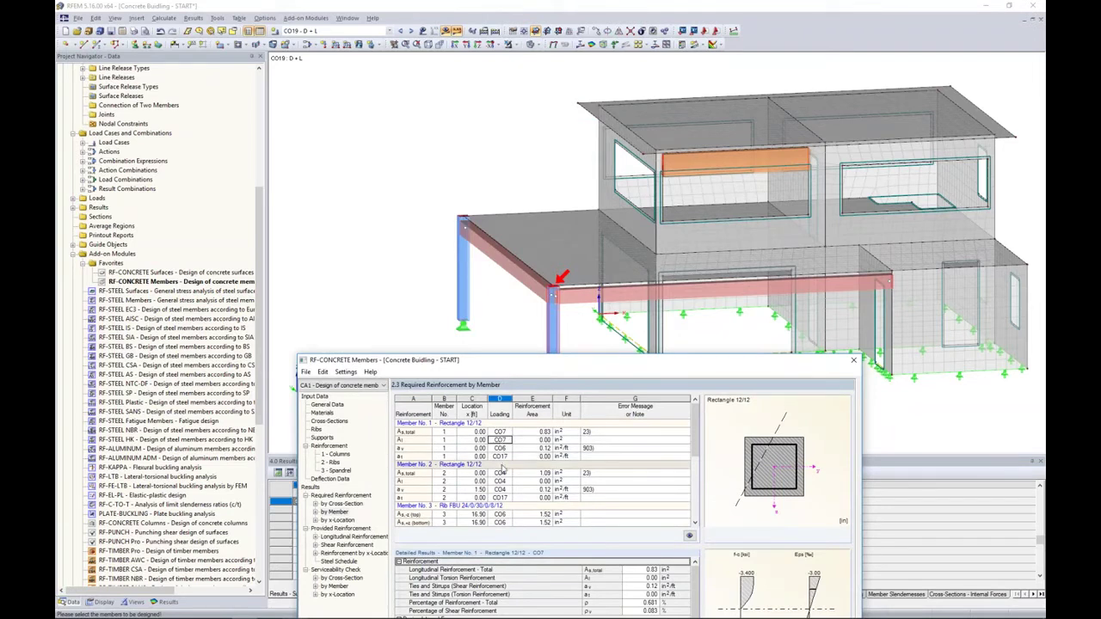
key(Down)
key(Down)
key(Down)
key(Down)
key(Down)
key(Down)
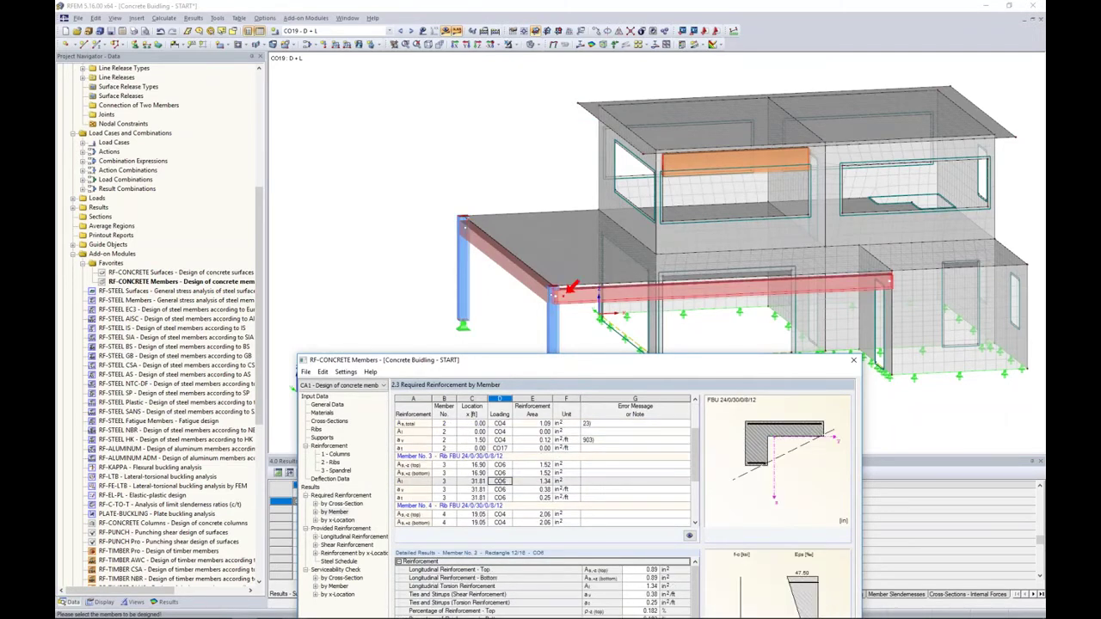
- Examine the detailed required results for member 3's top longitudinal reinforcement and its shear reinforcement
drag(534, 362, 566, 138)
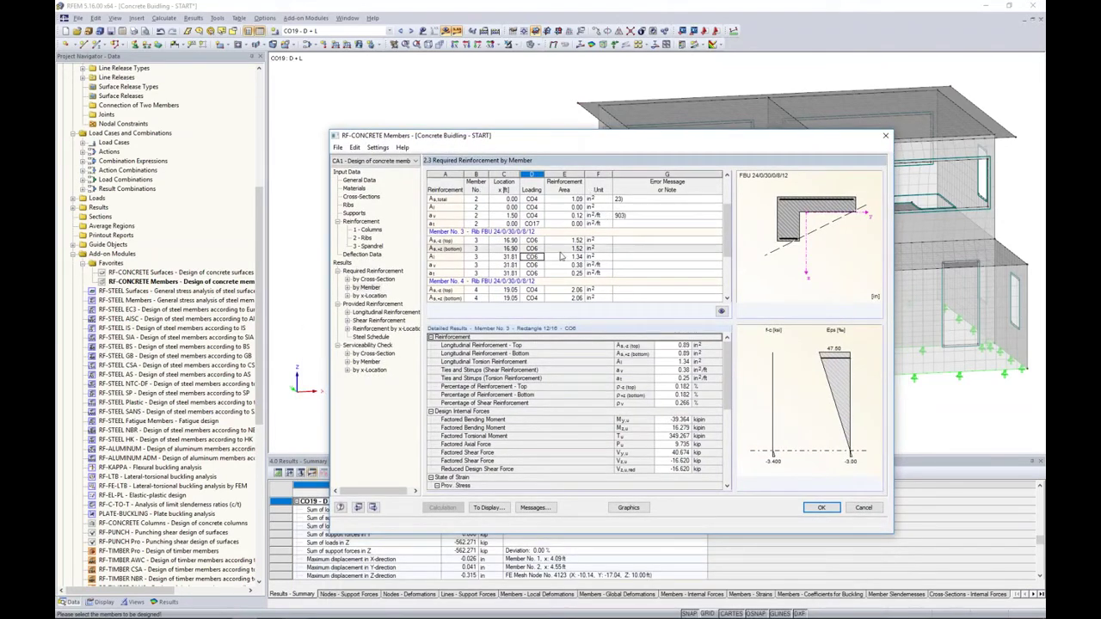
click(523, 241)
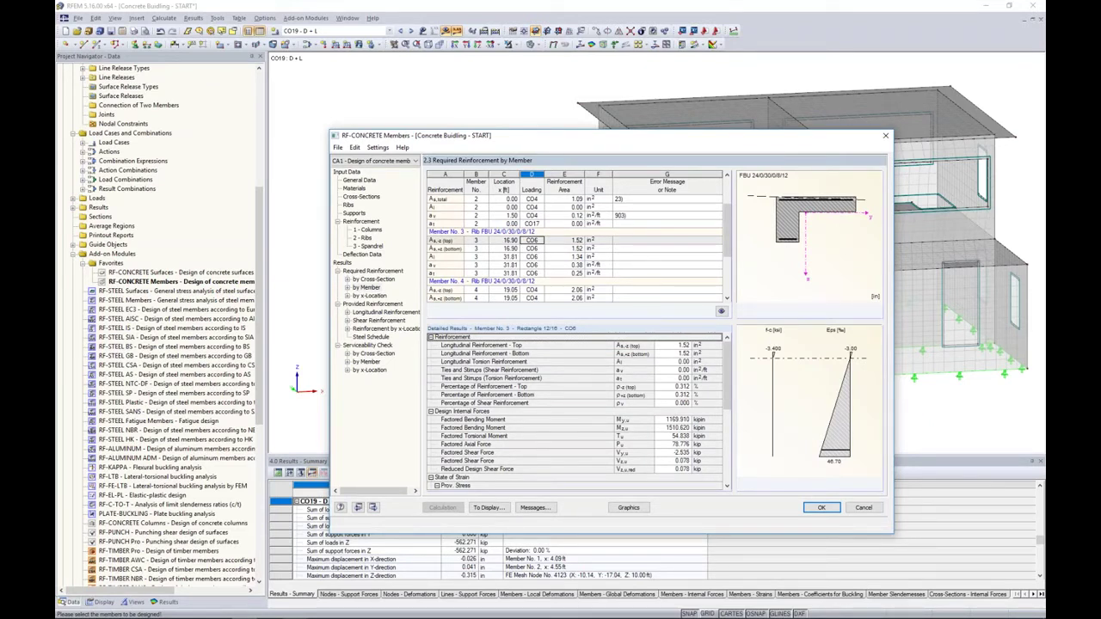
click(531, 265)
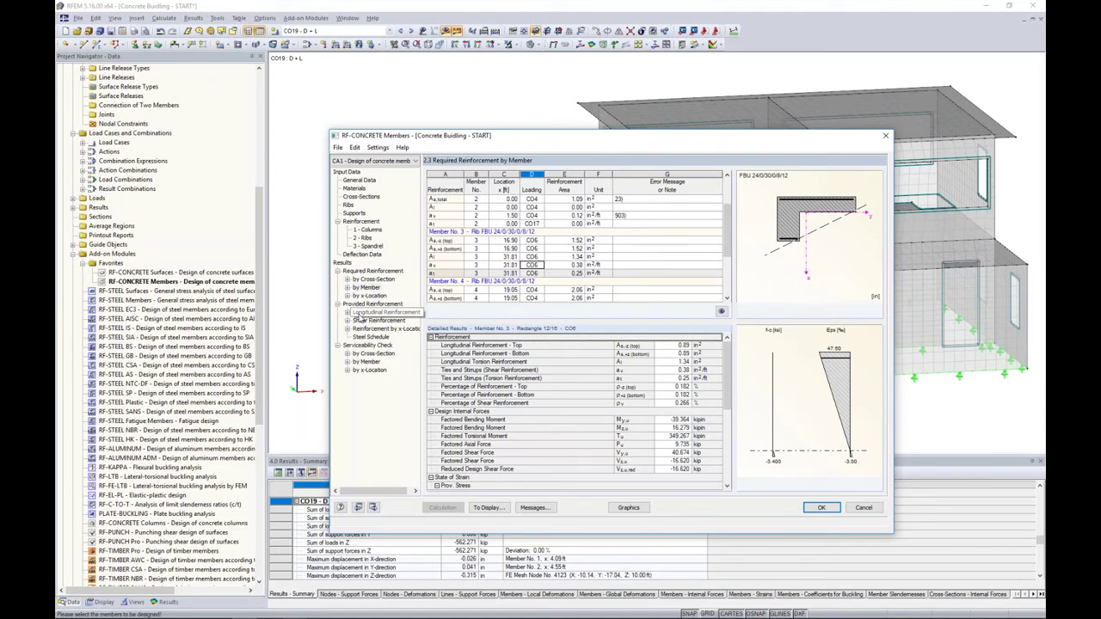
- Show the provided longitudinal reinforcement and inspect the bottom bars of member 3 up close
click(361, 313)
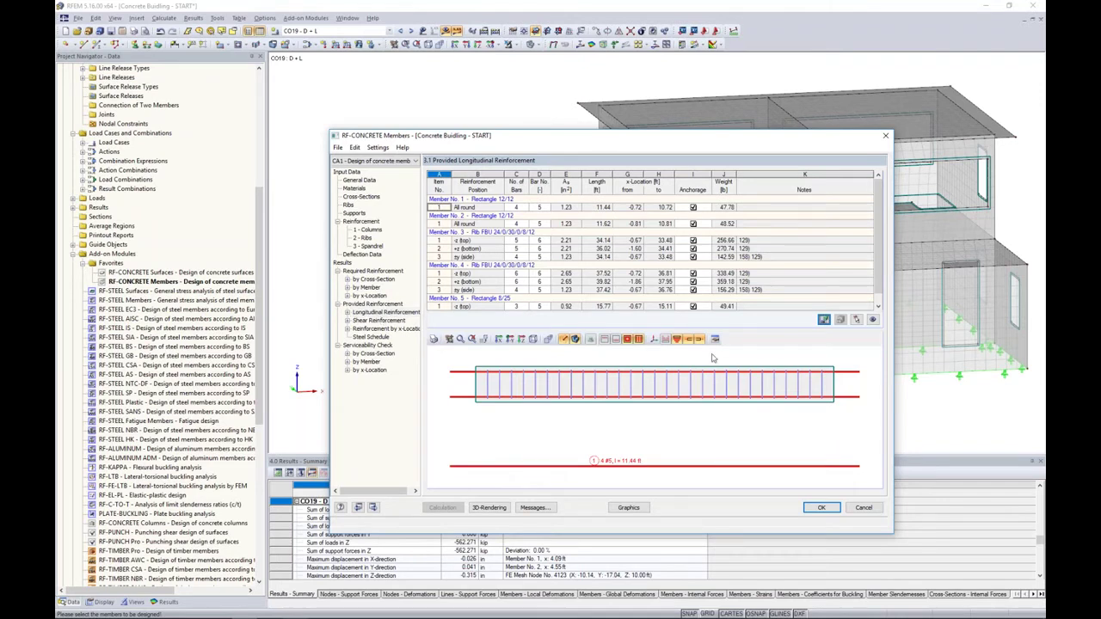
ctrl+middle_drag(760, 419, 660, 423)
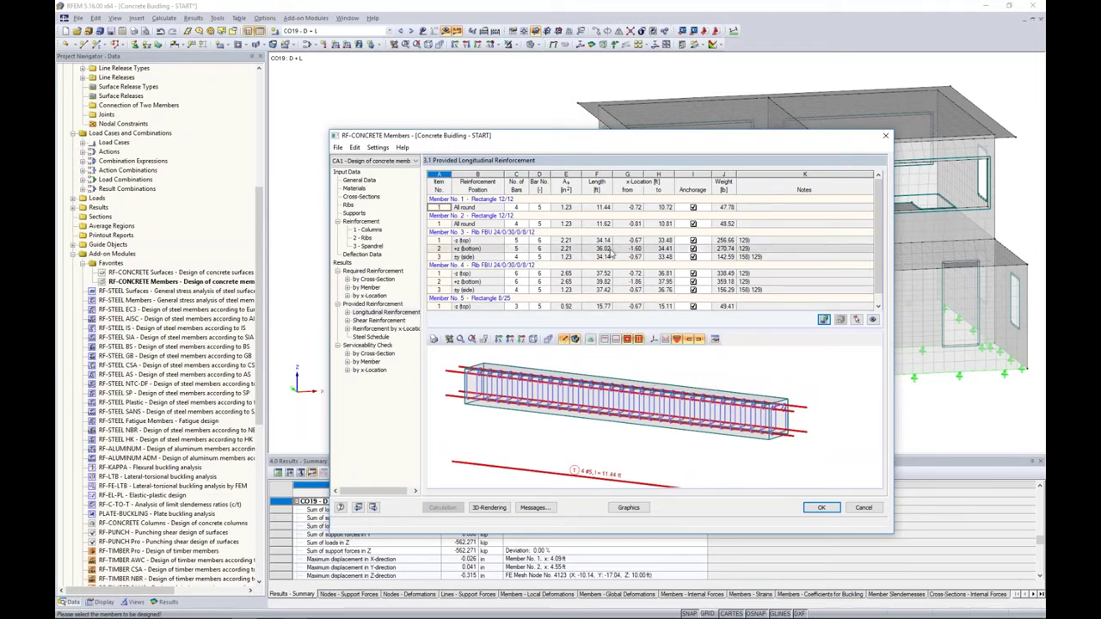
click(611, 250)
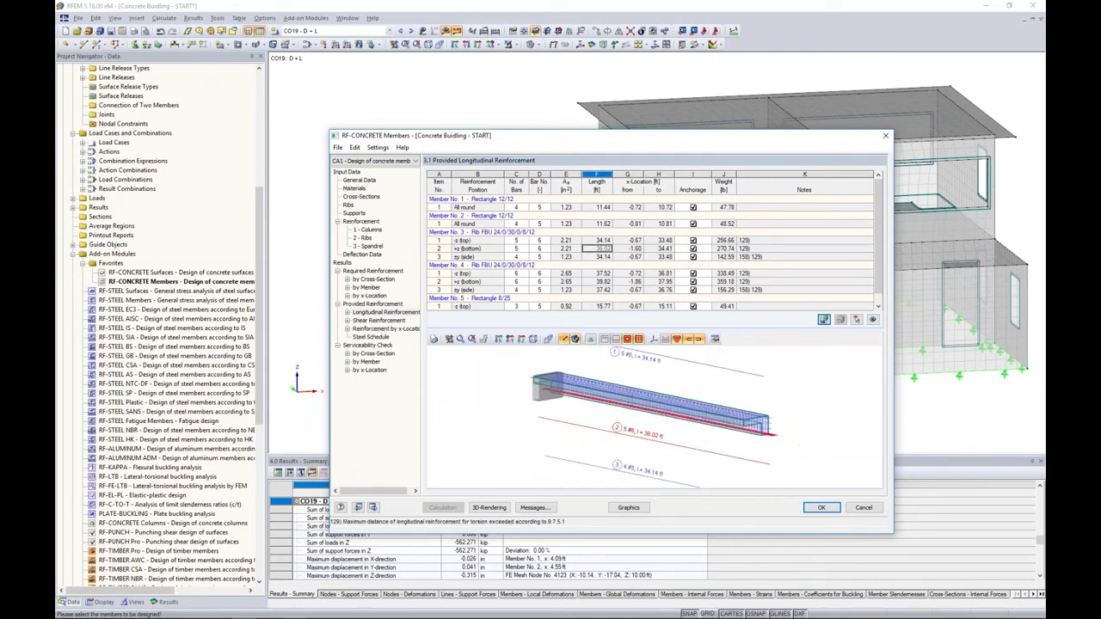
scroll(762, 442, up, 3)
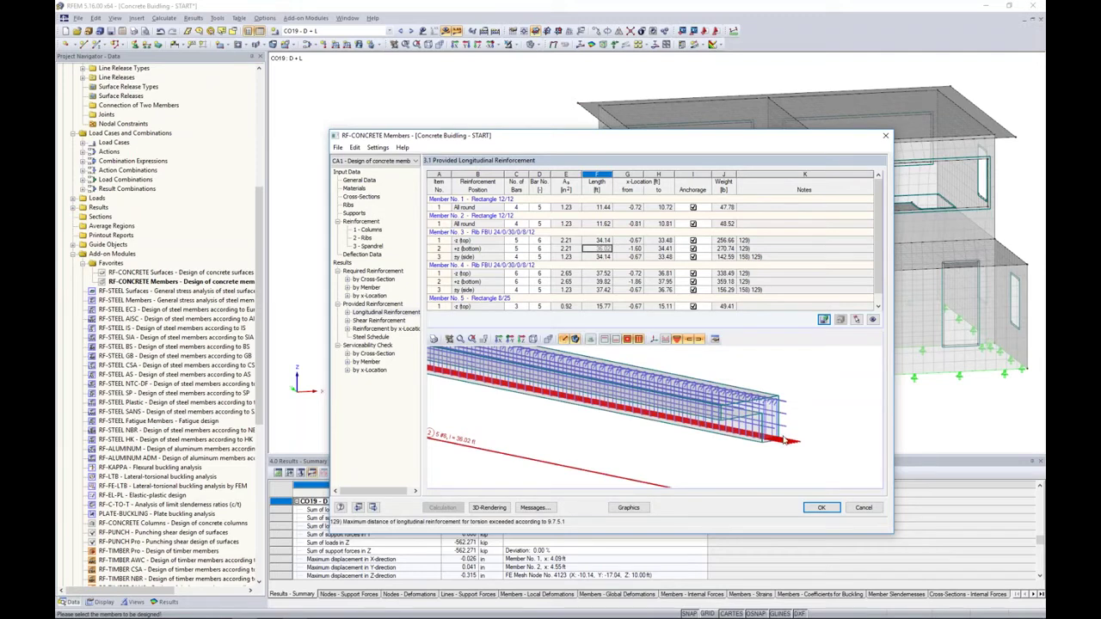
- Show the provided shear reinforcement and inspect member 1's stirrup layout in an enlarged 3D view
click(392, 321)
ctrl+middle_drag(644, 396, 670, 404)
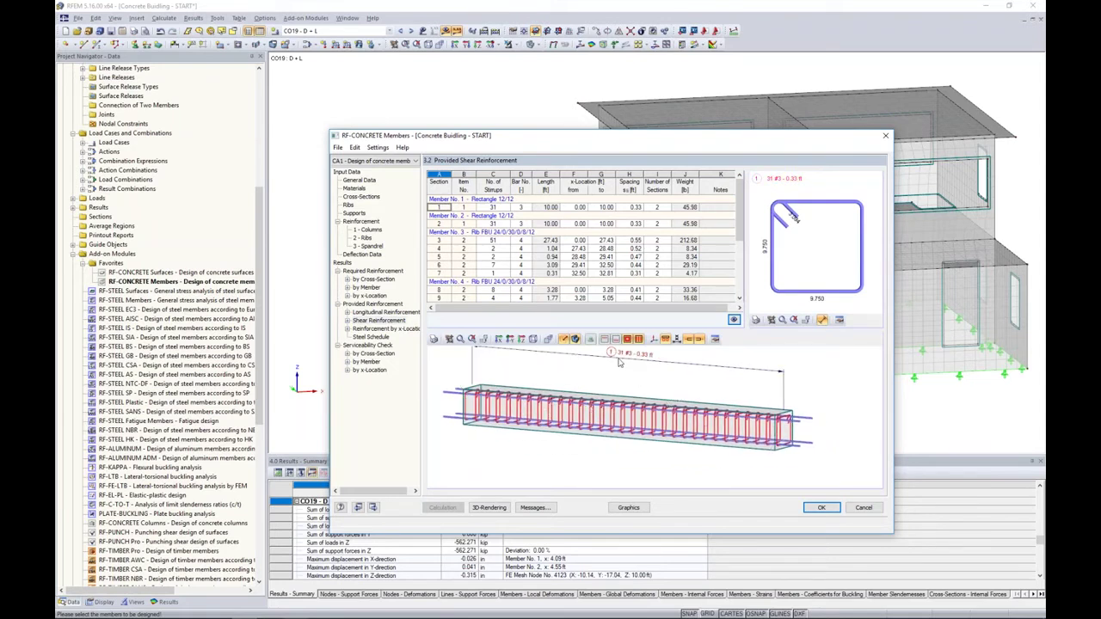
double_click(681, 384)
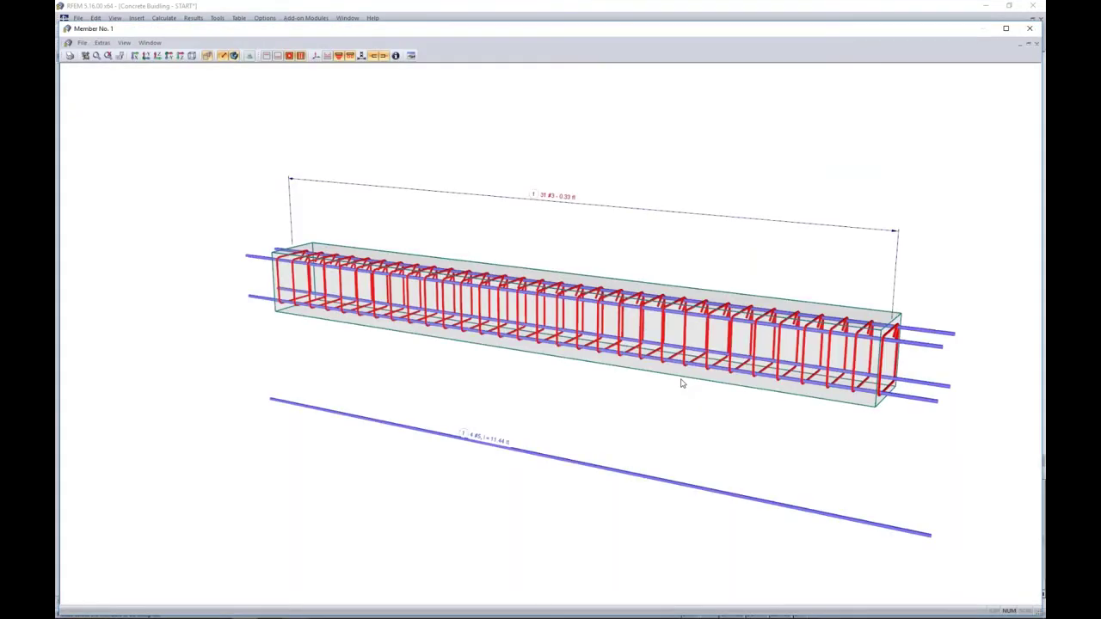
middle_drag(678, 405, 593, 382)
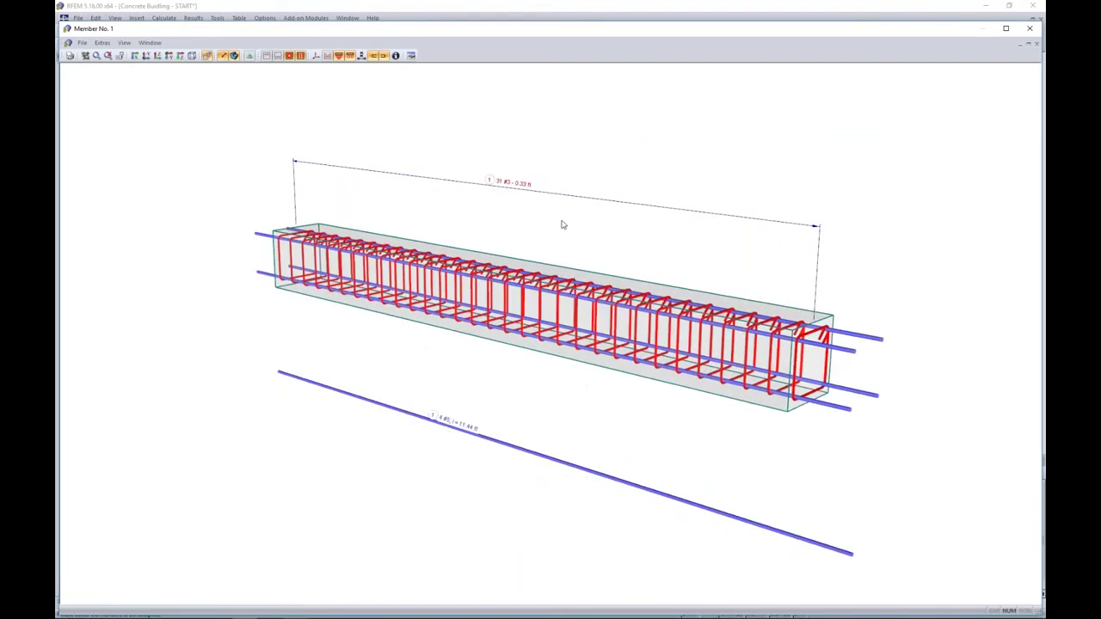
- Change member 1's stirrups to #4 bars at 0.42 ft spacing and close the enlarged view
double_click(510, 184)
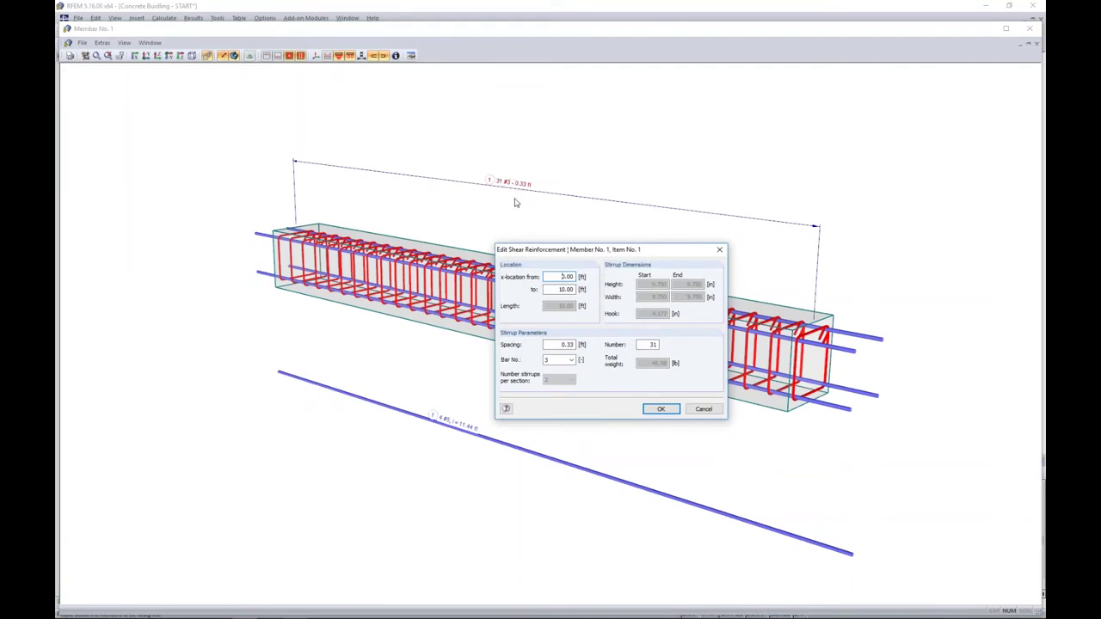
click(564, 361)
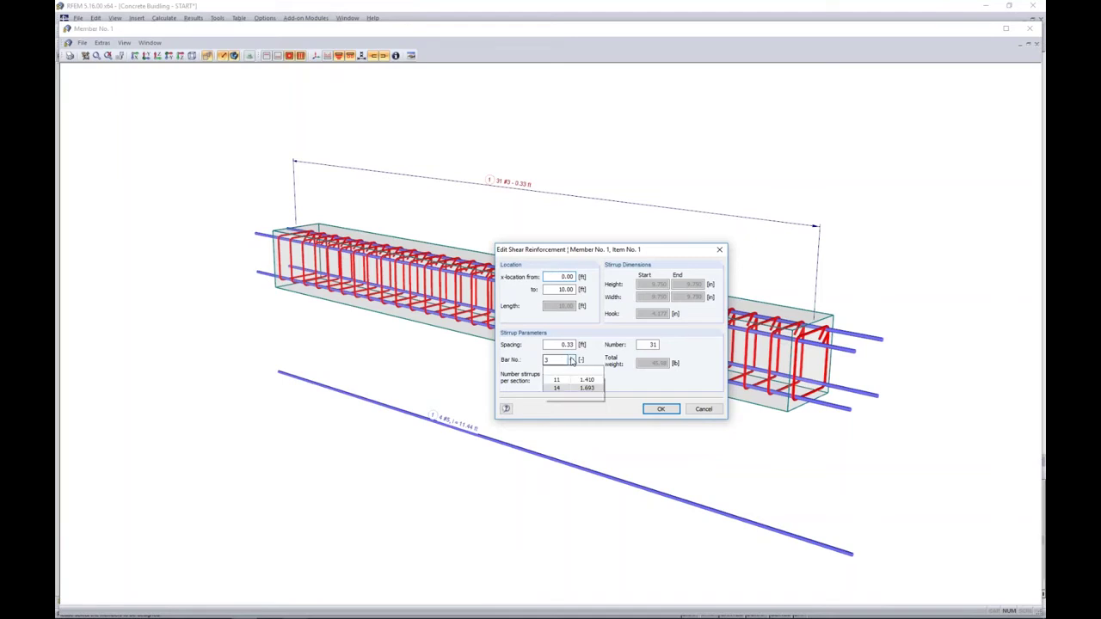
click(558, 388)
click(584, 343)
text(0.)
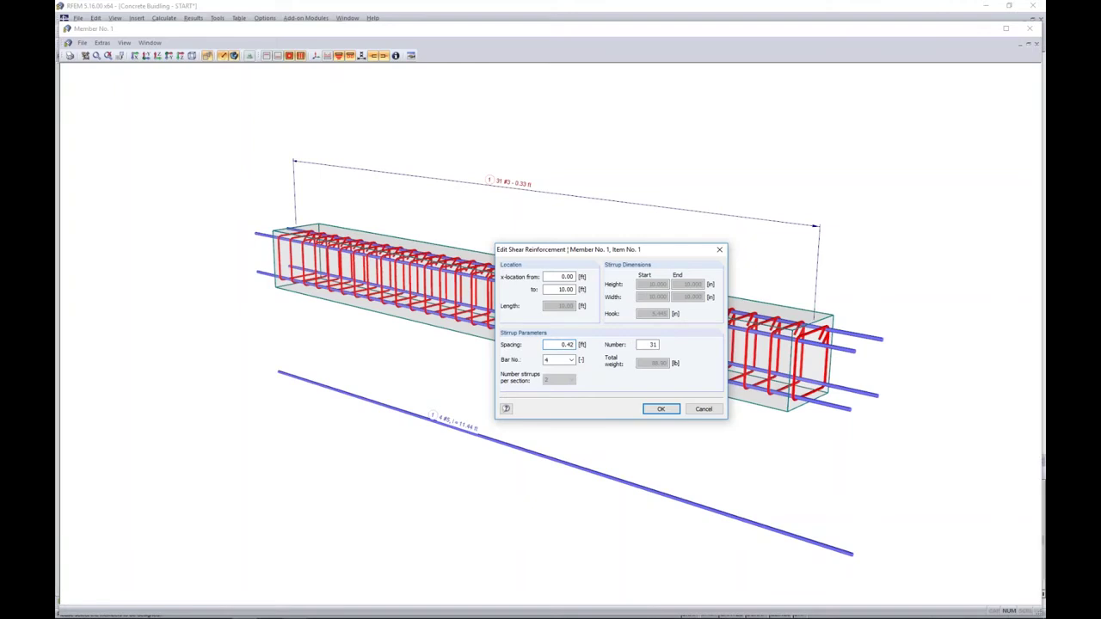
click(661, 409)
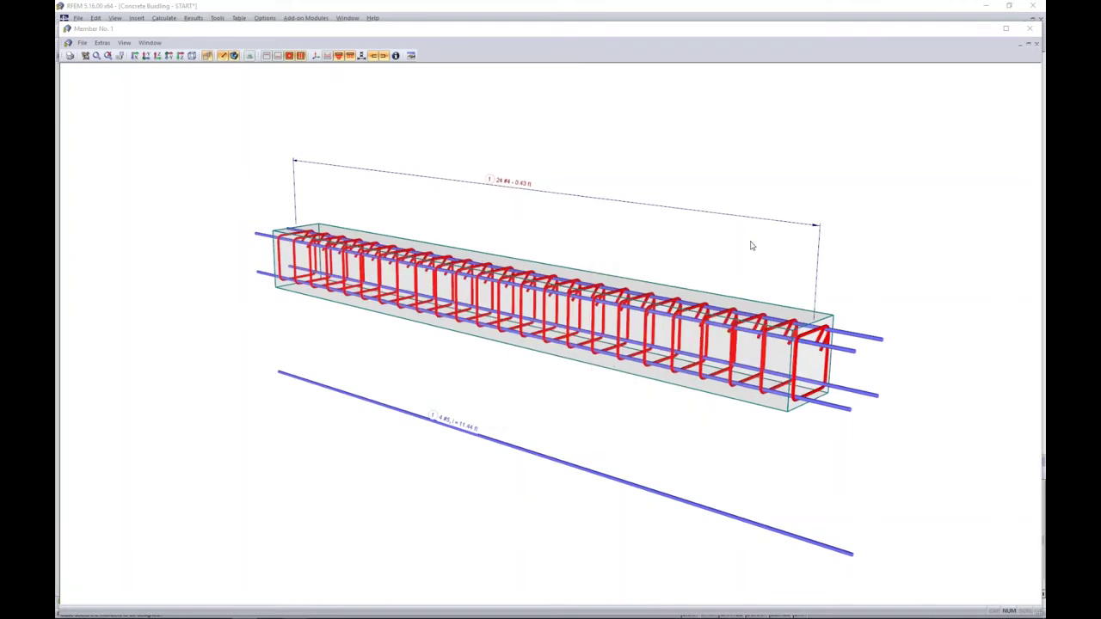
click(1029, 28)
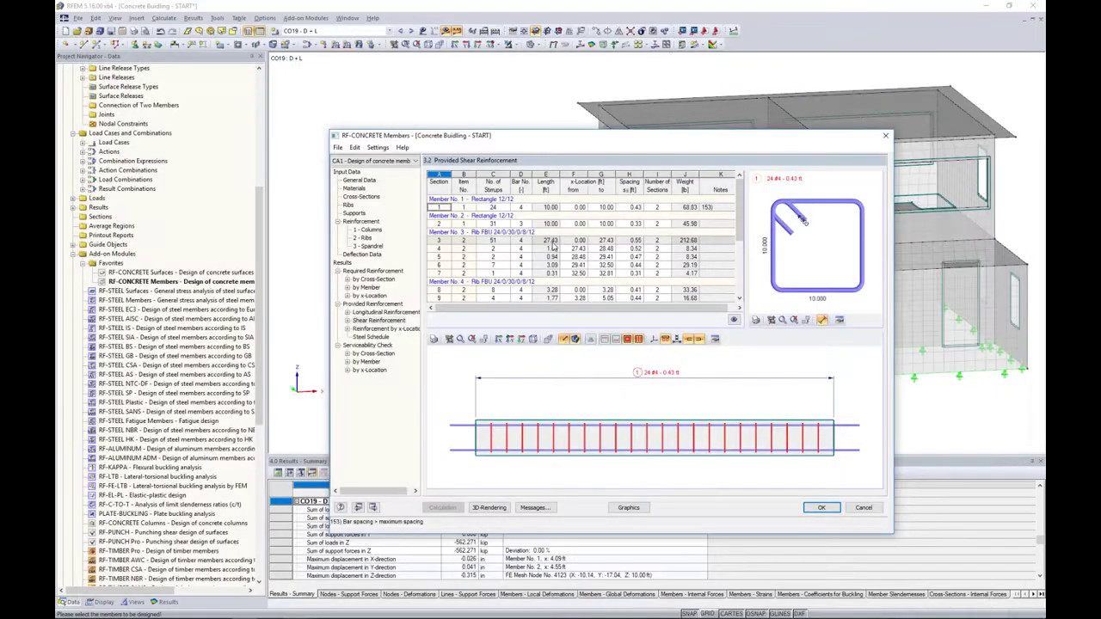
- Recalculate the provided safety for the modified reinforcement and check the note on member 1's stirrups
click(368, 312)
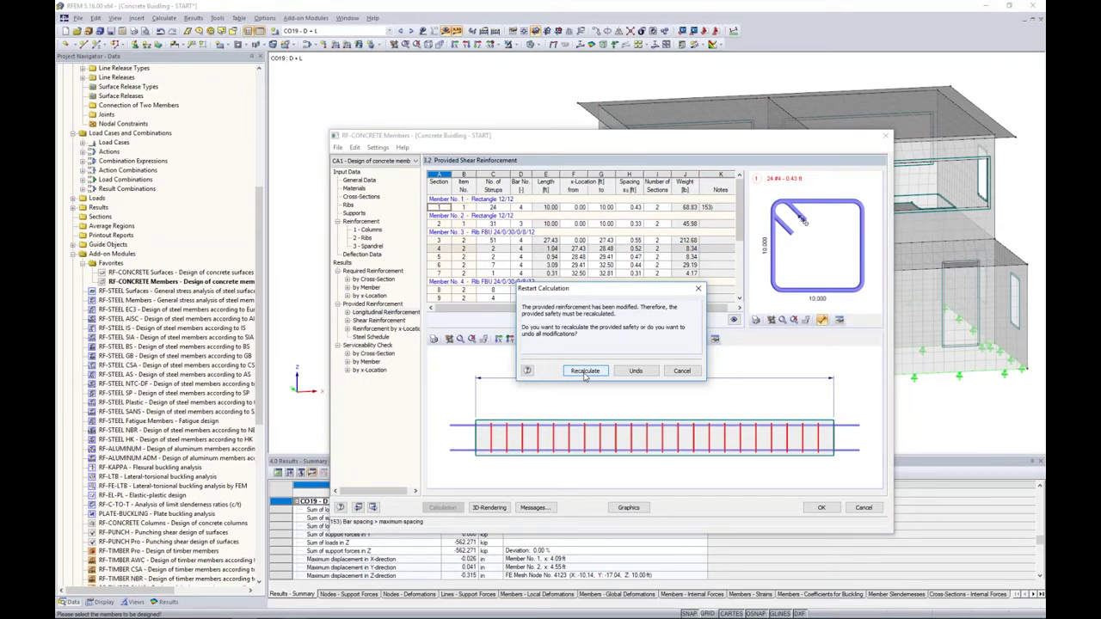
click(585, 372)
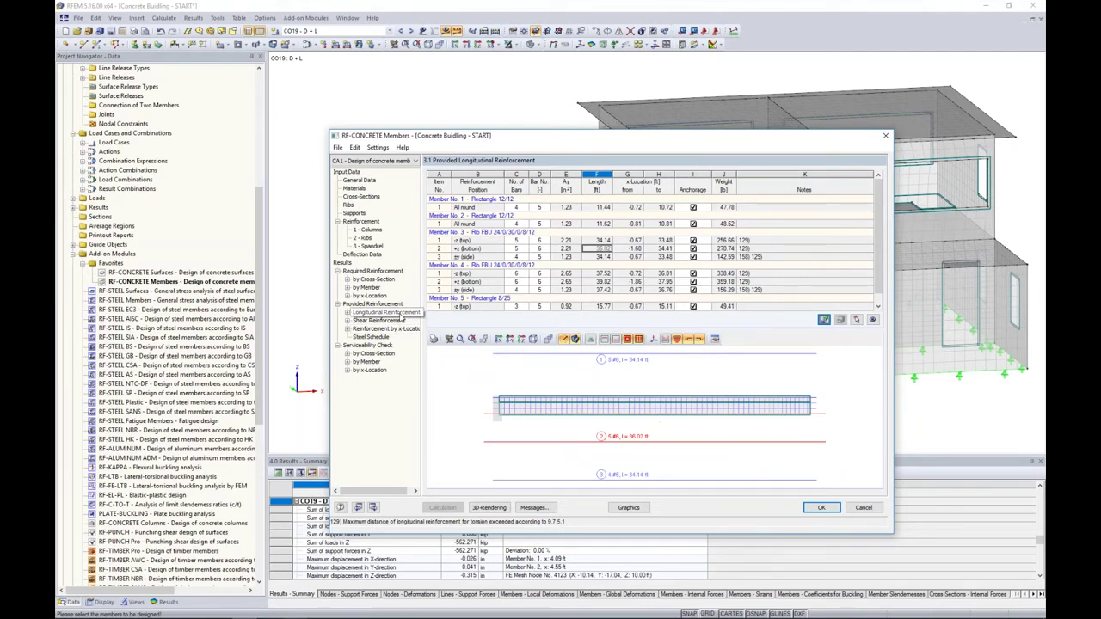
click(401, 319)
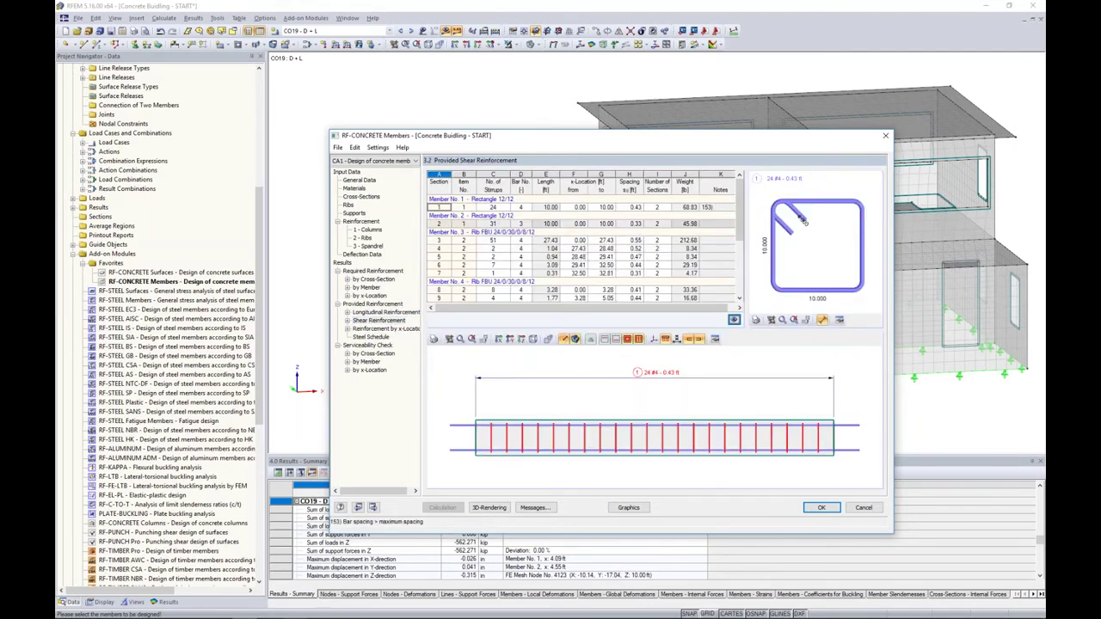
click(705, 209)
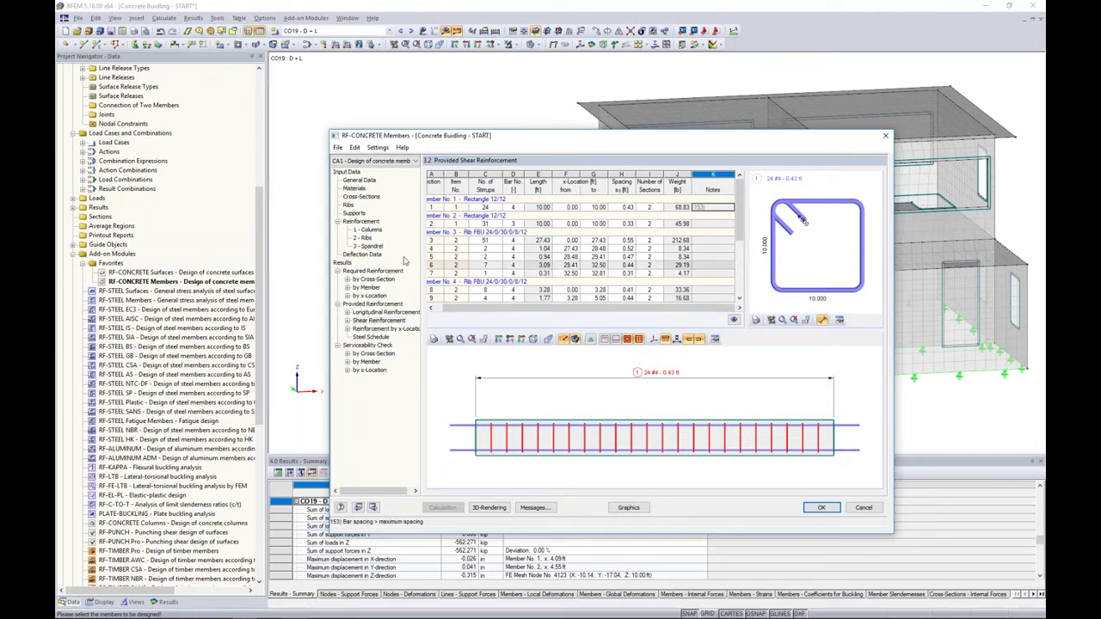
- Review the serviceability check by cross-section for the ribs' deflection and crack width, locating member 3's governing point in the model
click(376, 353)
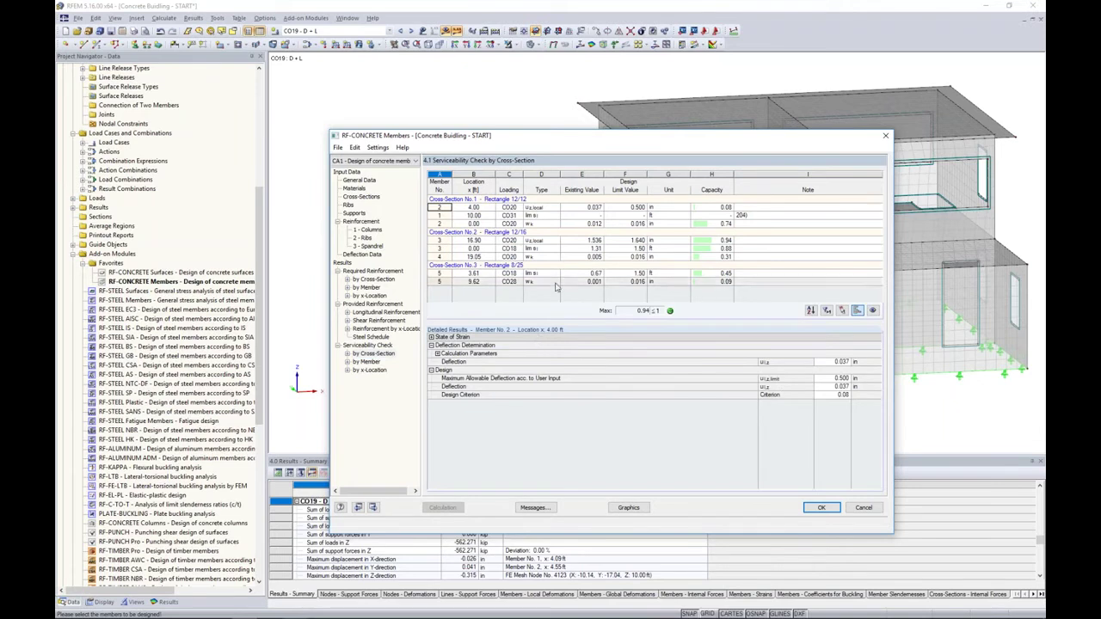
click(541, 241)
click(550, 249)
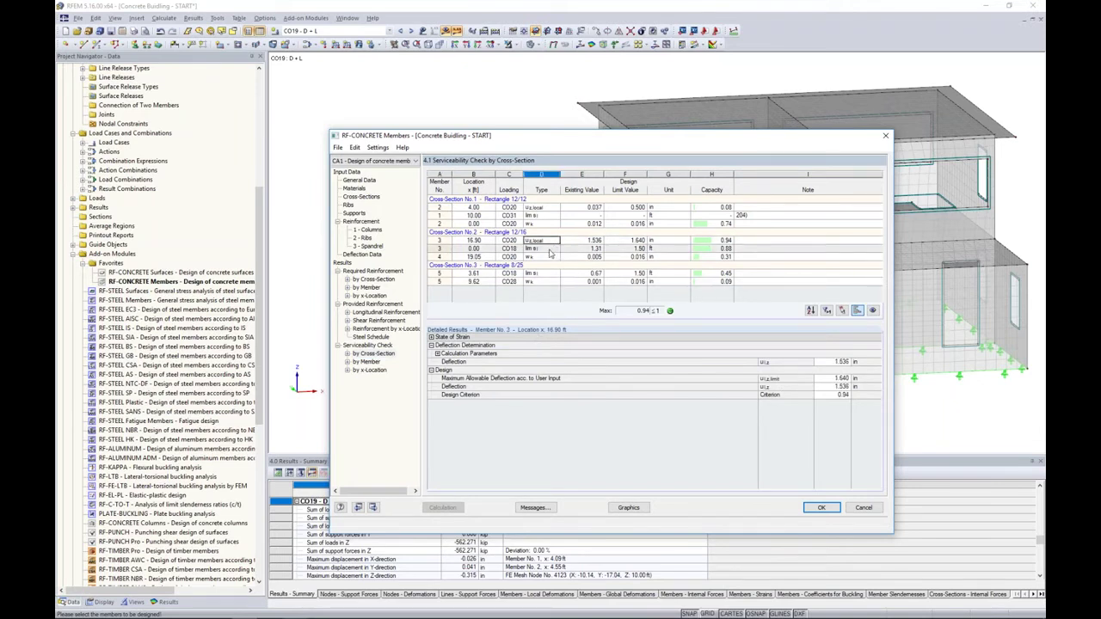
click(543, 257)
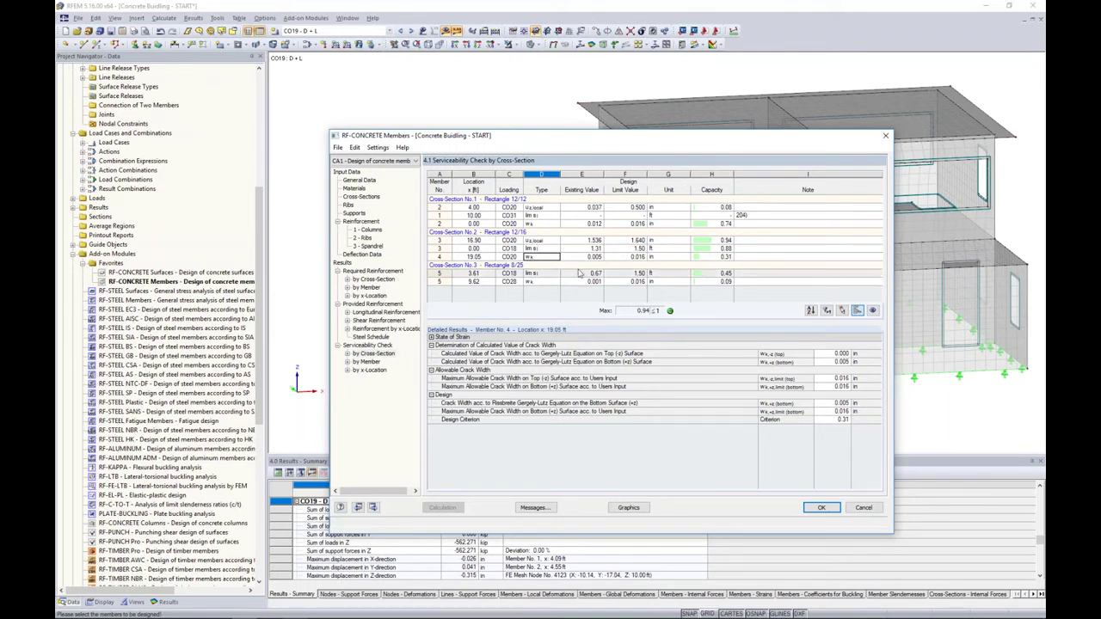
click(548, 243)
drag(604, 137, 598, 348)
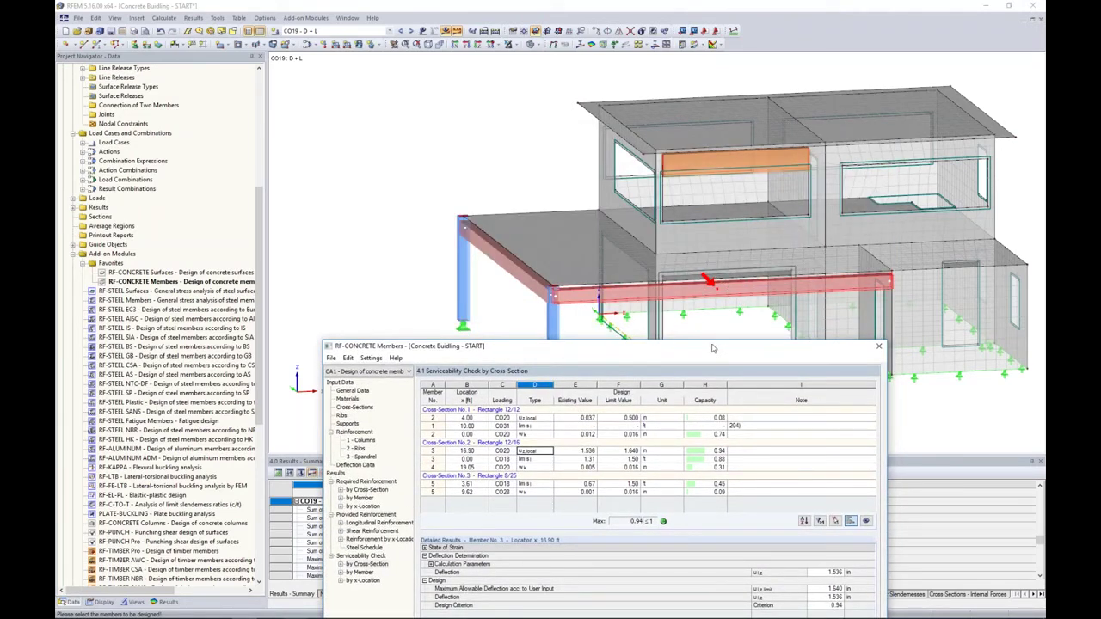
drag(710, 354, 709, 147)
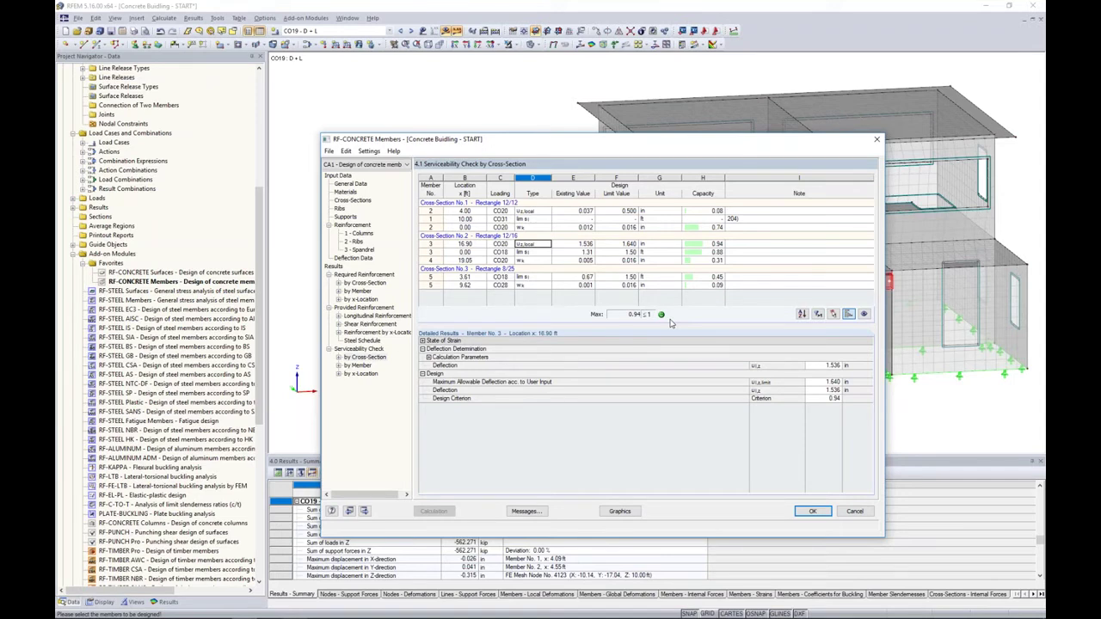
- Show the RF-CONCRETE Members CA1 results on the model graphically and turn off the reinforcement rendering
click(621, 512)
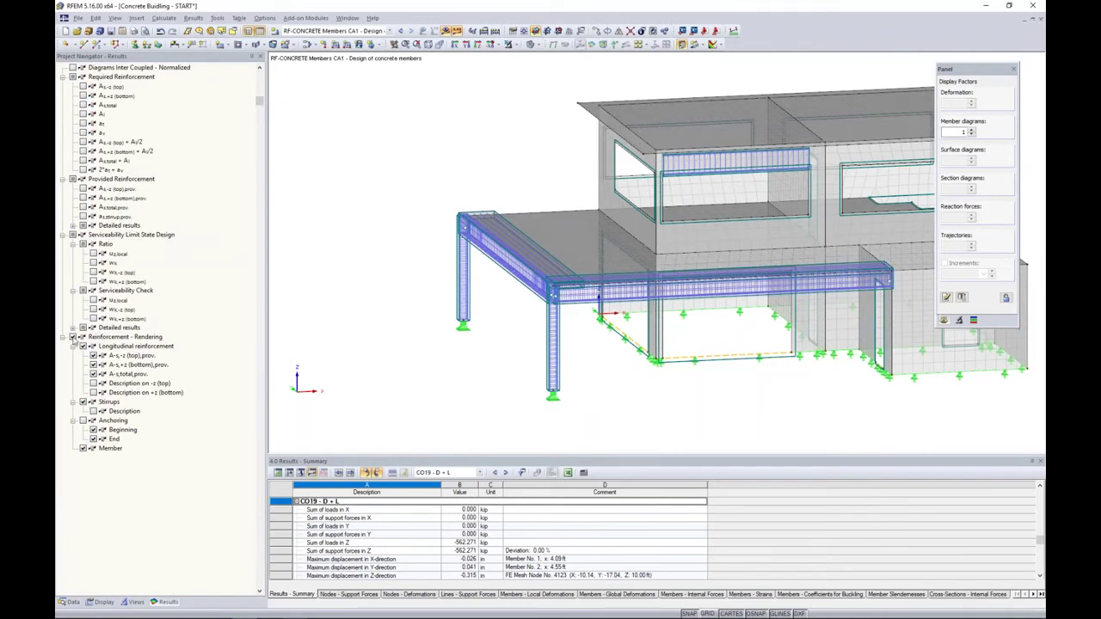
click(81, 336)
middle_drag(602, 260, 497, 270)
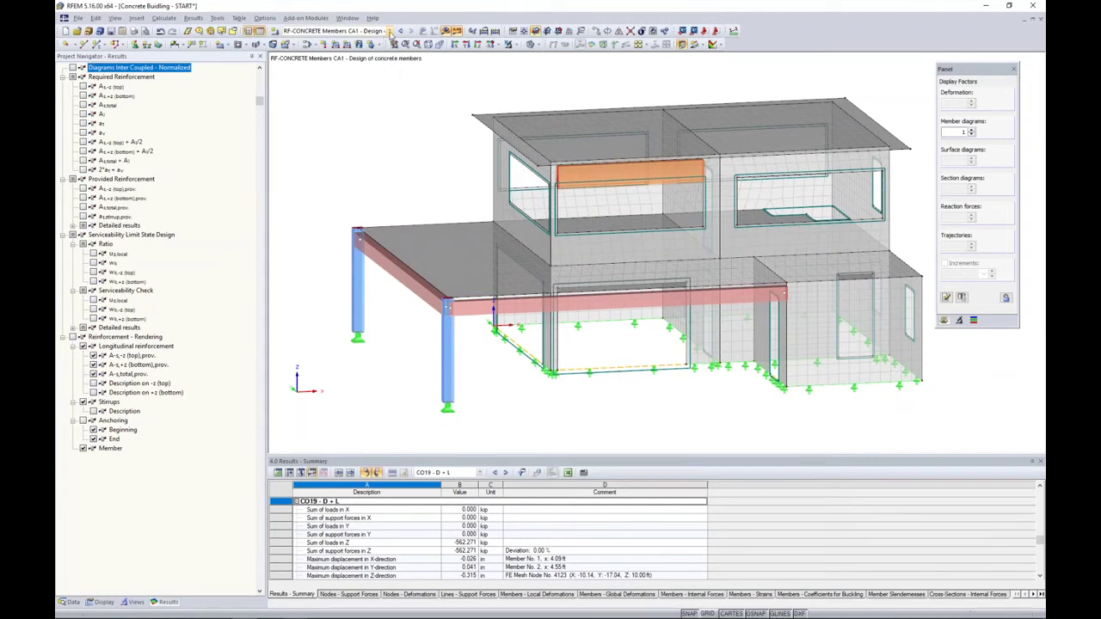
click(389, 31)
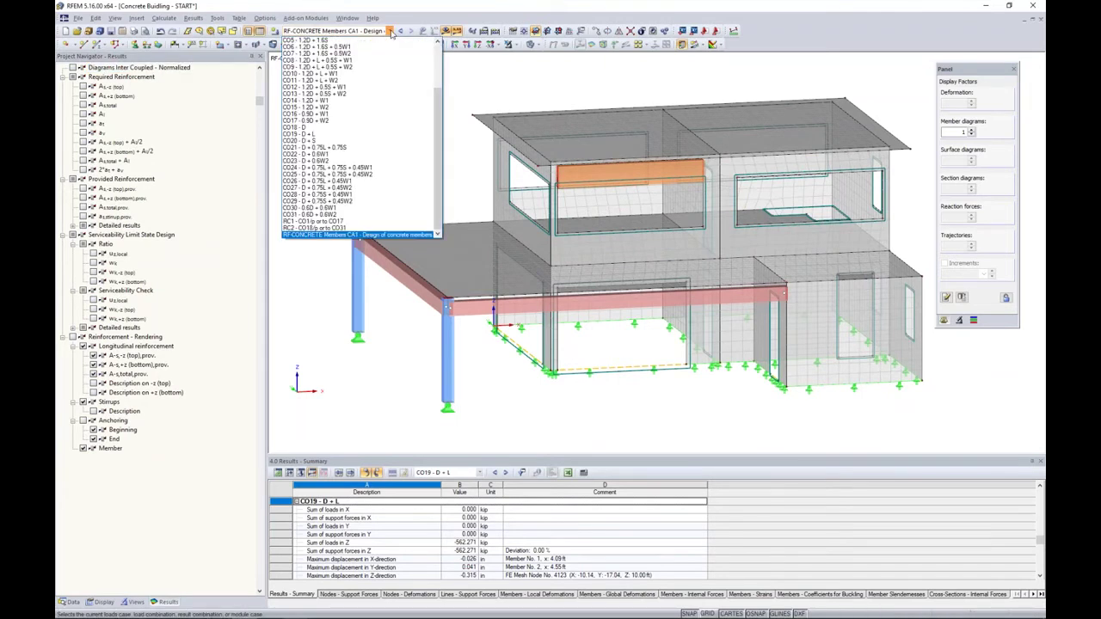
click(309, 235)
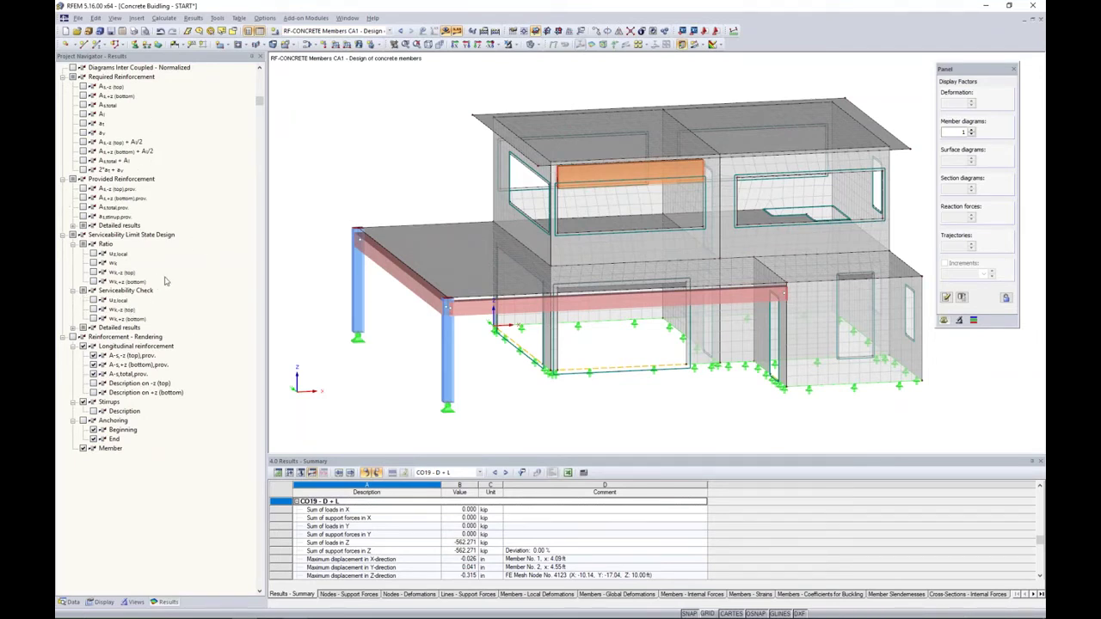
- Isolate rib member 4 with a visibility of the selected object and display the model as wireframe
scroll(398, 348, up, 1)
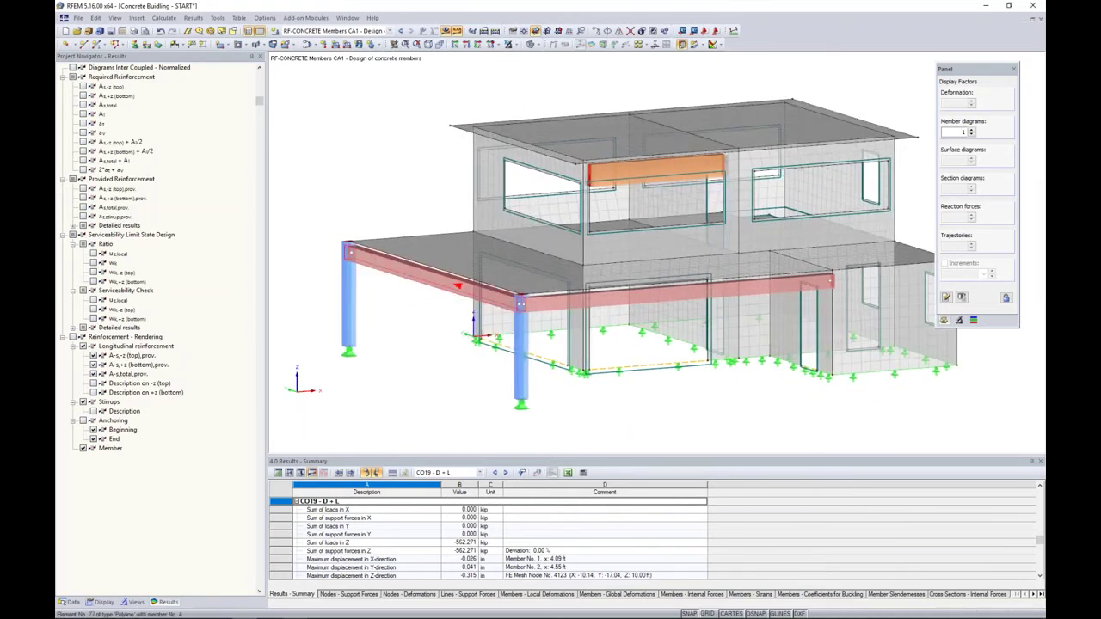
click(513, 45)
click(518, 56)
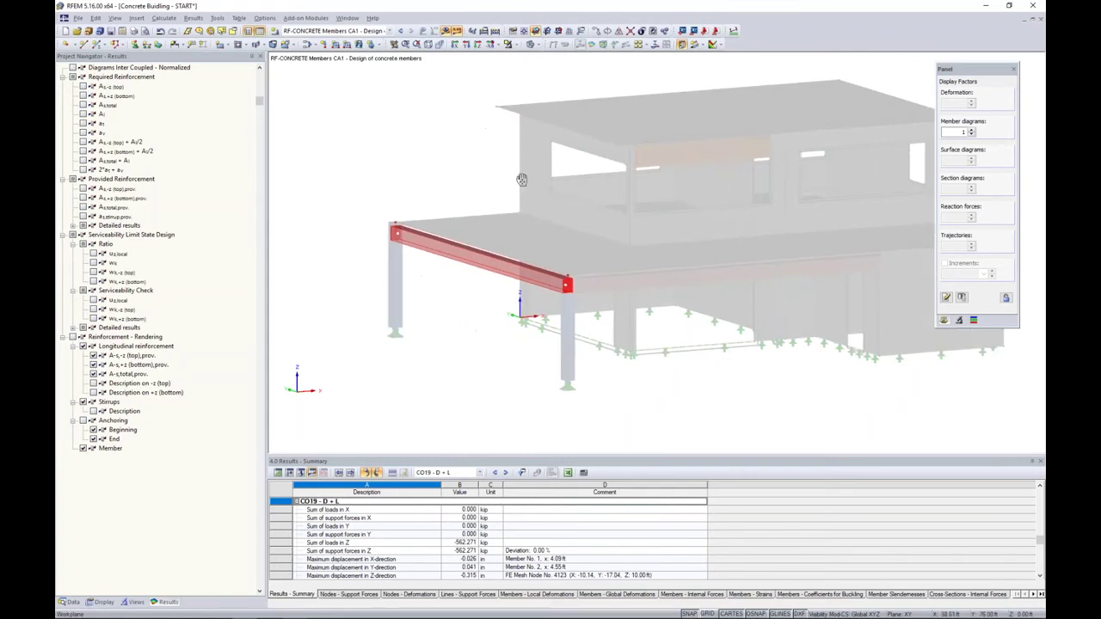
click(530, 44)
click(563, 70)
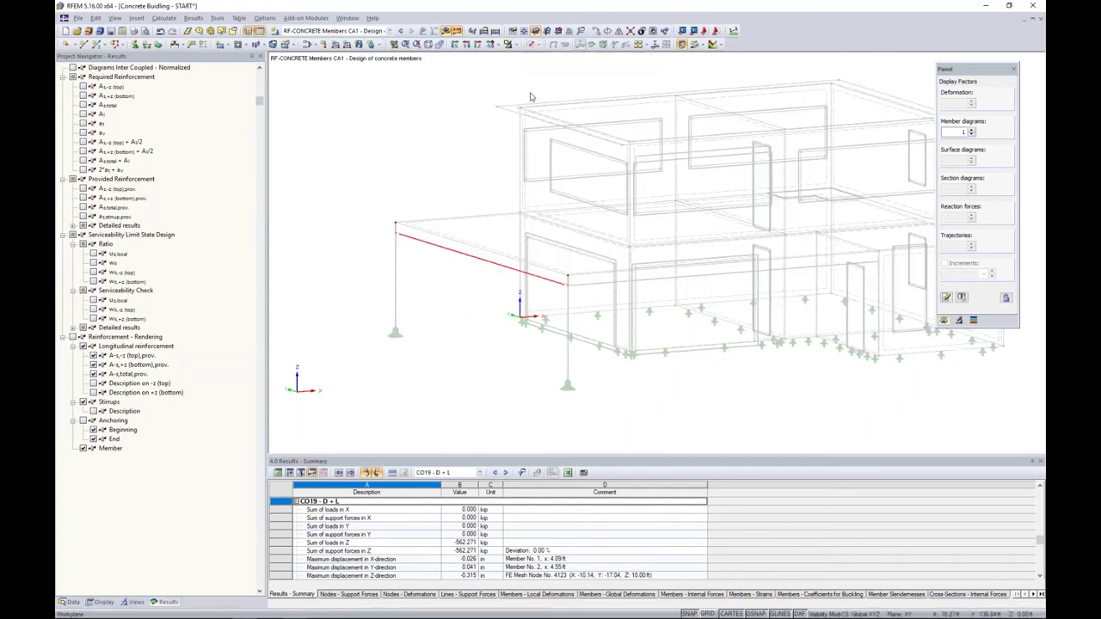
scroll(480, 262, up, 5)
middle_drag(481, 270, 558, 228)
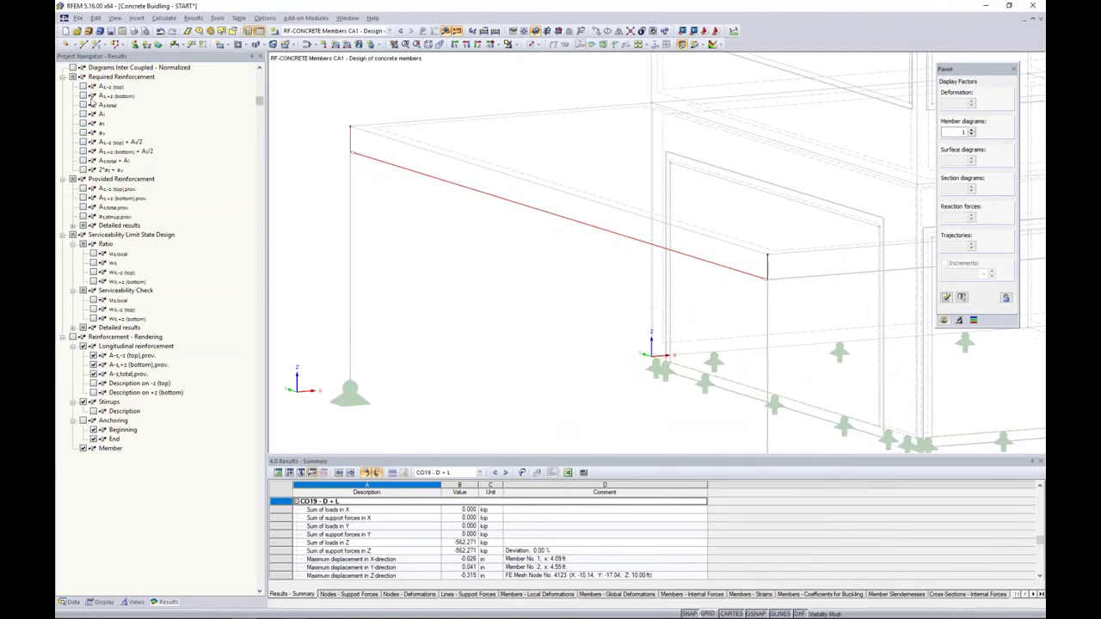
- Check the isolated rib's required bottom reinforcement As,+z and examine its rendered longitudinal bars and stirrups in 3D
click(83, 95)
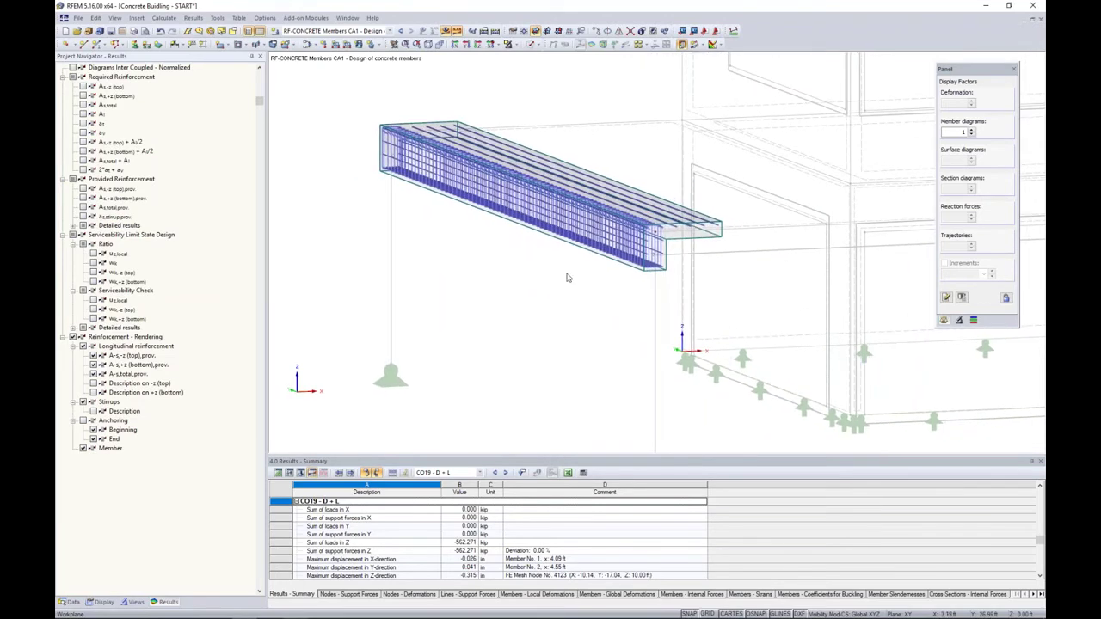
scroll(605, 284, up, 3)
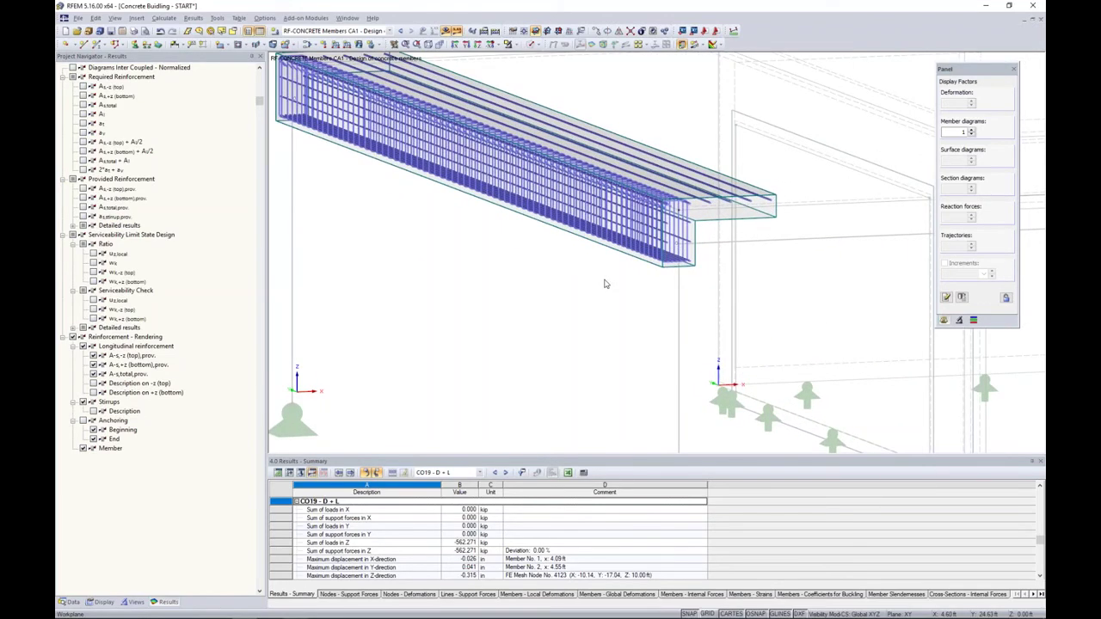
ctrl+middle_drag(604, 284, 576, 284)
middle_drag(645, 175, 647, 192)
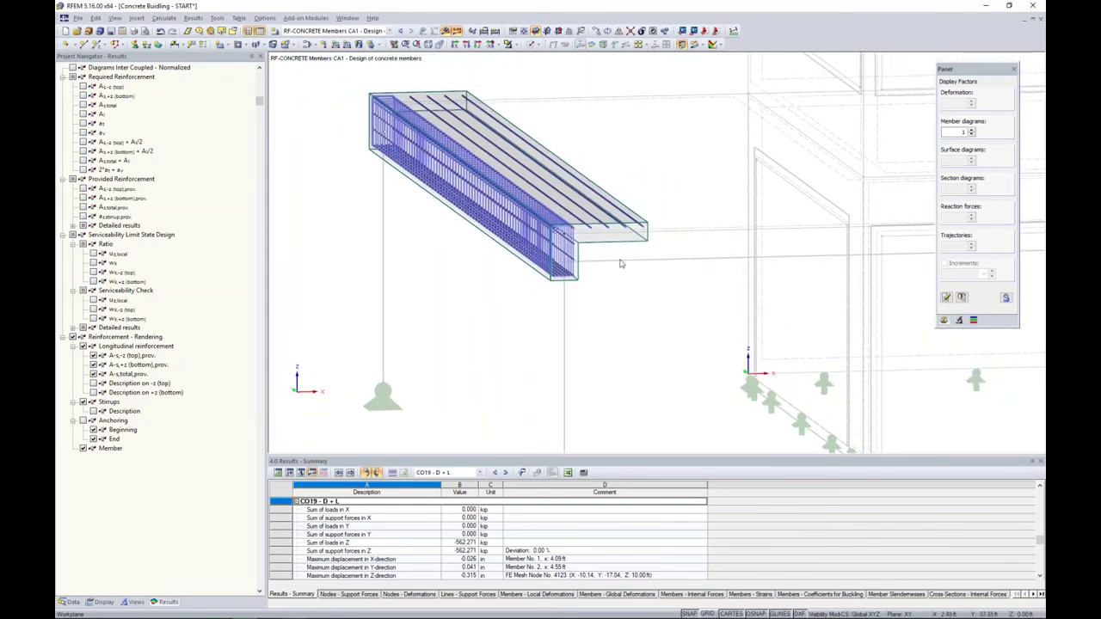
ctrl+middle_drag(604, 290, 789, 289)
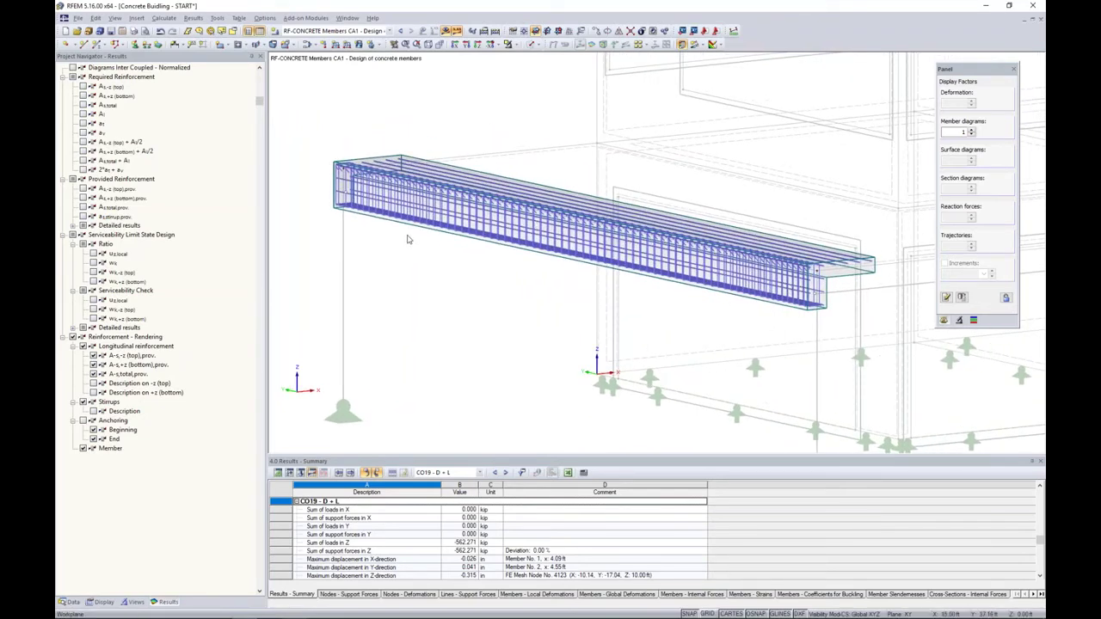
scroll(520, 262, down, 2)
scroll(518, 261, down, 1)
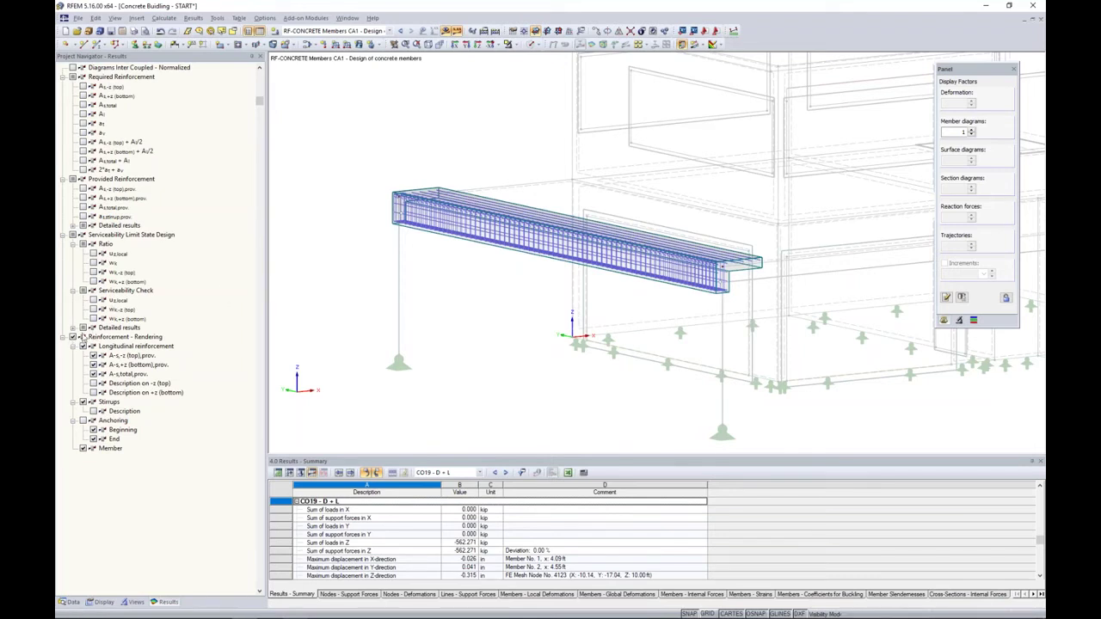
scroll(576, 80, down, 3)
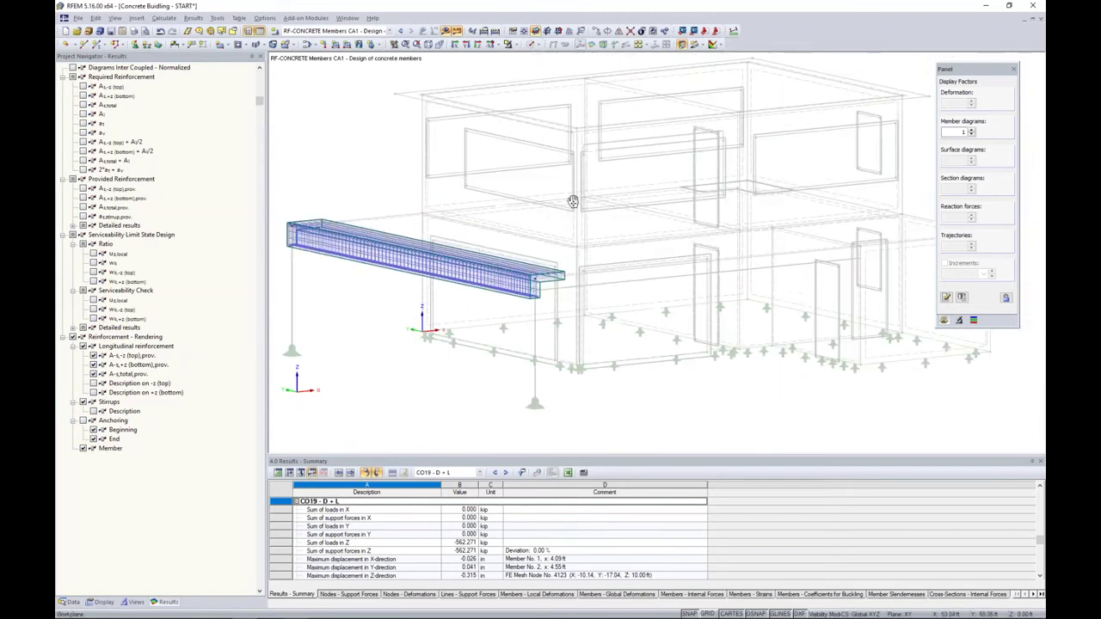
- Switch to the solid transparent display model and restore the visibility of the whole building
click(533, 43)
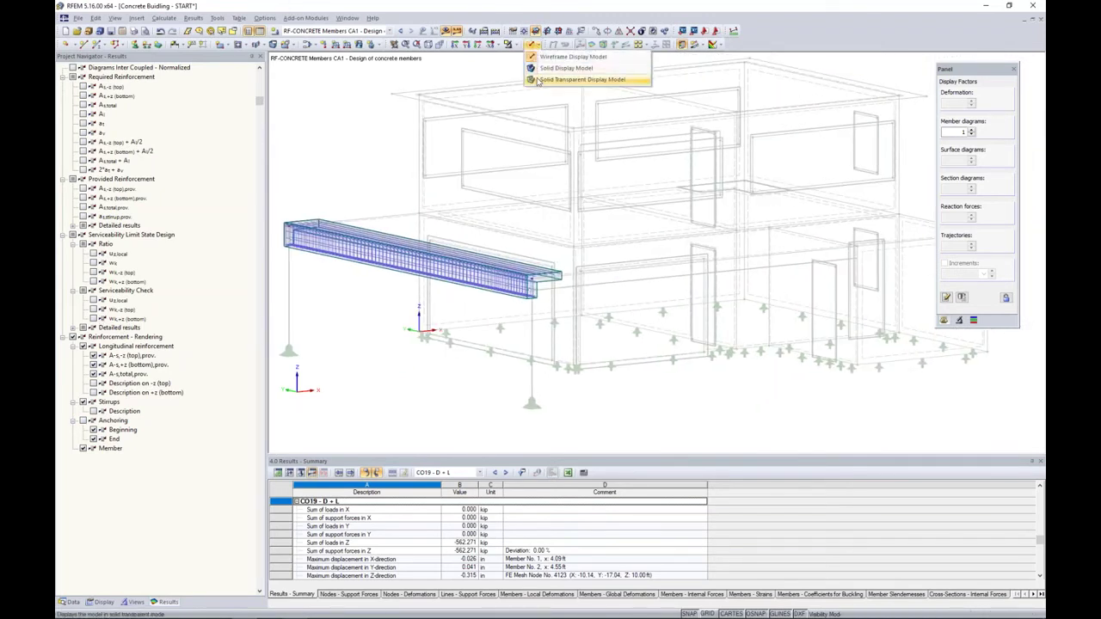
click(537, 80)
click(508, 44)
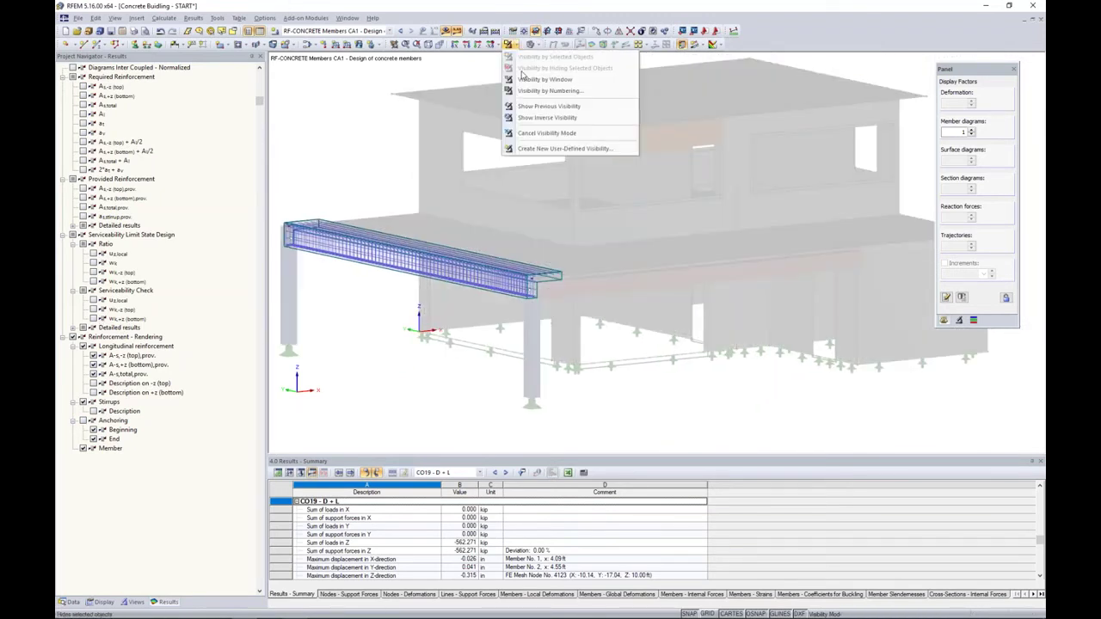
click(528, 119)
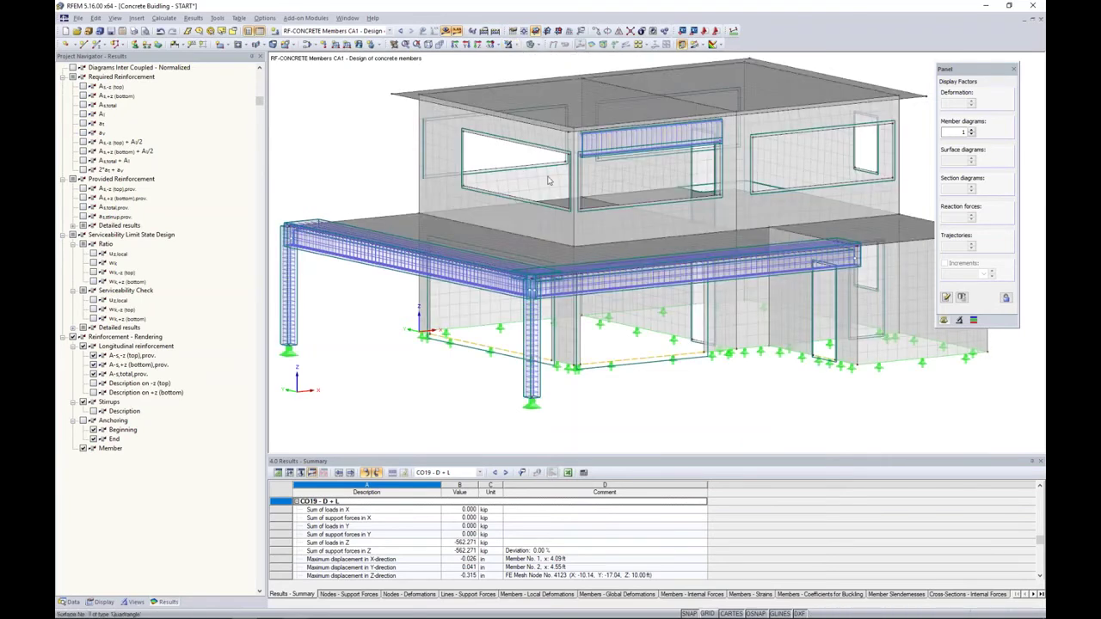
- Isolate the upper-storey wall with its spandrel result beam, member 5, using a visibility by selected objects
click(610, 236)
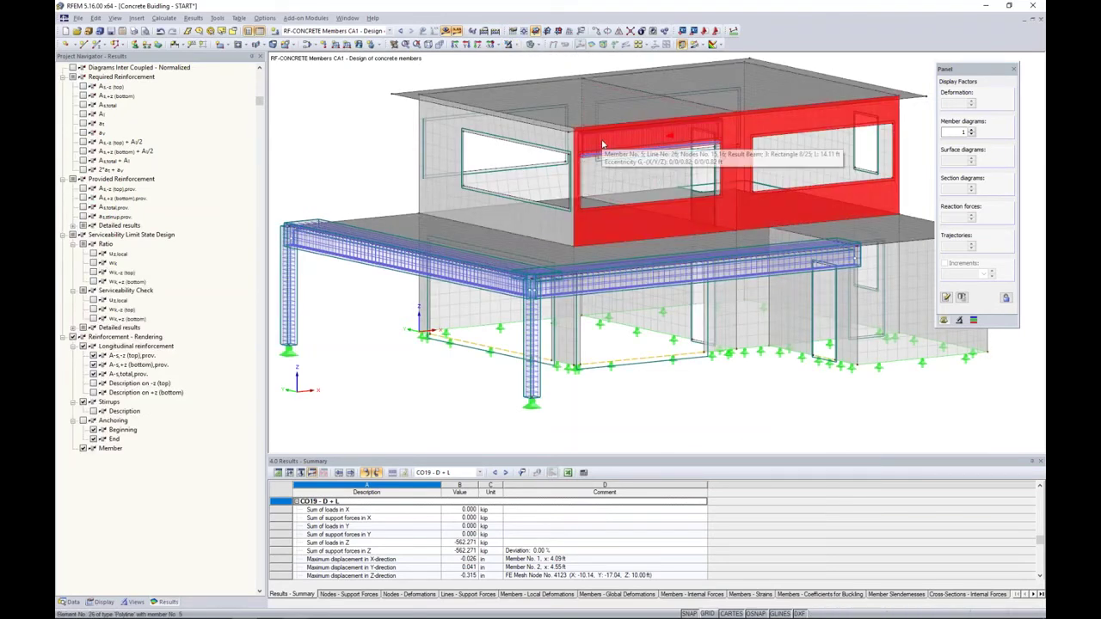
click(521, 49)
click(559, 55)
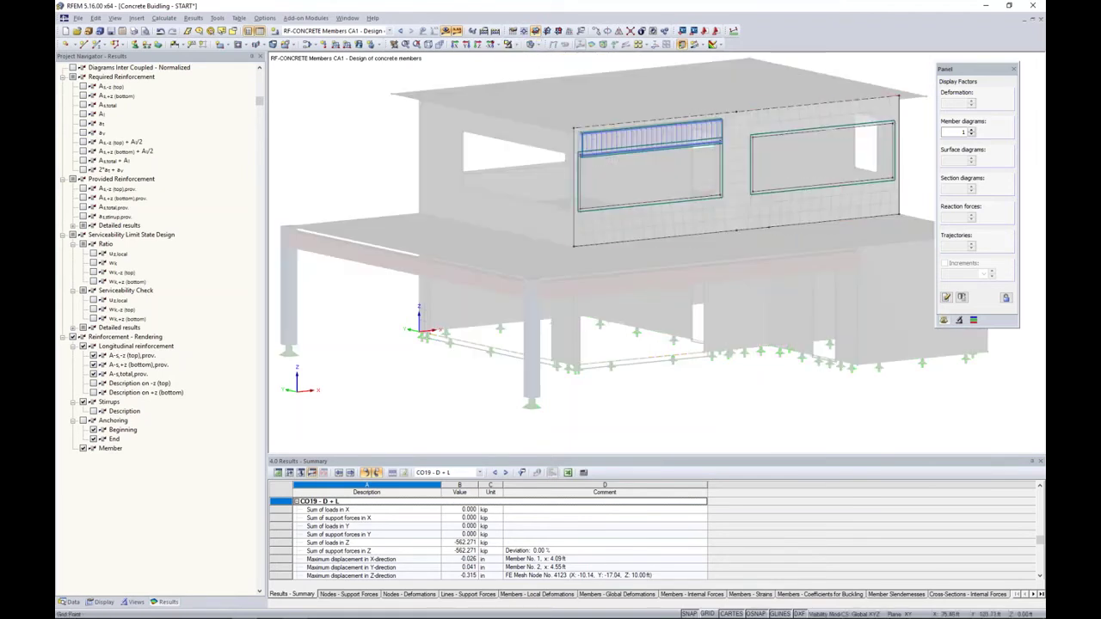
- Examine the spandrel's rendered stirrups and its top and bottom longitudinal bars above the window opening
scroll(543, 191, up, 5)
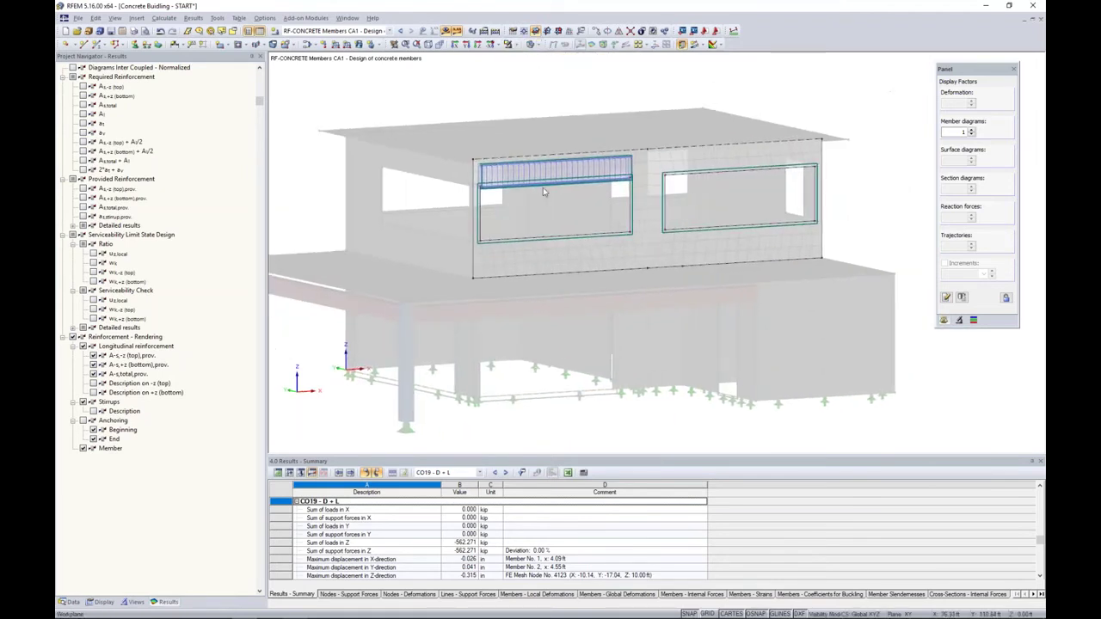
scroll(543, 191, up, 1)
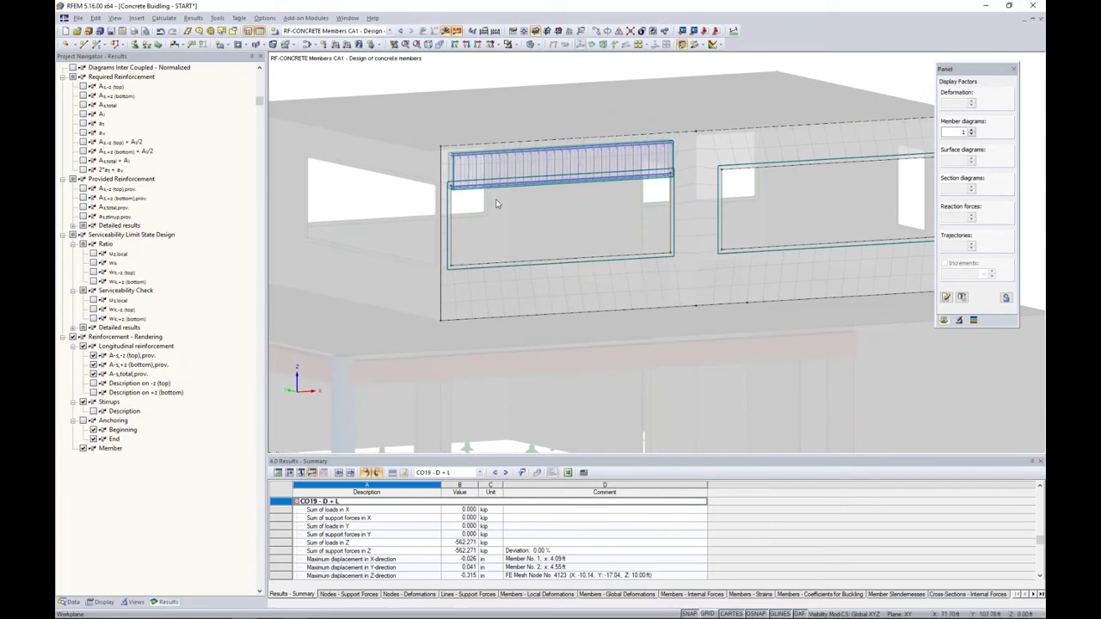
scroll(495, 204, up, 1)
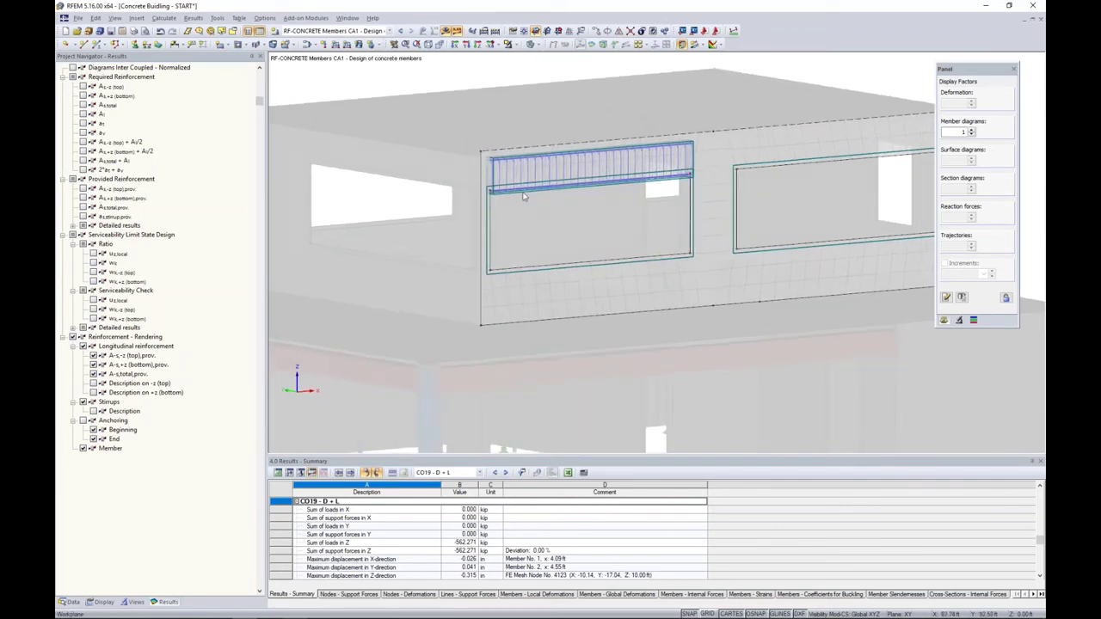
scroll(520, 189, up, 1)
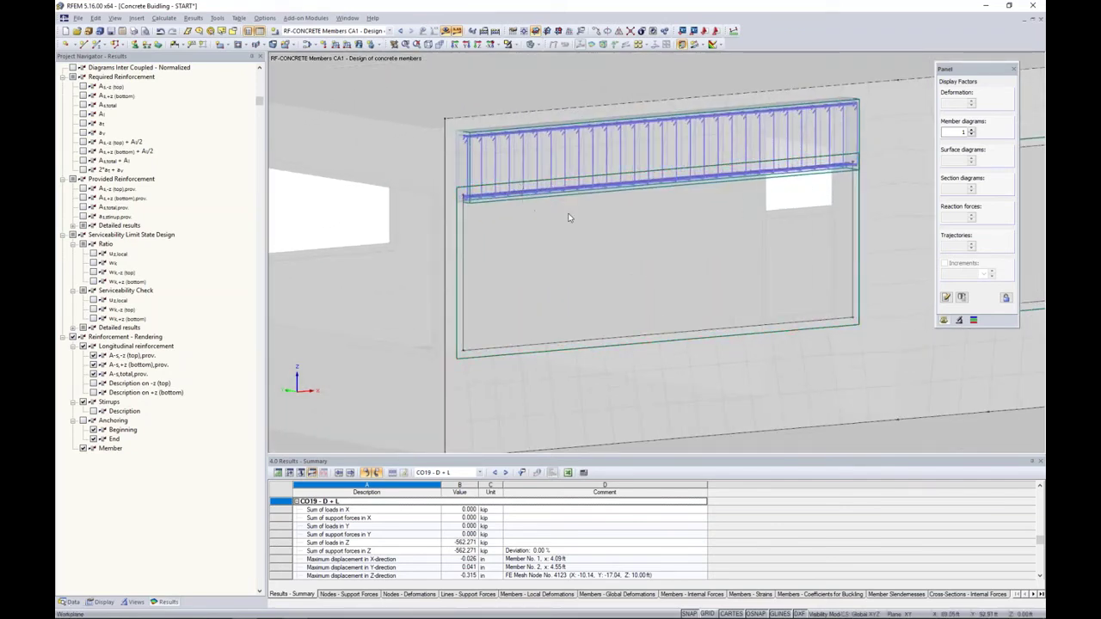
ctrl+middle_drag(573, 233, 594, 181)
scroll(595, 181, up, 2)
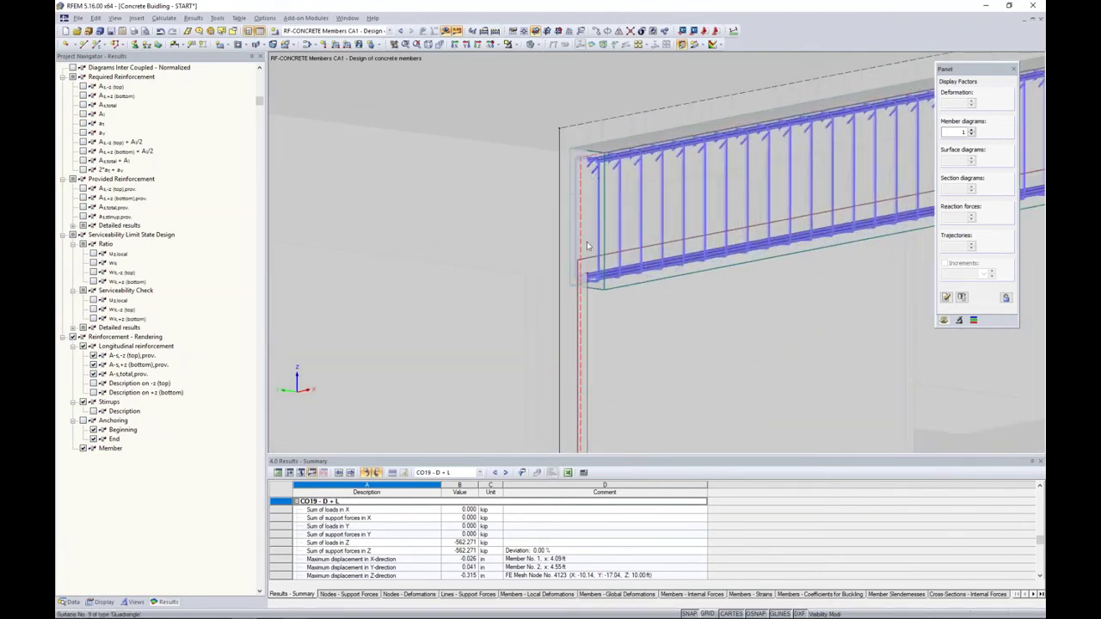
scroll(616, 249, down, 5)
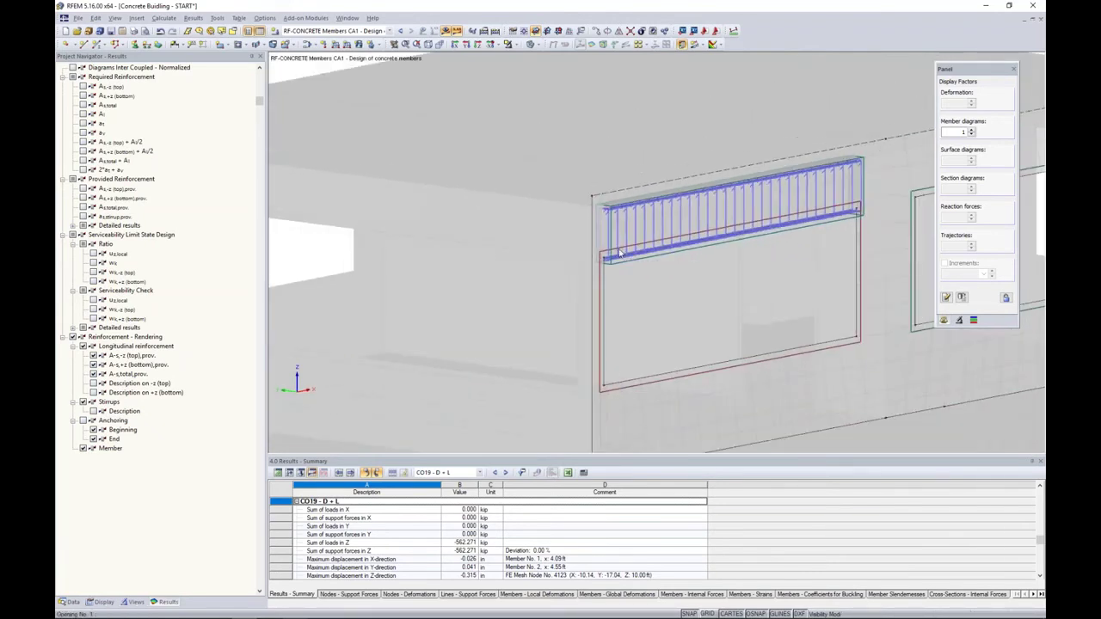
ctrl+middle_drag(666, 312, 593, 283)
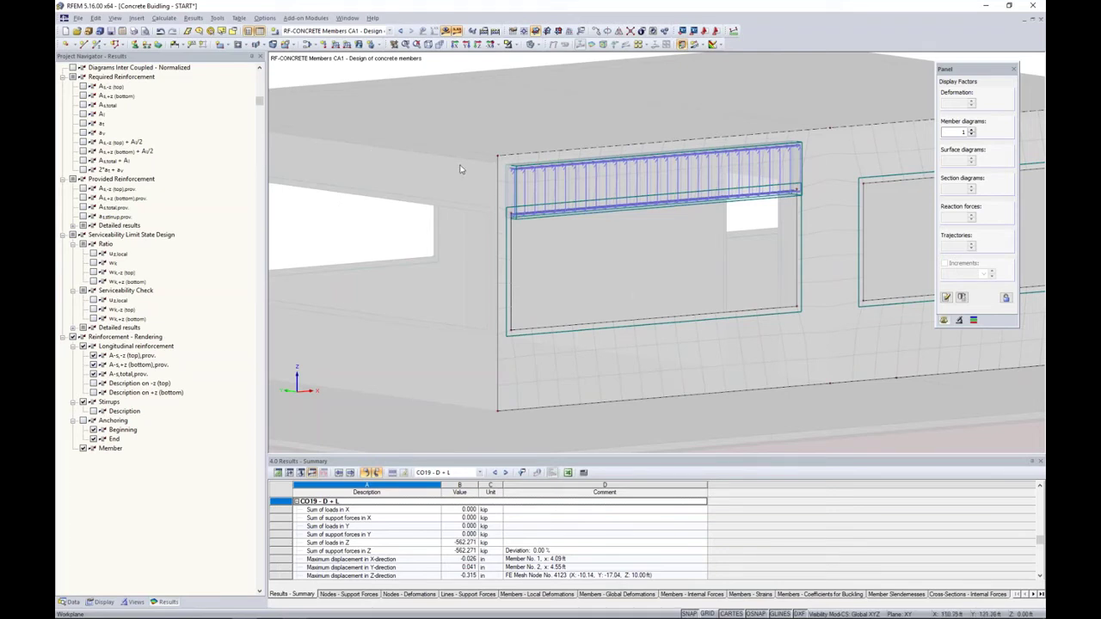
- Turn off the results display and cancel the visibility mode to show the complete model
click(446, 31)
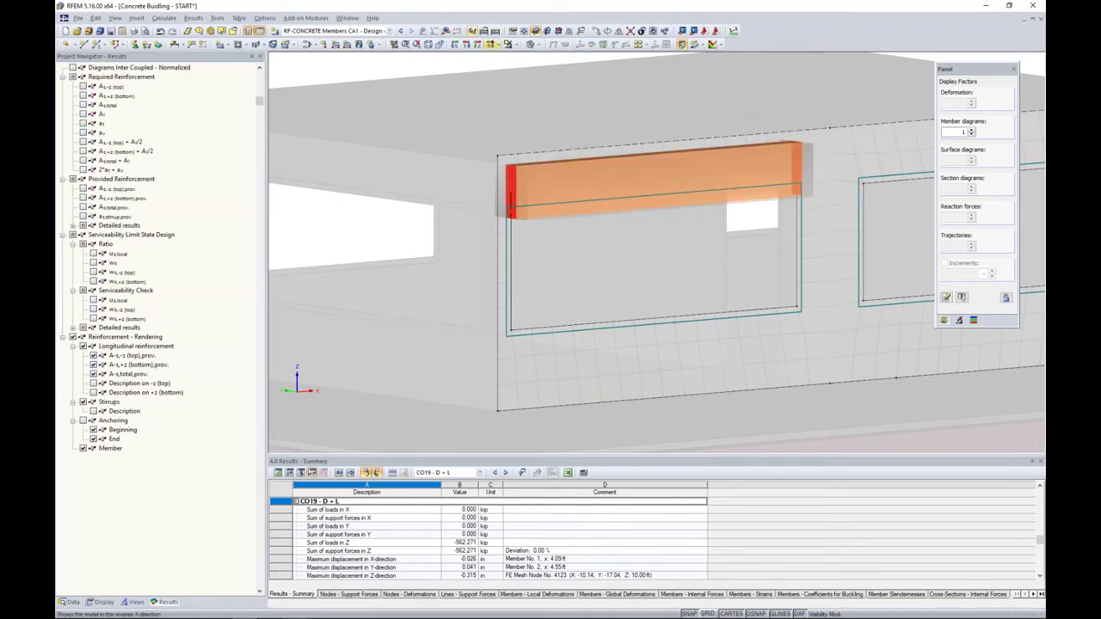
click(513, 44)
click(531, 123)
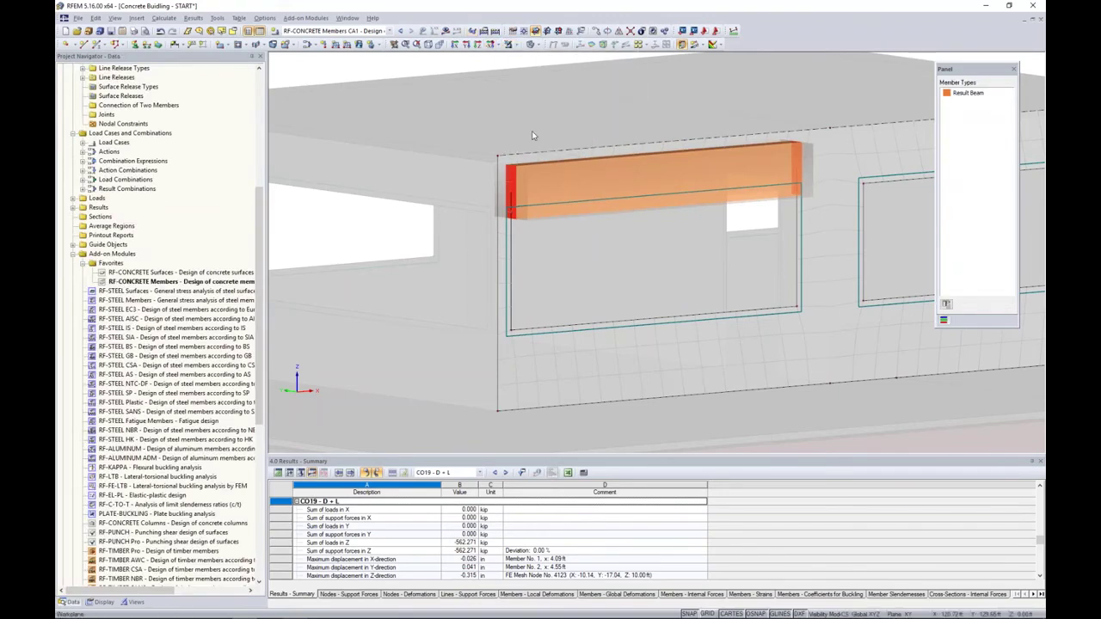
scroll(607, 158, down, 3)
scroll(607, 158, up, 4)
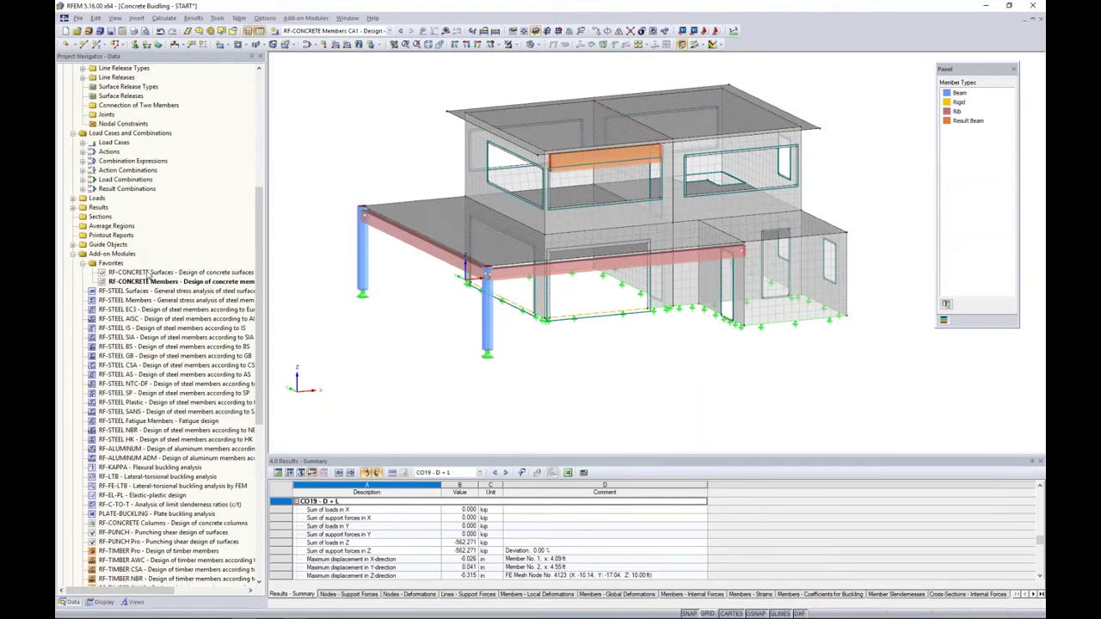
- Start the RF-CONCRETE Surfaces add-on module and choose ACI 318-14 as the design standard
double_click(150, 273)
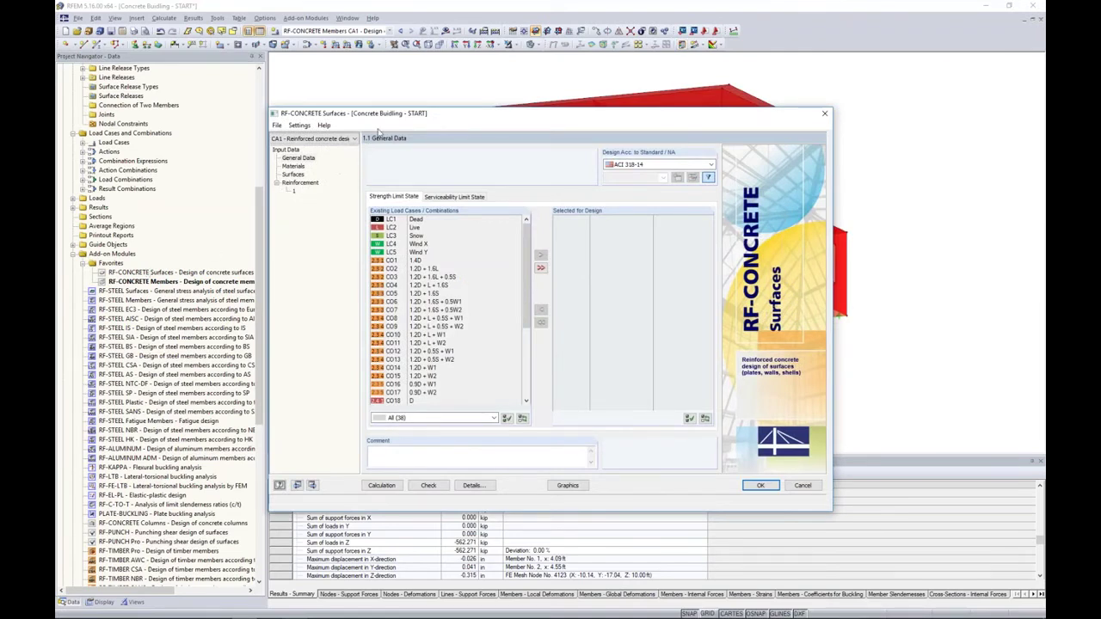
drag(383, 118, 388, 108)
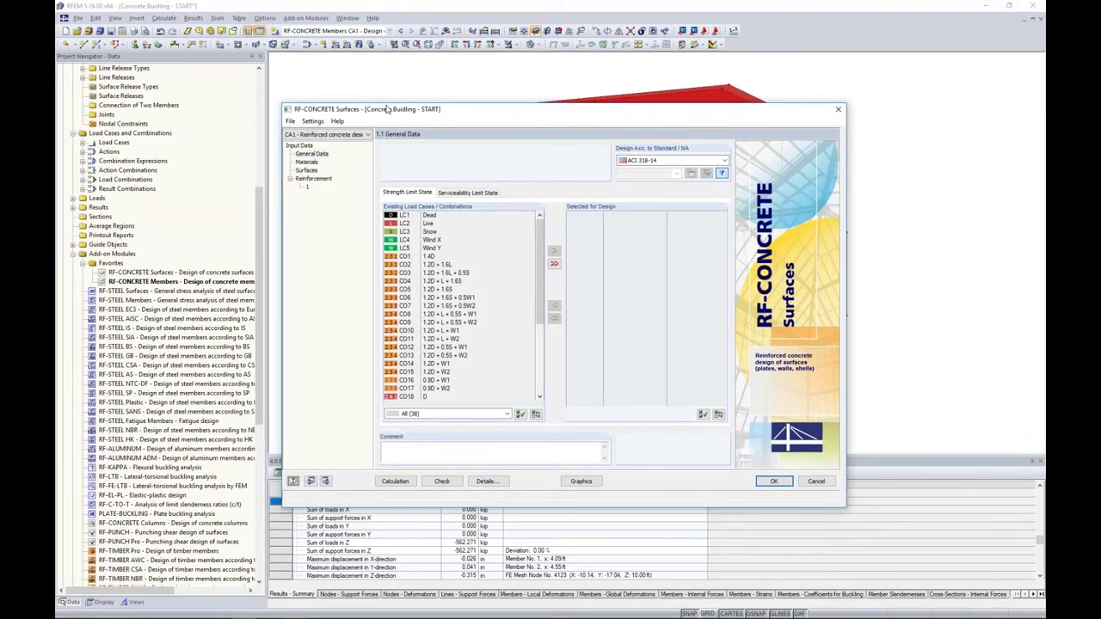
click(645, 160)
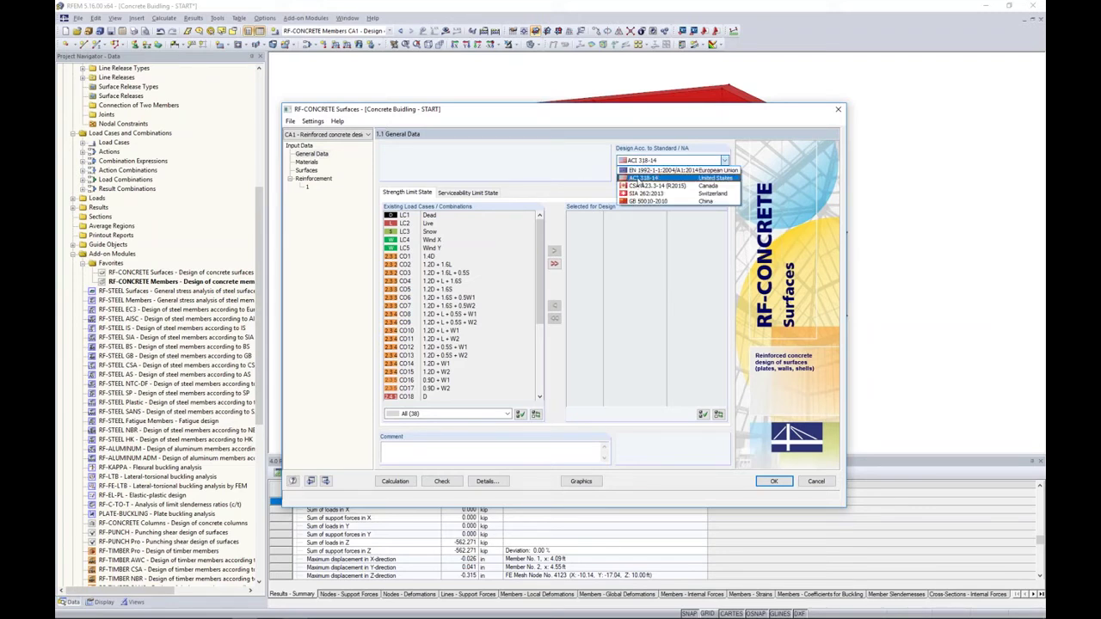
click(645, 178)
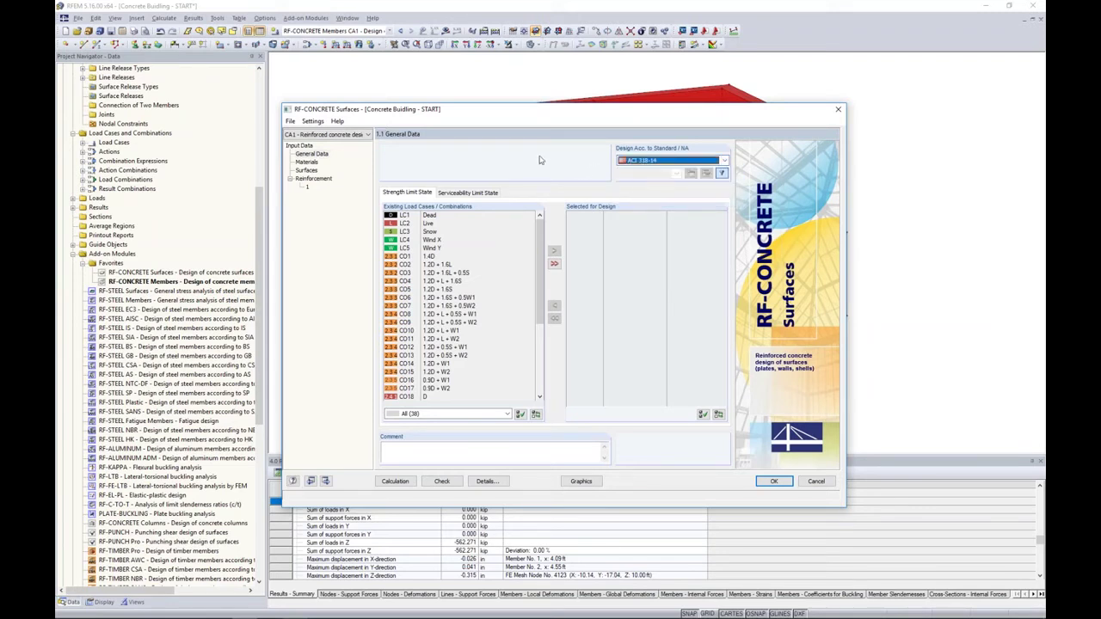
- Add load combinations CO1 to CO17 to the surfaces' strength limit state design
click(439, 256)
scroll(456, 318, down, 1)
shift+click(438, 363)
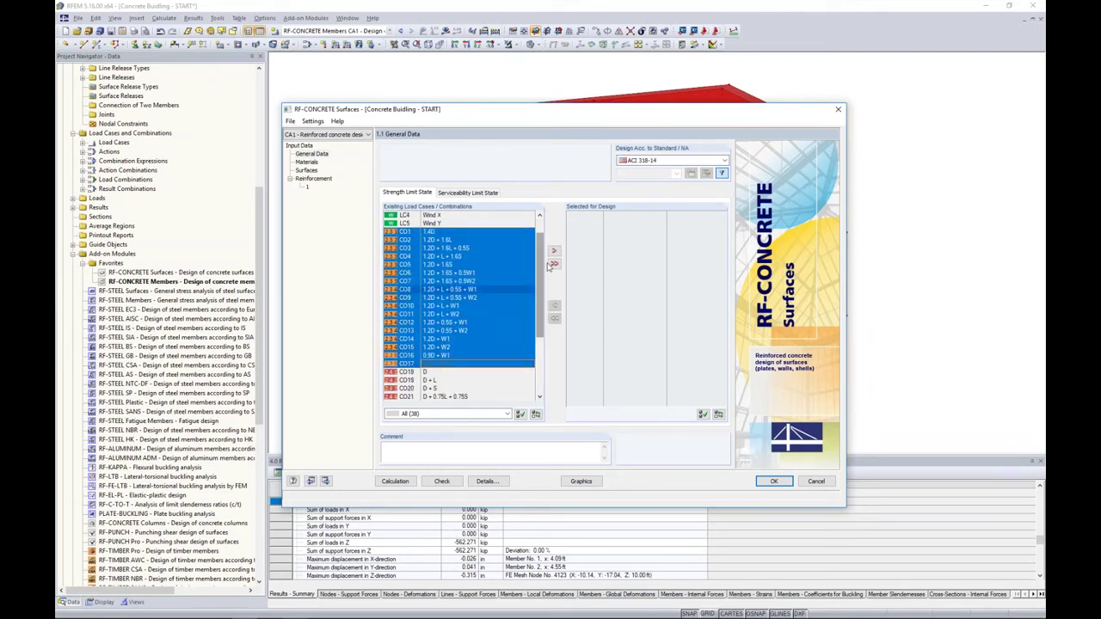
click(553, 250)
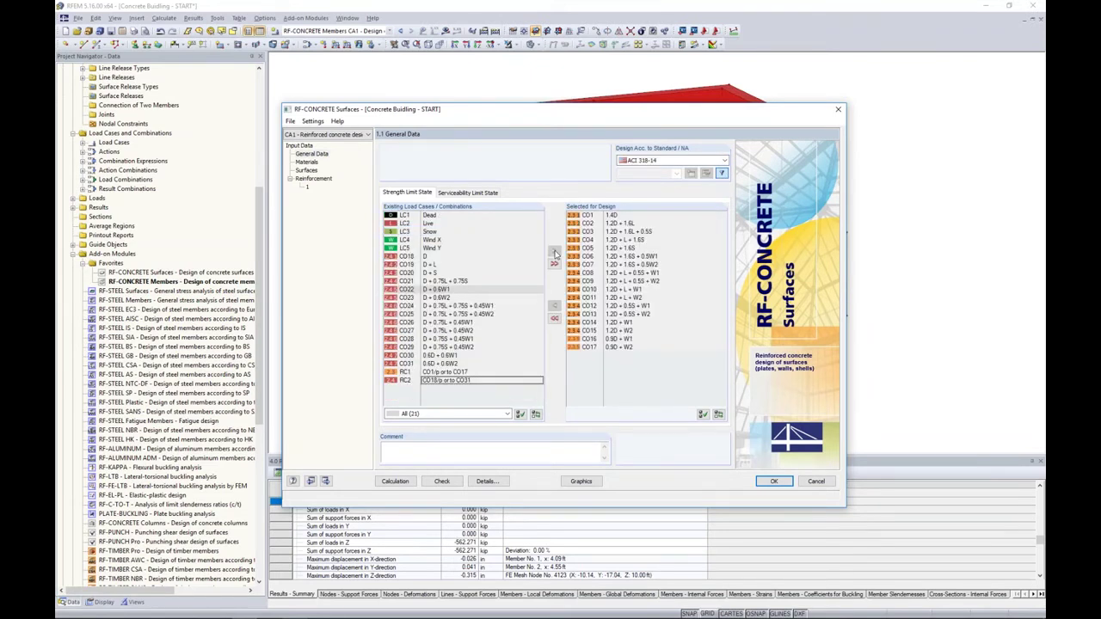
- Add load combinations CO18 to CO31 to the surfaces' serviceability limit state design
click(467, 193)
scroll(460, 284, down, 4)
click(438, 297)
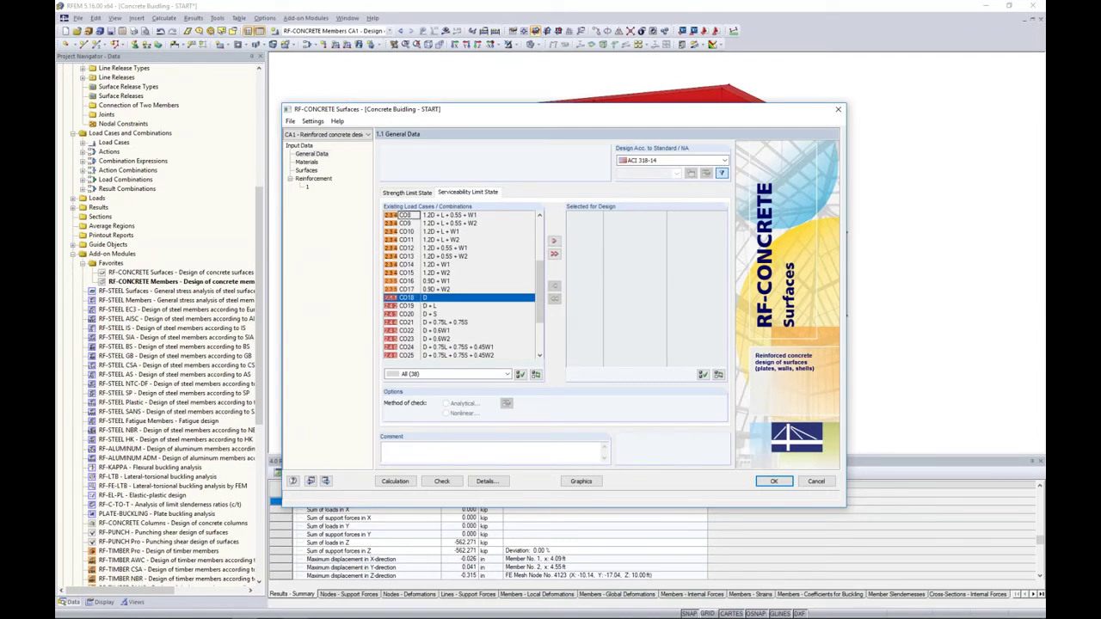
scroll(439, 297, down, 3)
shift+click(439, 338)
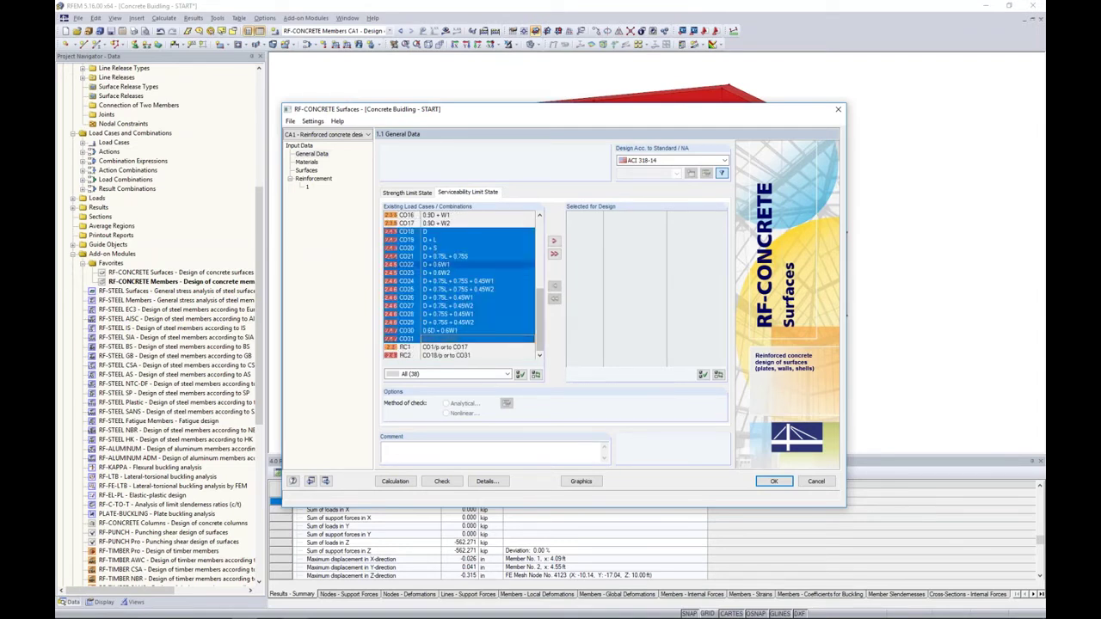
click(553, 241)
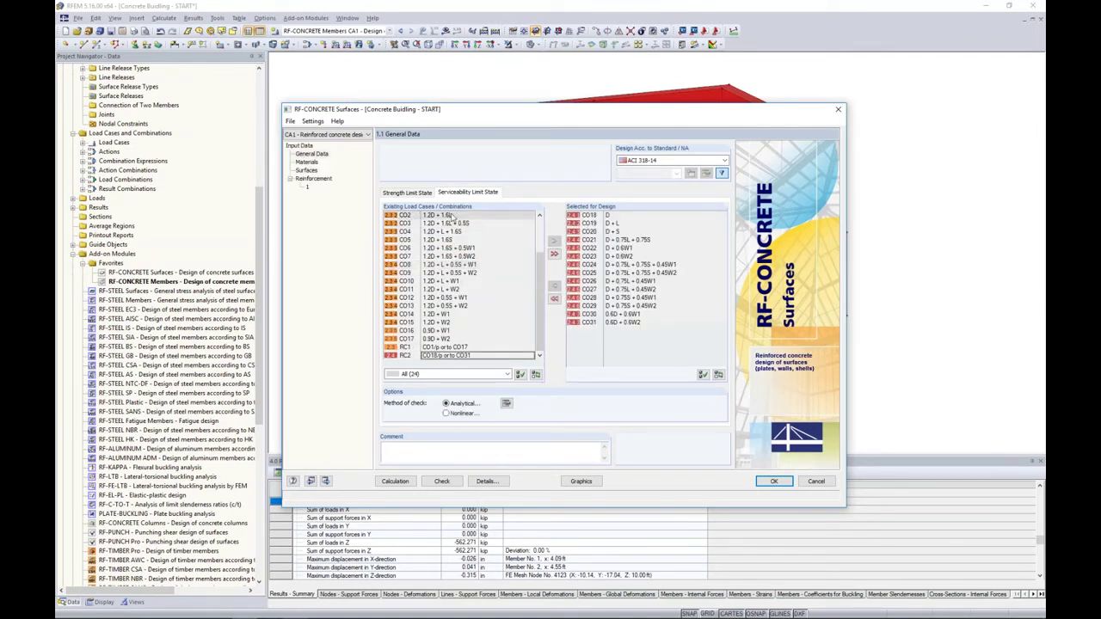
- In the analytical serviceability settings, enable deflection design with RF-CONCRETE Deflect and turn off long-term deflection (creep and shrinkage)
click(506, 404)
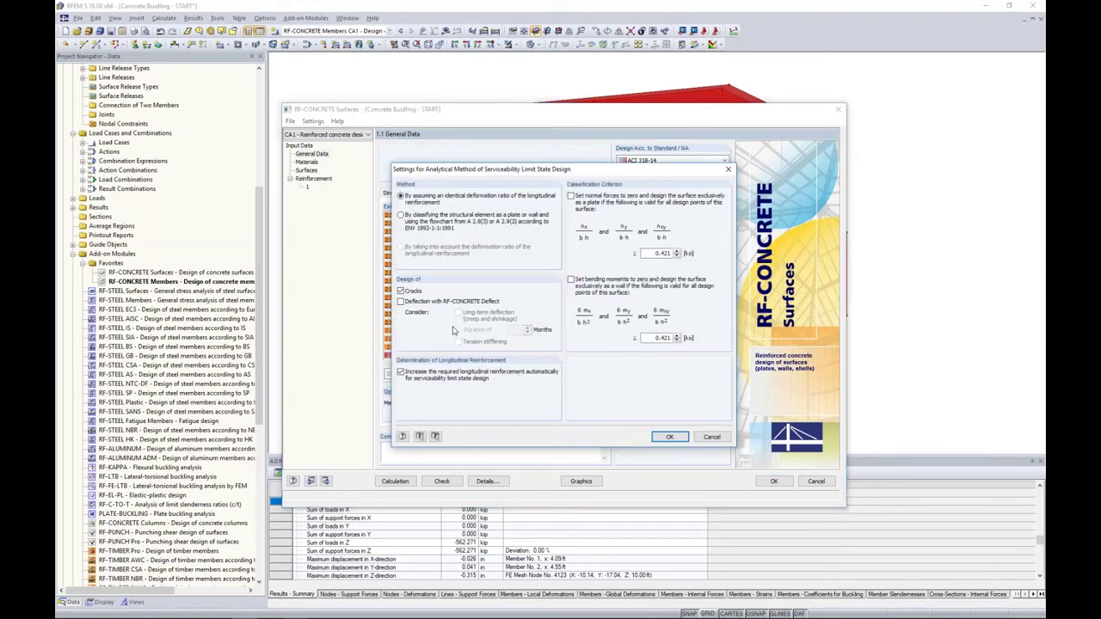
click(400, 302)
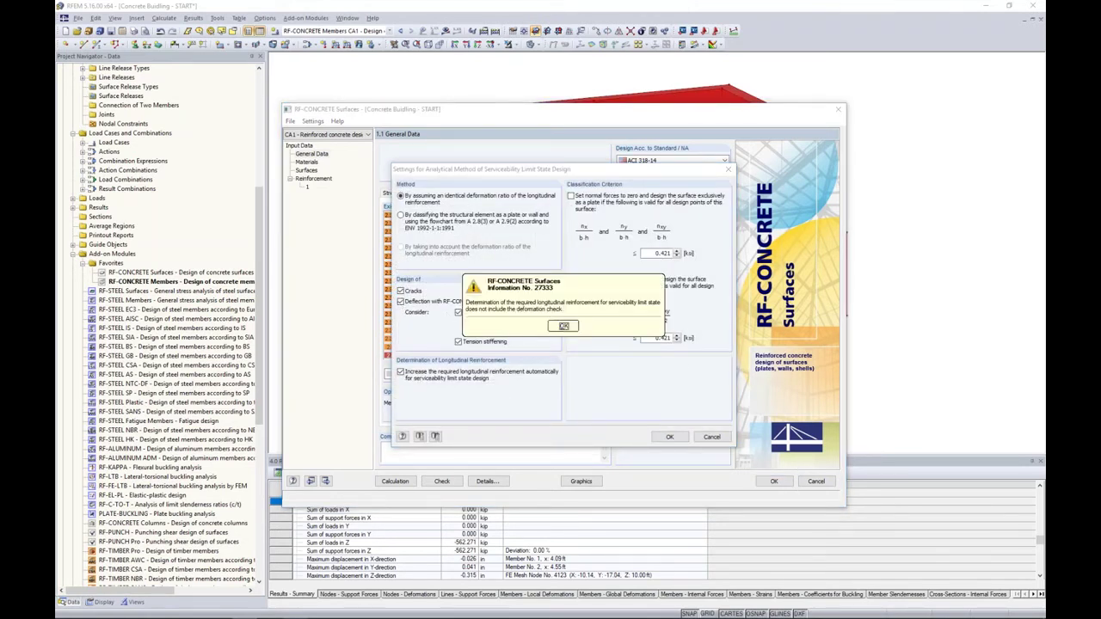
click(563, 326)
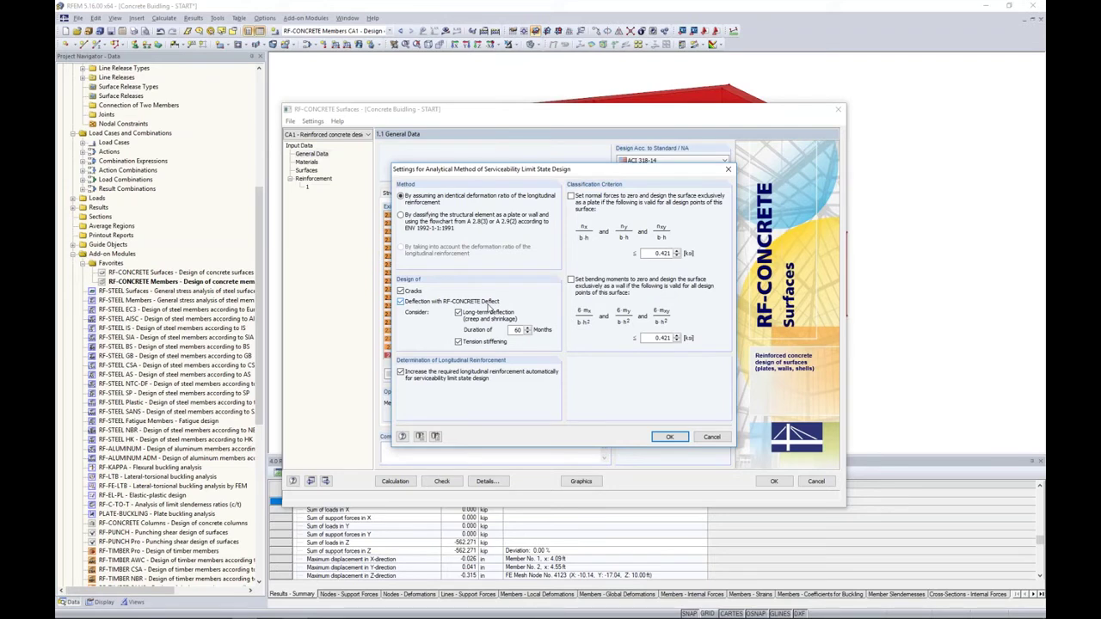
click(458, 313)
click(664, 437)
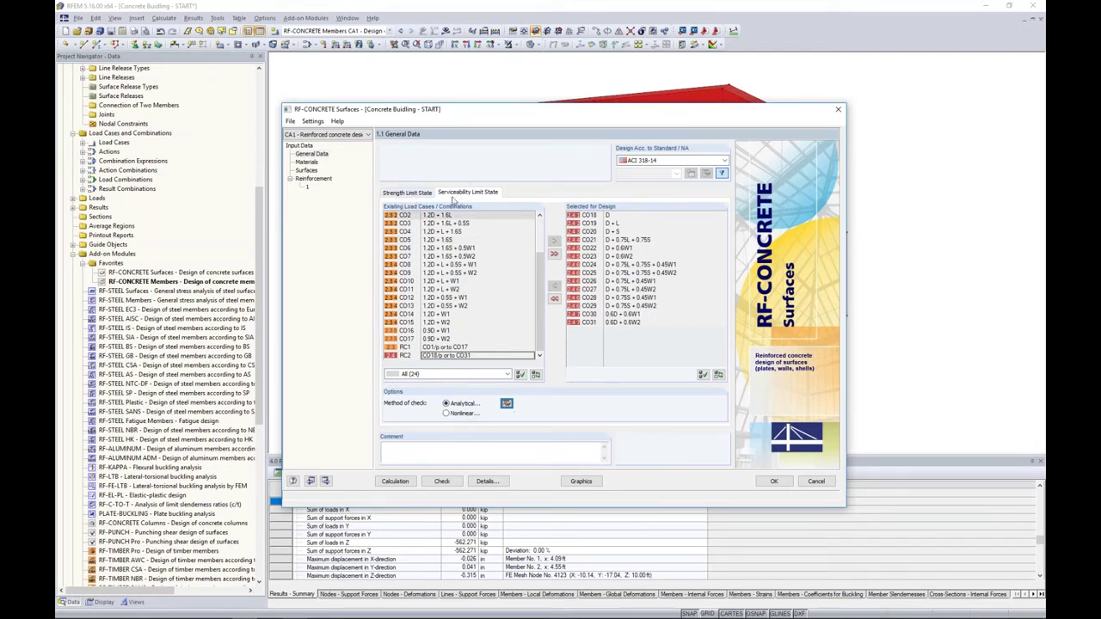
- Set the deformation limit for all surfaces to a user-defined absolute value of 1 in
click(307, 163)
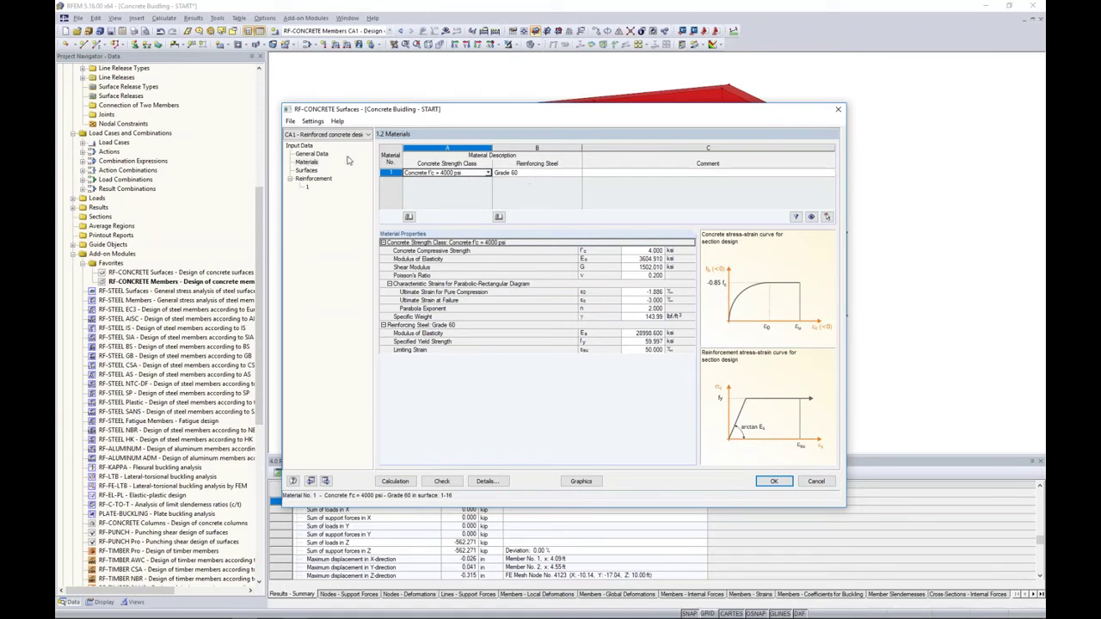
click(307, 171)
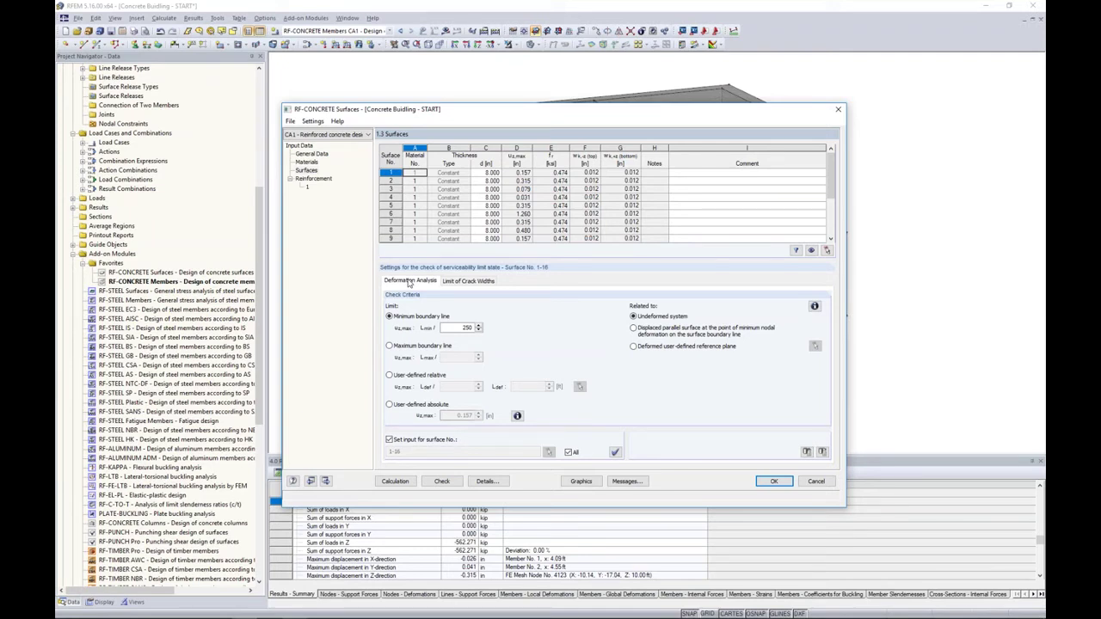
click(454, 328)
double_click(462, 327)
click(390, 345)
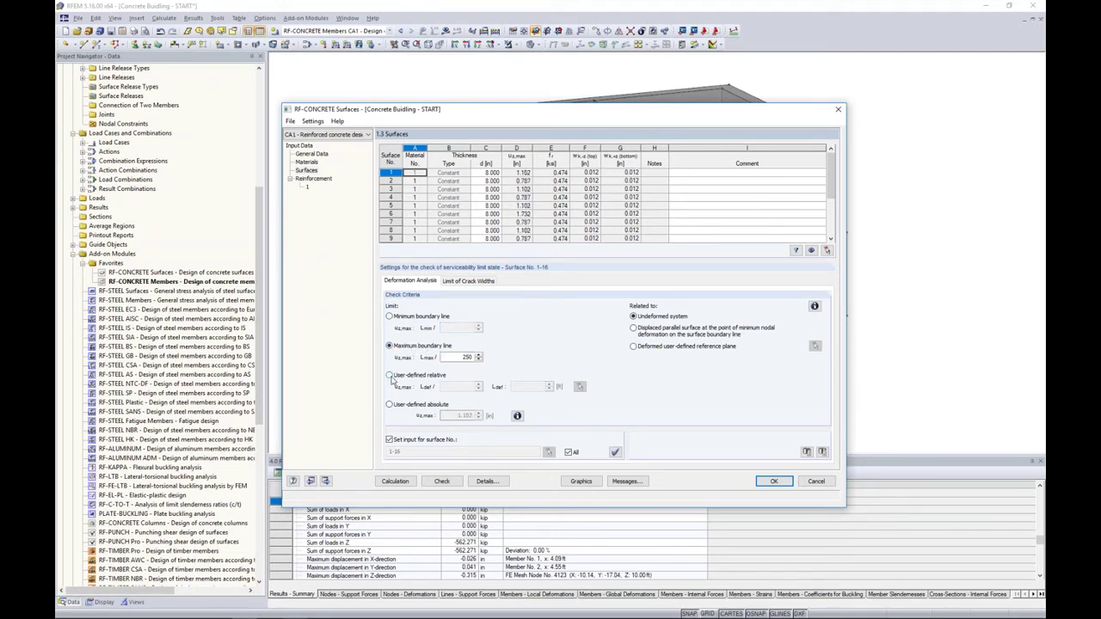
click(389, 406)
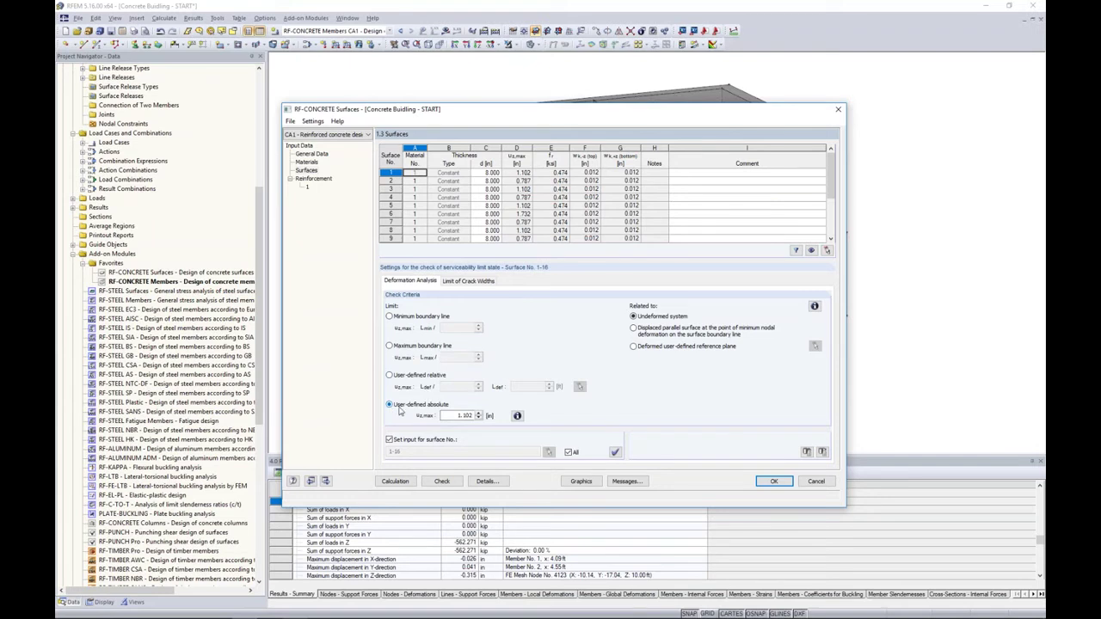
double_click(440, 415)
text(1)
- Set the allowable crack width to 0.016 in (dry air or protective membrane) for both the top and bottom of all surfaces
click(467, 283)
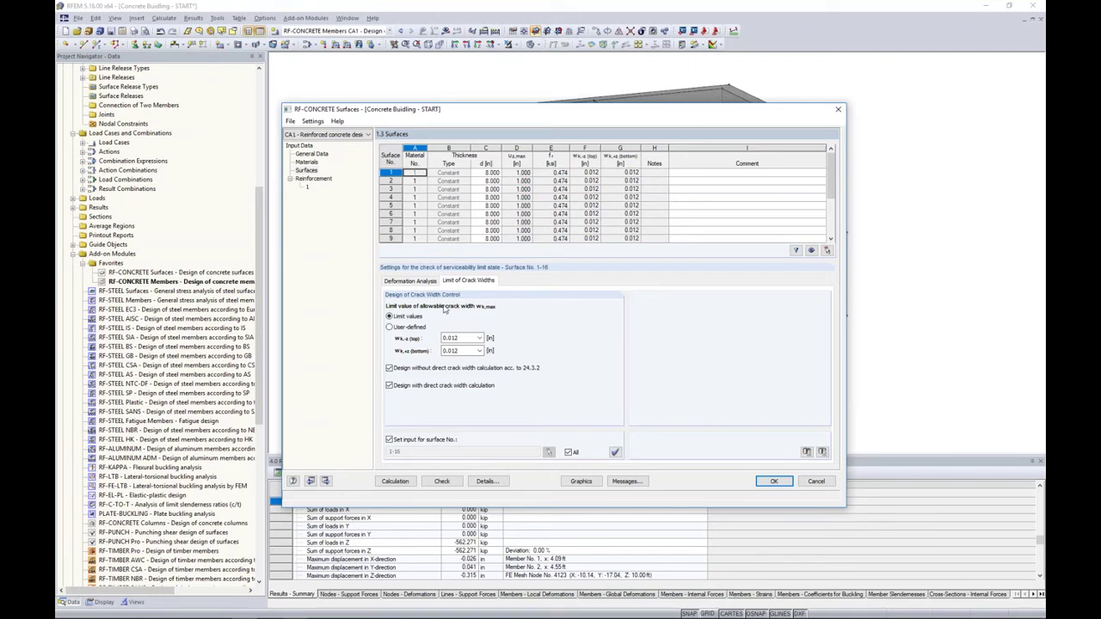
click(479, 338)
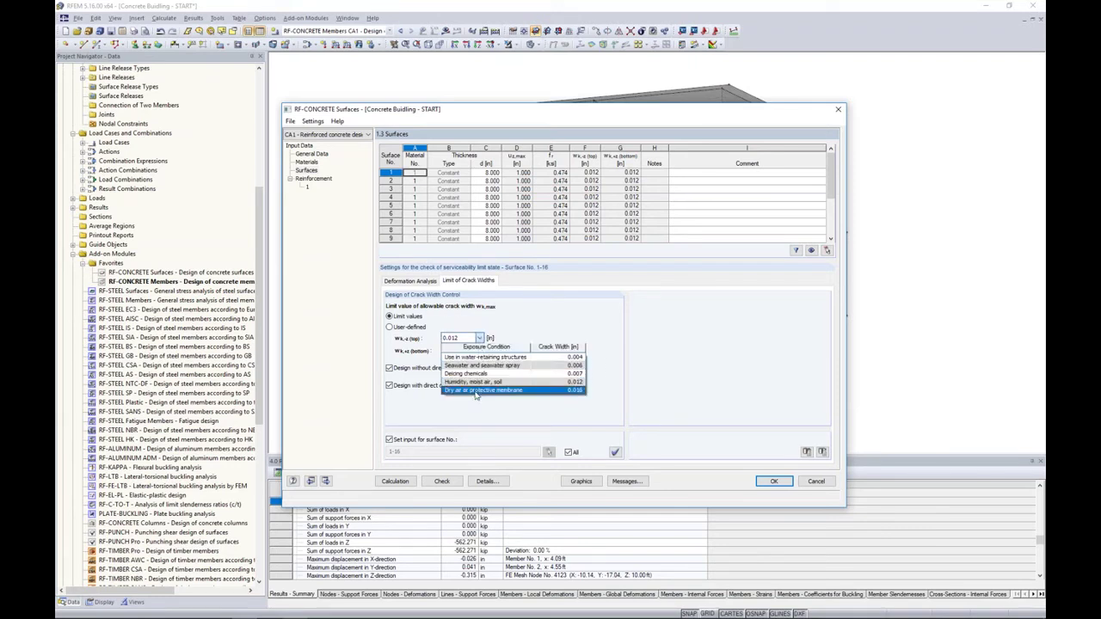
click(477, 389)
click(479, 351)
click(477, 402)
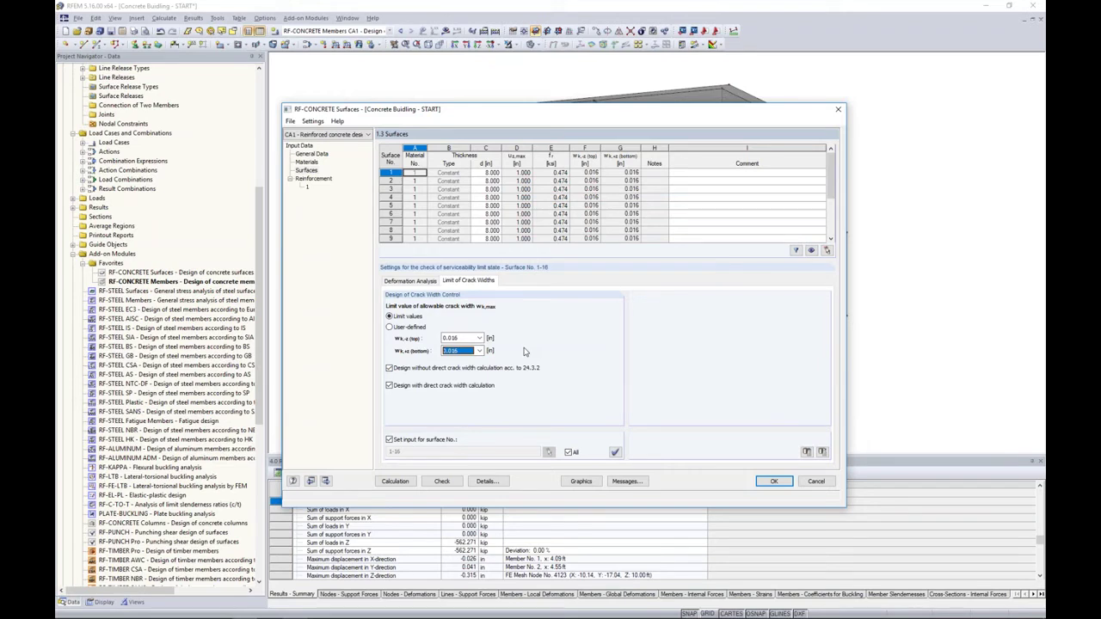
- Name the reinforcement group Walls and apply it only to wall surfaces 14 and 15, picked in the model
click(325, 180)
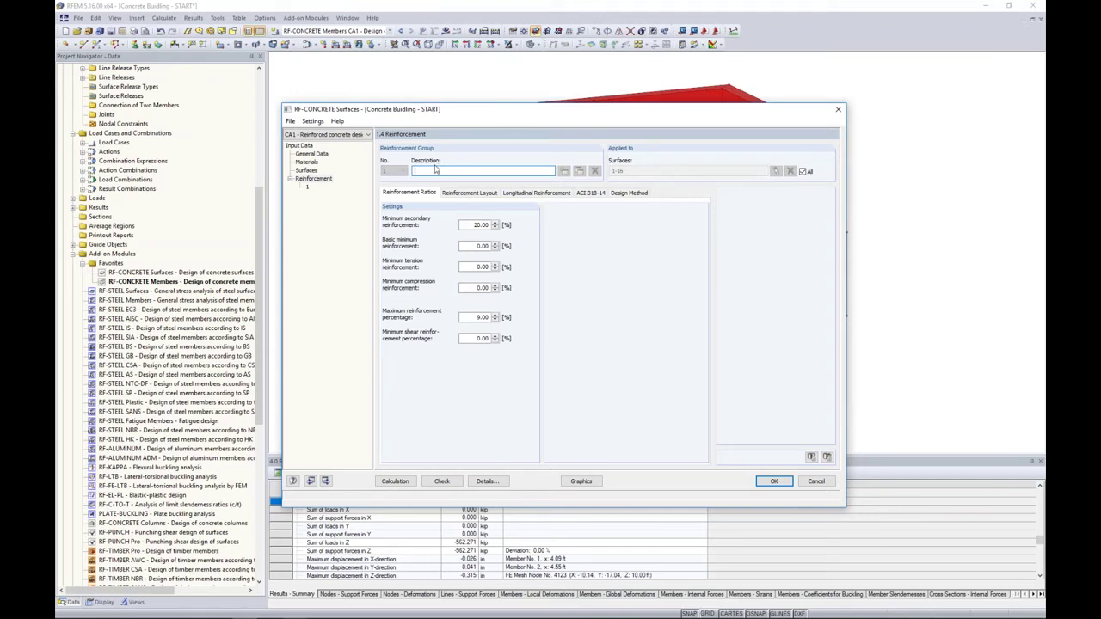
text(Walls)
click(802, 171)
click(802, 171)
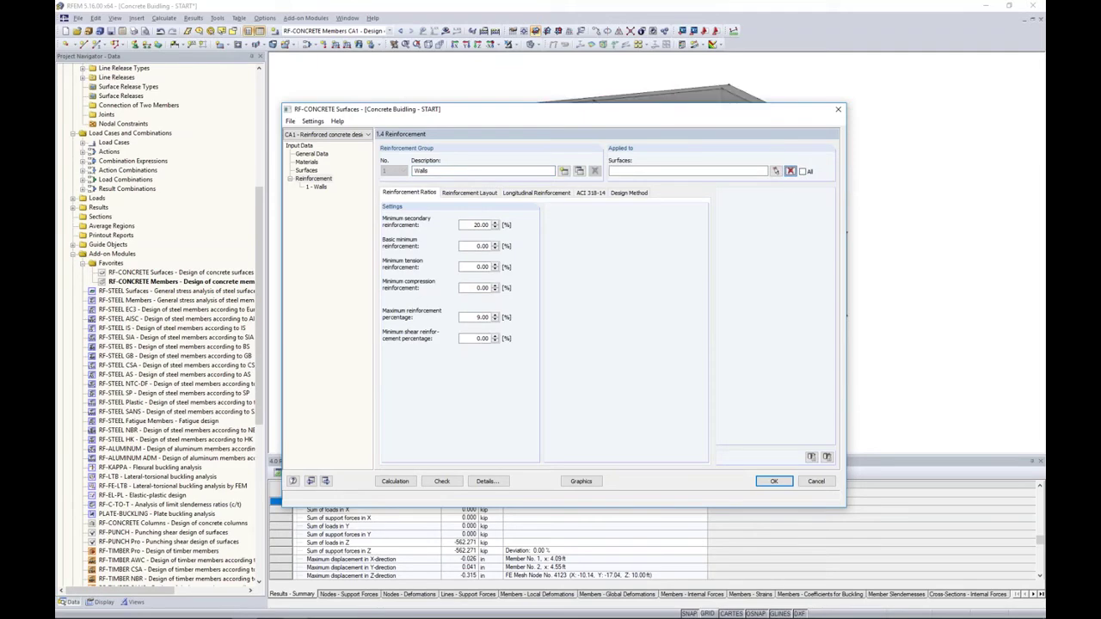
click(775, 171)
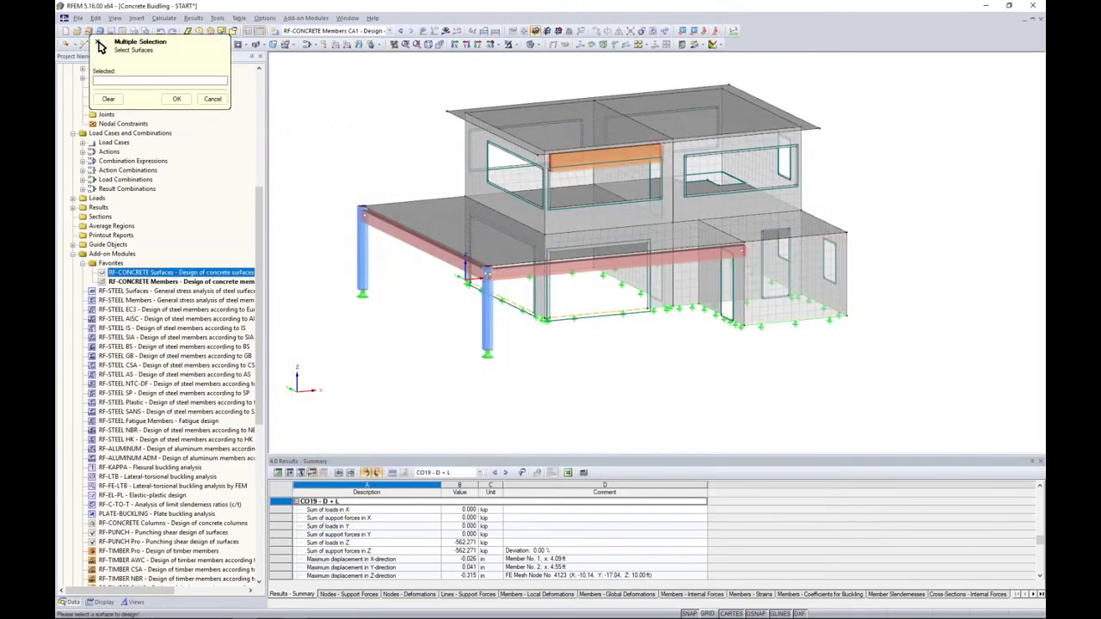
click(605, 334)
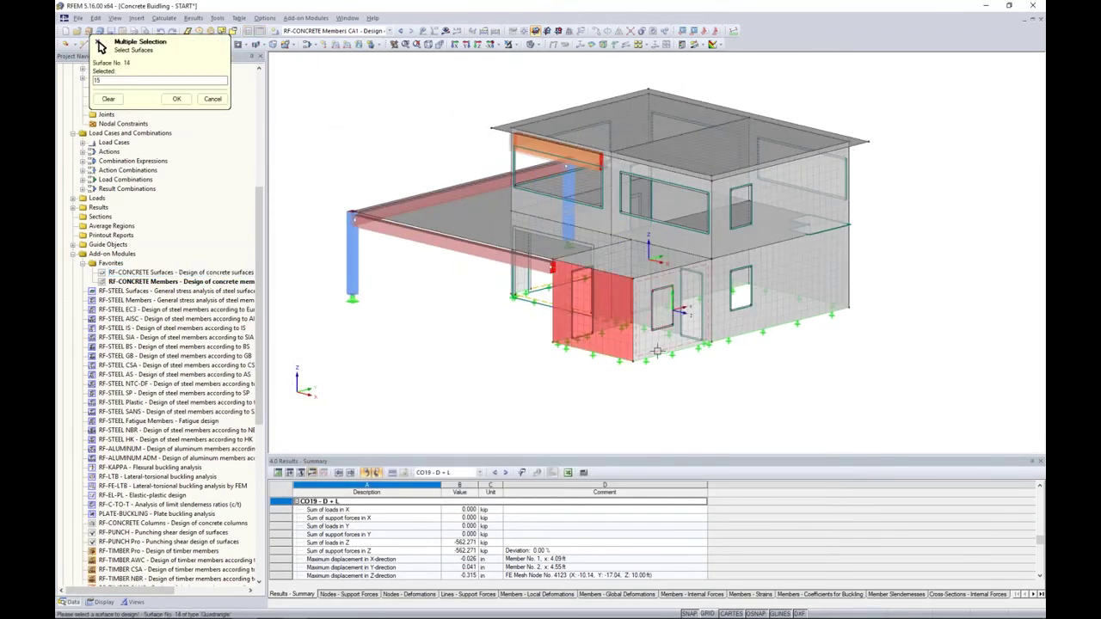
click(658, 349)
ctrl+middle_drag(618, 337, 632, 298)
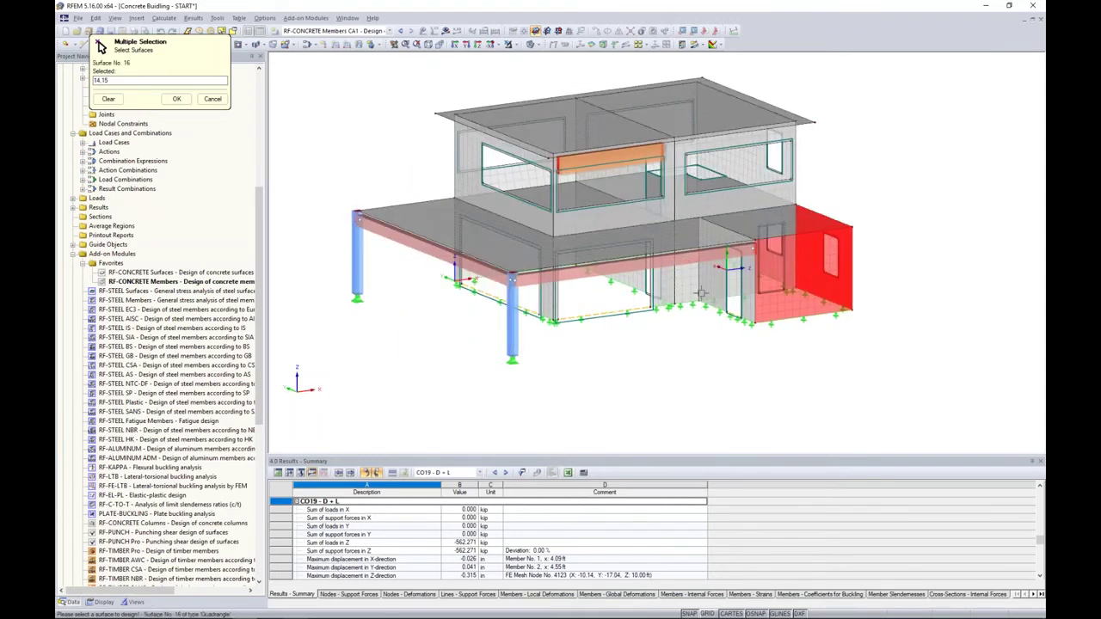
click(172, 99)
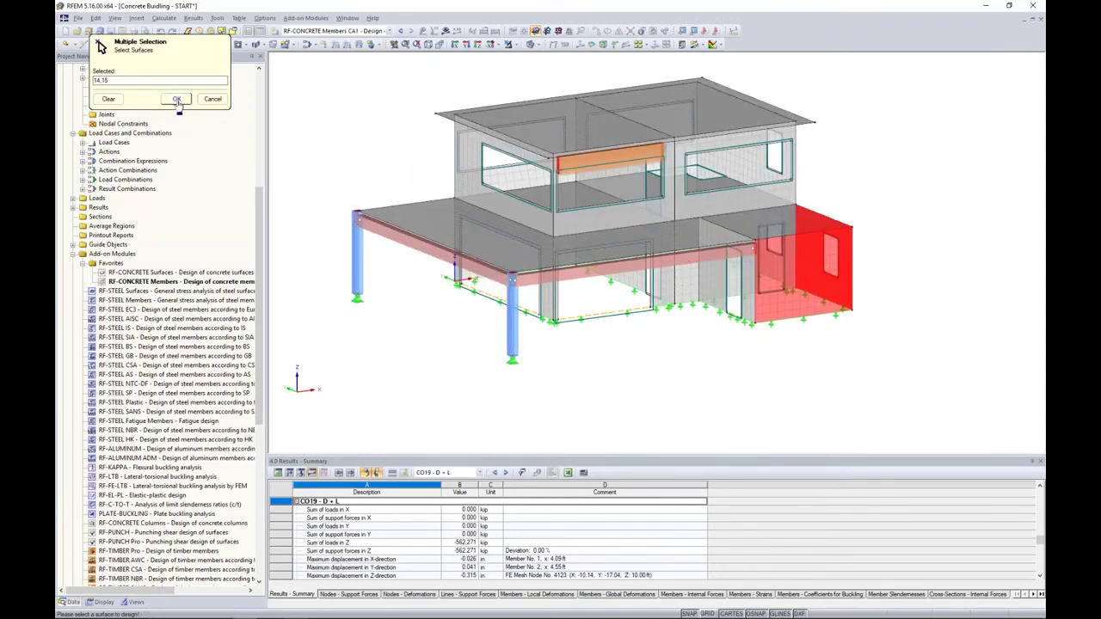
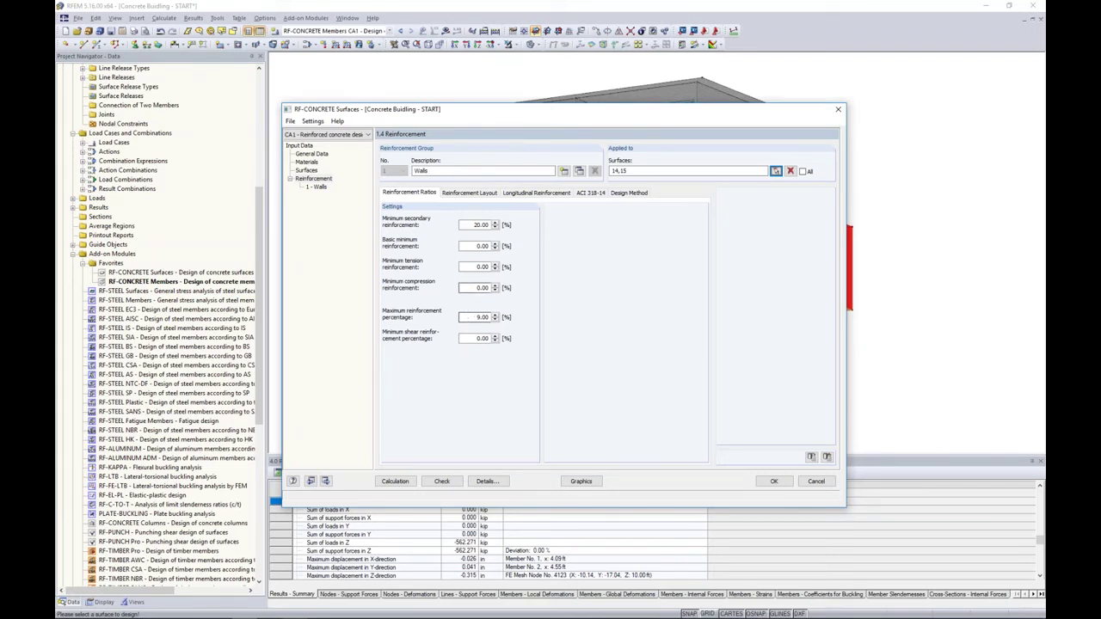
- Refer the Walls group's concrete cover to the edge and set basic and additional reinforcement covers to 1.5 in, top and bottom
click(461, 193)
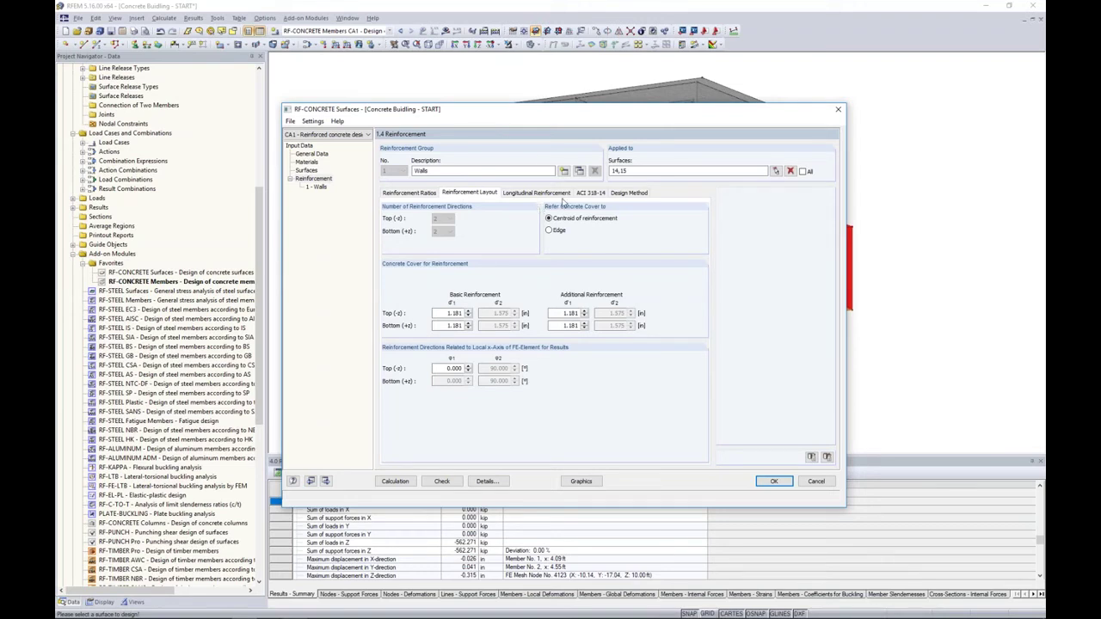
click(549, 231)
drag(437, 313, 493, 313)
text(1.5)
key(Tab)
text(1.5)
key(Tab)
text(1.5)
key(Tab)
text(1.5)
key(Tab)
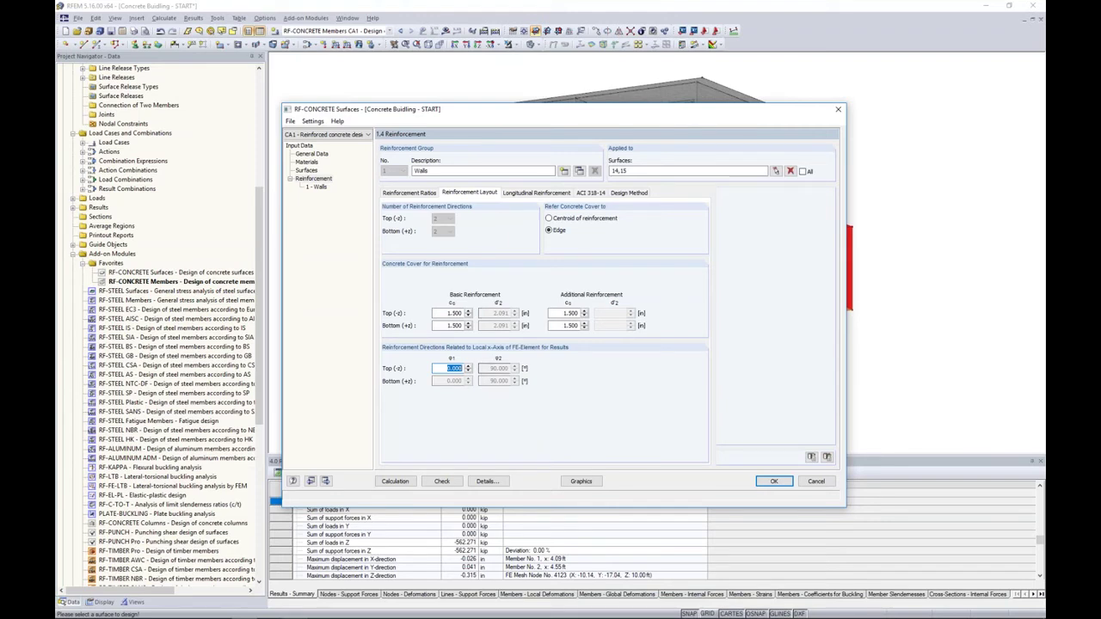
- Define the walls' provided basic reinforcement as 0.625 in bars at 12 in spacing, top and bottom, in both directions
click(522, 193)
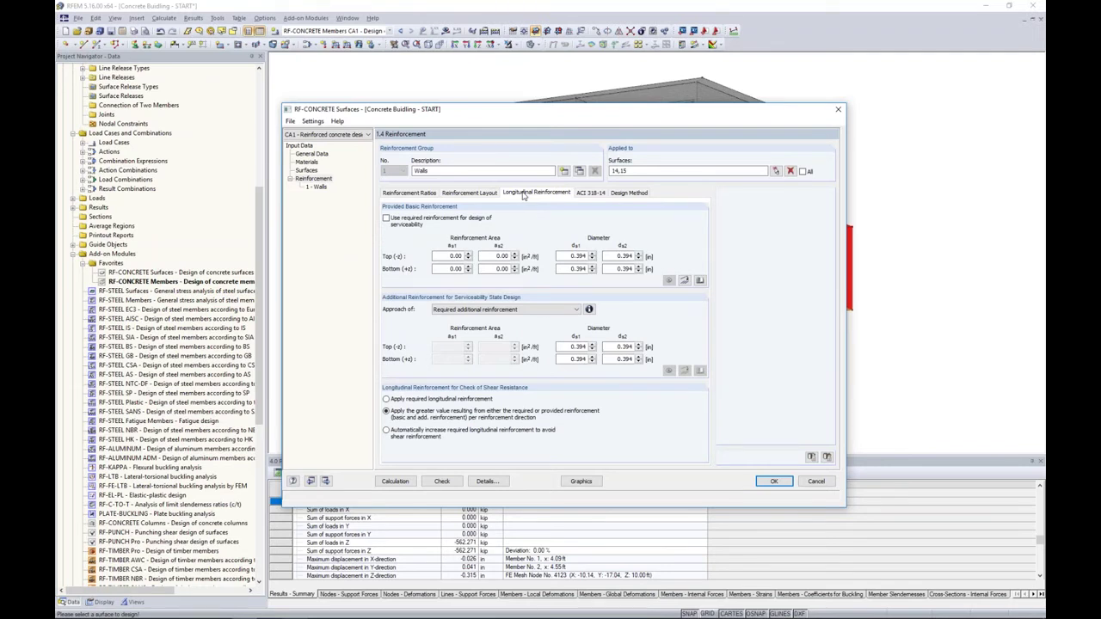
drag(616, 111, 484, 109)
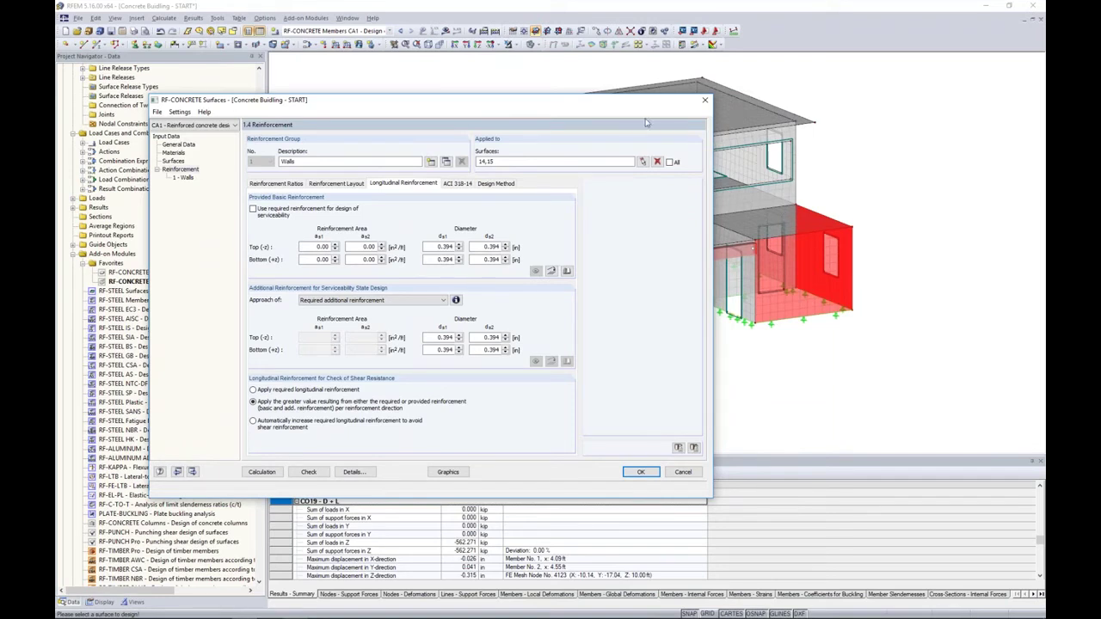
drag(633, 106, 748, 109)
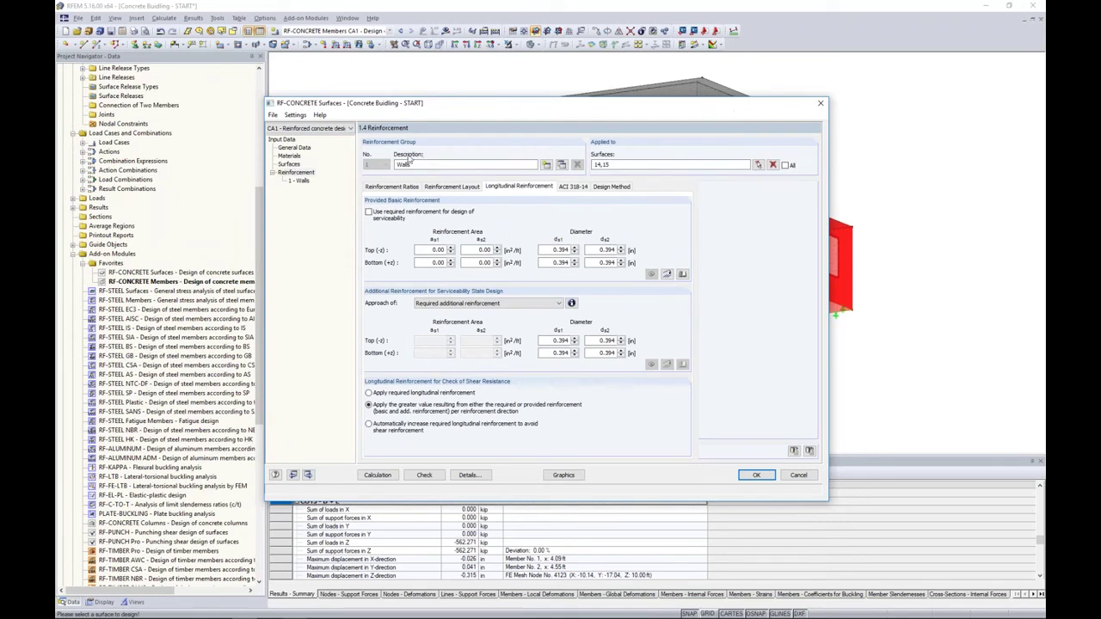
double_click(438, 250)
key(Tab)
key(Tab)
key(Tab)
click(667, 275)
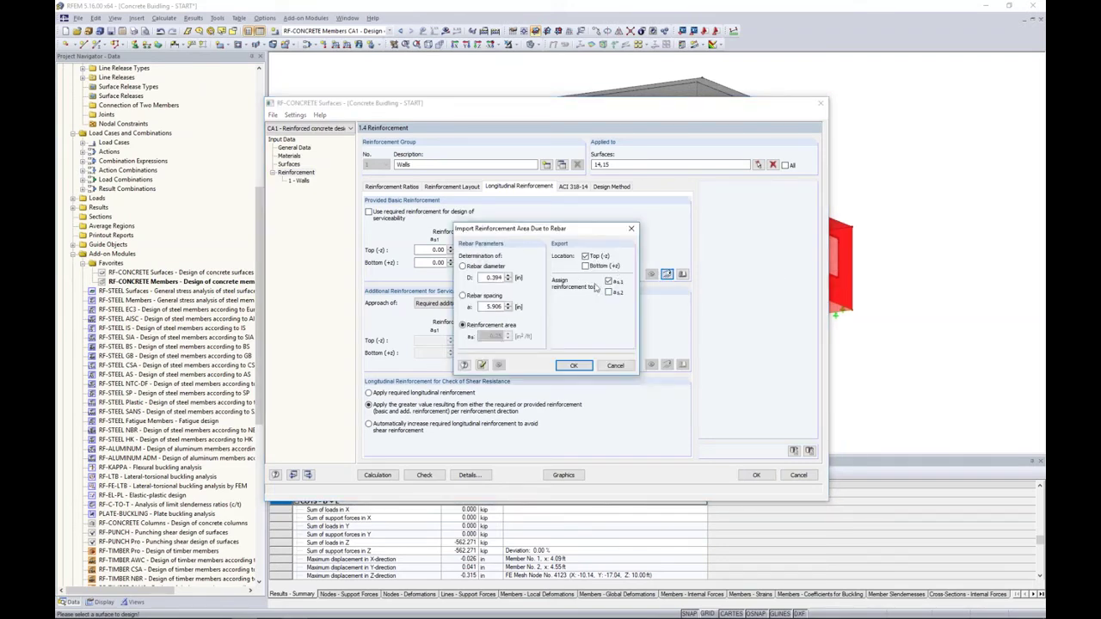
click(586, 266)
click(609, 292)
double_click(492, 278)
text(0.625)
double_click(490, 306)
text(12.0)
click(573, 365)
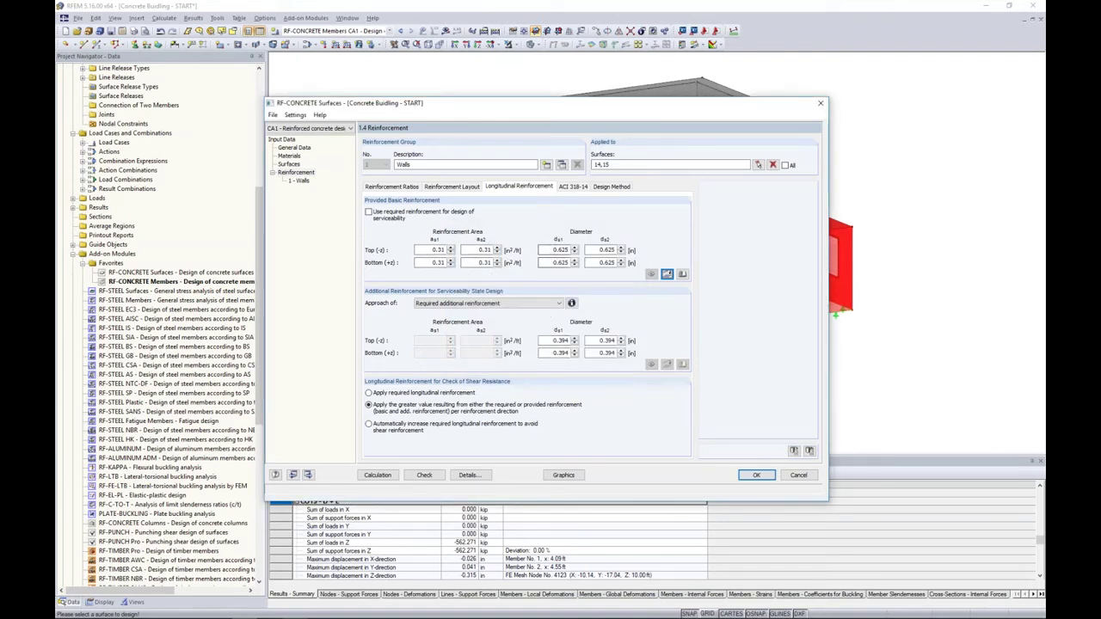
- Choose Required additional reinforcement as the approach for the walls' serviceability state design
click(666, 276)
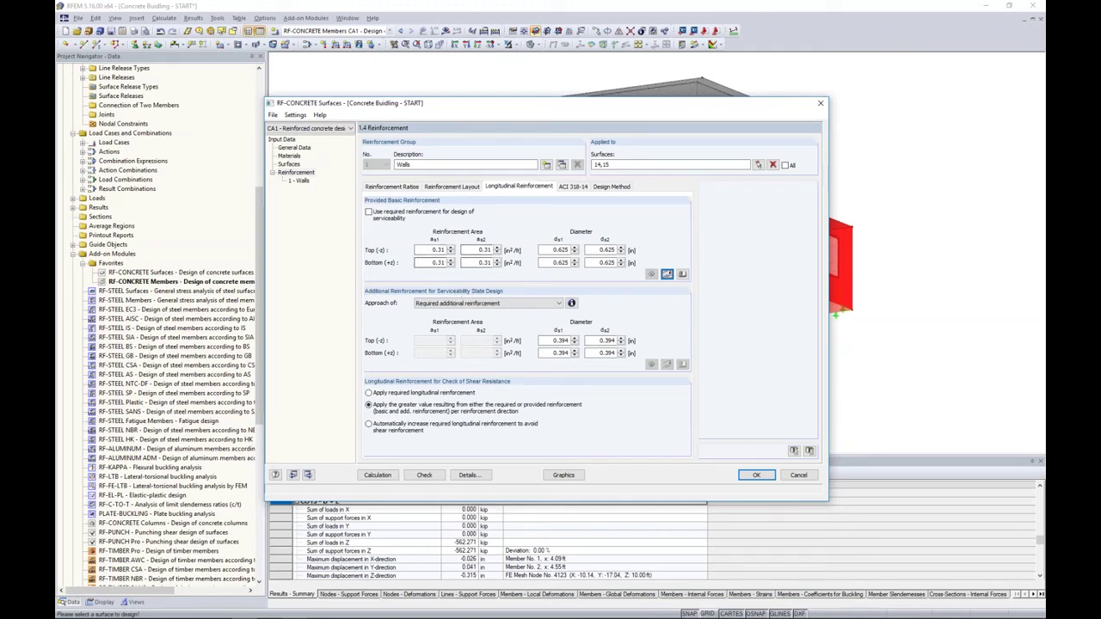
click(463, 306)
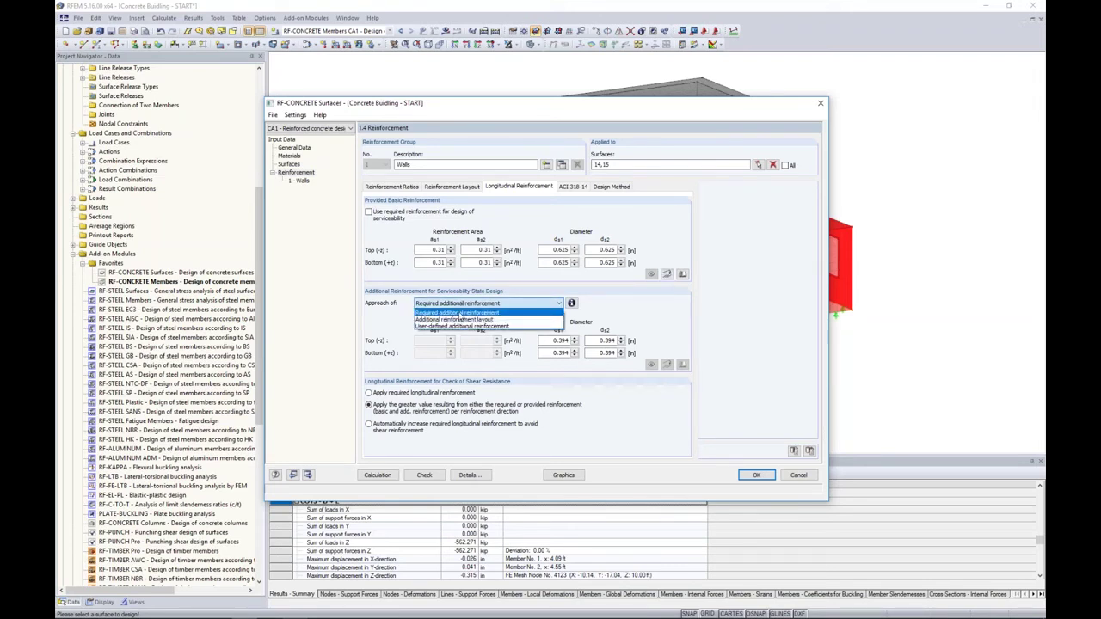
click(461, 315)
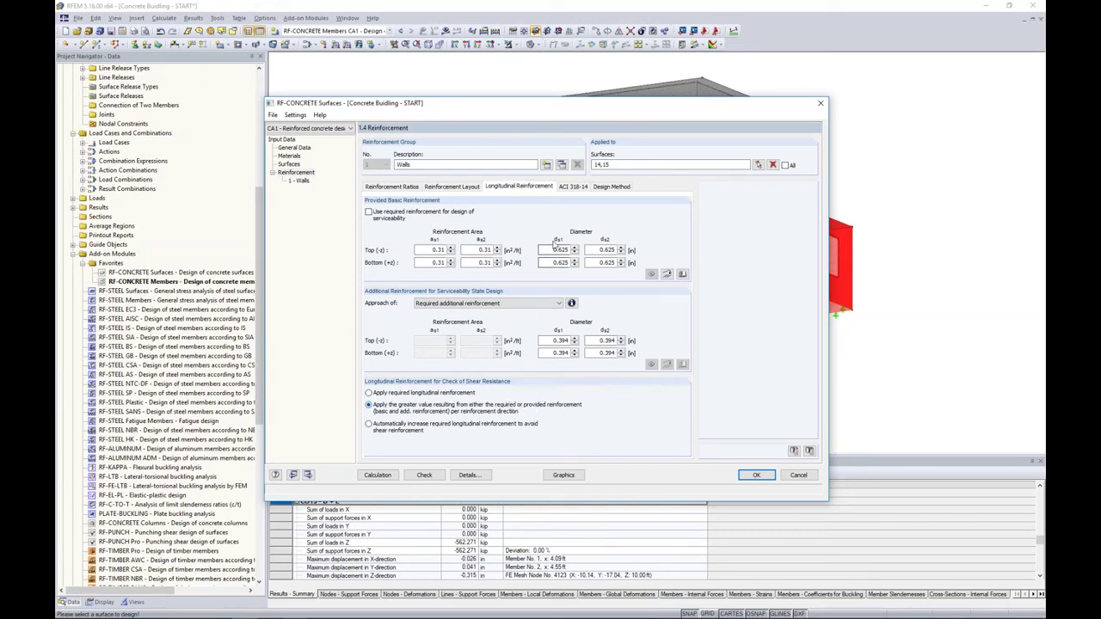
- Enable minimum longitudinal reinforcement for walls per Chapter 11, disable the one for plates, review the design method, and accept the module input
click(570, 187)
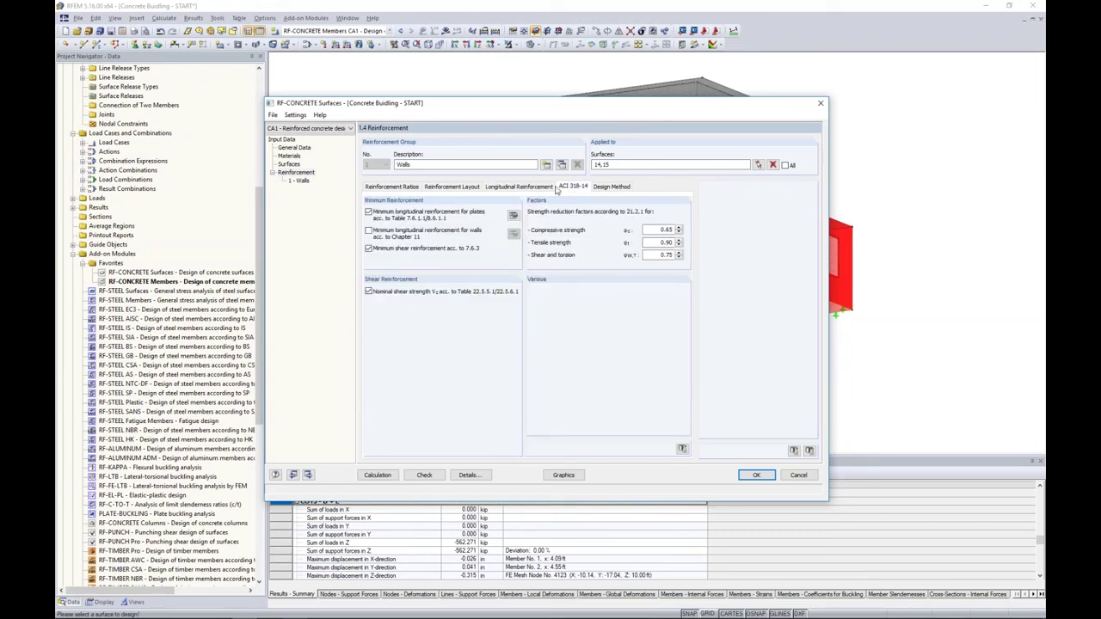
click(368, 230)
click(368, 212)
click(617, 188)
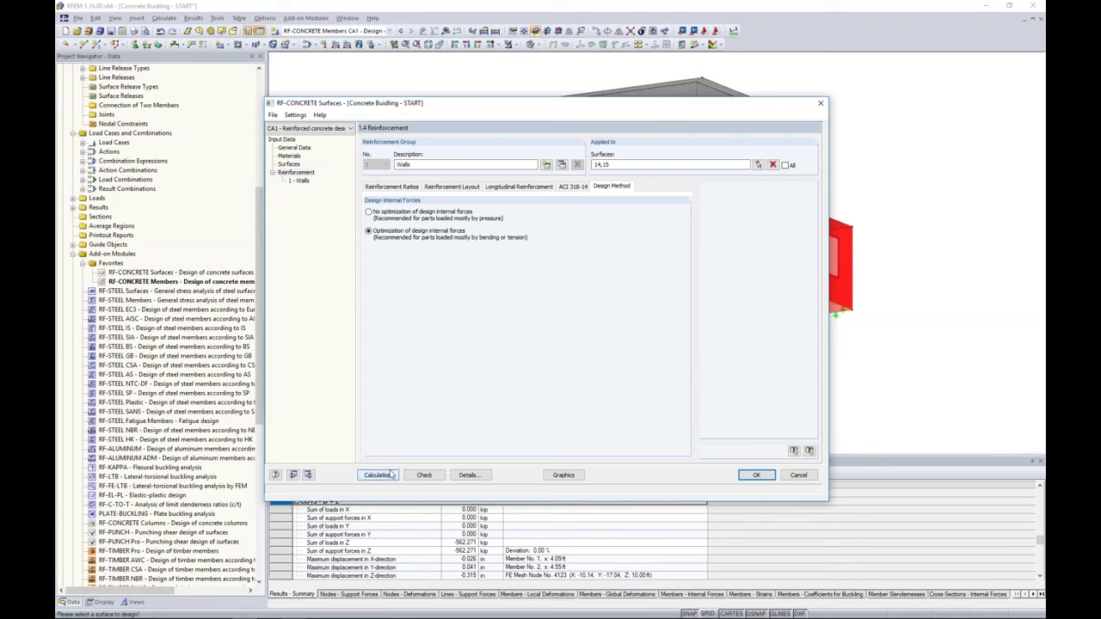
click(756, 475)
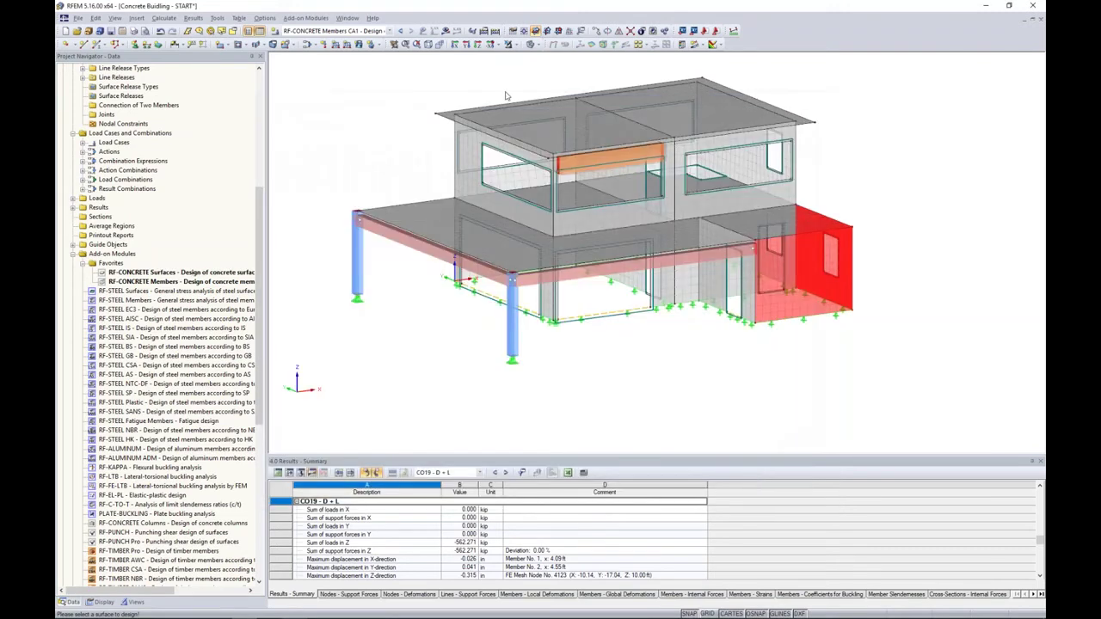
- Switch to the open WALLS model and open its RF-CONCRETE Surfaces design case
click(348, 17)
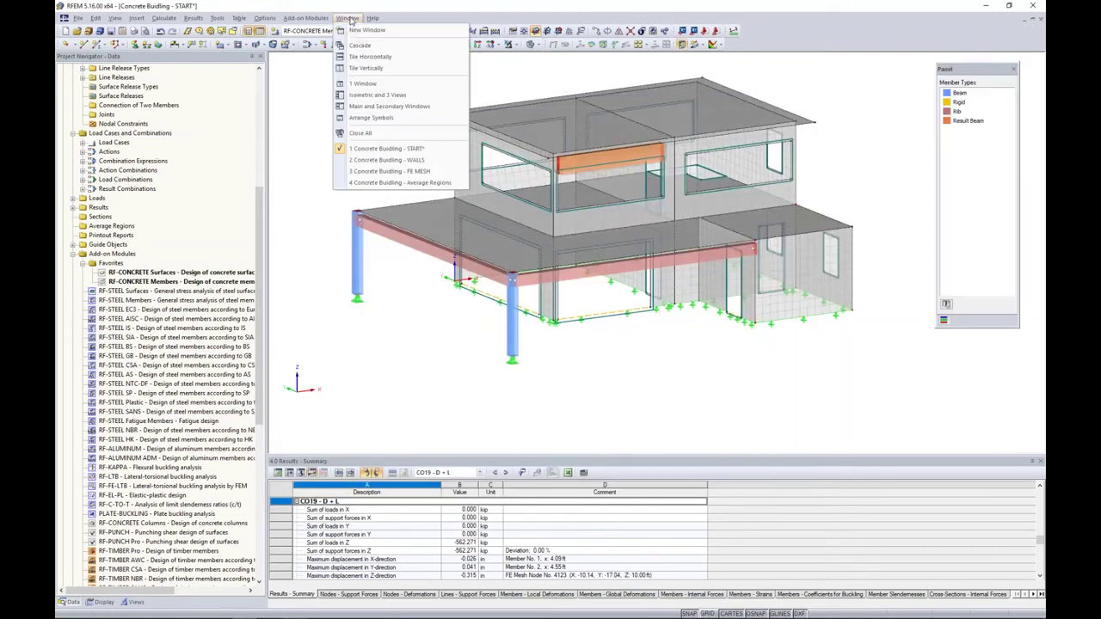
click(384, 160)
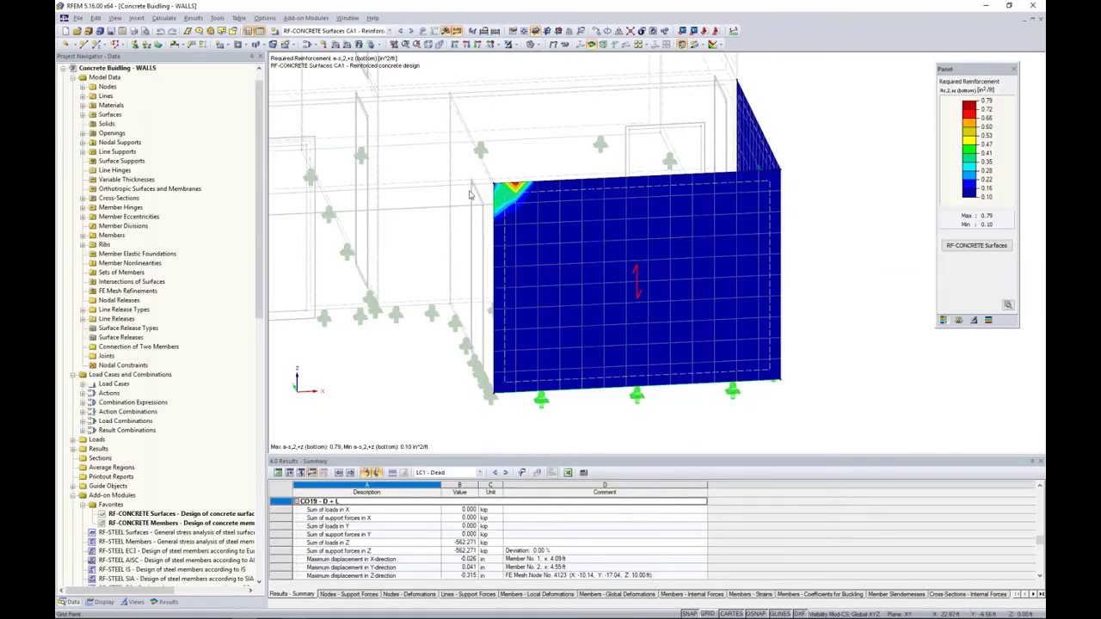
click(976, 245)
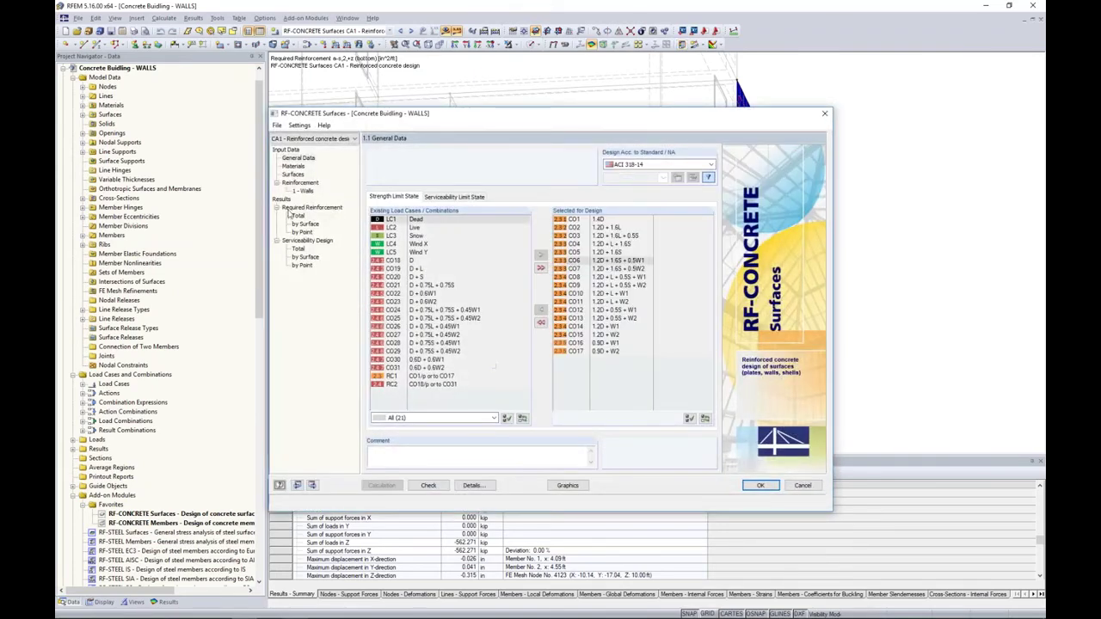
- Examine the required reinforcement in total and by surface, comparing the tables with the contour plot on the walls
click(298, 216)
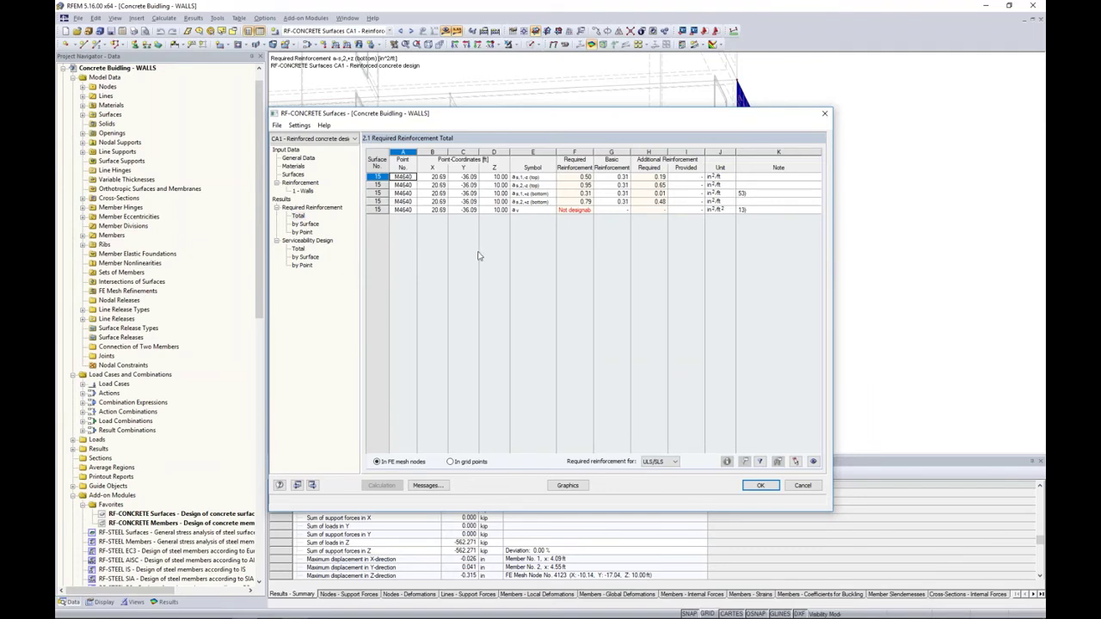
click(310, 224)
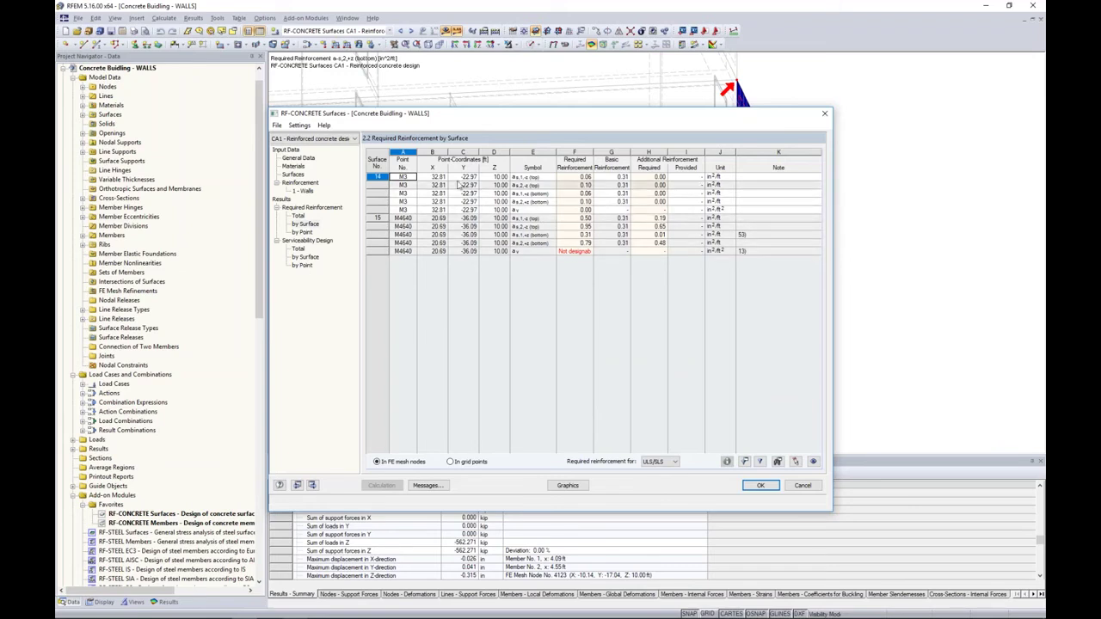
drag(488, 116, 492, 153)
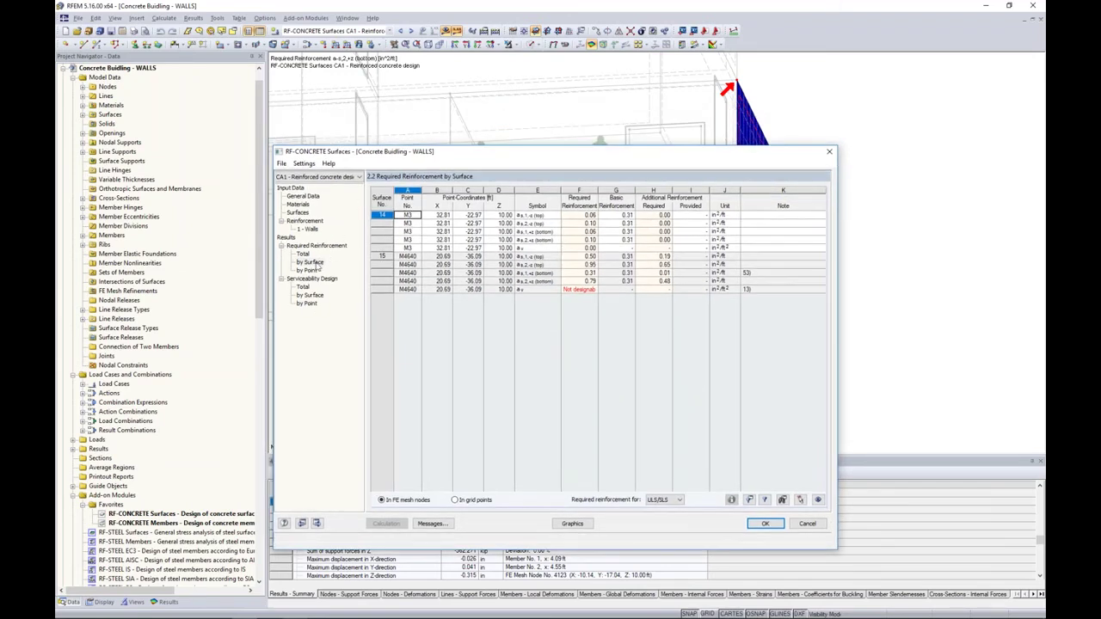
drag(477, 156, 477, 309)
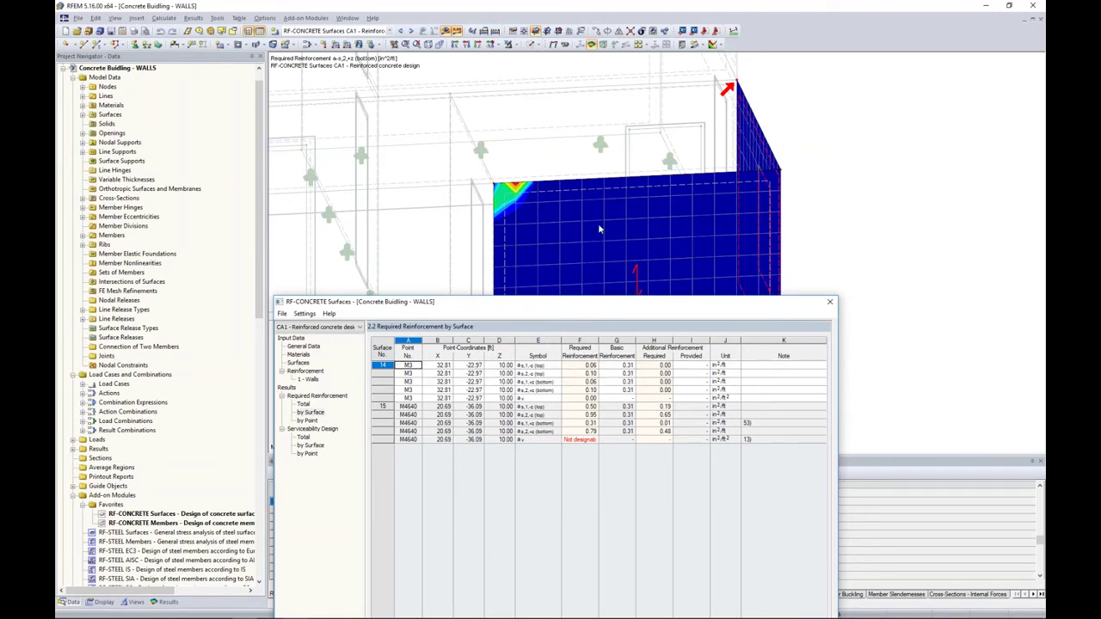
drag(600, 311, 614, 151)
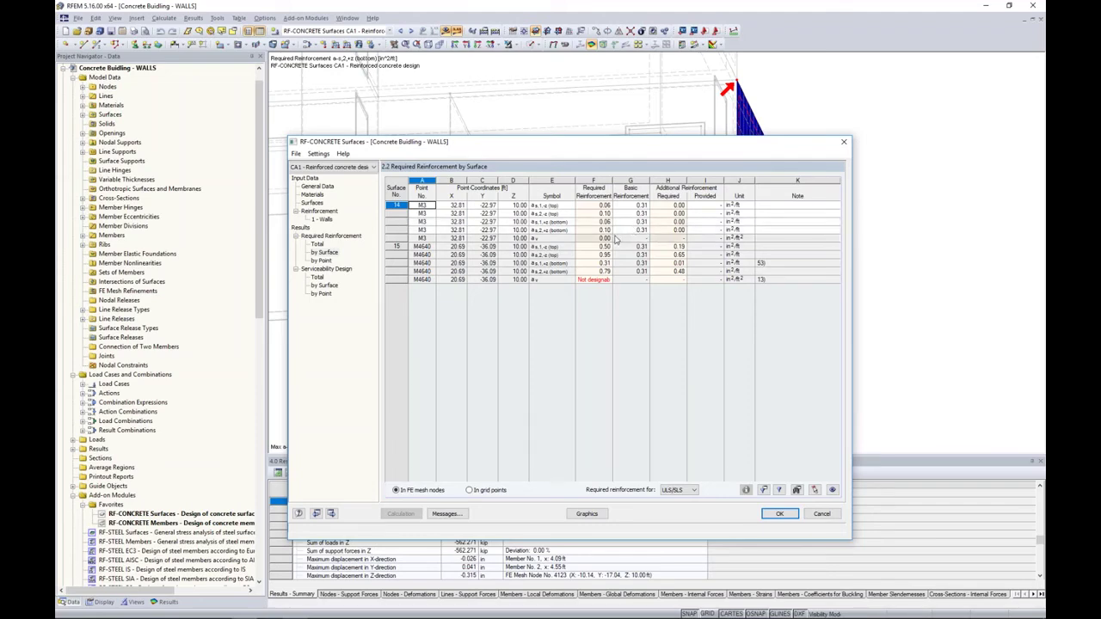
- Examine surface 15's required and additional reinforcement values, including the shear row and its note, and locate the governing point on the wall
click(520, 246)
drag(568, 146, 600, 126)
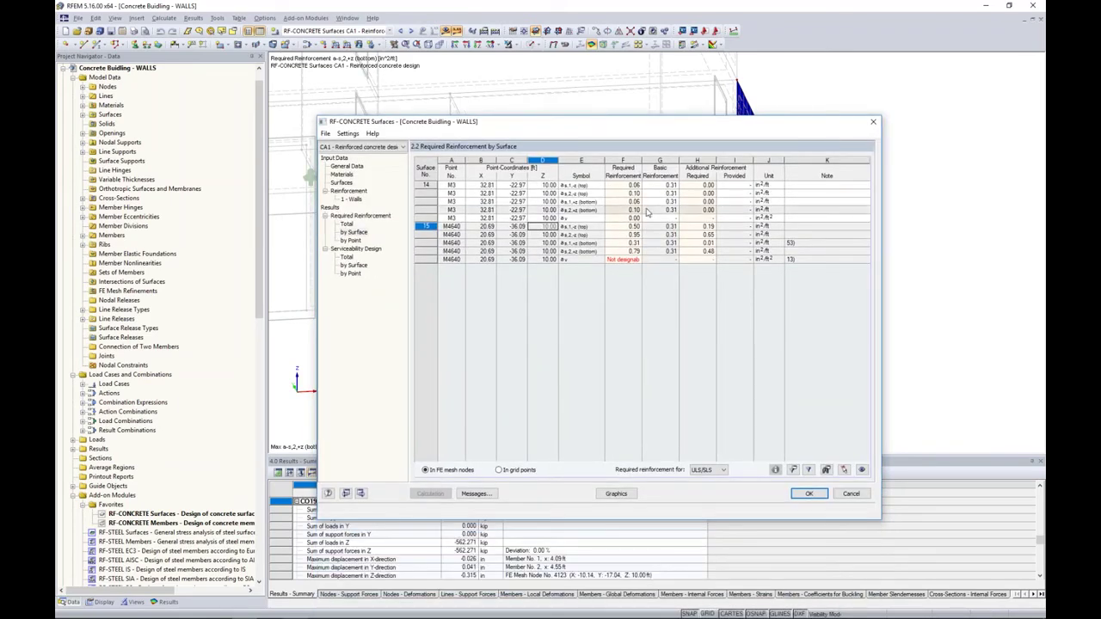
click(629, 235)
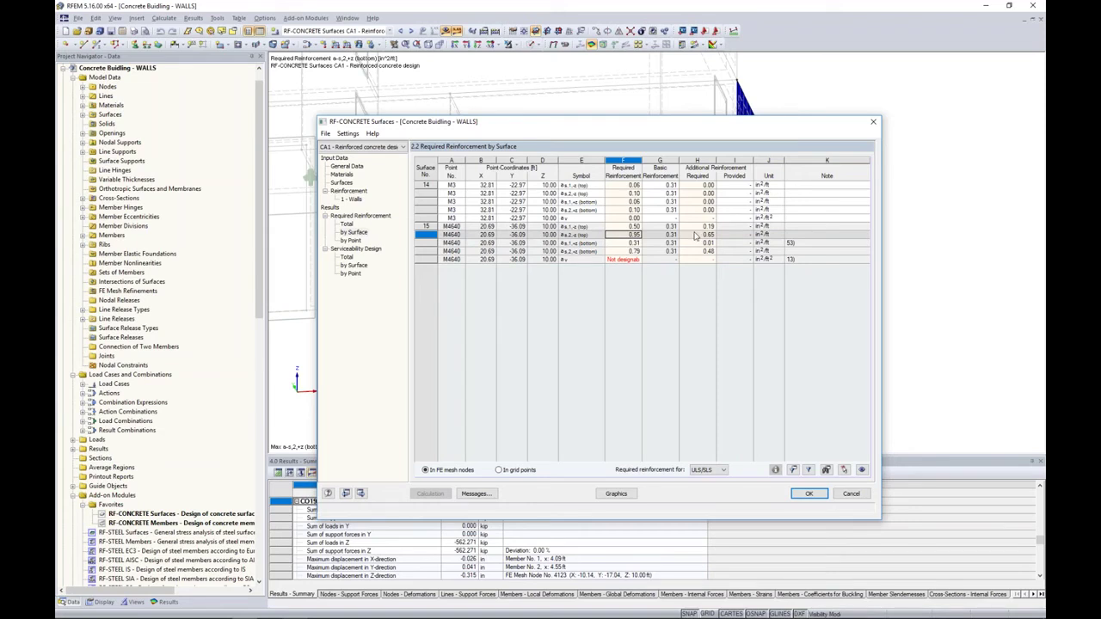
click(631, 259)
double_click(640, 172)
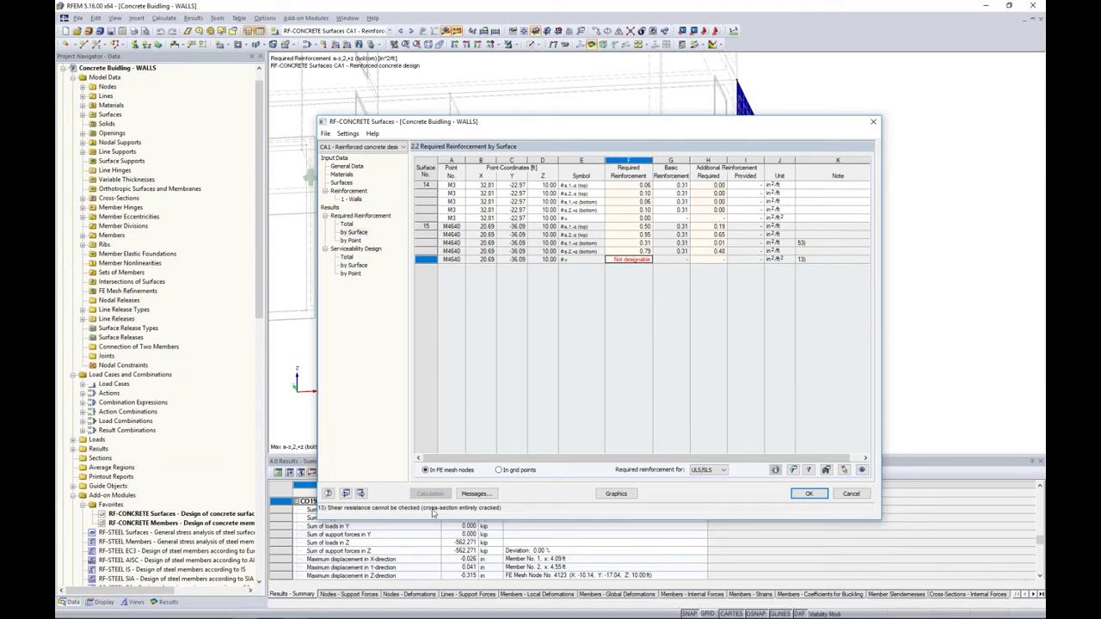
drag(626, 125, 599, 297)
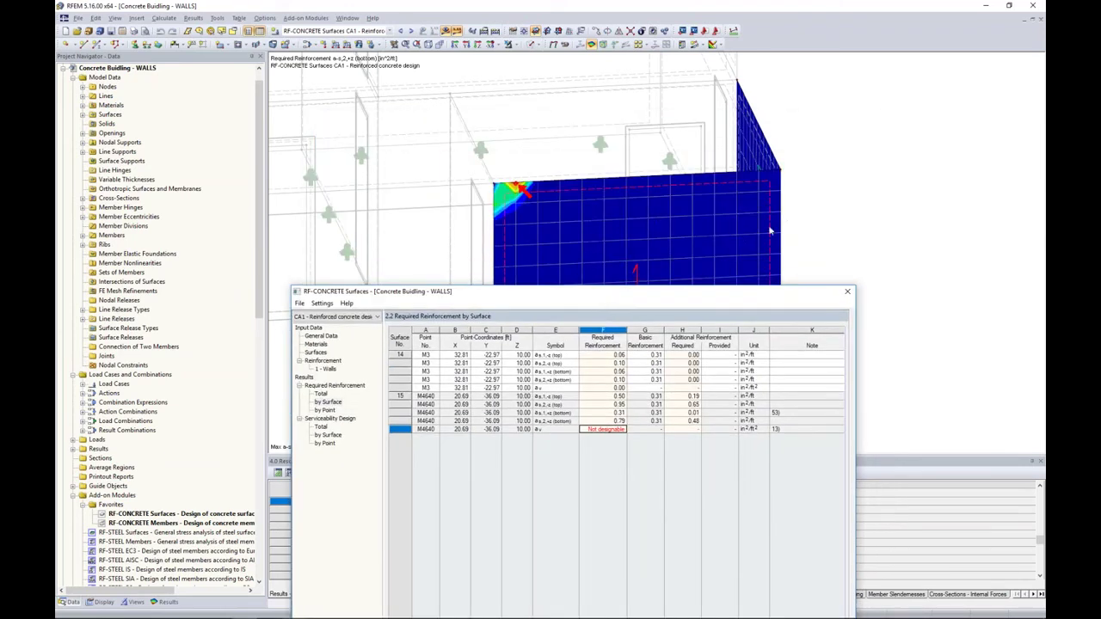
drag(738, 292, 740, 153)
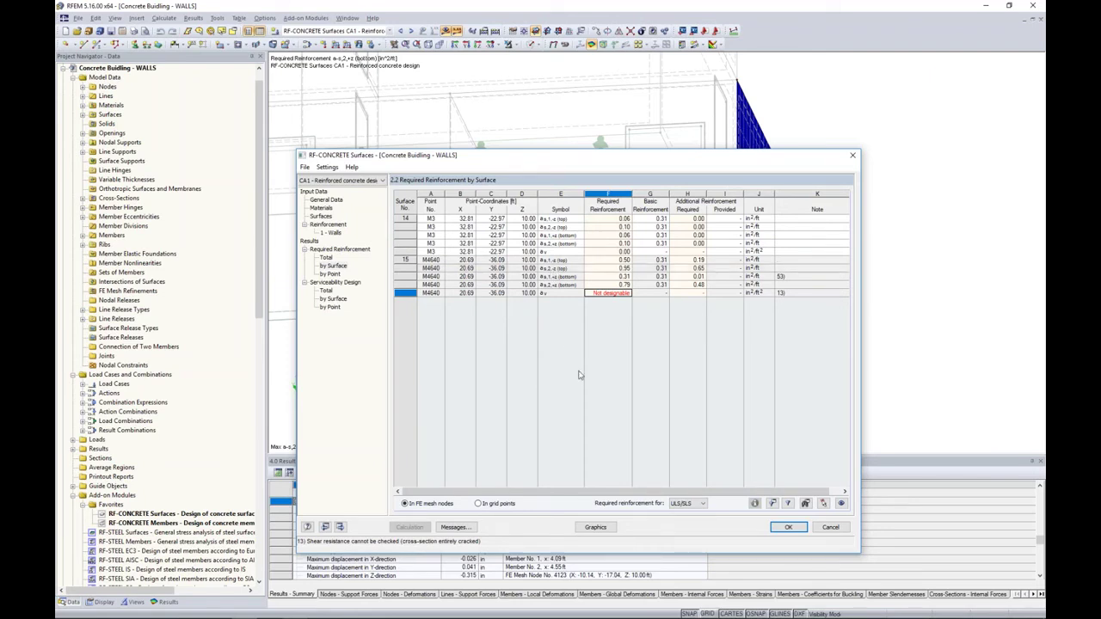
- Show the required reinforcement graphically and compare the top and bottom reinforcement directions at the wall's upper corner
click(595, 526)
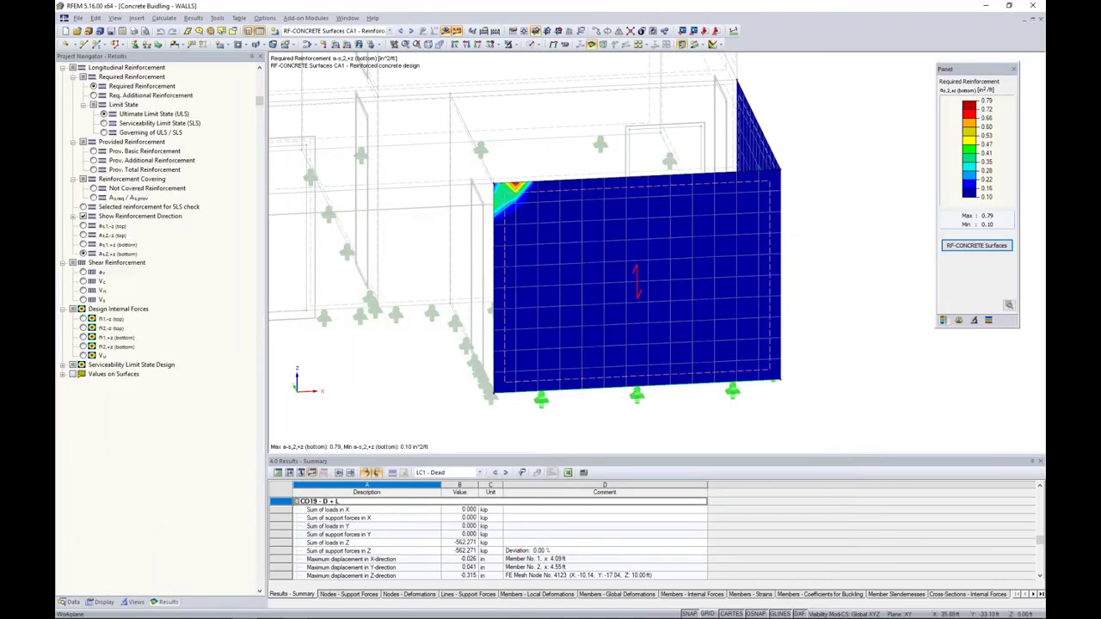
ctrl+middle_drag(832, 351, 739, 299)
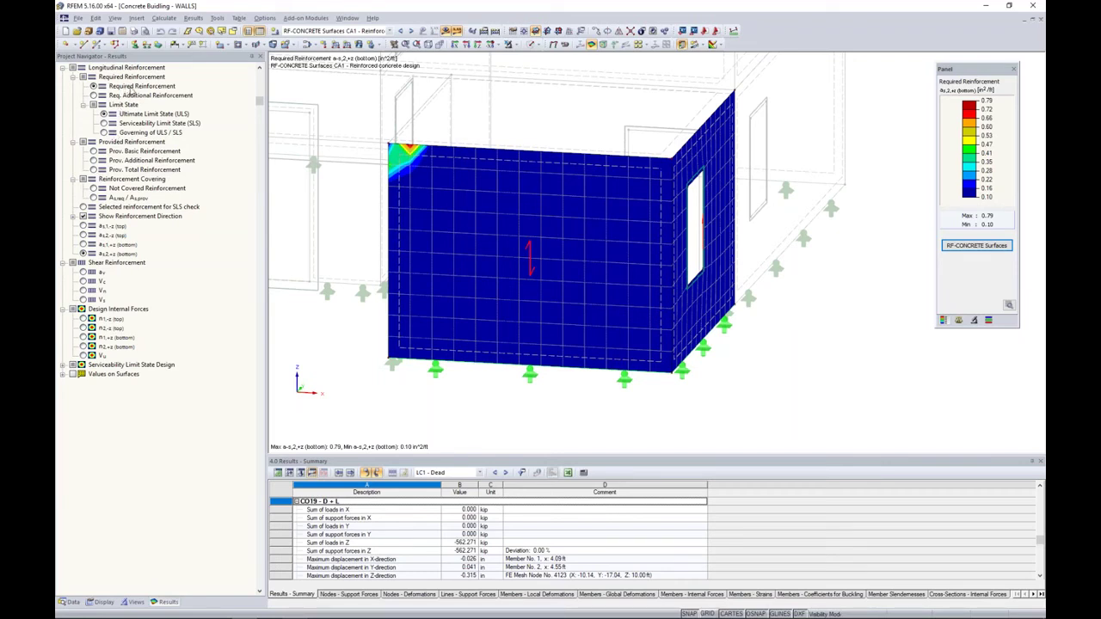
click(83, 225)
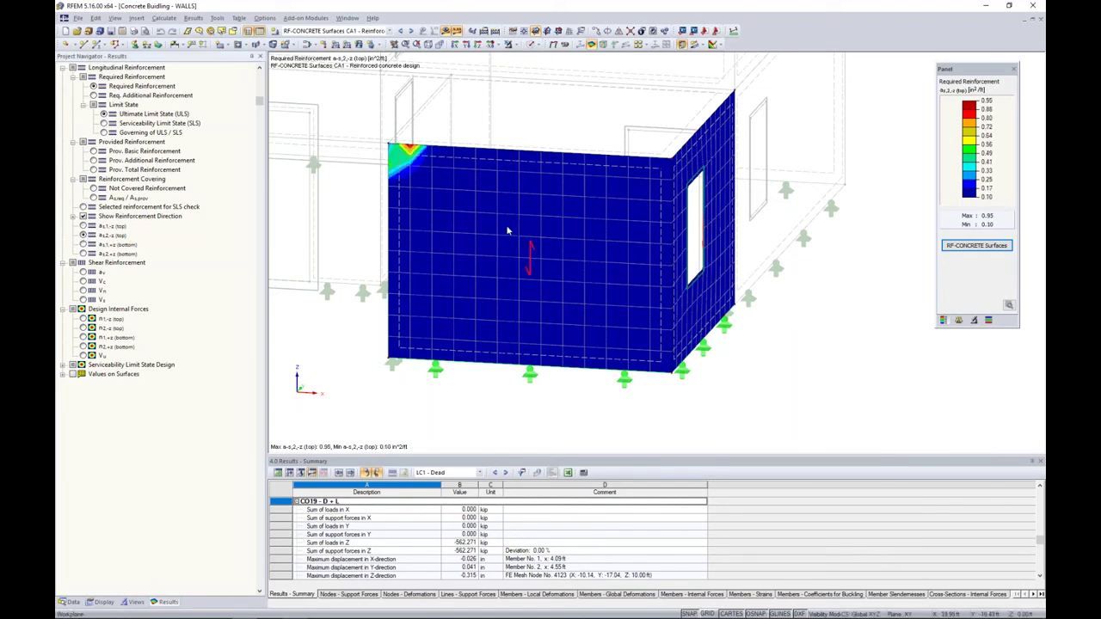
click(83, 244)
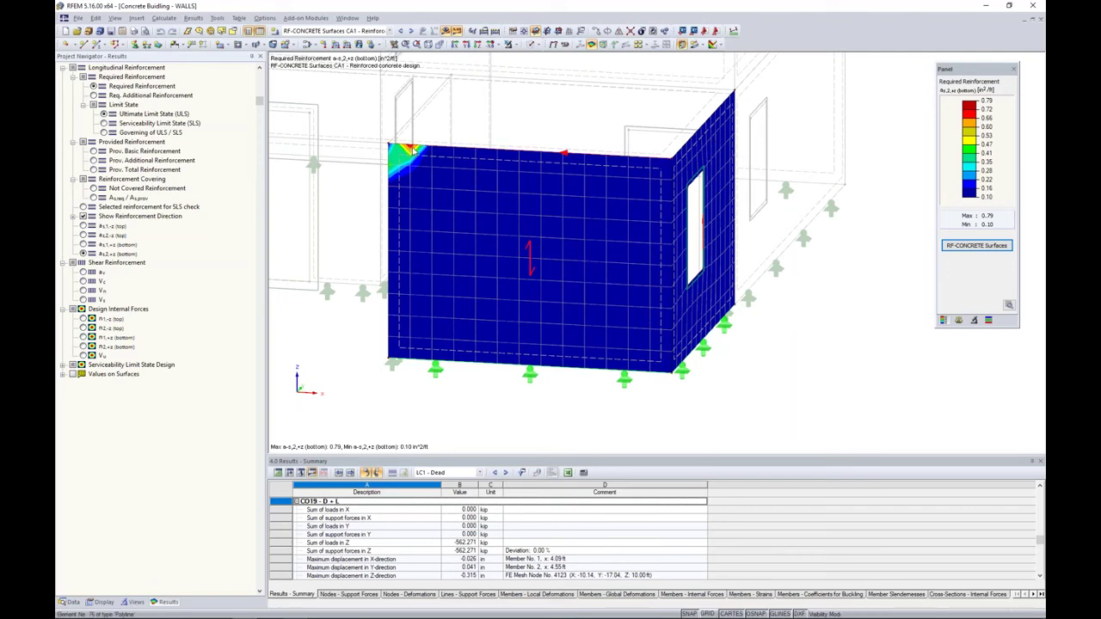
middle_drag(414, 151, 522, 254)
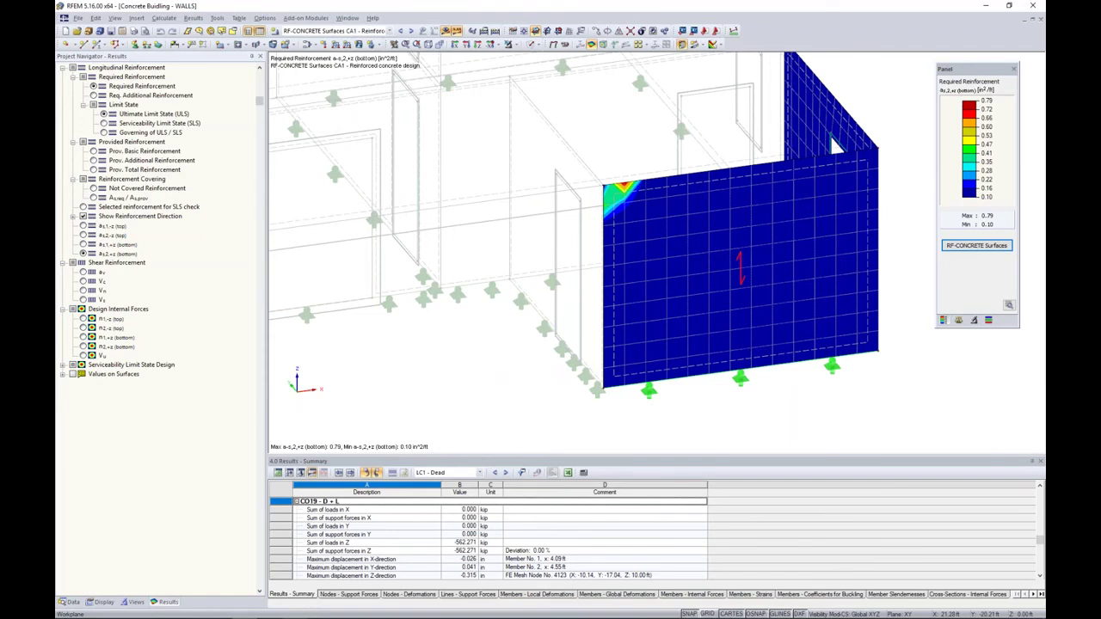
scroll(607, 207, up, 1)
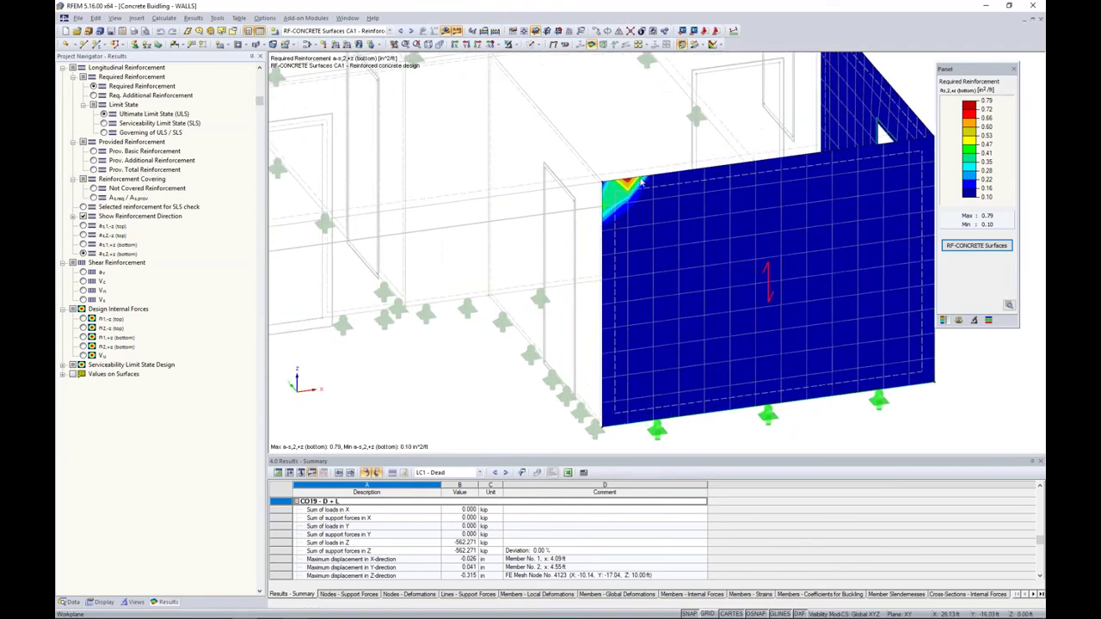
scroll(607, 197, up, 2)
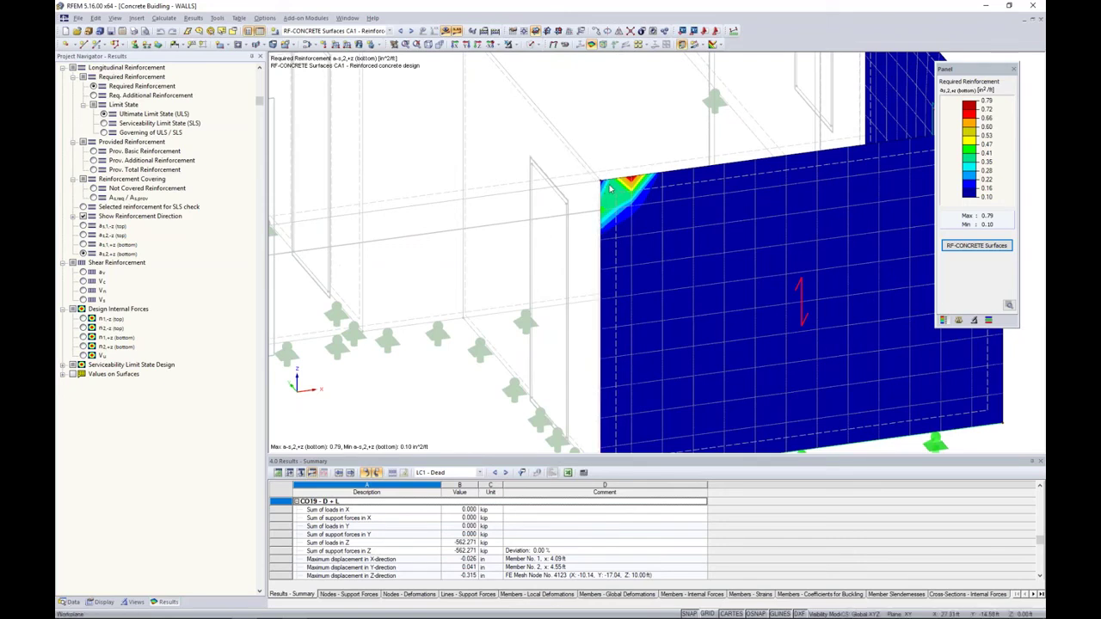
scroll(595, 181, up, 2)
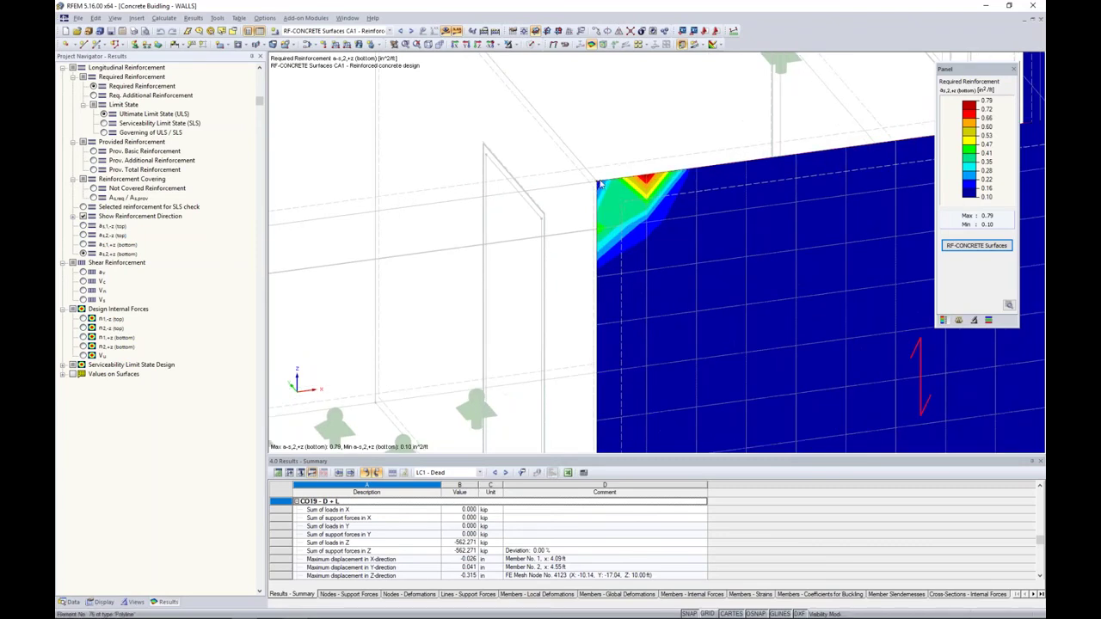
mouse_move(595, 185)
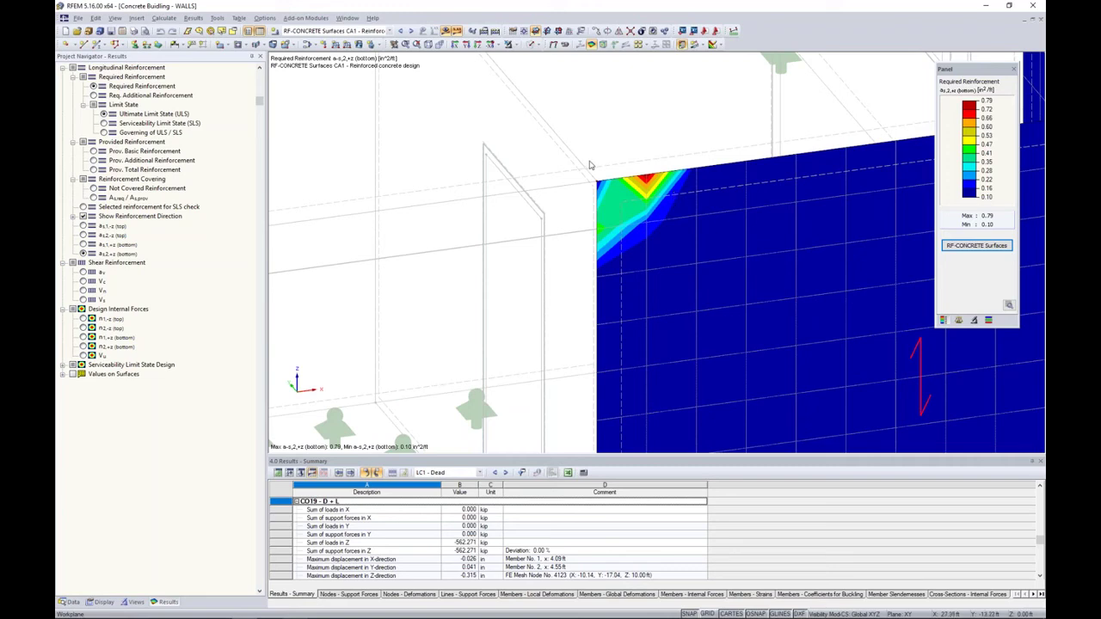
- Create a circular FE mesh refinement on node 62 at the wall's upper corner with a 3 ft radius and 0.08 ft inner target length
middle_drag(633, 161, 594, 127)
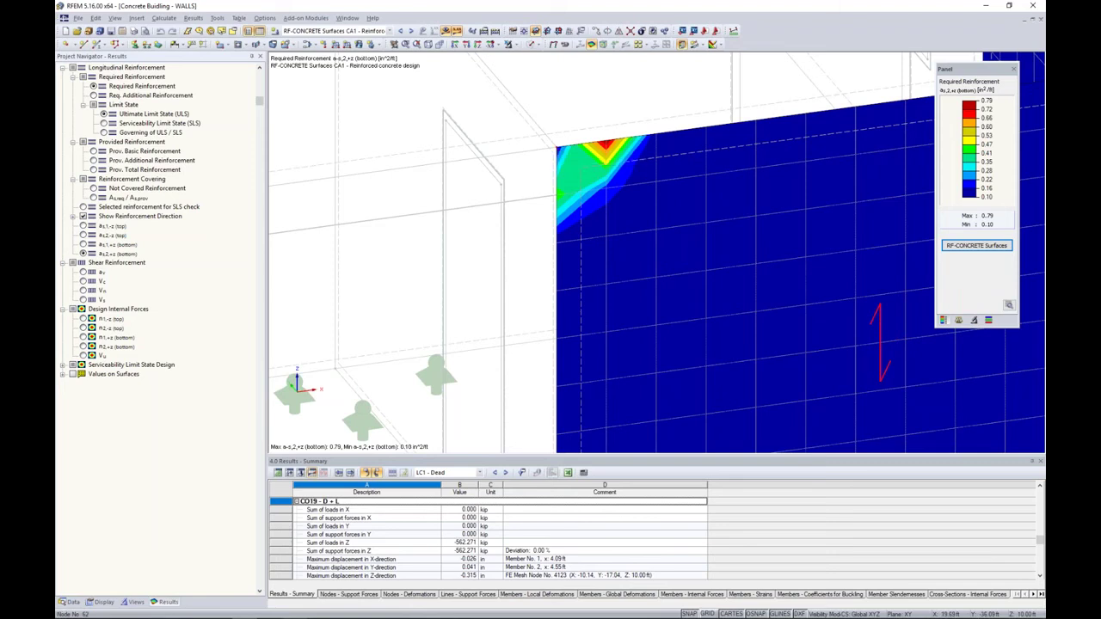
right_click(557, 148)
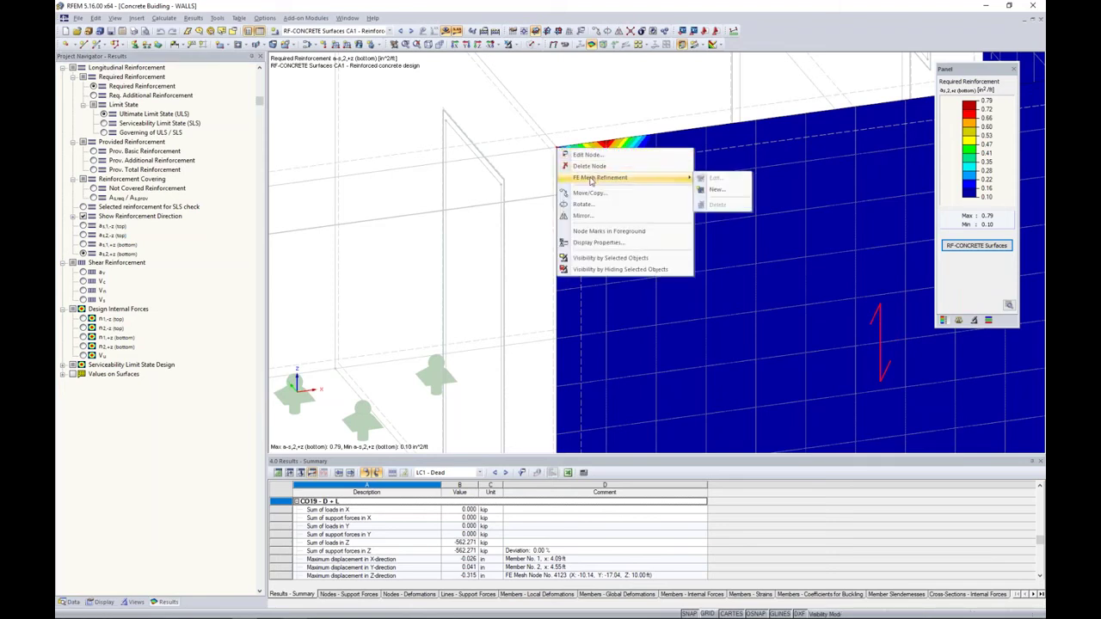
click(711, 191)
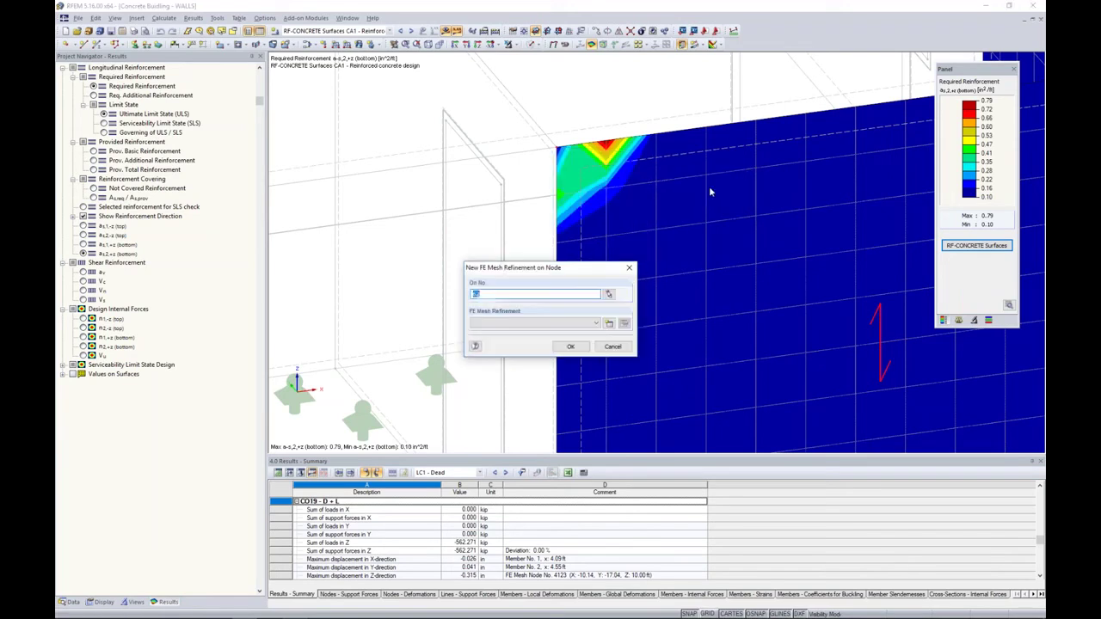
click(609, 324)
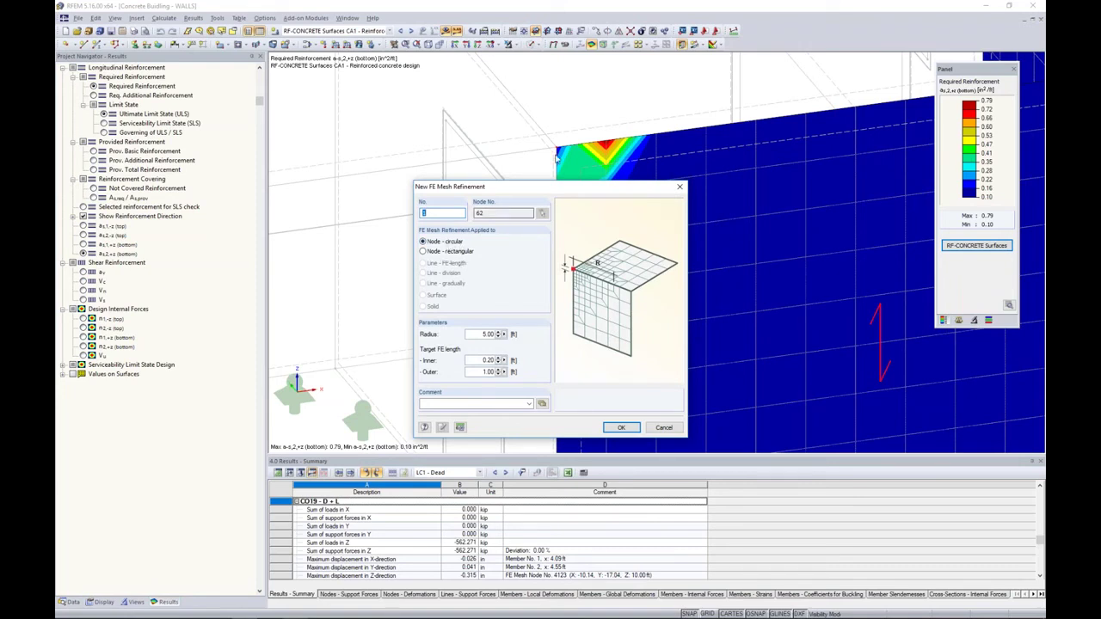
double_click(482, 335)
text(3)
key(Tab)
text(0.0)
click(625, 432)
click(570, 346)
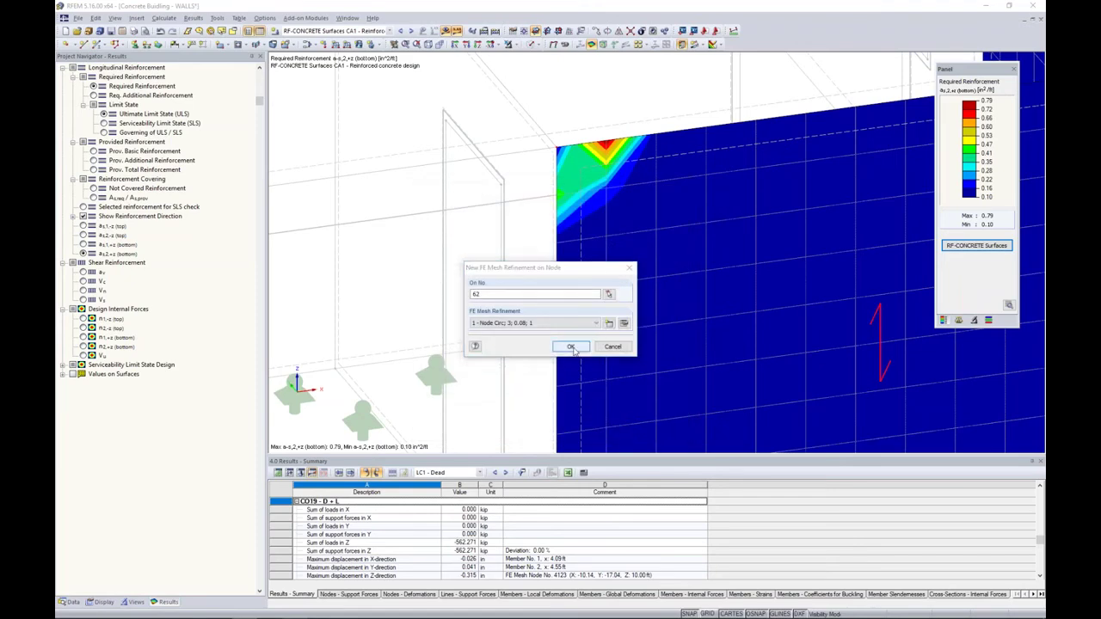
click(530, 334)
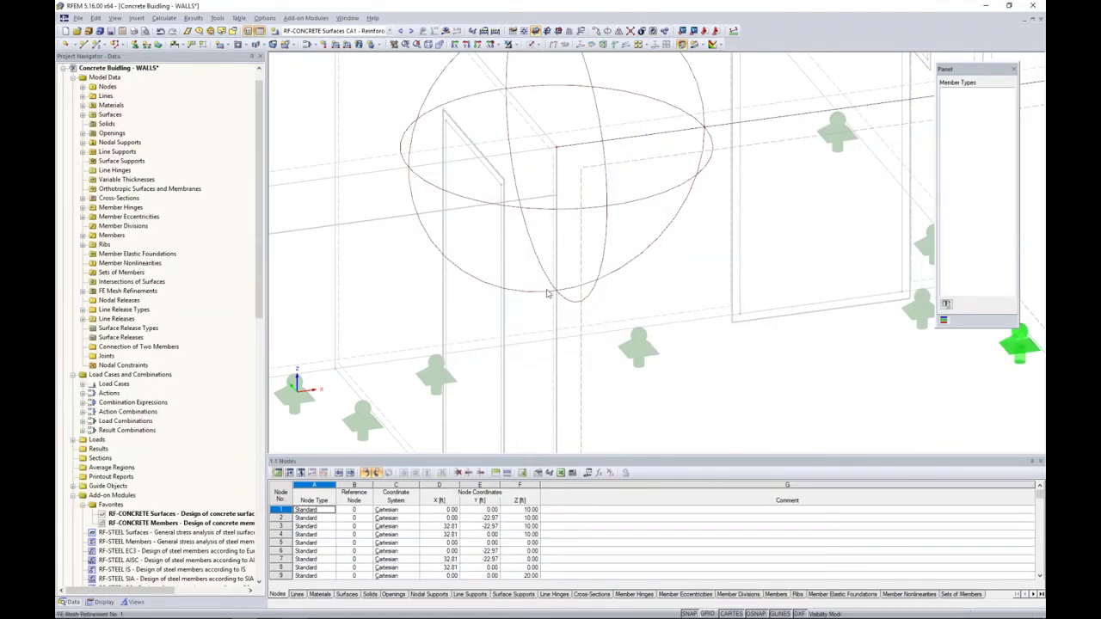
- Generate the FE mesh and hide the background objects to inspect the refined elements around the wall corner
ctrl+middle_drag(552, 293, 602, 258)
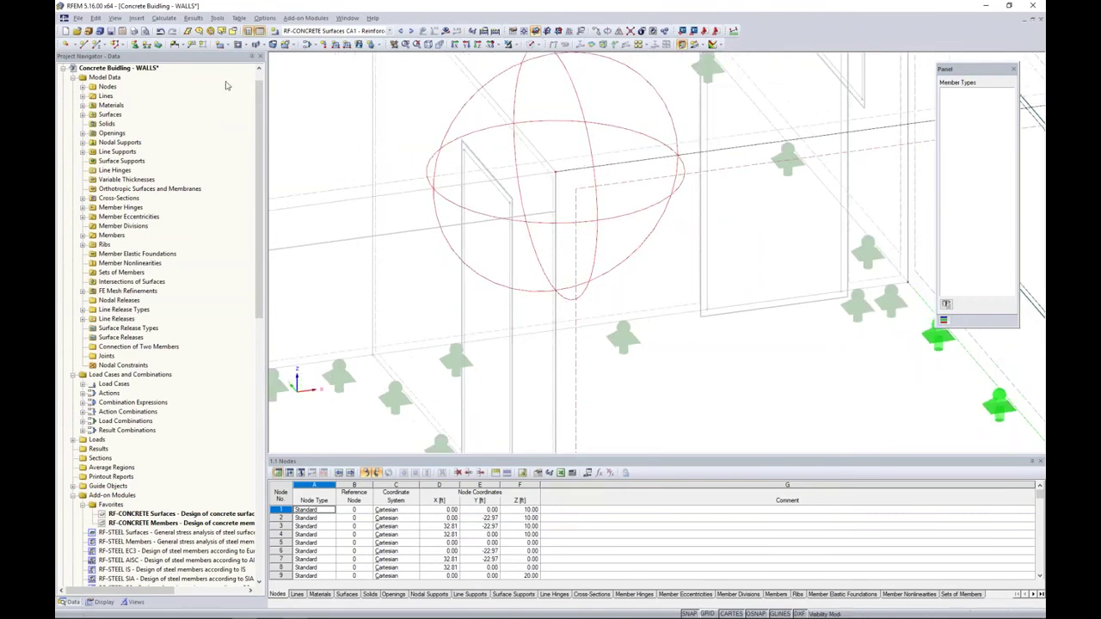
click(163, 17)
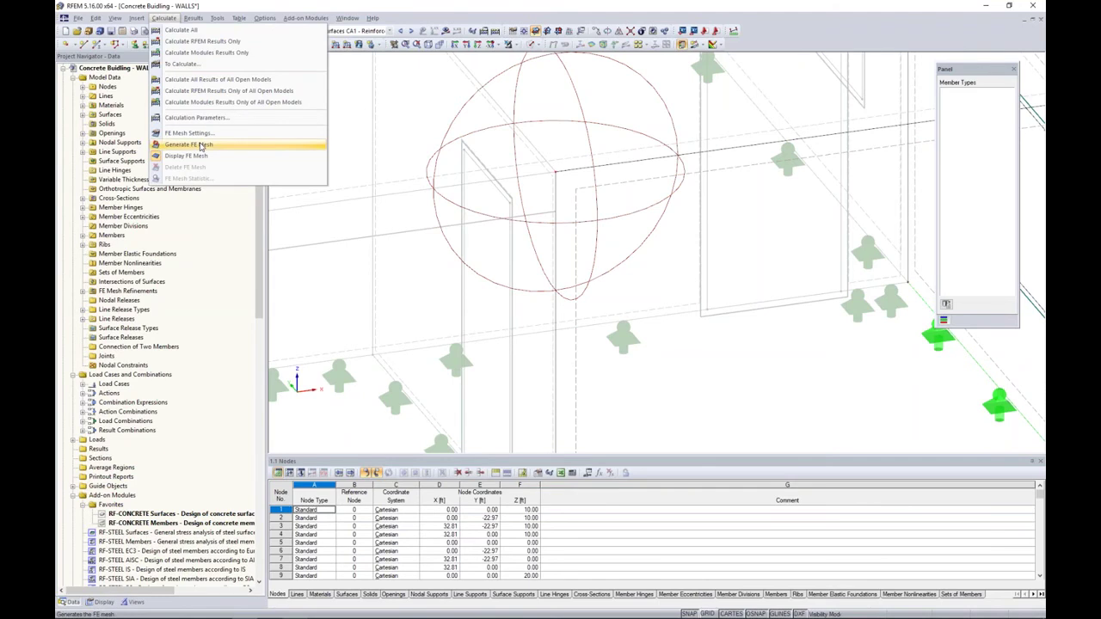
click(467, 197)
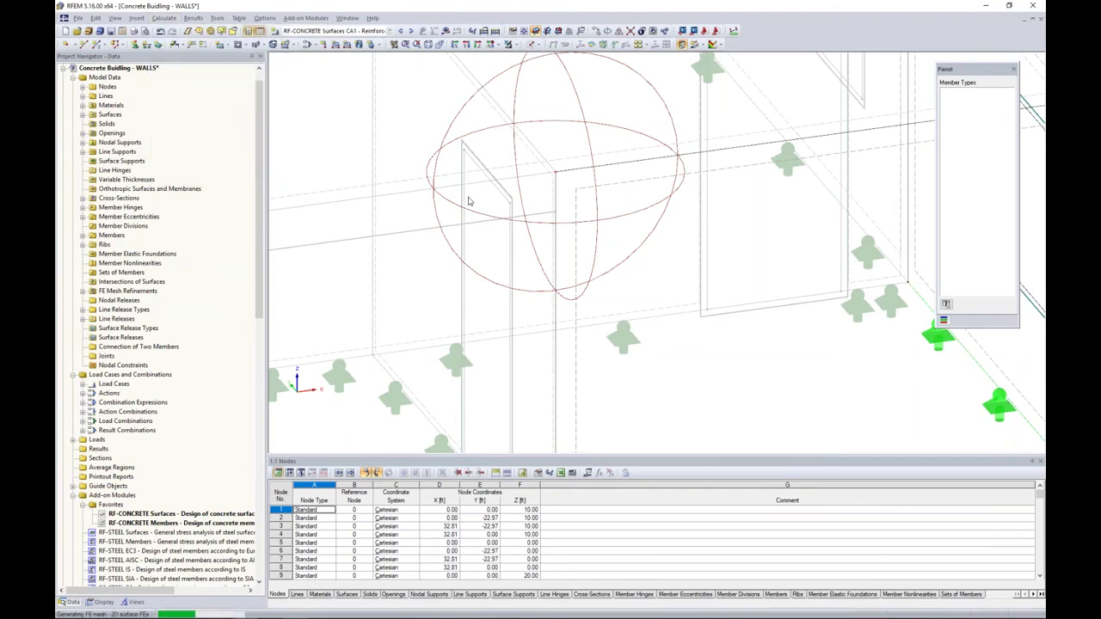
right_click(550, 104)
click(592, 212)
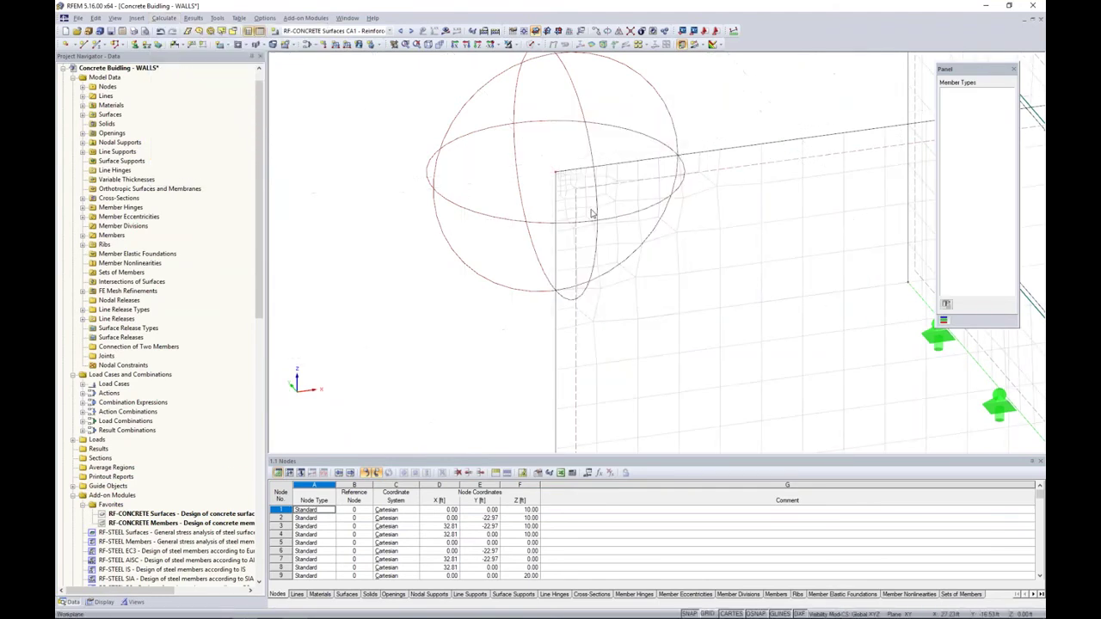
scroll(579, 193, up, 5)
scroll(579, 193, up, 2)
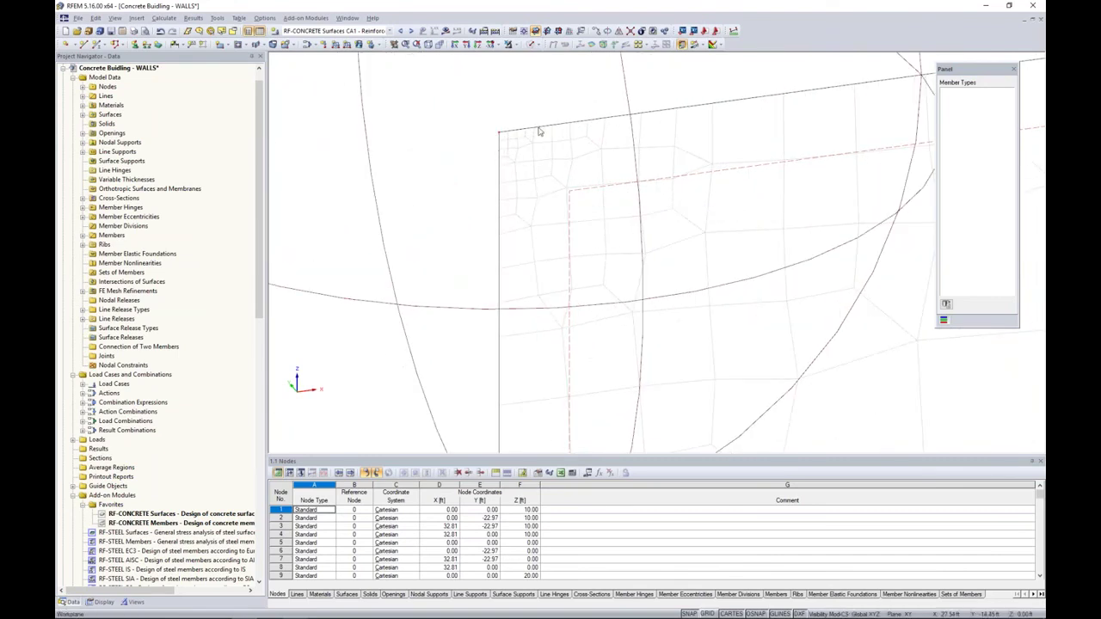
scroll(569, 207, down, 5)
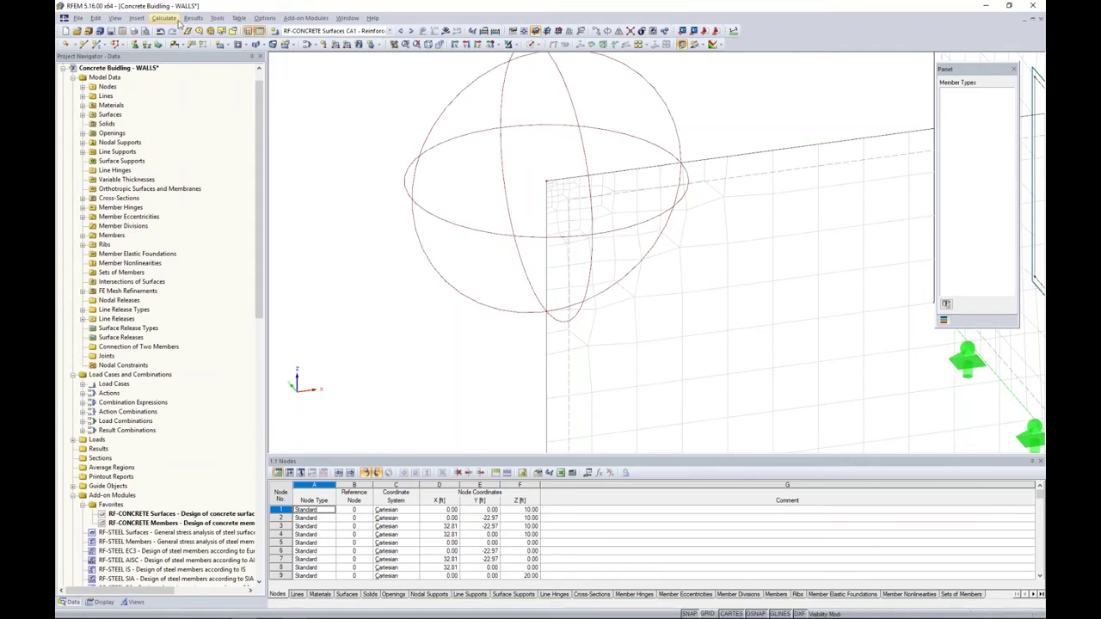
- Switch to the open FE MESH model and bring up its list of surface result types
click(348, 18)
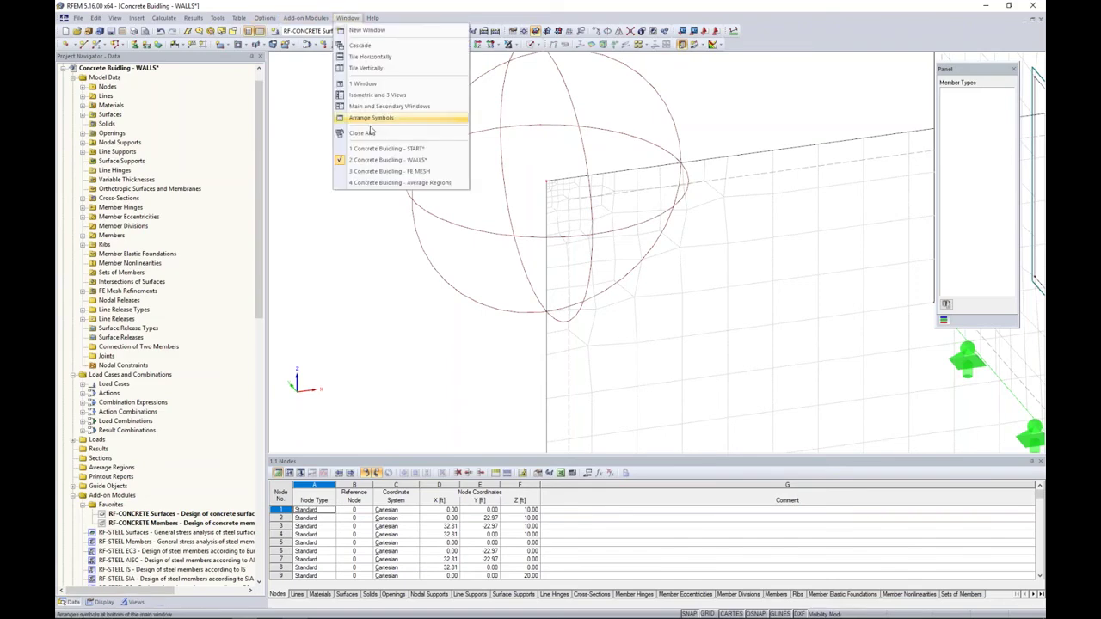
click(386, 172)
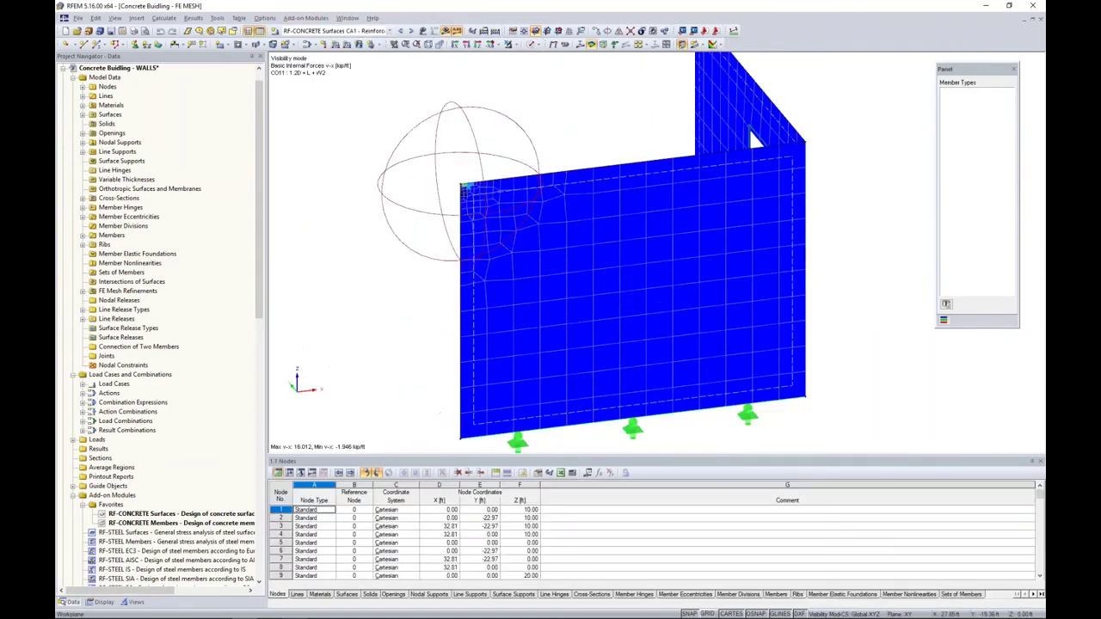
scroll(436, 226, up, 1)
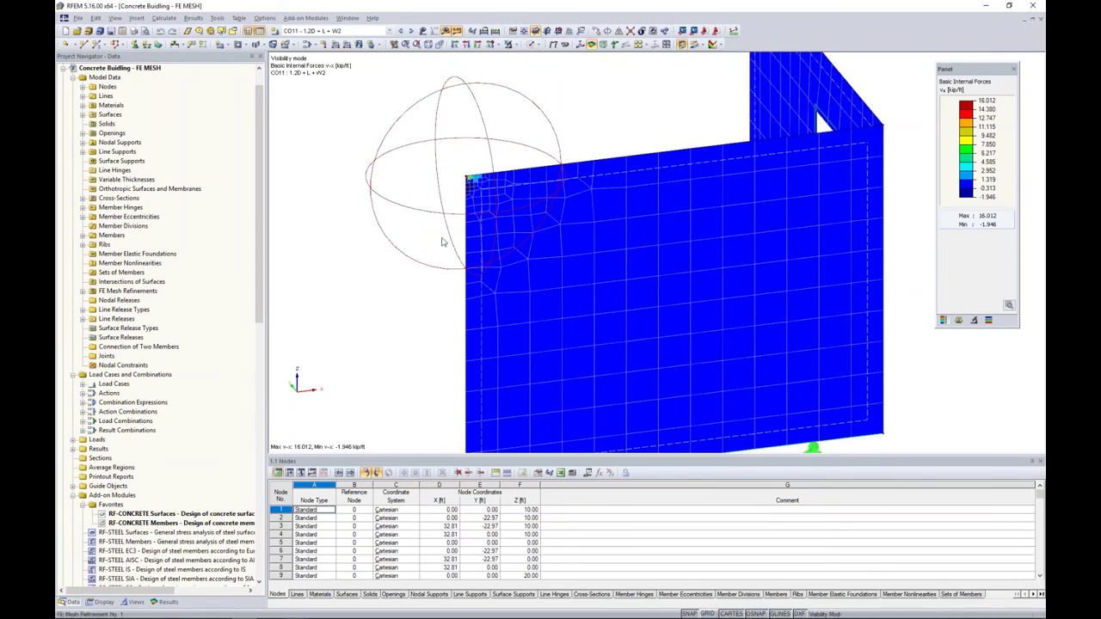
click(338, 303)
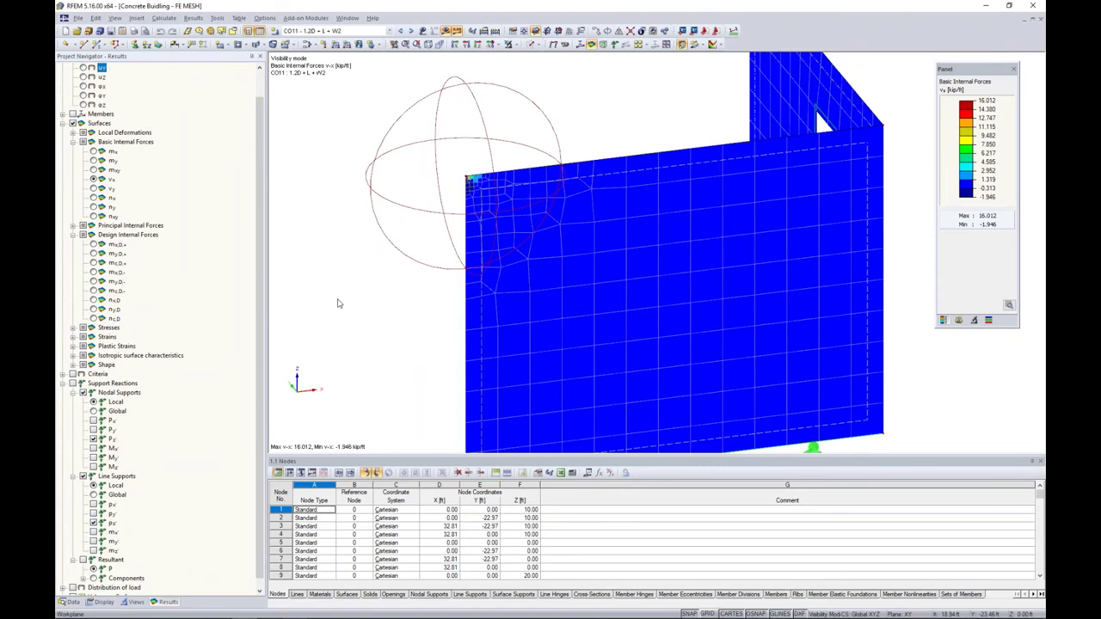
- Examine the basic internal forces v-x, m-xy and m-y for CO11 at the refined wall corner
middle_drag(393, 266, 408, 285)
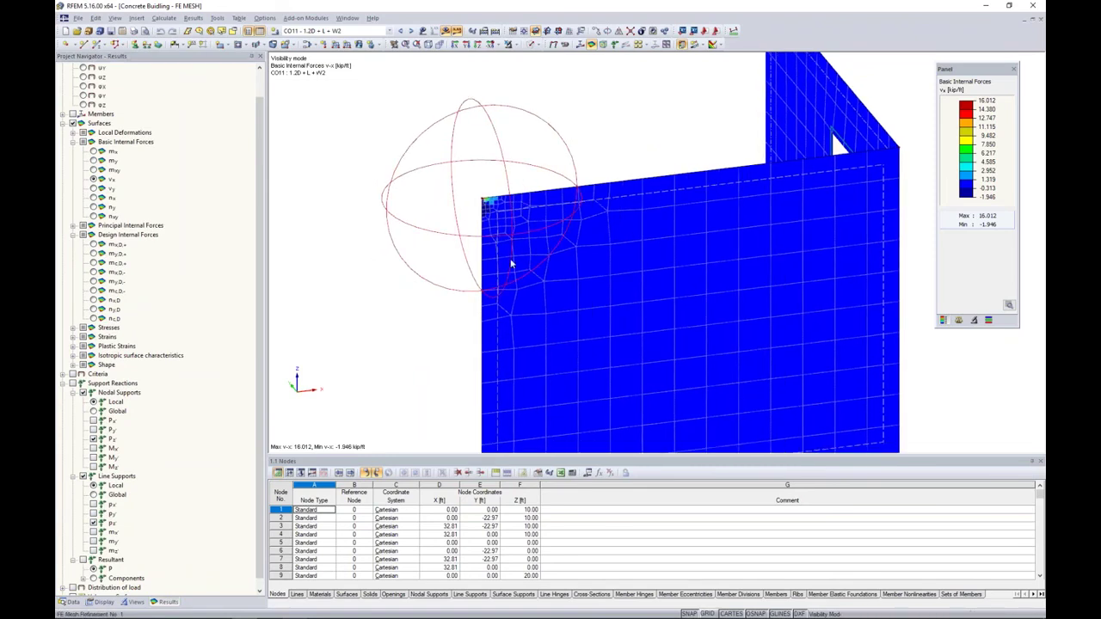
scroll(524, 265, up, 3)
middle_drag(525, 267, 550, 303)
scroll(551, 303, up, 3)
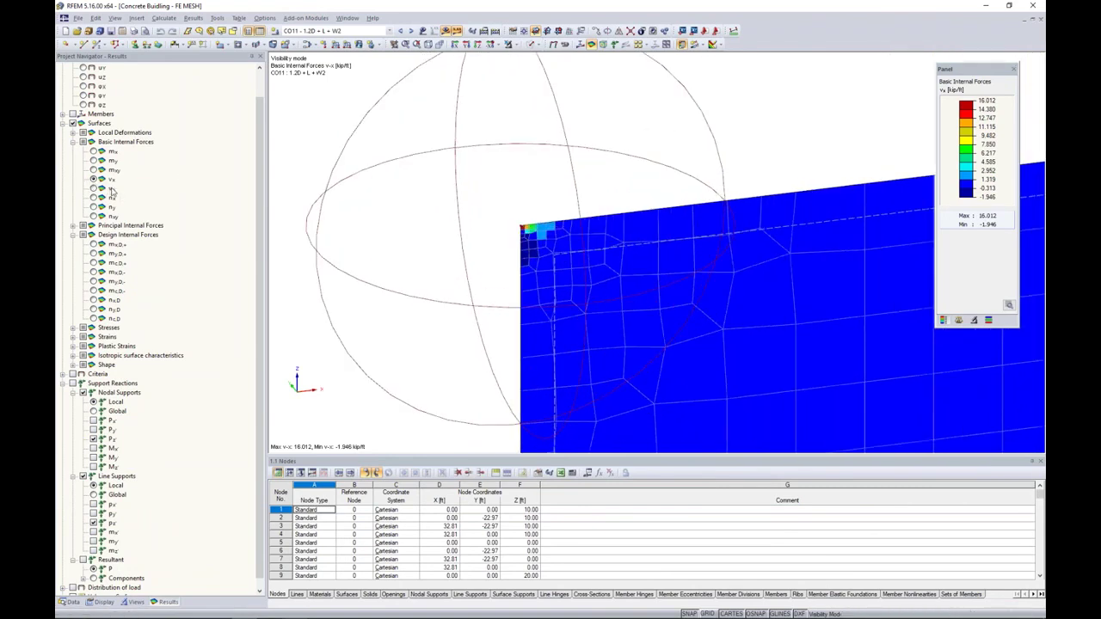
scroll(503, 245, up, 2)
scroll(503, 246, up, 1)
scroll(524, 227, up, 2)
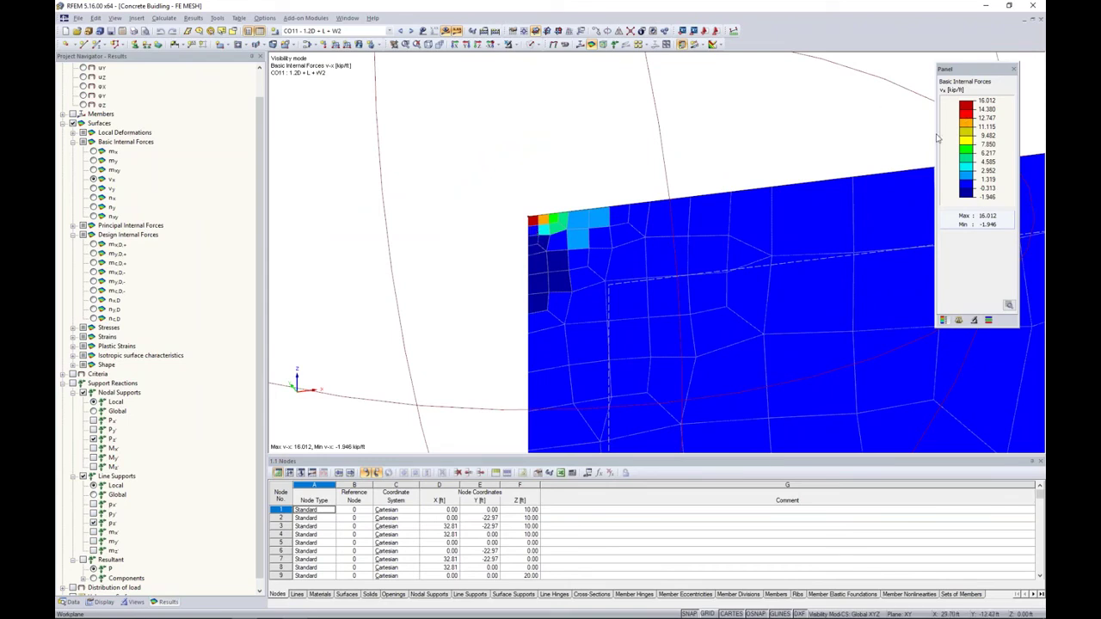
click(93, 169)
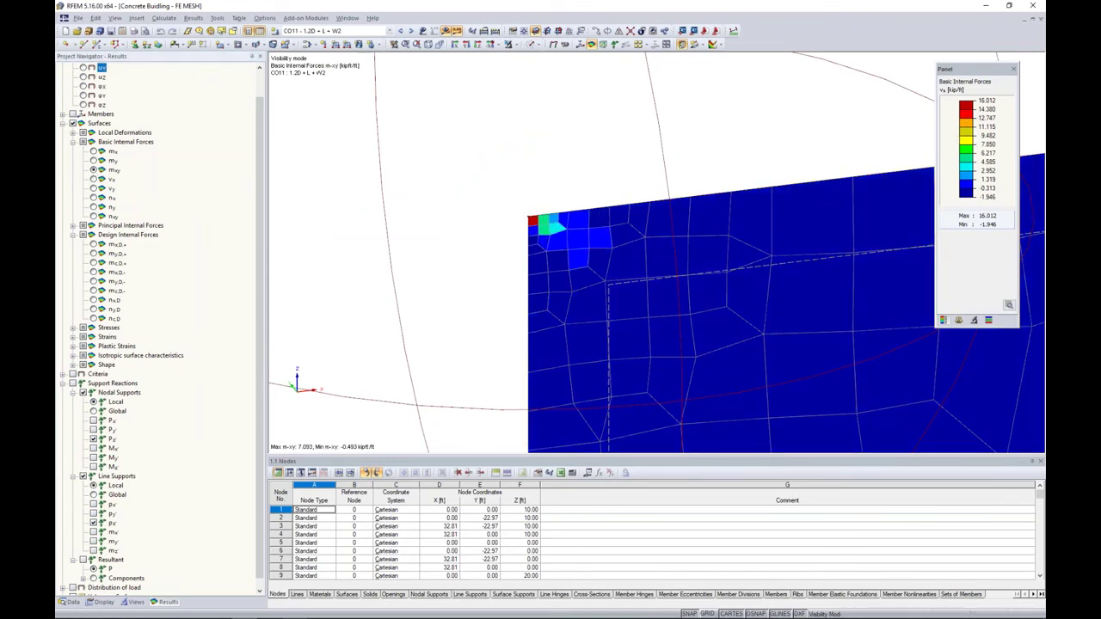
click(93, 160)
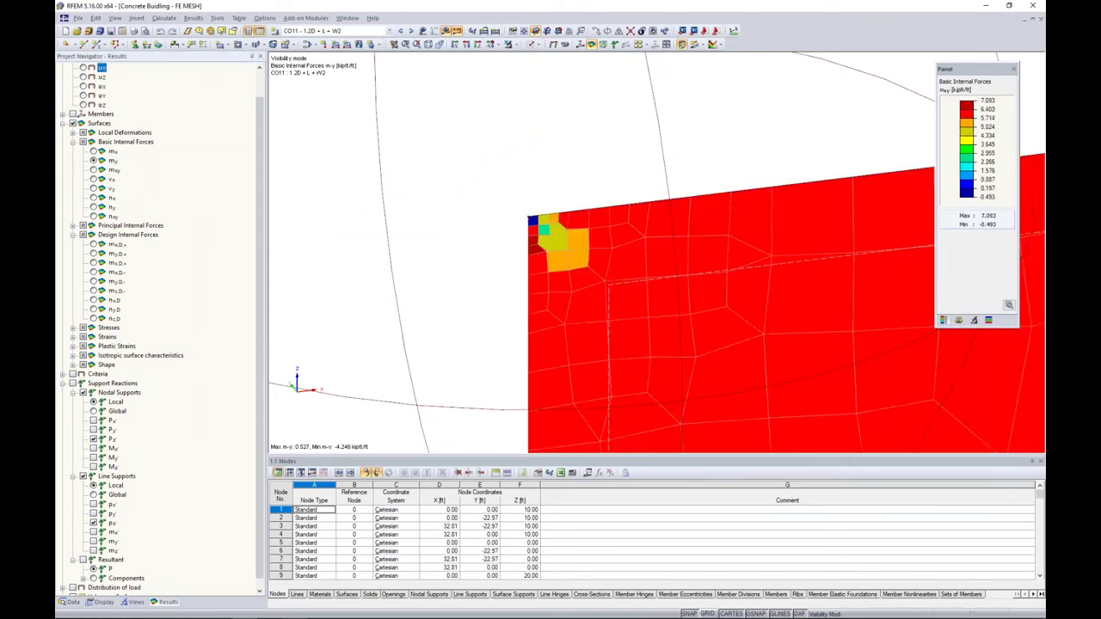
- Examine the basic internal forces v-y and n-x for CO11 at the refined wall corner
click(93, 189)
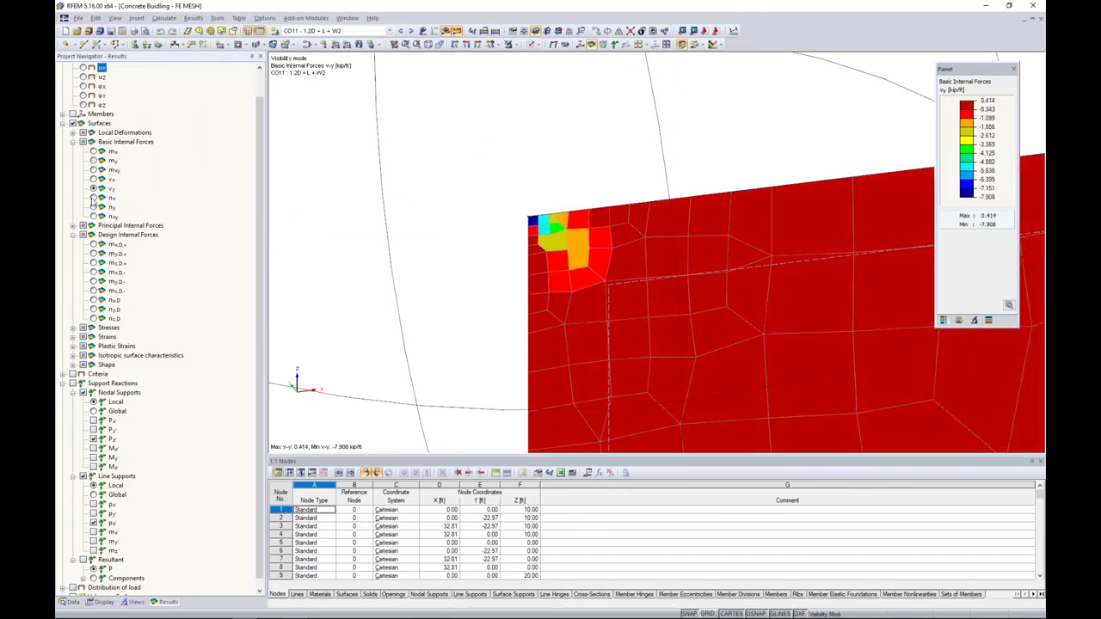
click(93, 197)
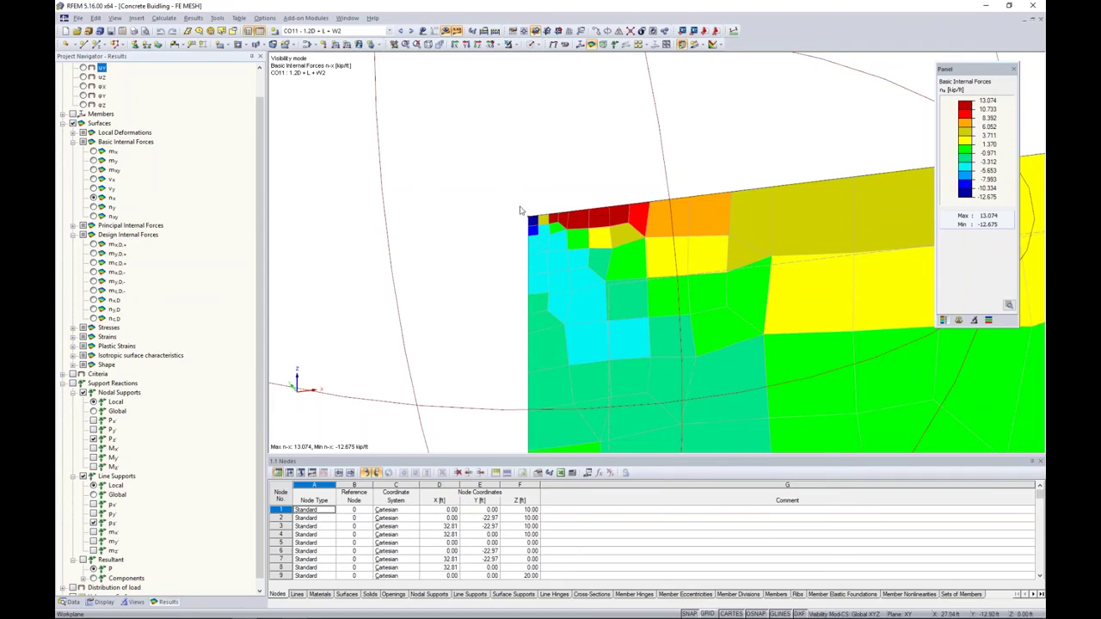
scroll(520, 210, down, 3)
scroll(521, 210, down, 2)
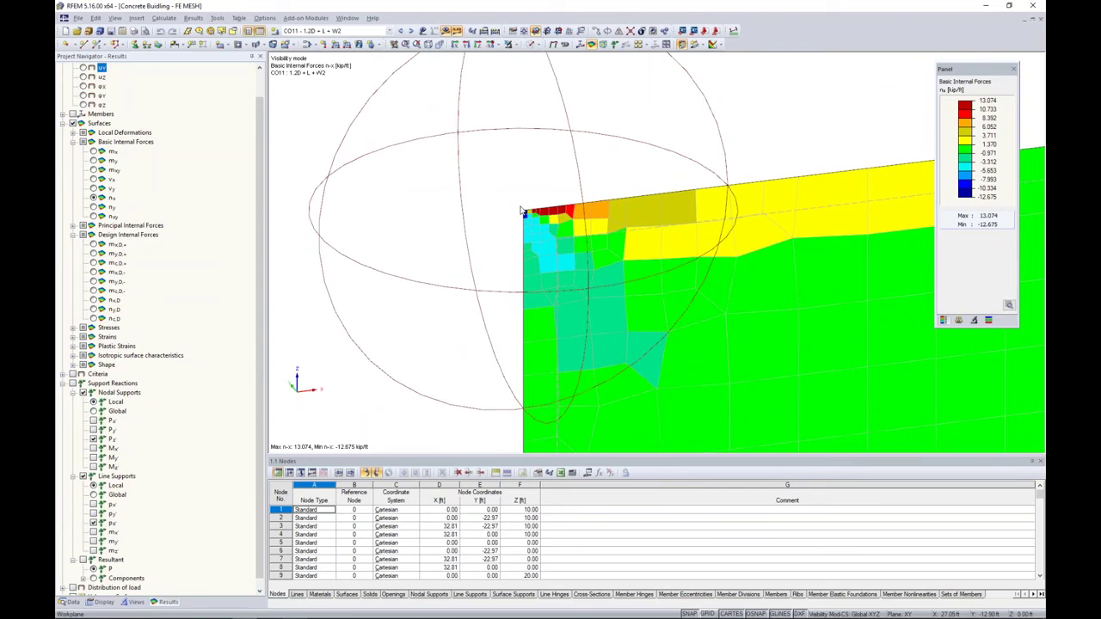
- Start a new average region and assign it to wall surface 15
click(68, 602)
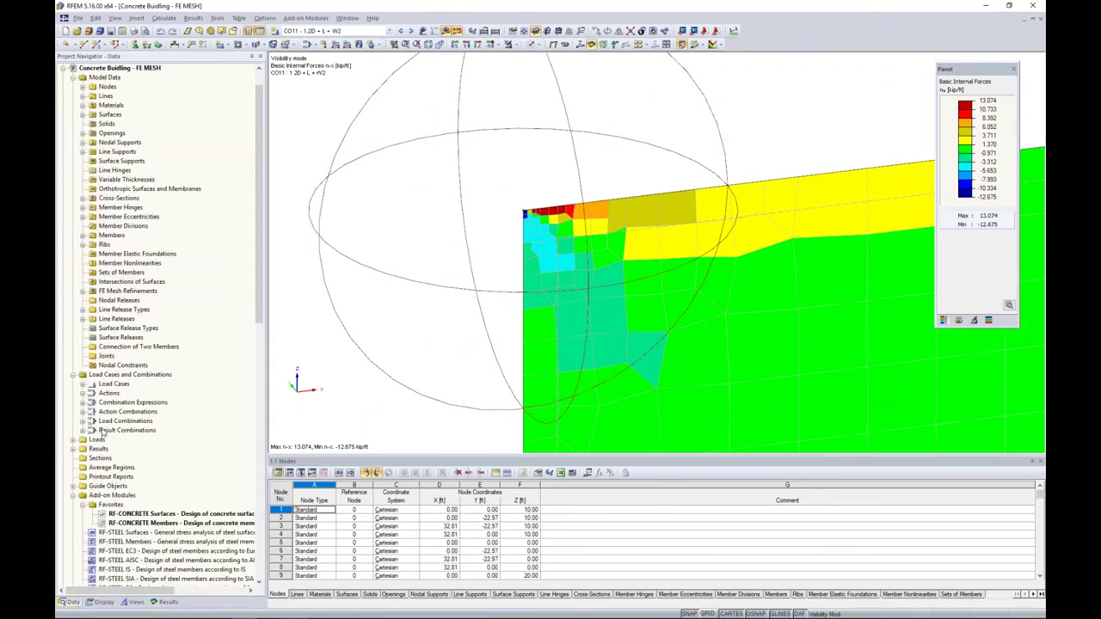
right_click(115, 471)
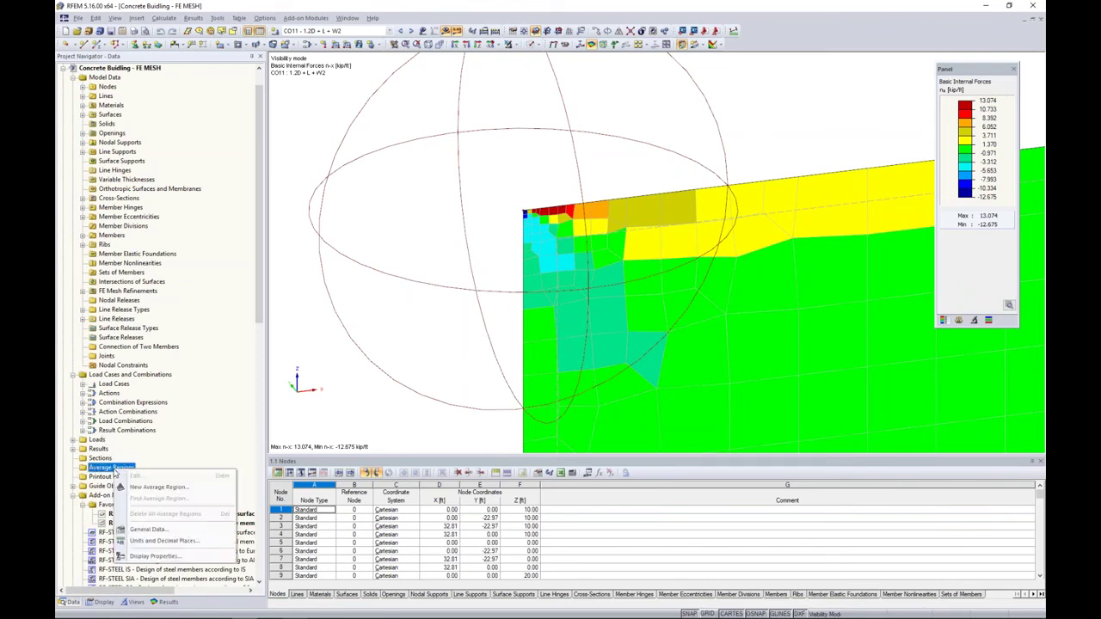
click(157, 486)
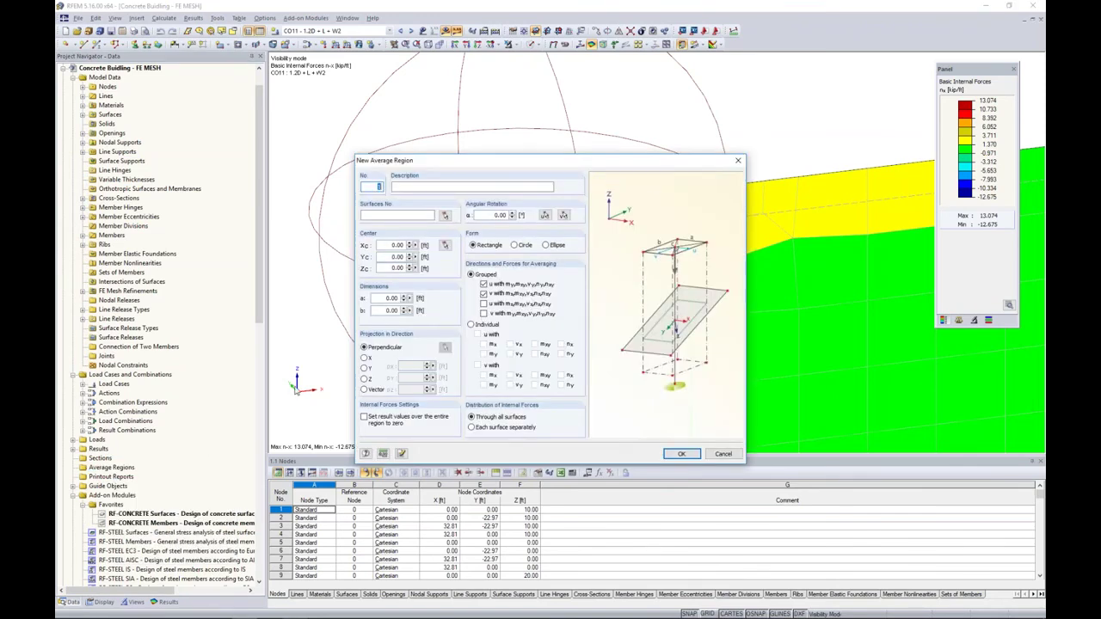
drag(478, 162, 525, 156)
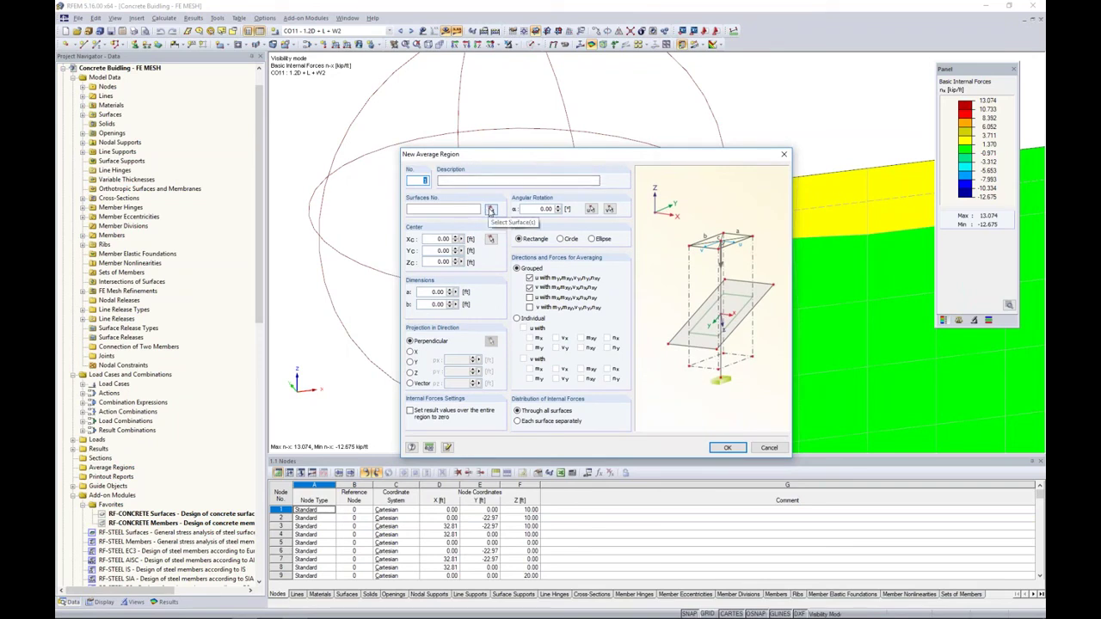
click(490, 212)
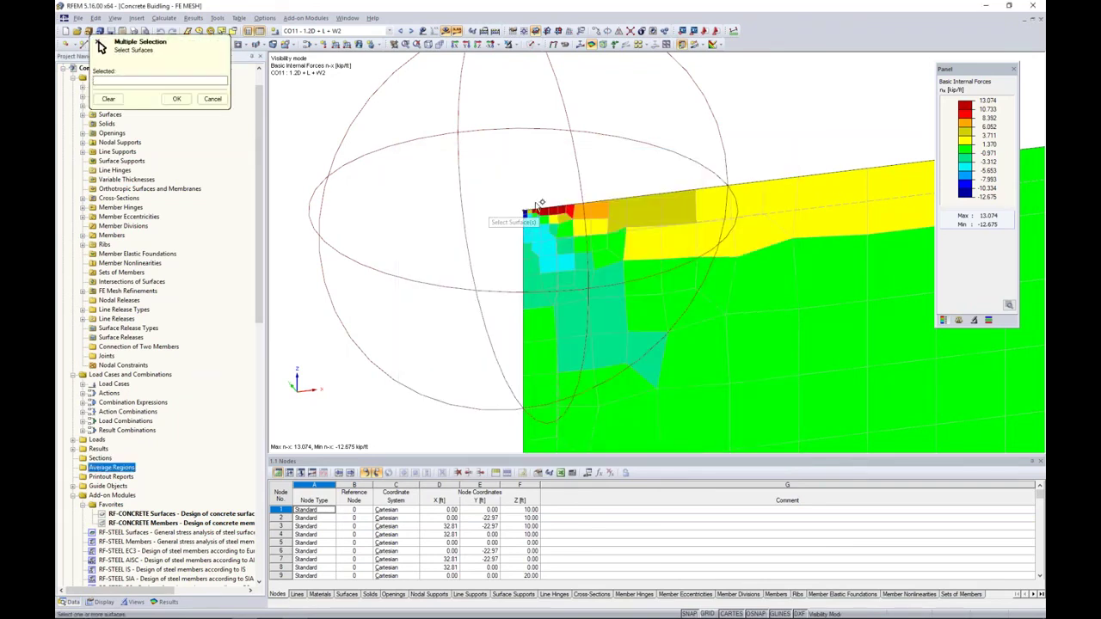
click(658, 223)
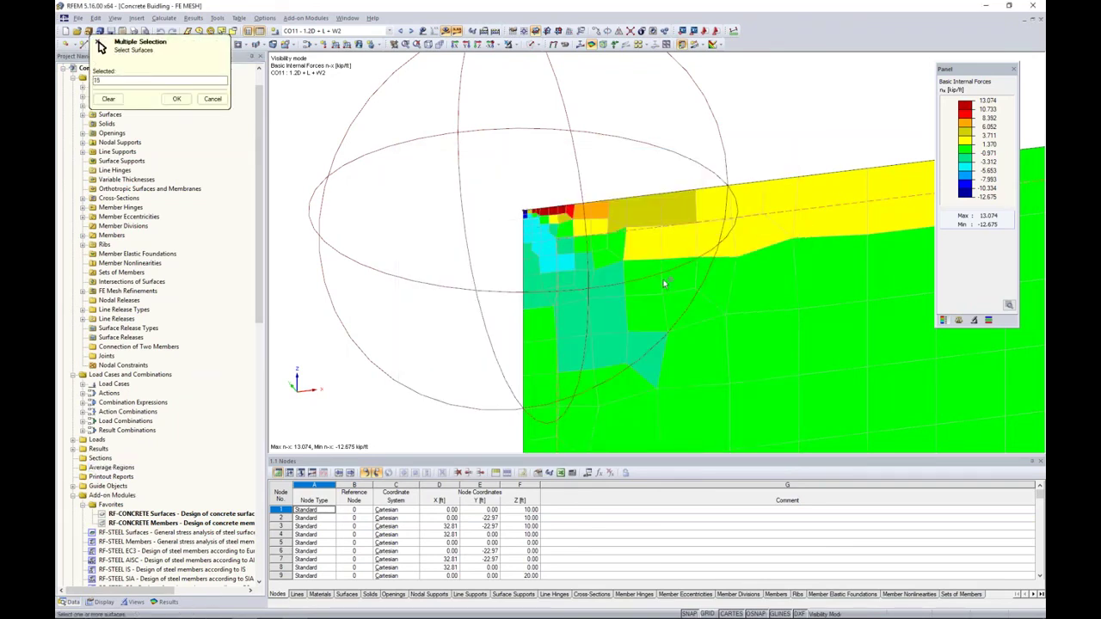
click(176, 98)
- Define the average region as a circle centred on node 62 at the wall's upper corner with a 3 ft diameter
click(561, 239)
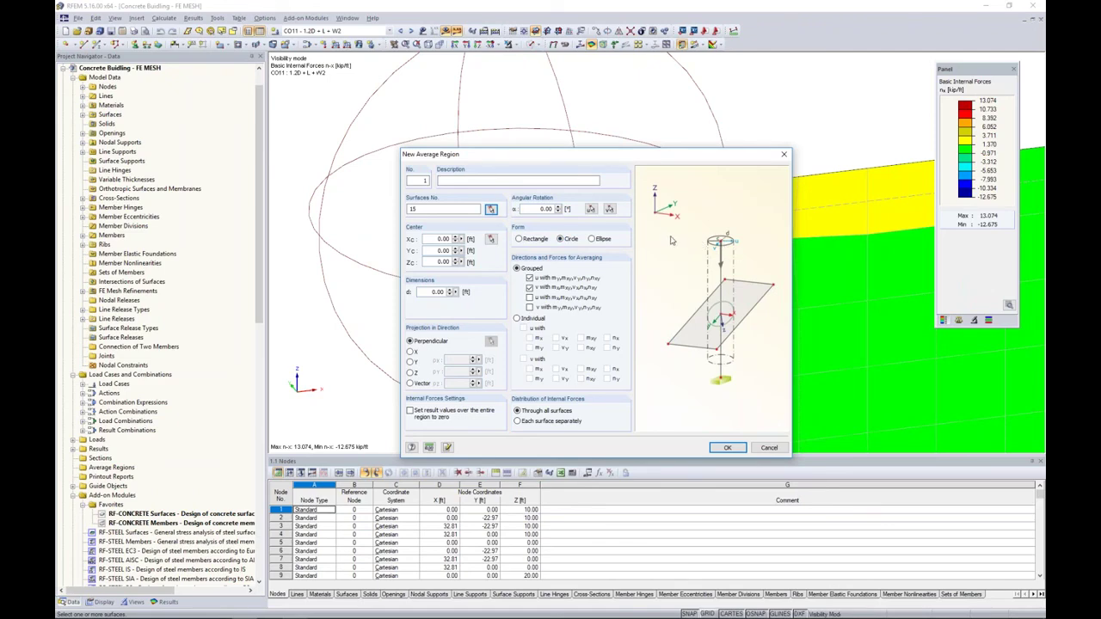
click(490, 239)
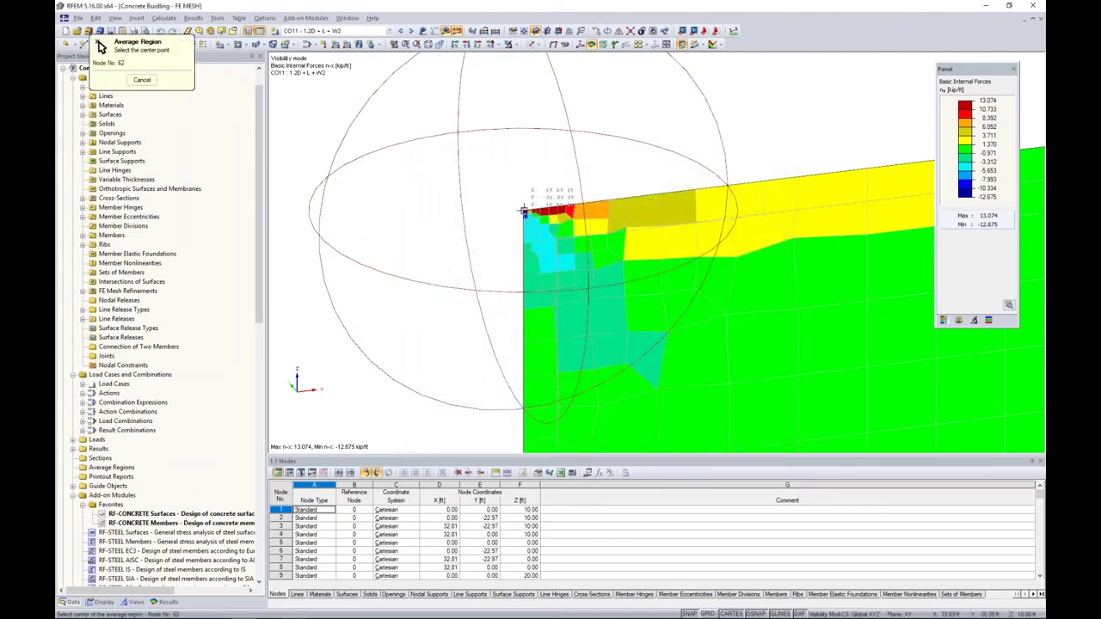
click(524, 211)
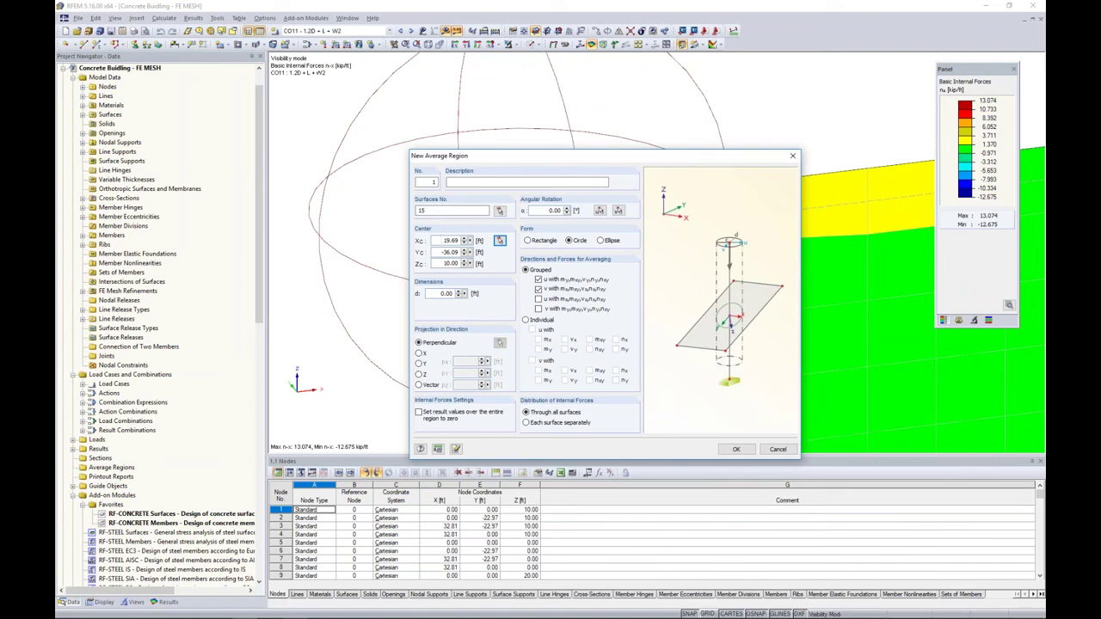
double_click(439, 293)
text(3.)
drag(540, 162, 531, 134)
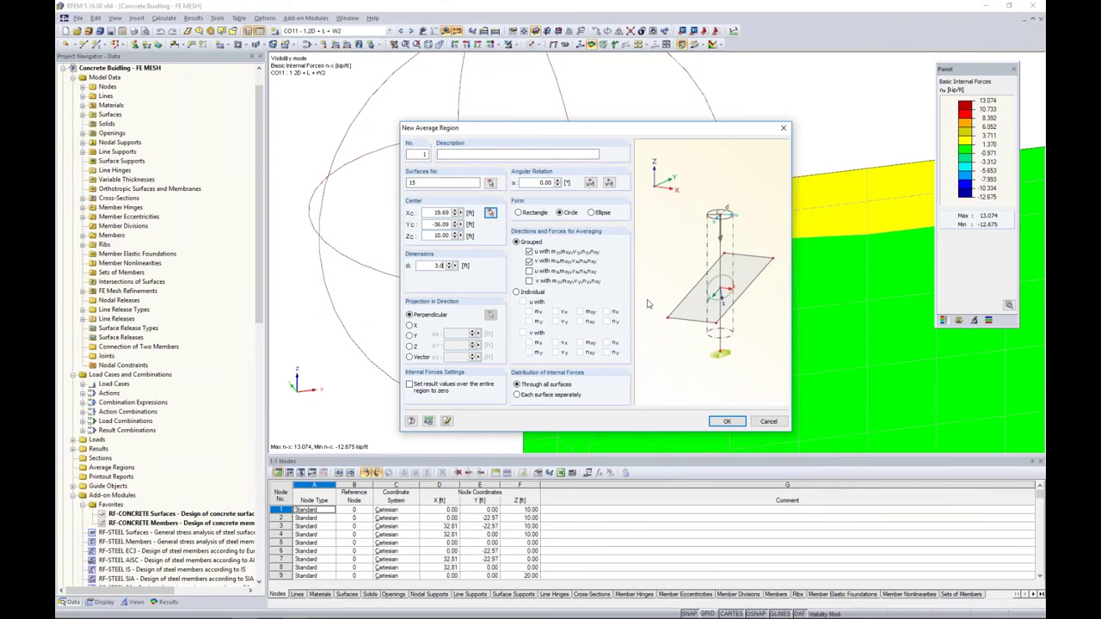
click(727, 420)
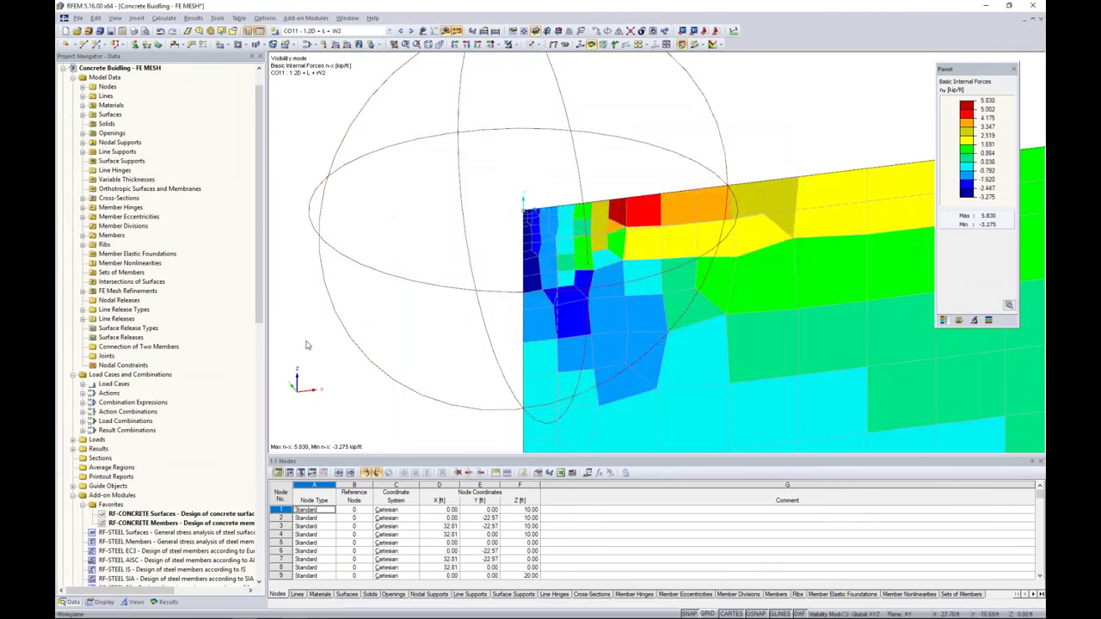
- Compare the shear force v-x at the wall corner with the average region's results switched off and on
click(166, 601)
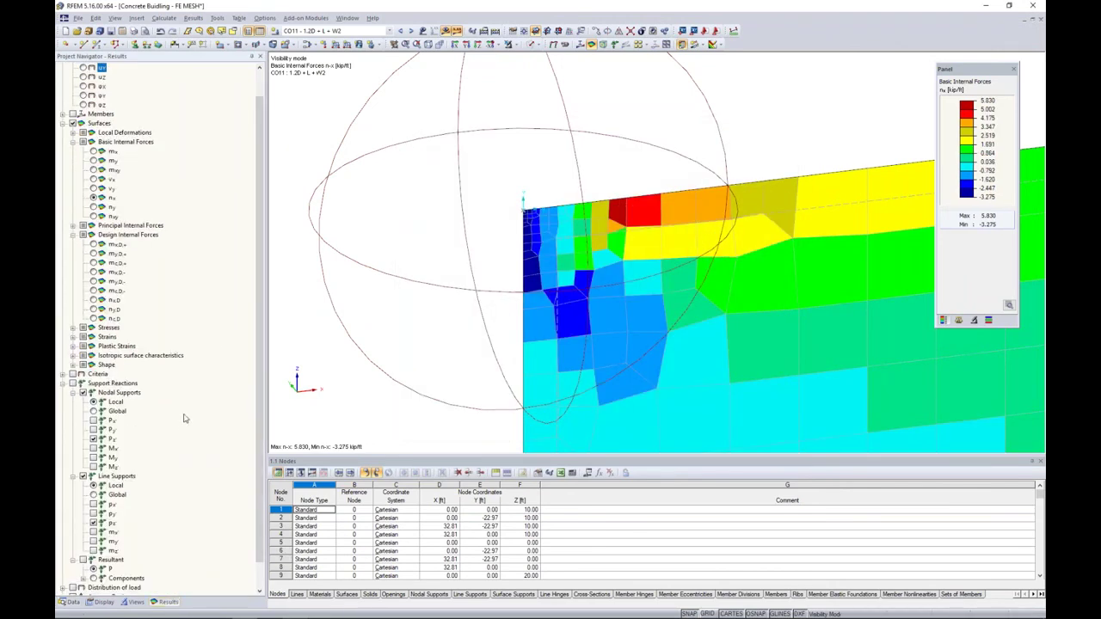
scroll(208, 328, down, 1)
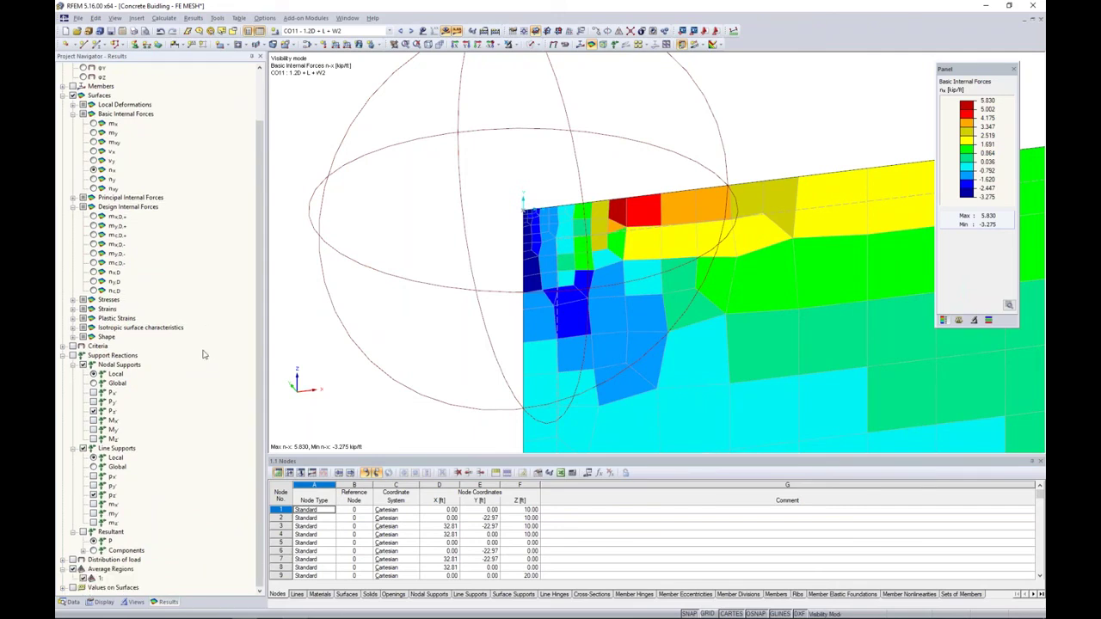
click(94, 151)
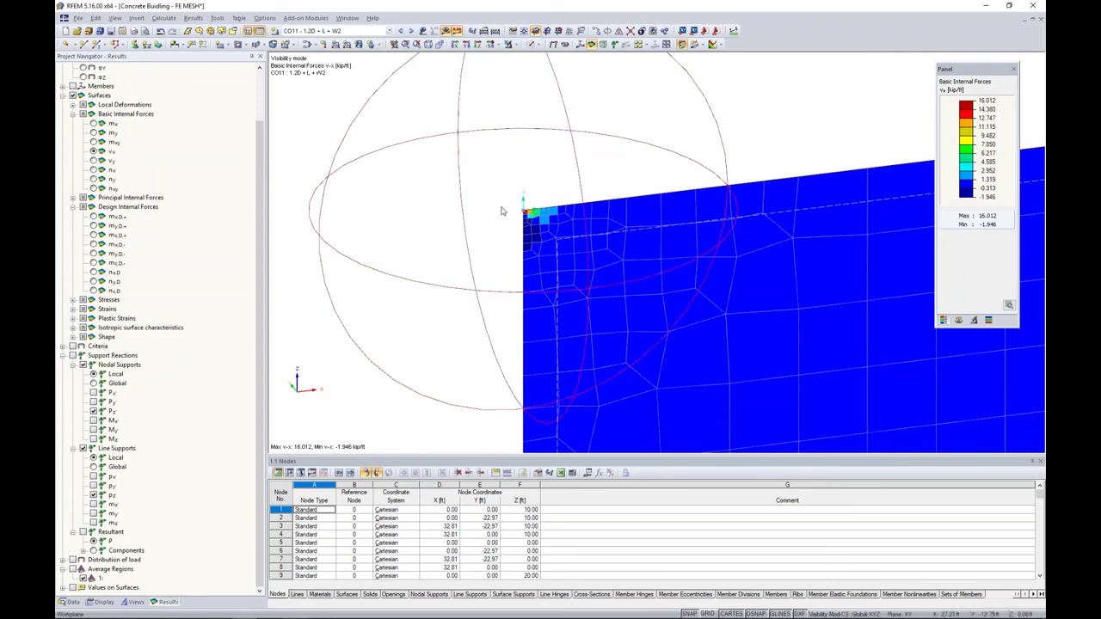
click(73, 569)
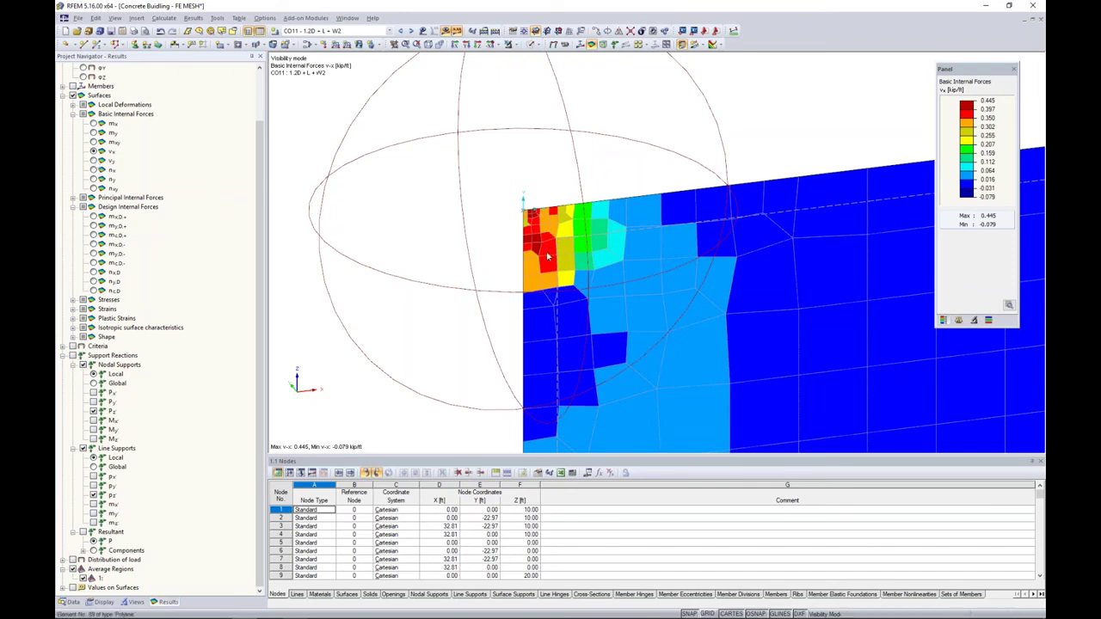
- Examine the averaged internal forces v-y, n-x, v-x and m-xy at the wall corner
click(93, 161)
click(93, 171)
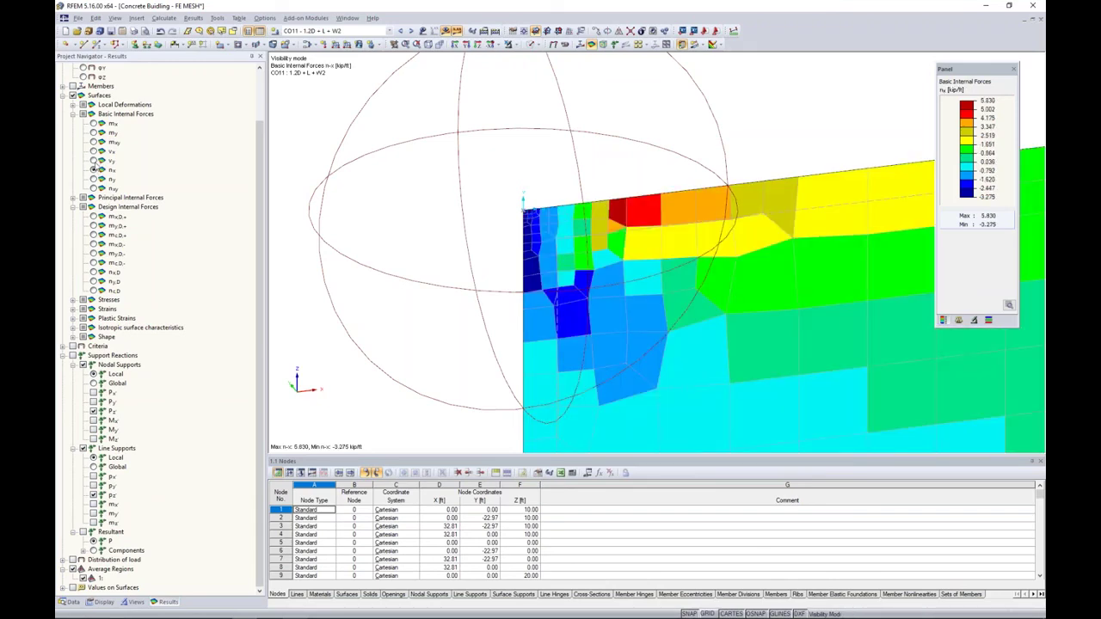
click(93, 151)
click(93, 142)
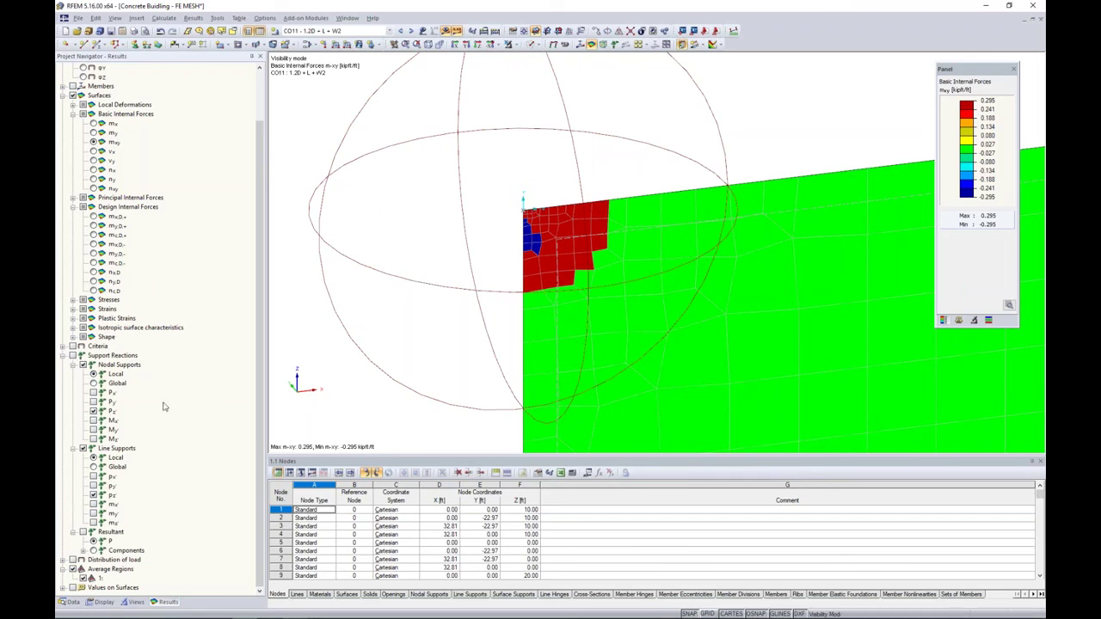
- Set the RF-CONCRETE Surfaces design details to apply the averaged internal forces in the defined average region for the ULS and analytic SLS calculations
click(71, 602)
scroll(144, 469, down, 2)
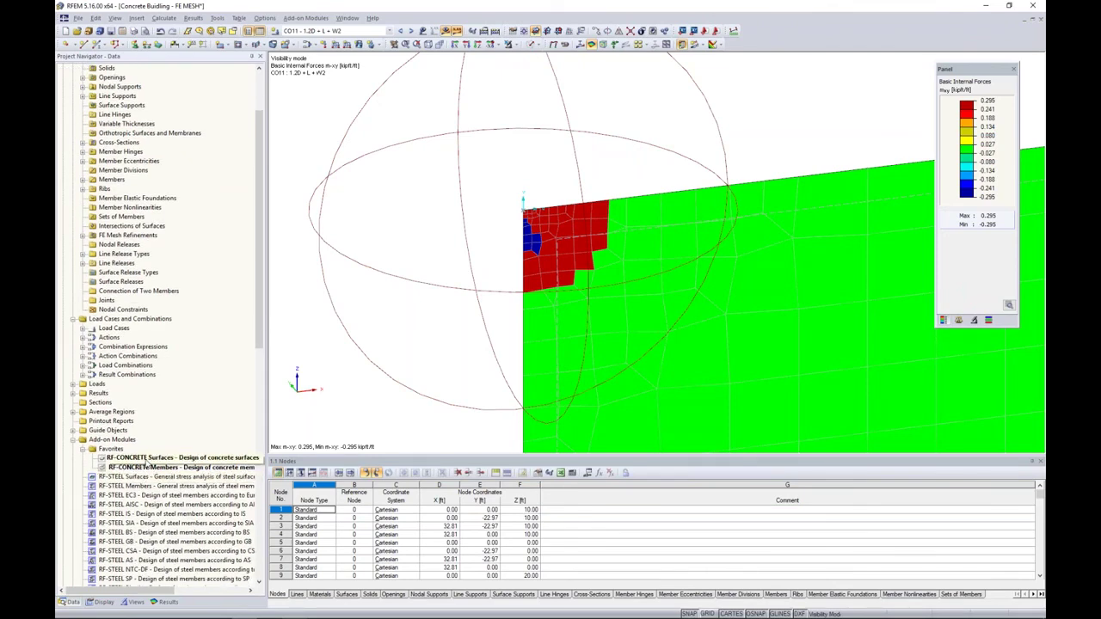
double_click(148, 462)
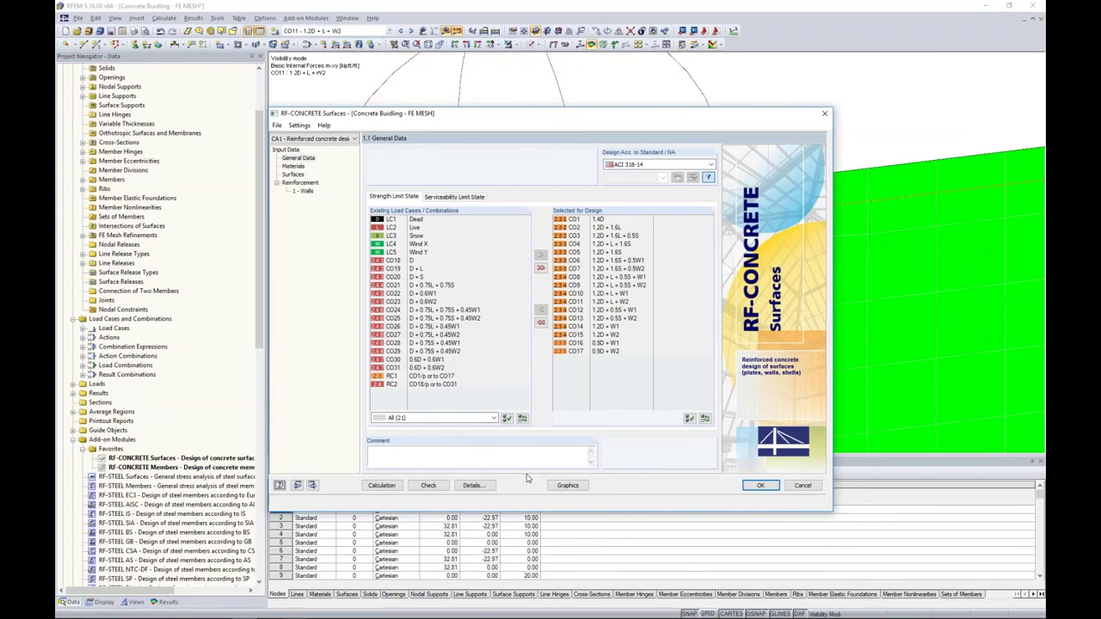
click(484, 486)
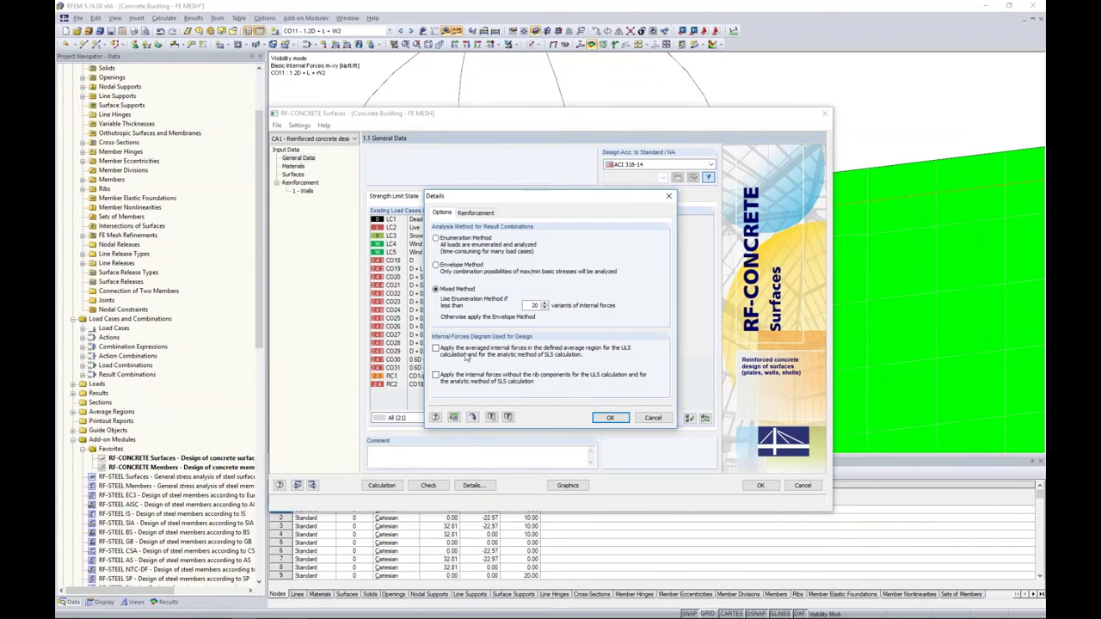
click(435, 348)
click(608, 417)
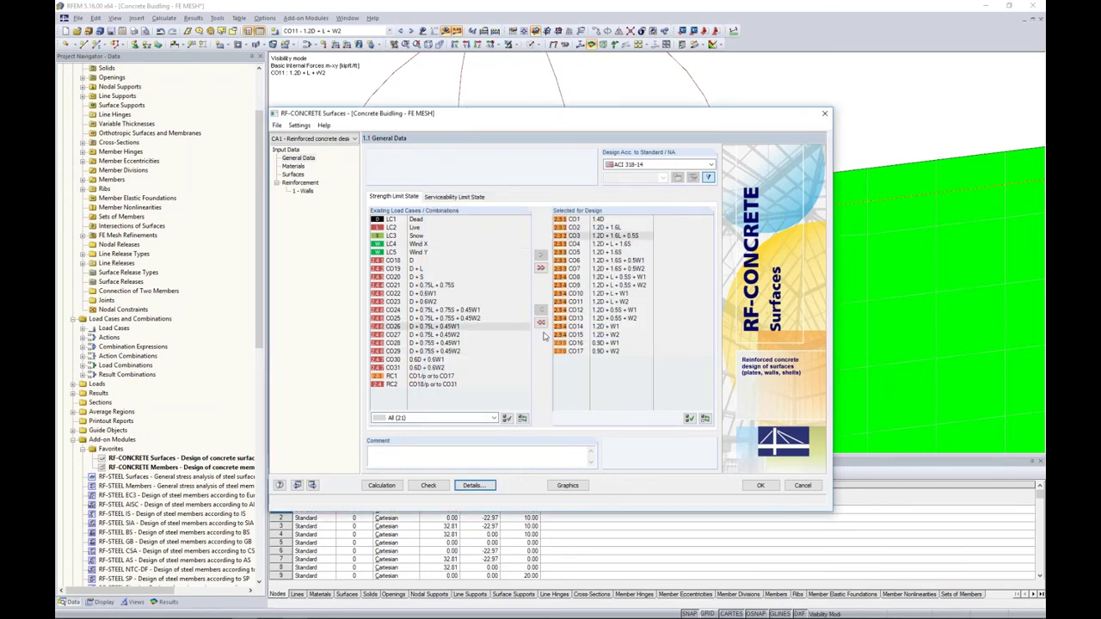
click(763, 486)
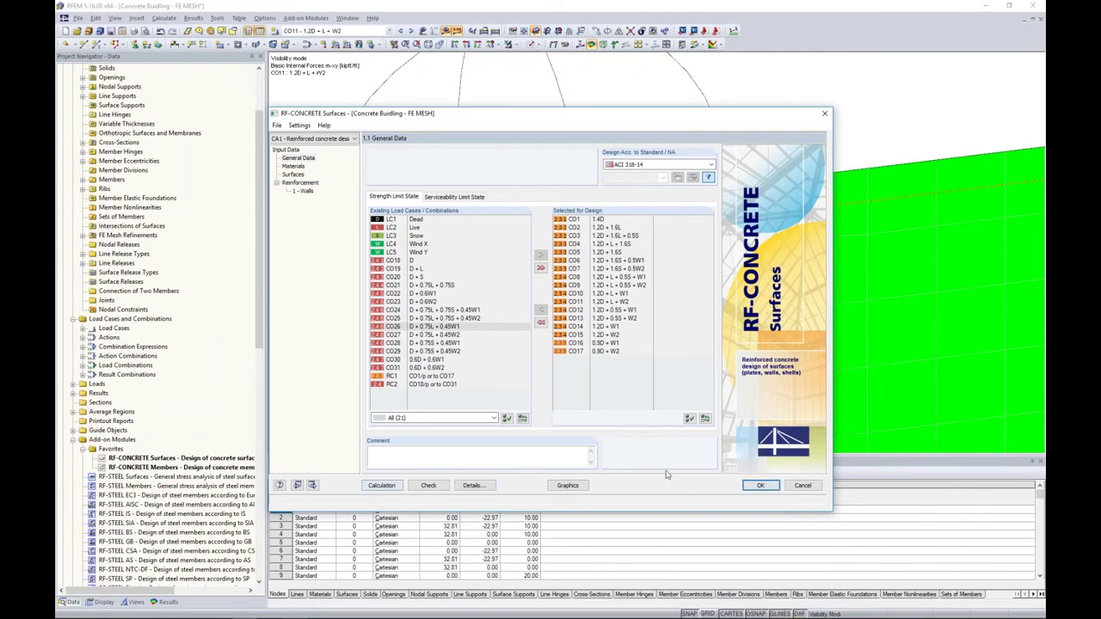
- Switch to the open Average Regions model and review its RF-CONCRETE Surfaces required reinforcement by surface
click(347, 17)
click(400, 182)
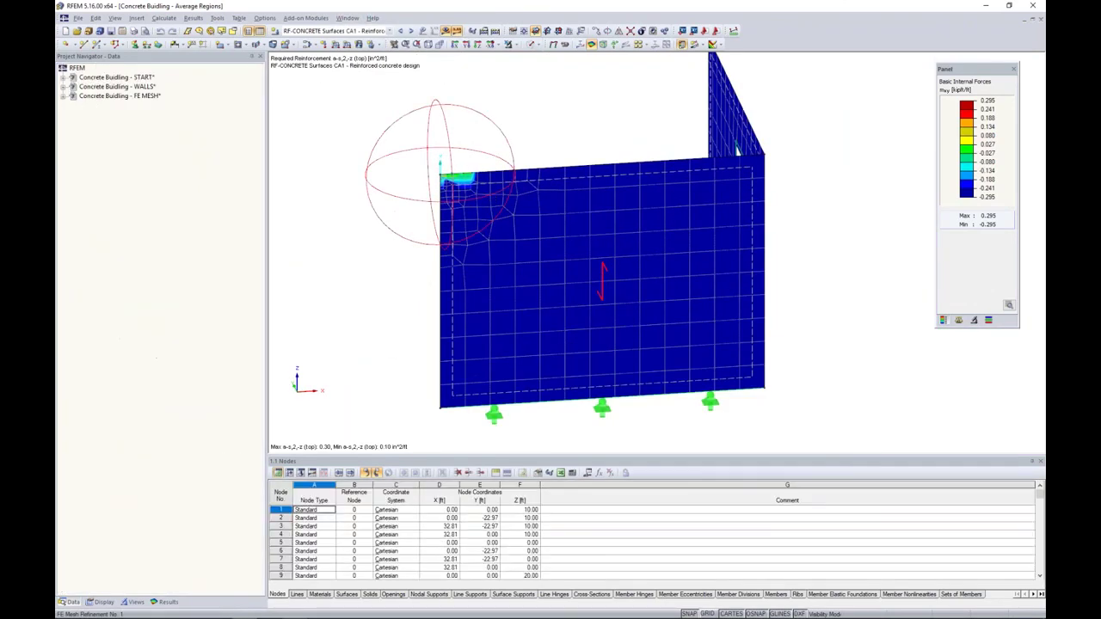
click(959, 245)
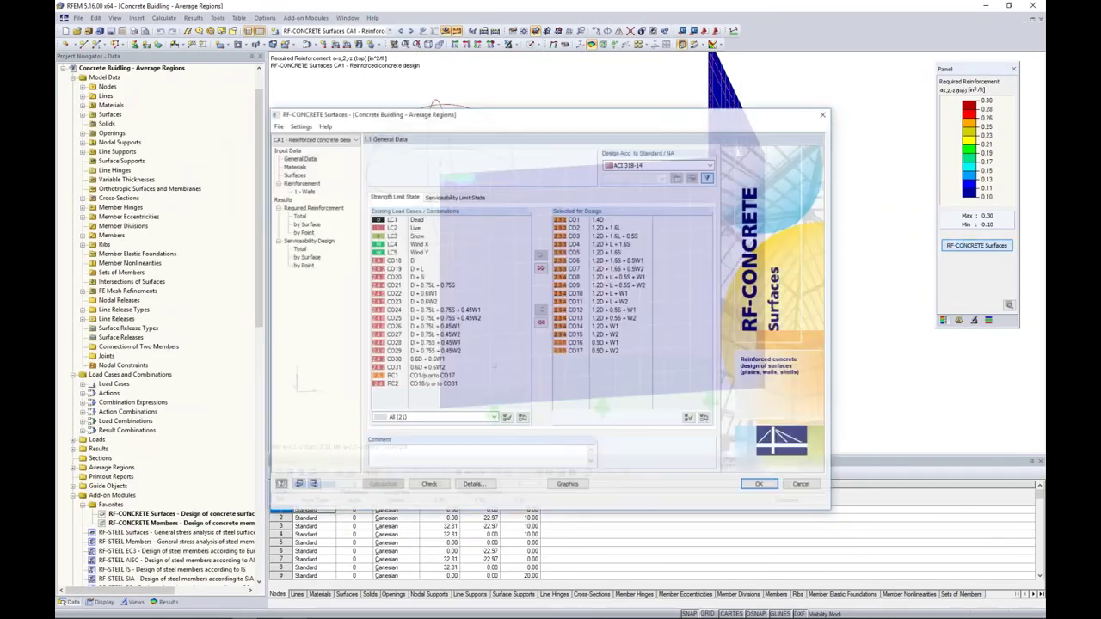
click(305, 226)
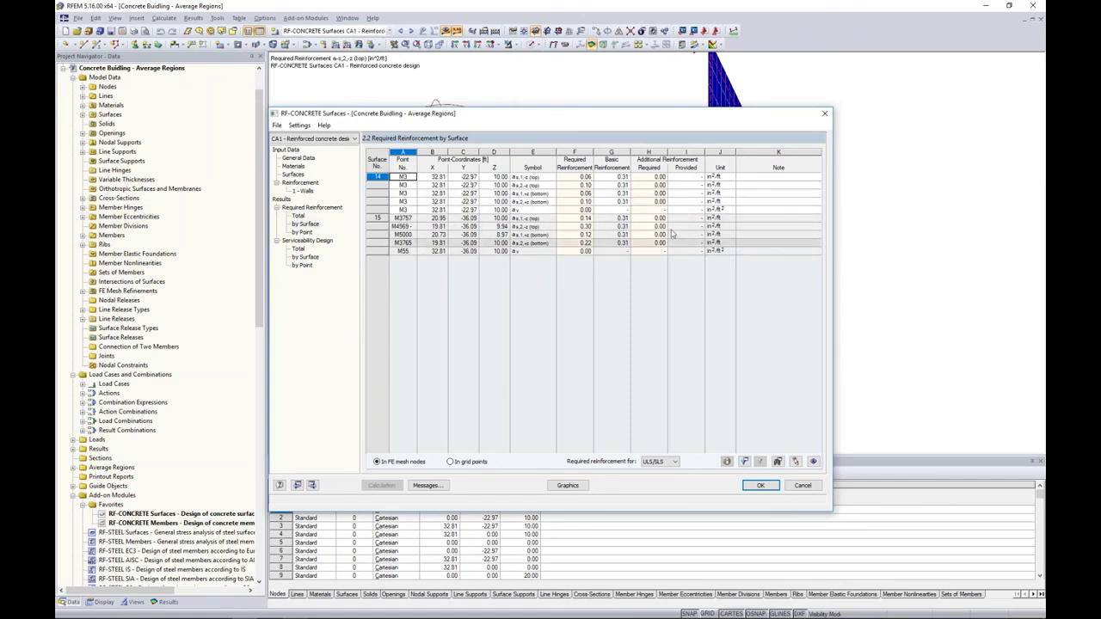
click(580, 251)
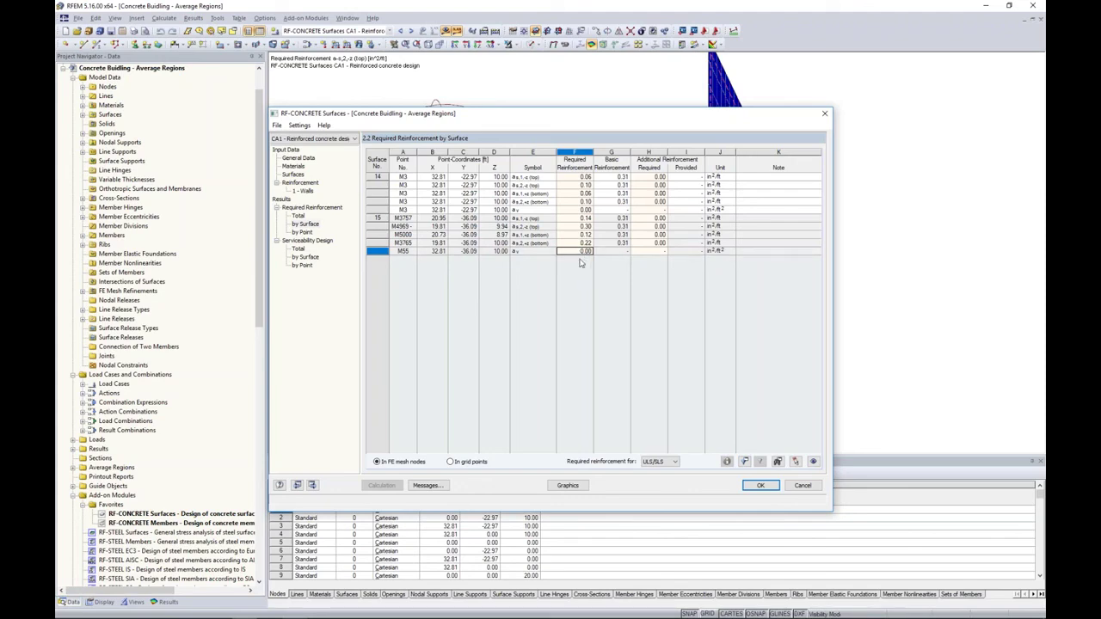
- Examine the walls' required reinforcement graphically for both reinforcement directions on the top and bottom surface sides
click(569, 486)
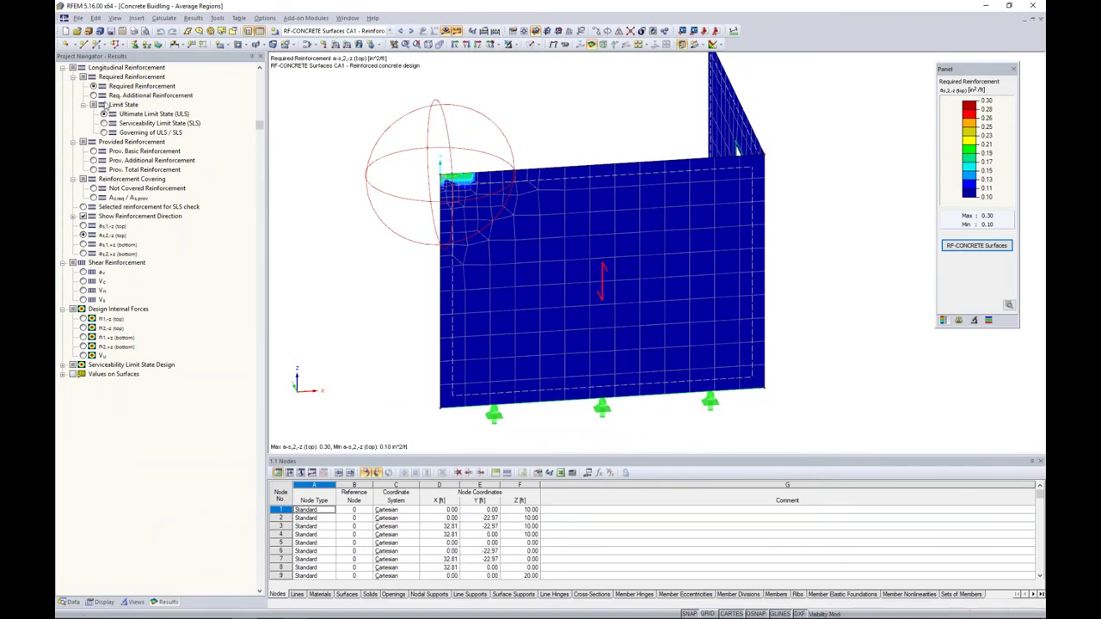
click(82, 227)
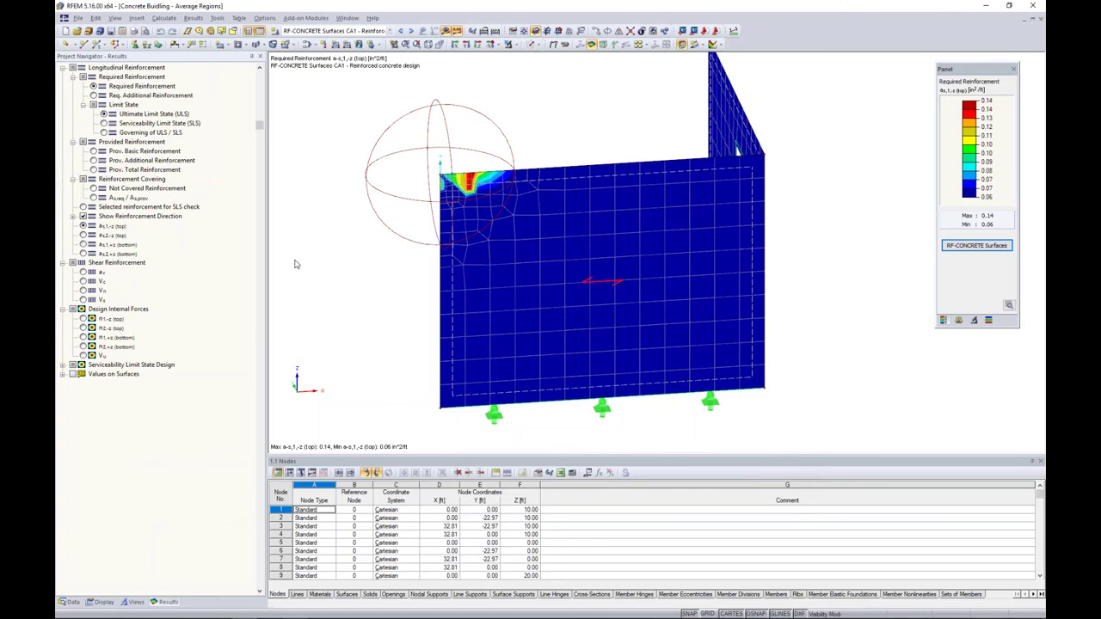
ctrl+middle_drag(602, 284, 662, 228)
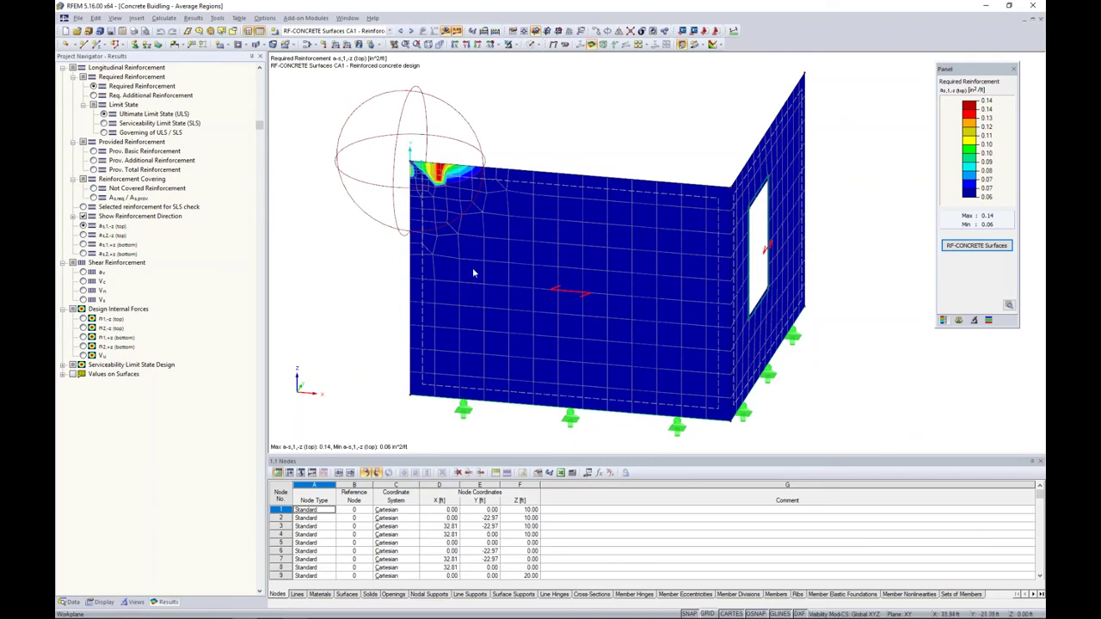
click(83, 234)
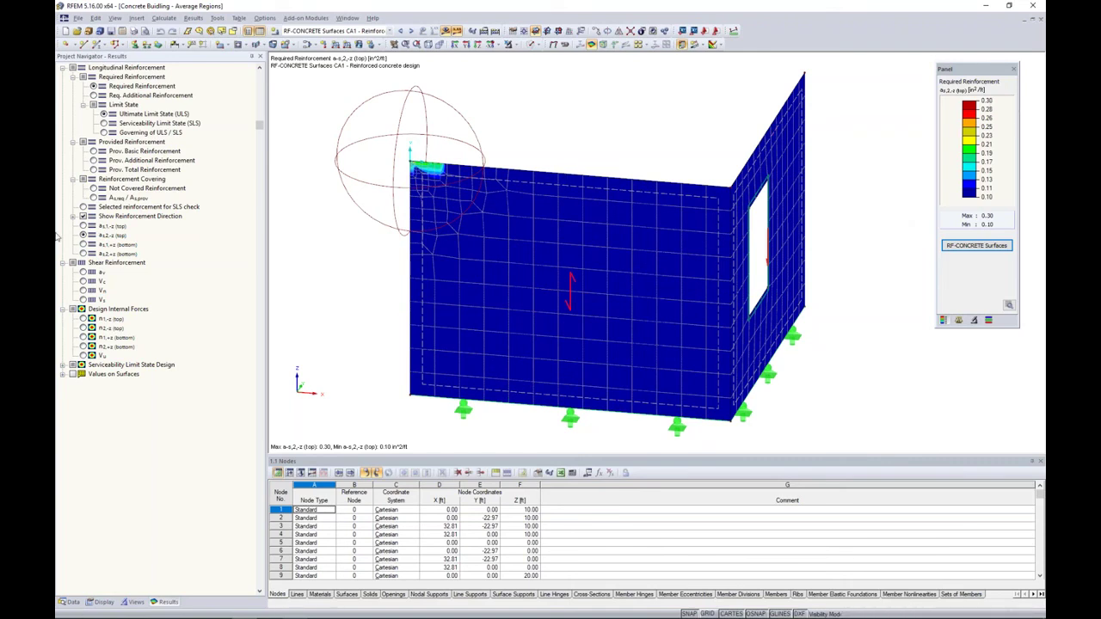
click(83, 244)
click(83, 254)
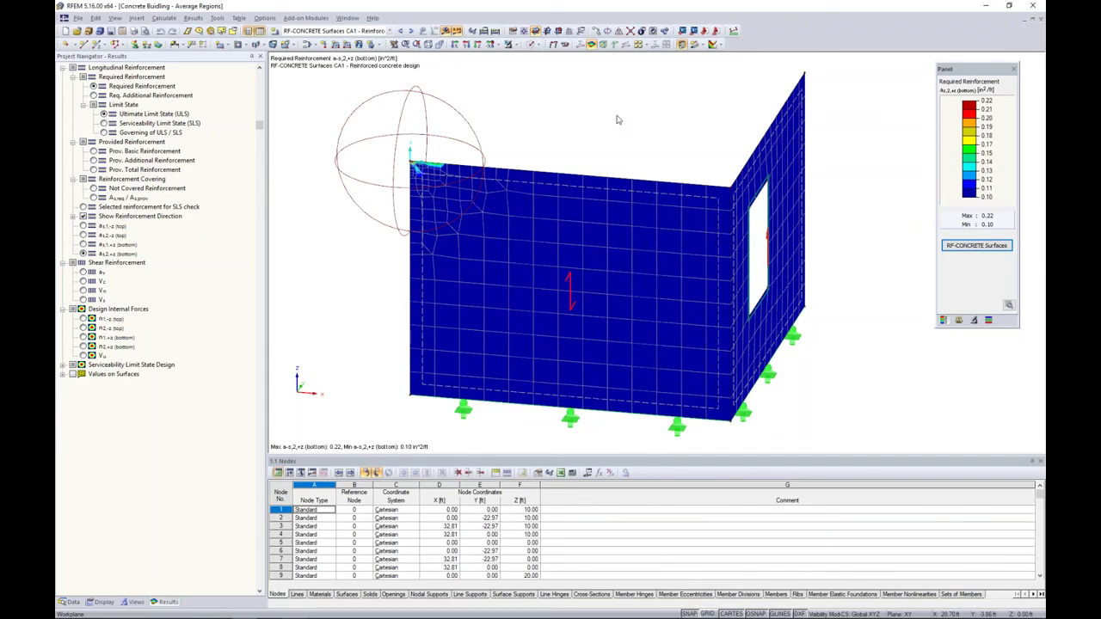
- Switch to the Concrete Design Webinar slide show in PowerPoint and advance to the next slide
key(super+Tab)
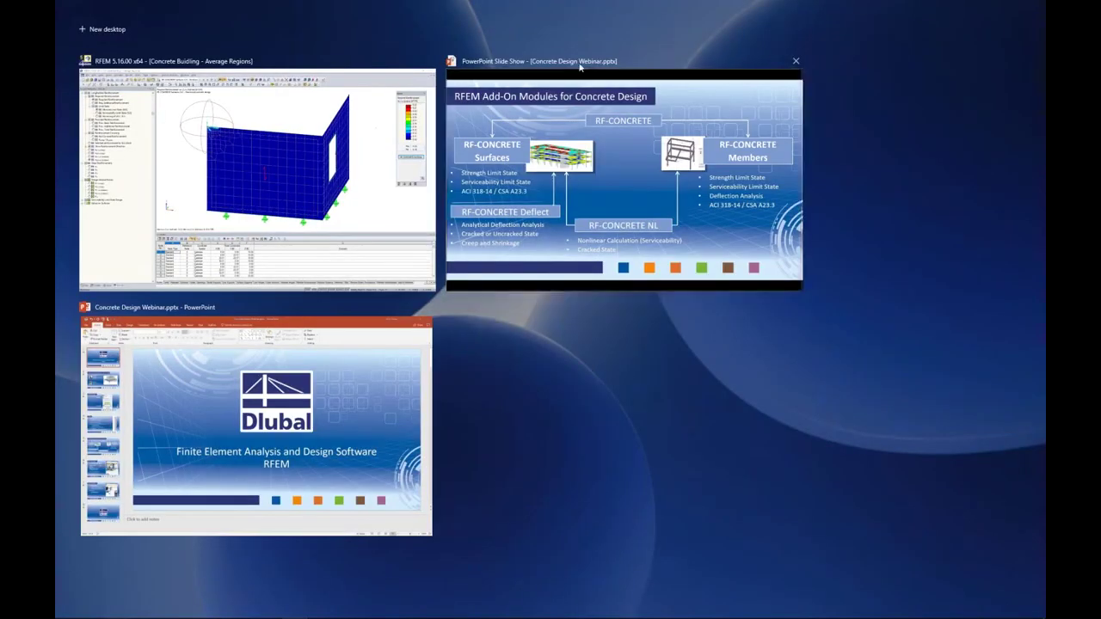
click(587, 149)
key(Right)
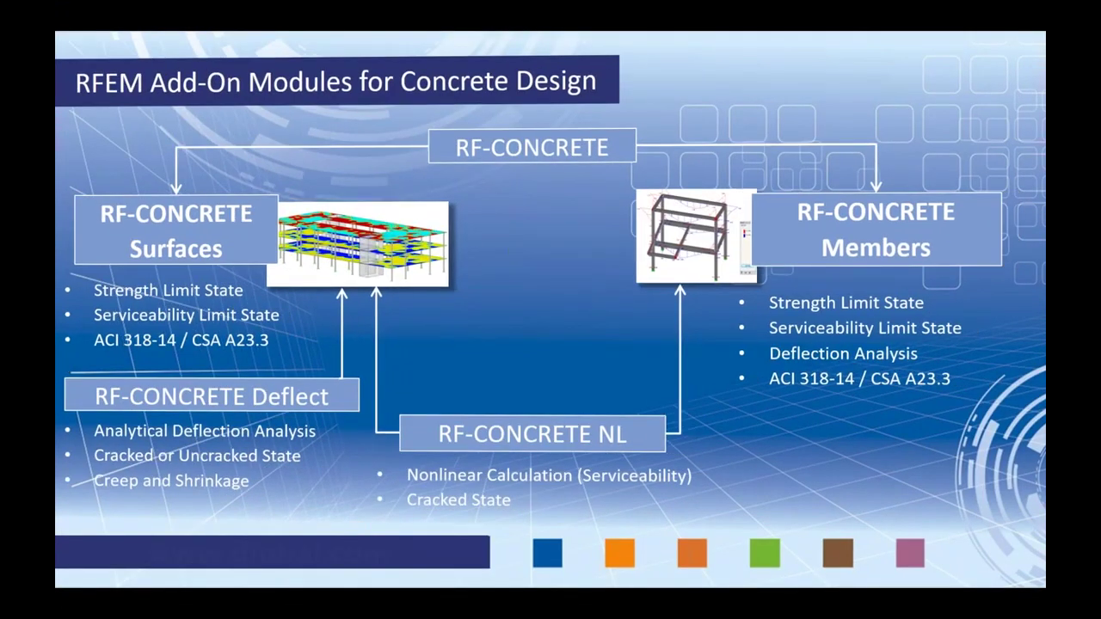